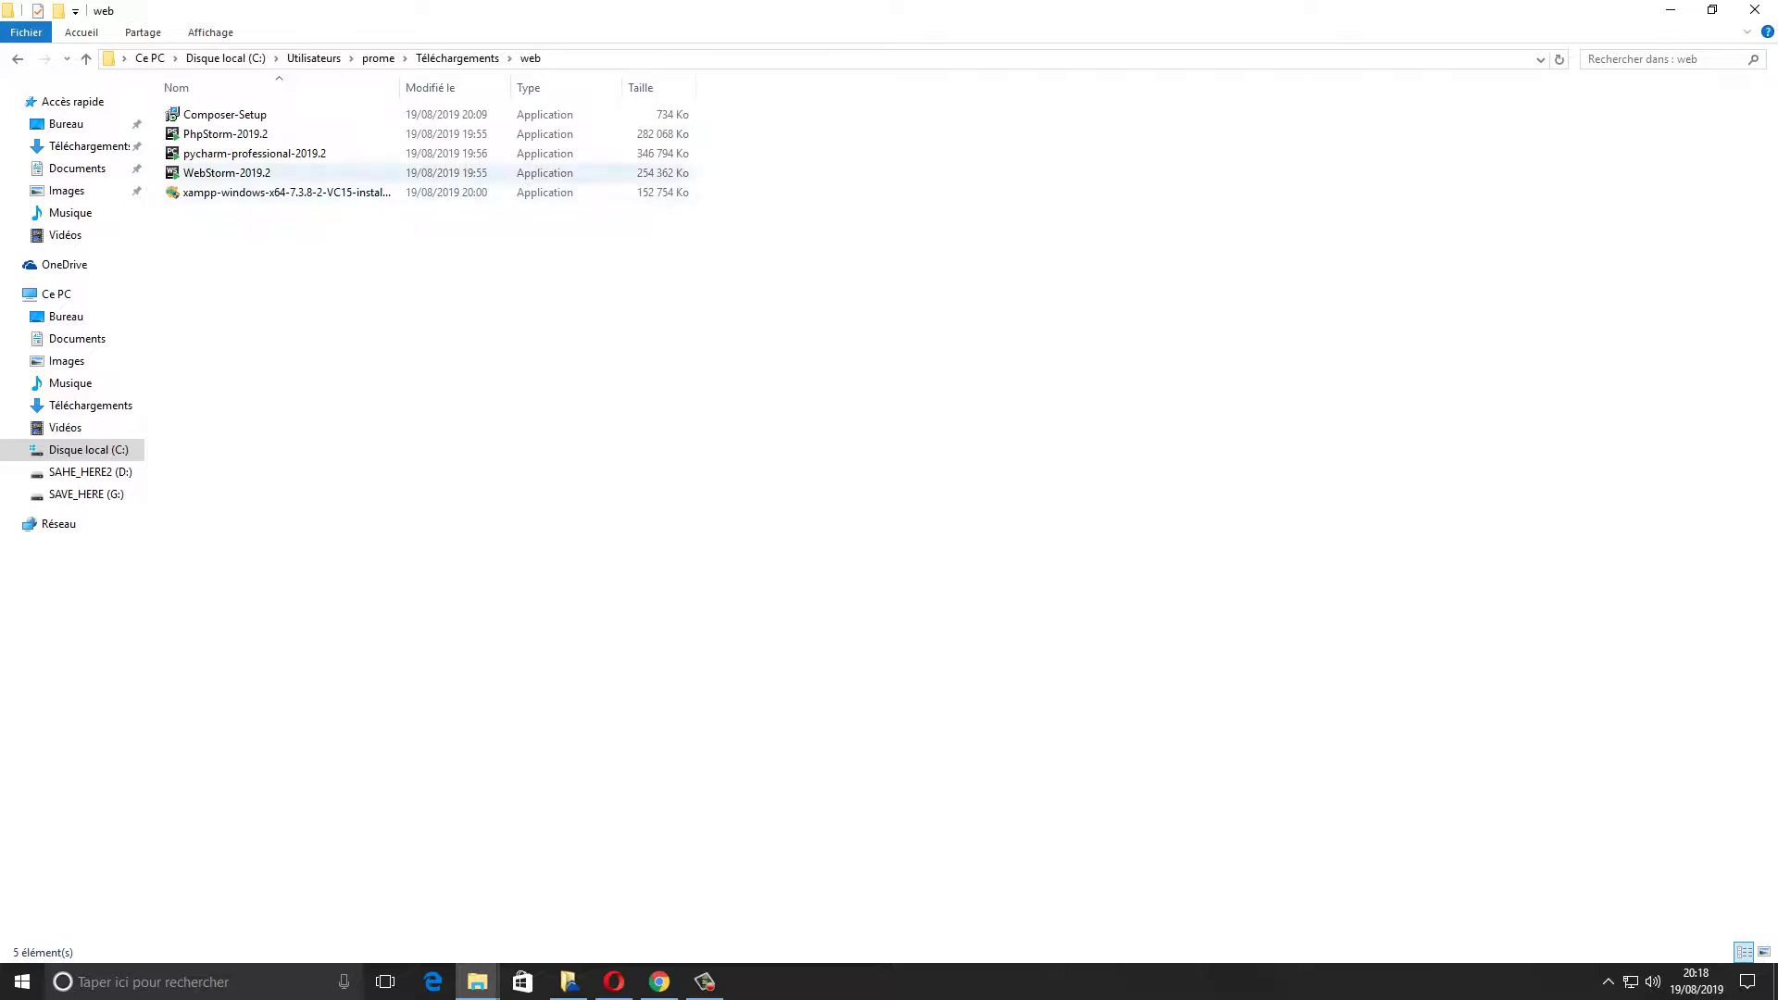
Switch to Opera and open the Symfony download page at symfony.com/download in a new tab
{"action": "left_click", "coordinate": [225, 114]}
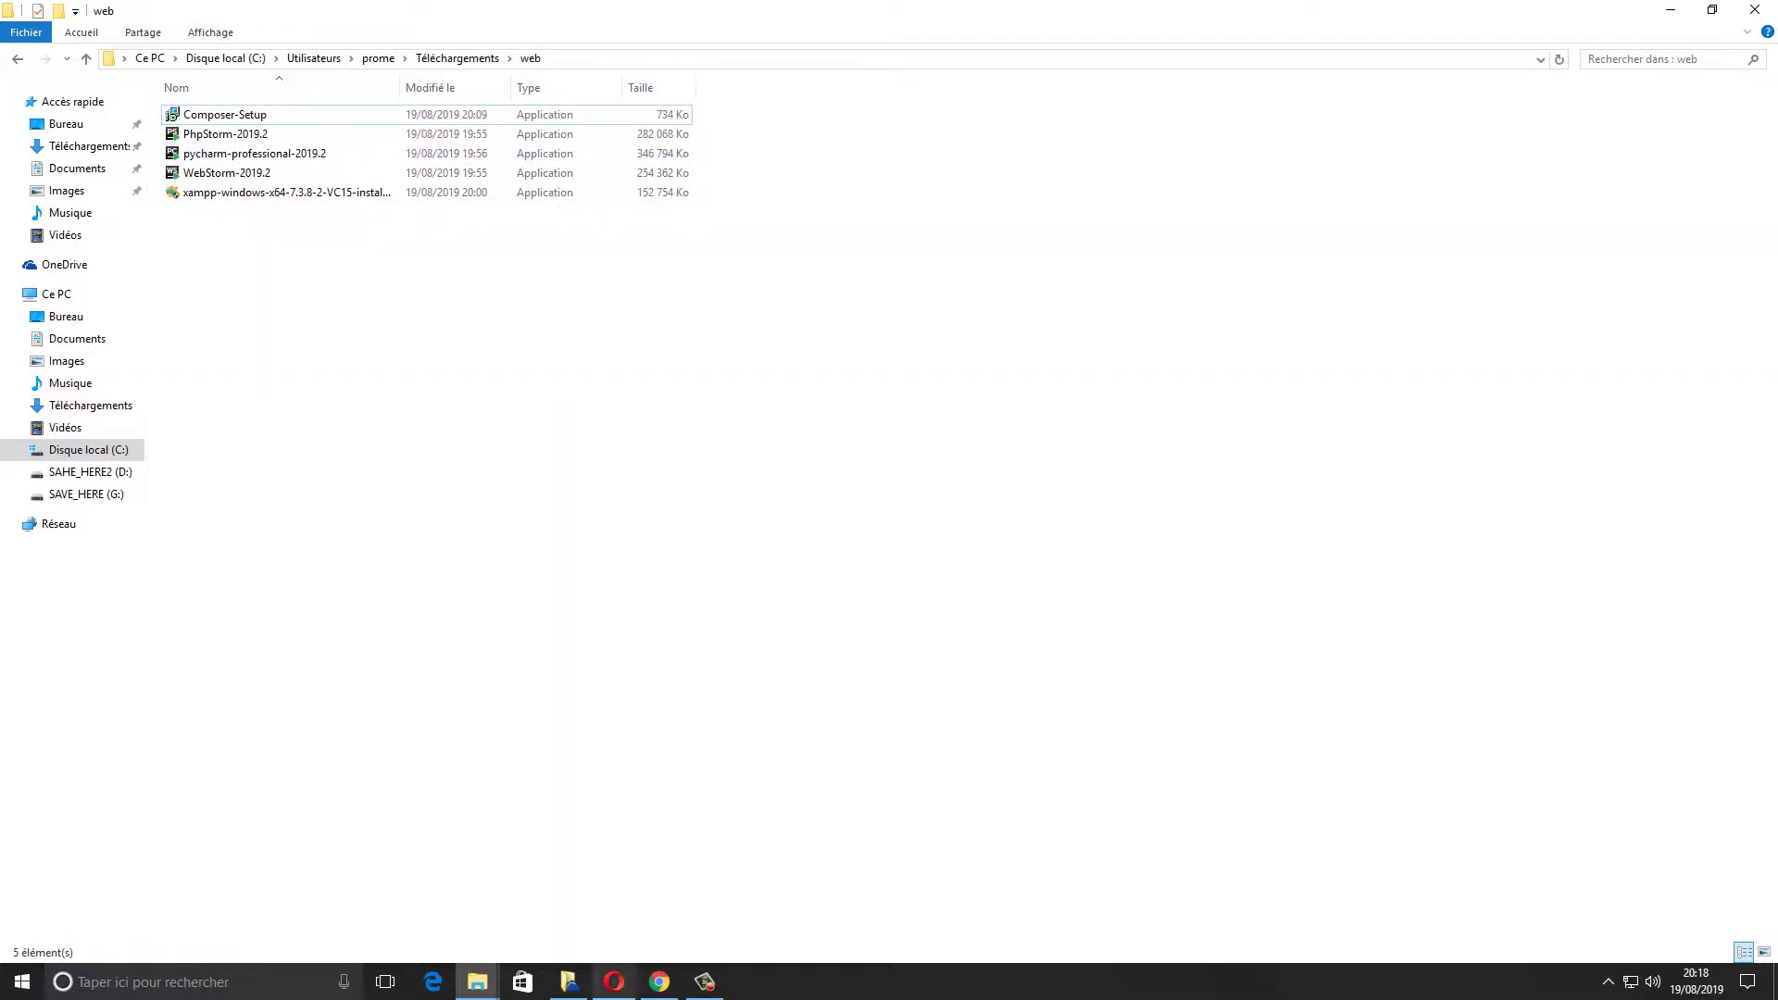
{"action": "left_click", "coordinate": [614, 982]}
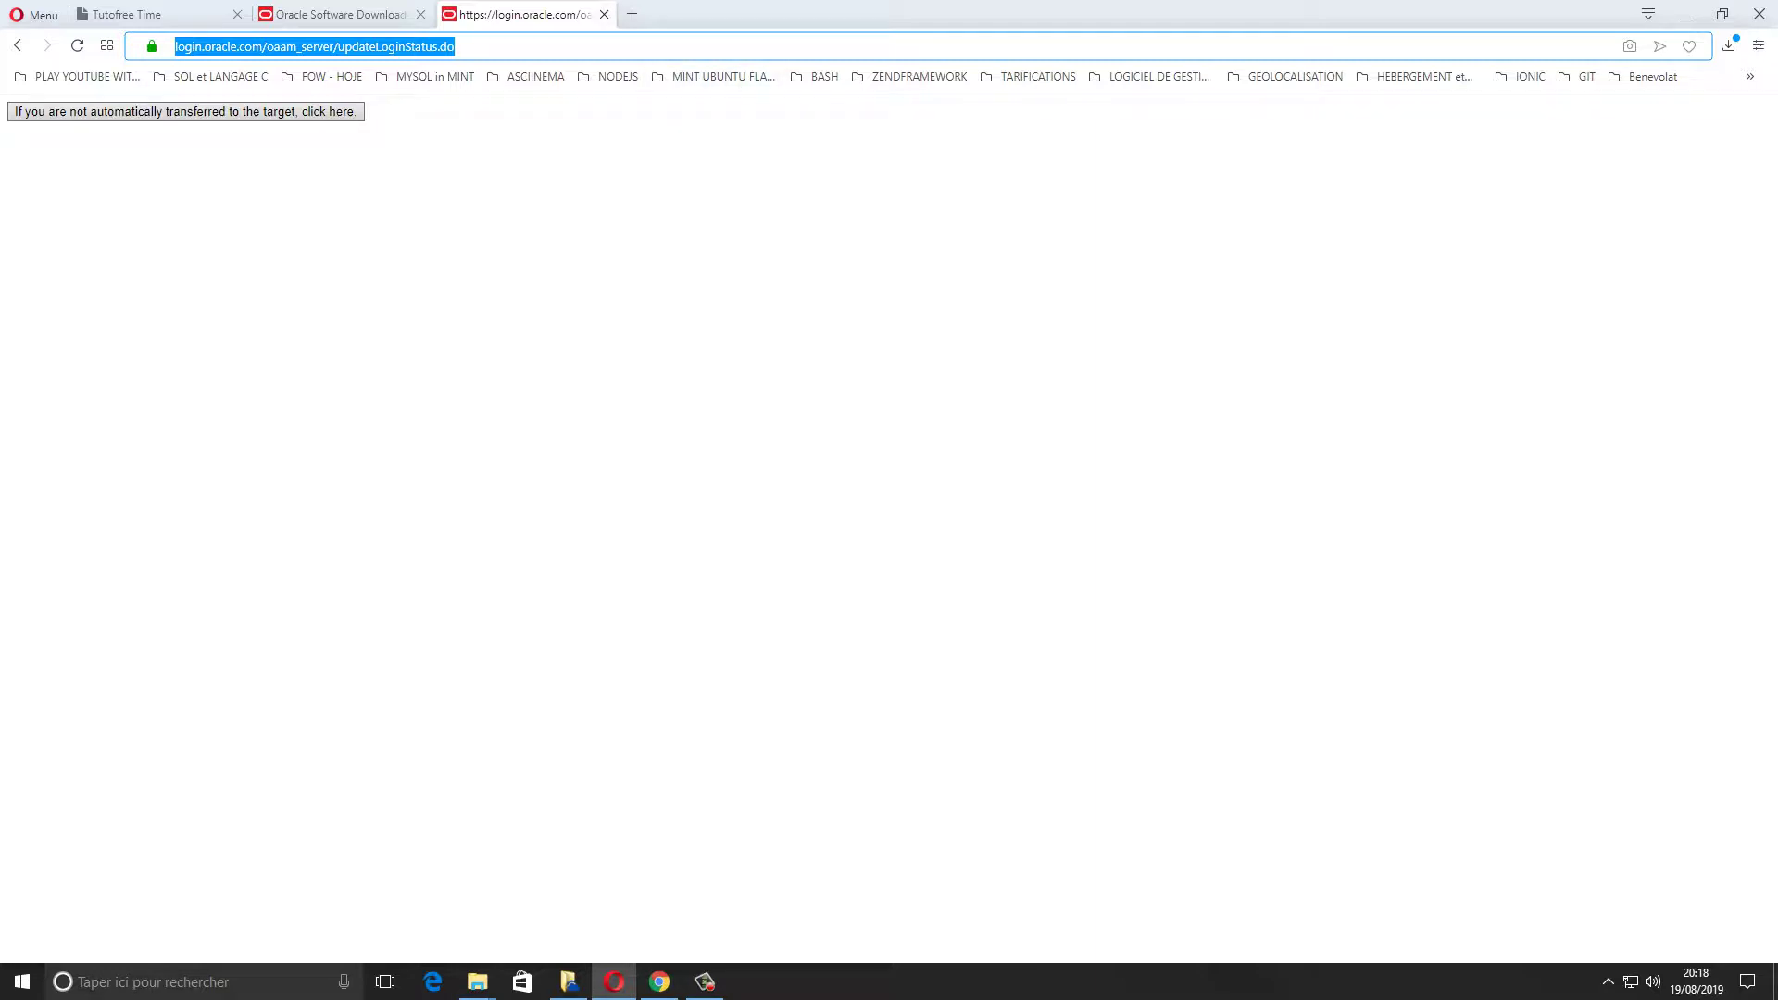
{"action": "key", "text": "ctrl+t"}
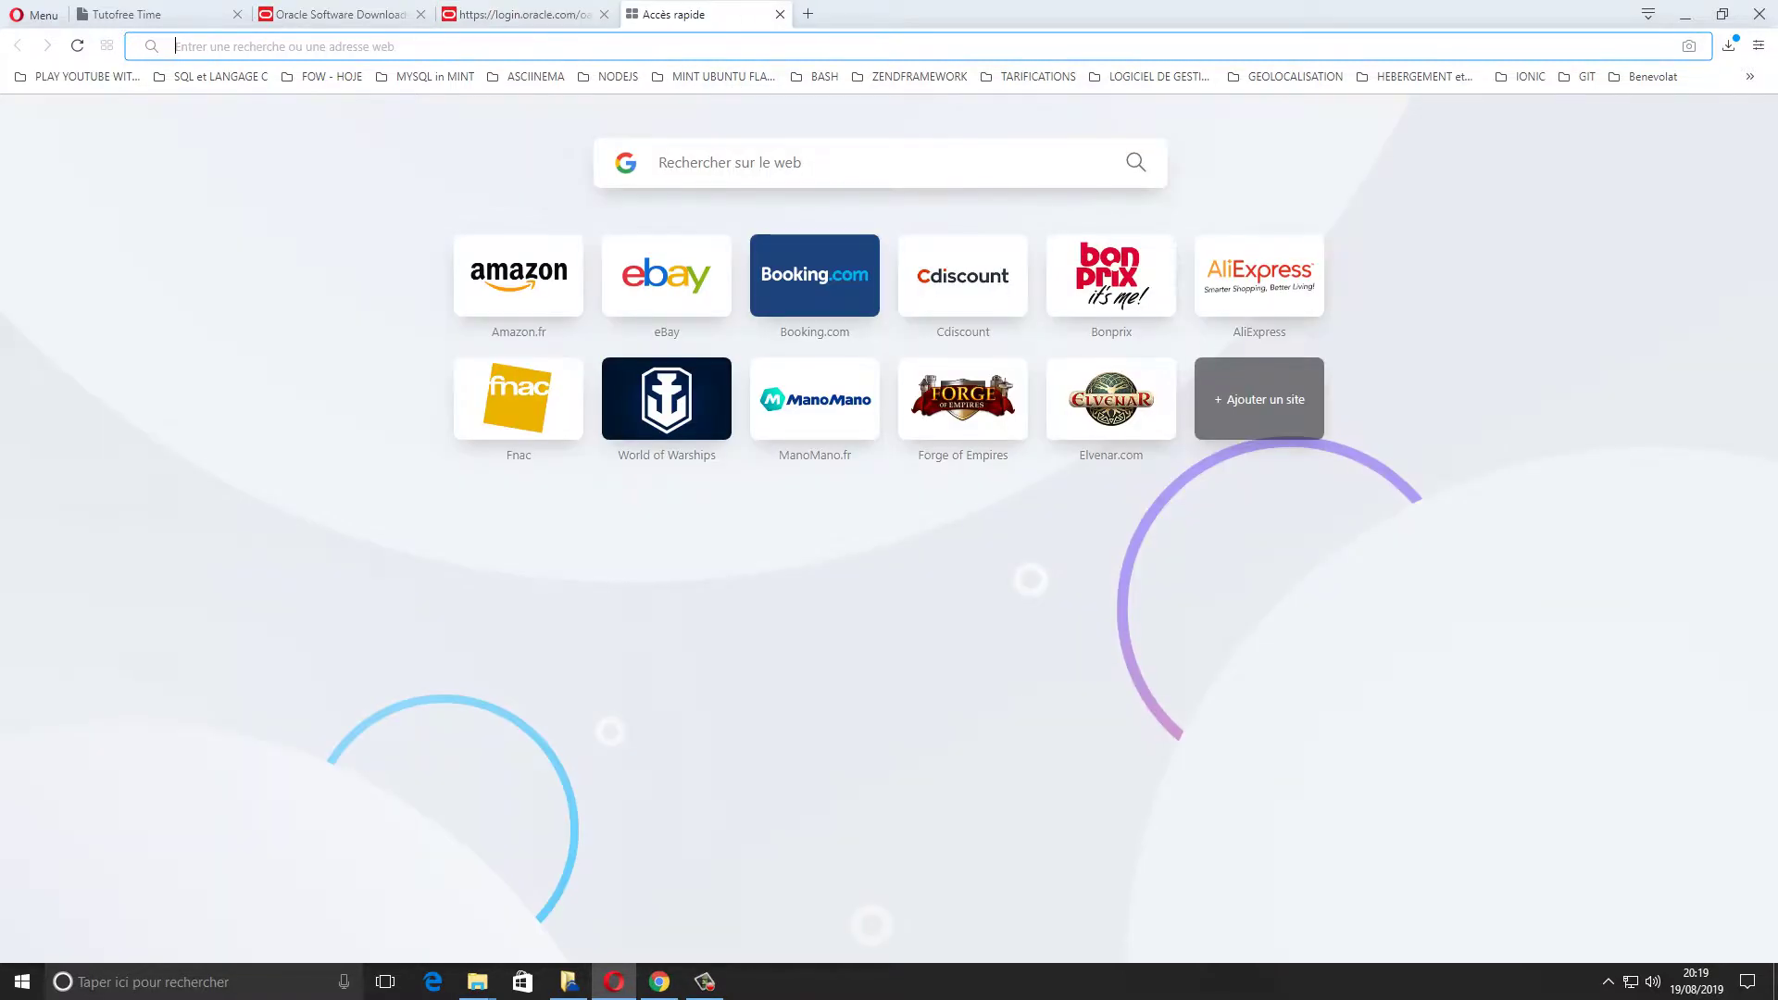
{"action": "type", "text": "sy"}
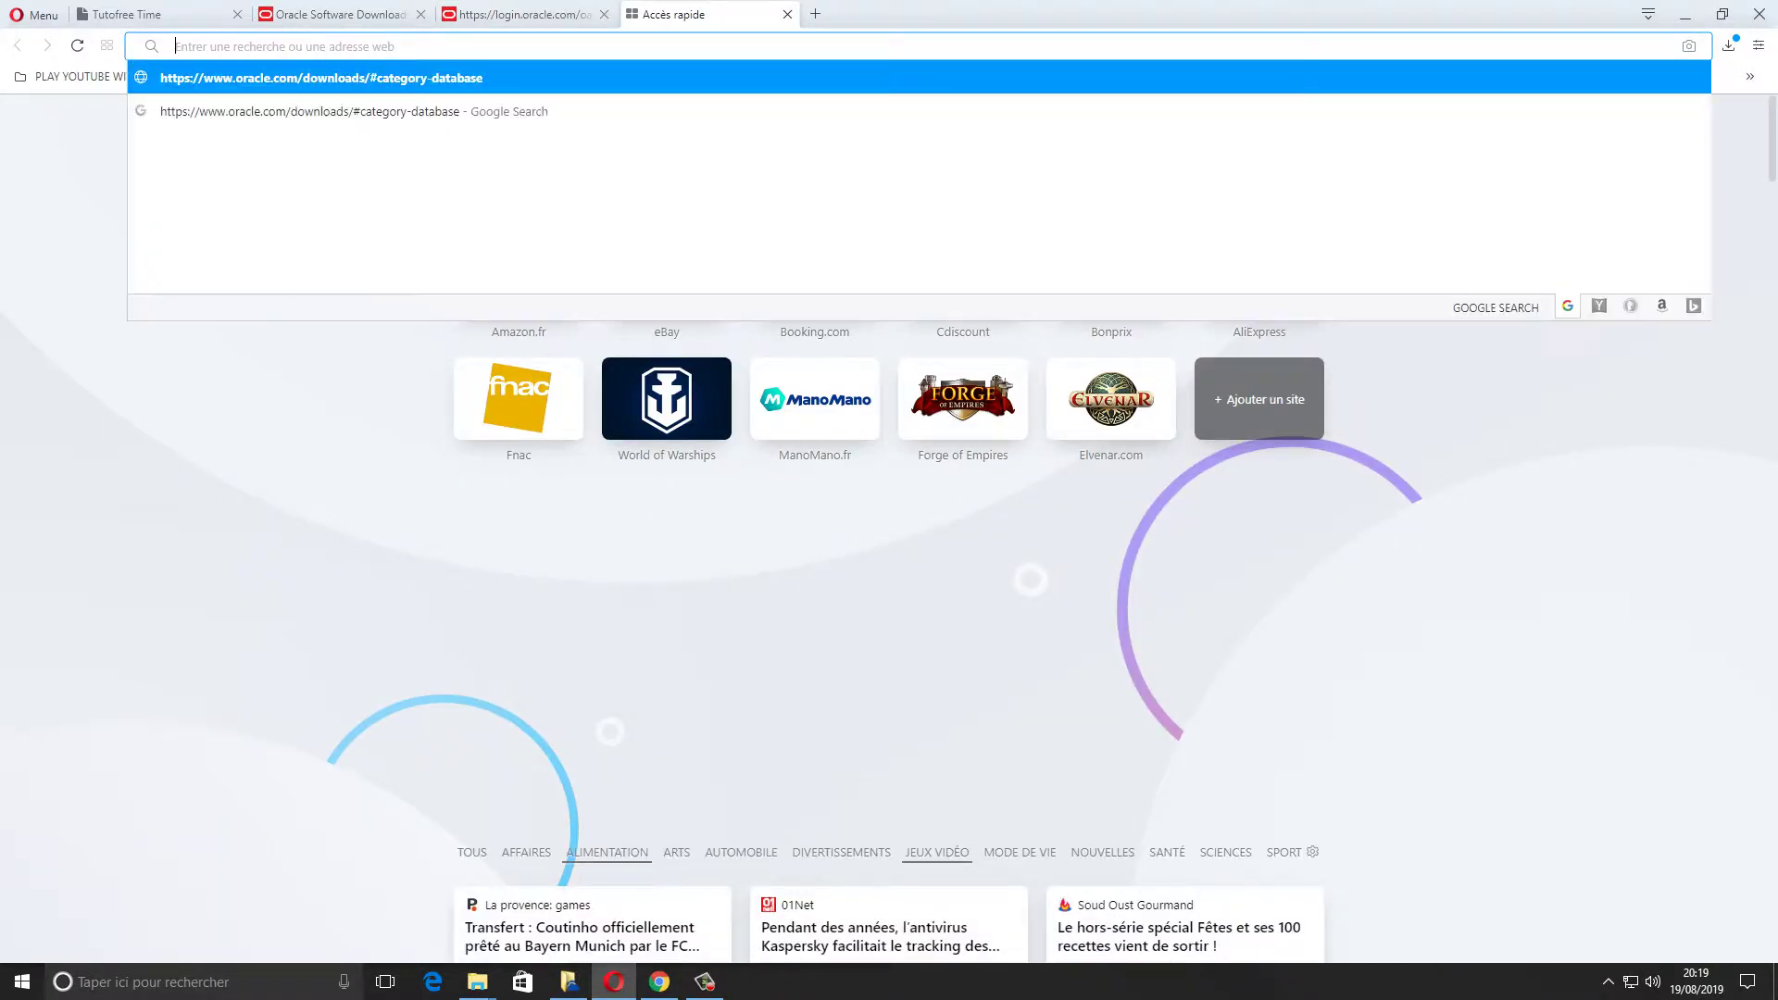
{"action": "key", "text": "Down"}
{"action": "key", "text": "Down"}
{"action": "key", "text": "Down"}
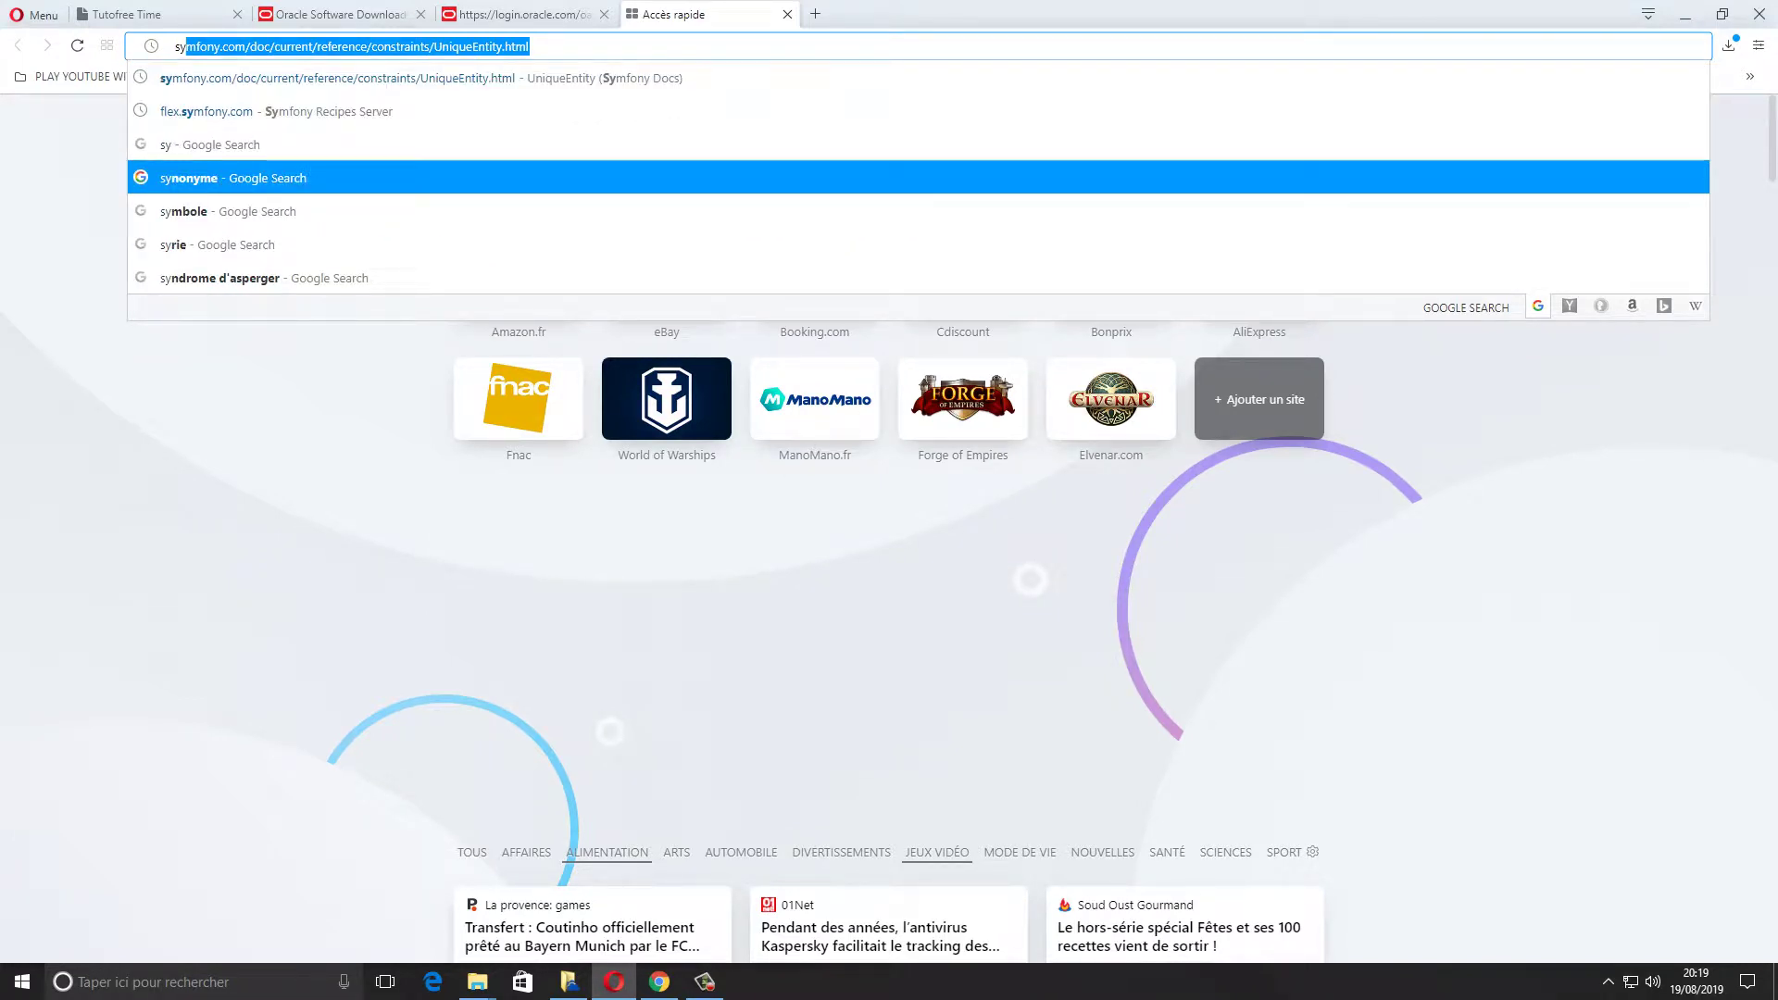
{"action": "key", "text": "Up"}
{"action": "key", "text": "Up"}
{"action": "key", "text": "Up"}
{"action": "key", "text": "Return"}
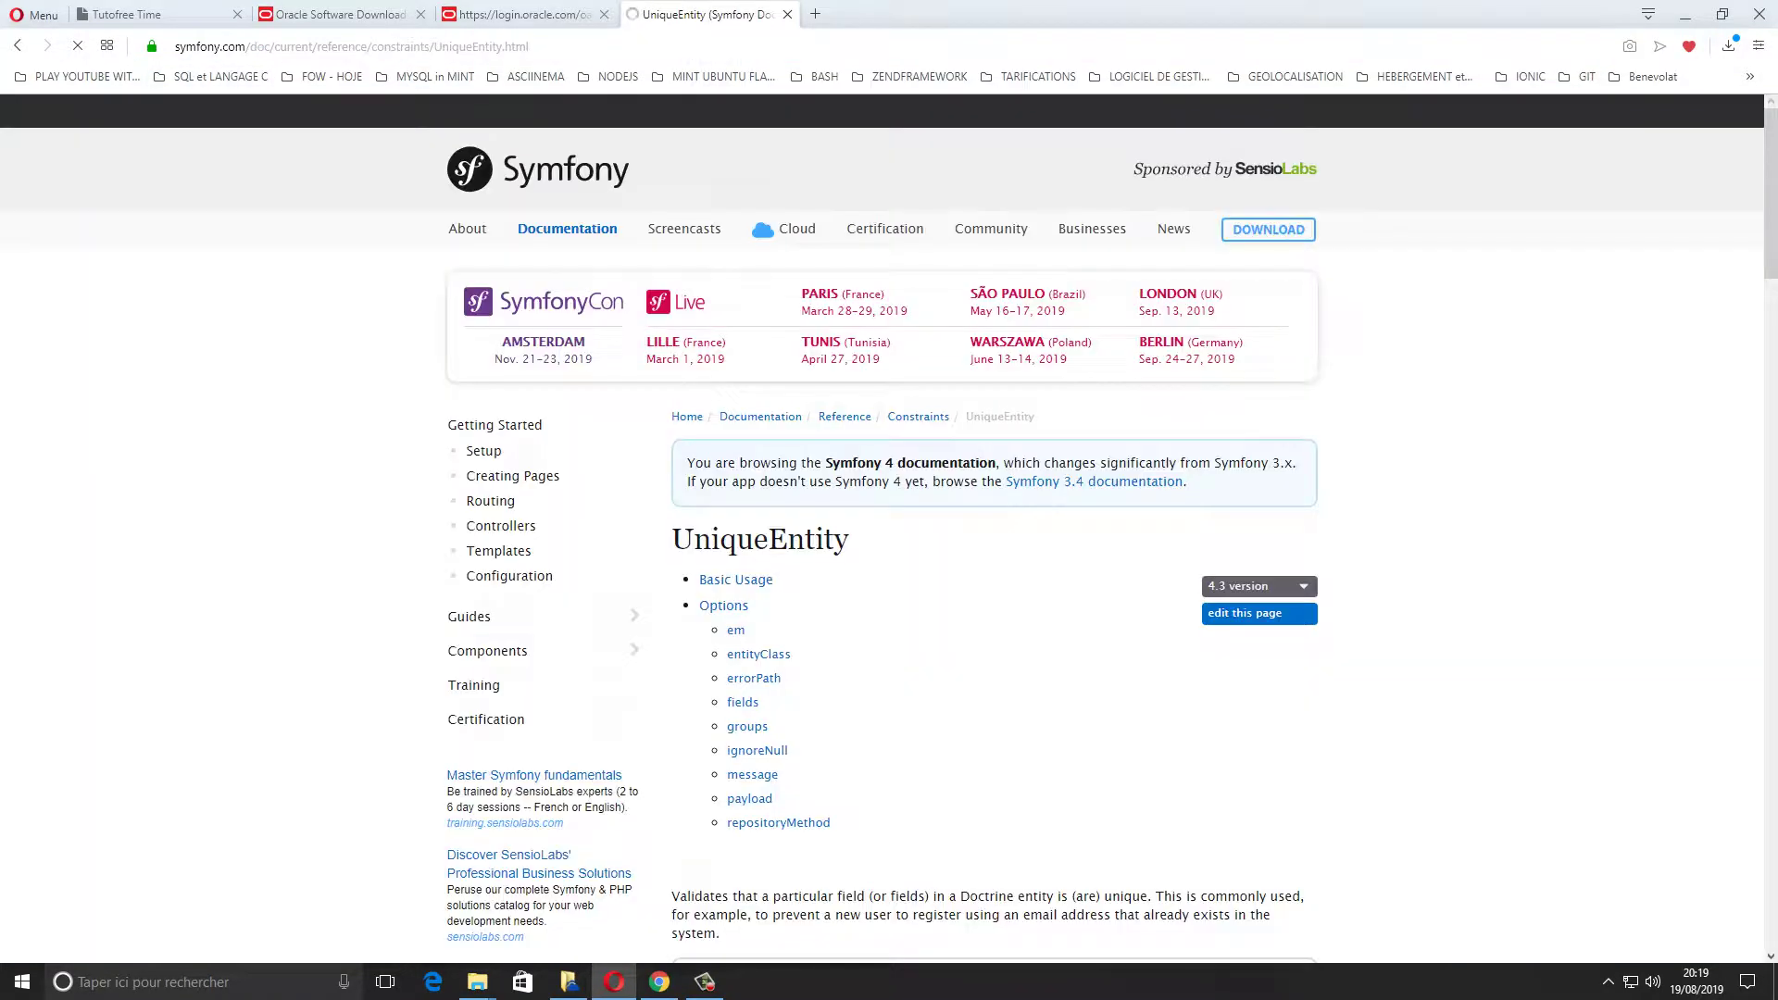
{"action": "left_click", "coordinate": [538, 170]}
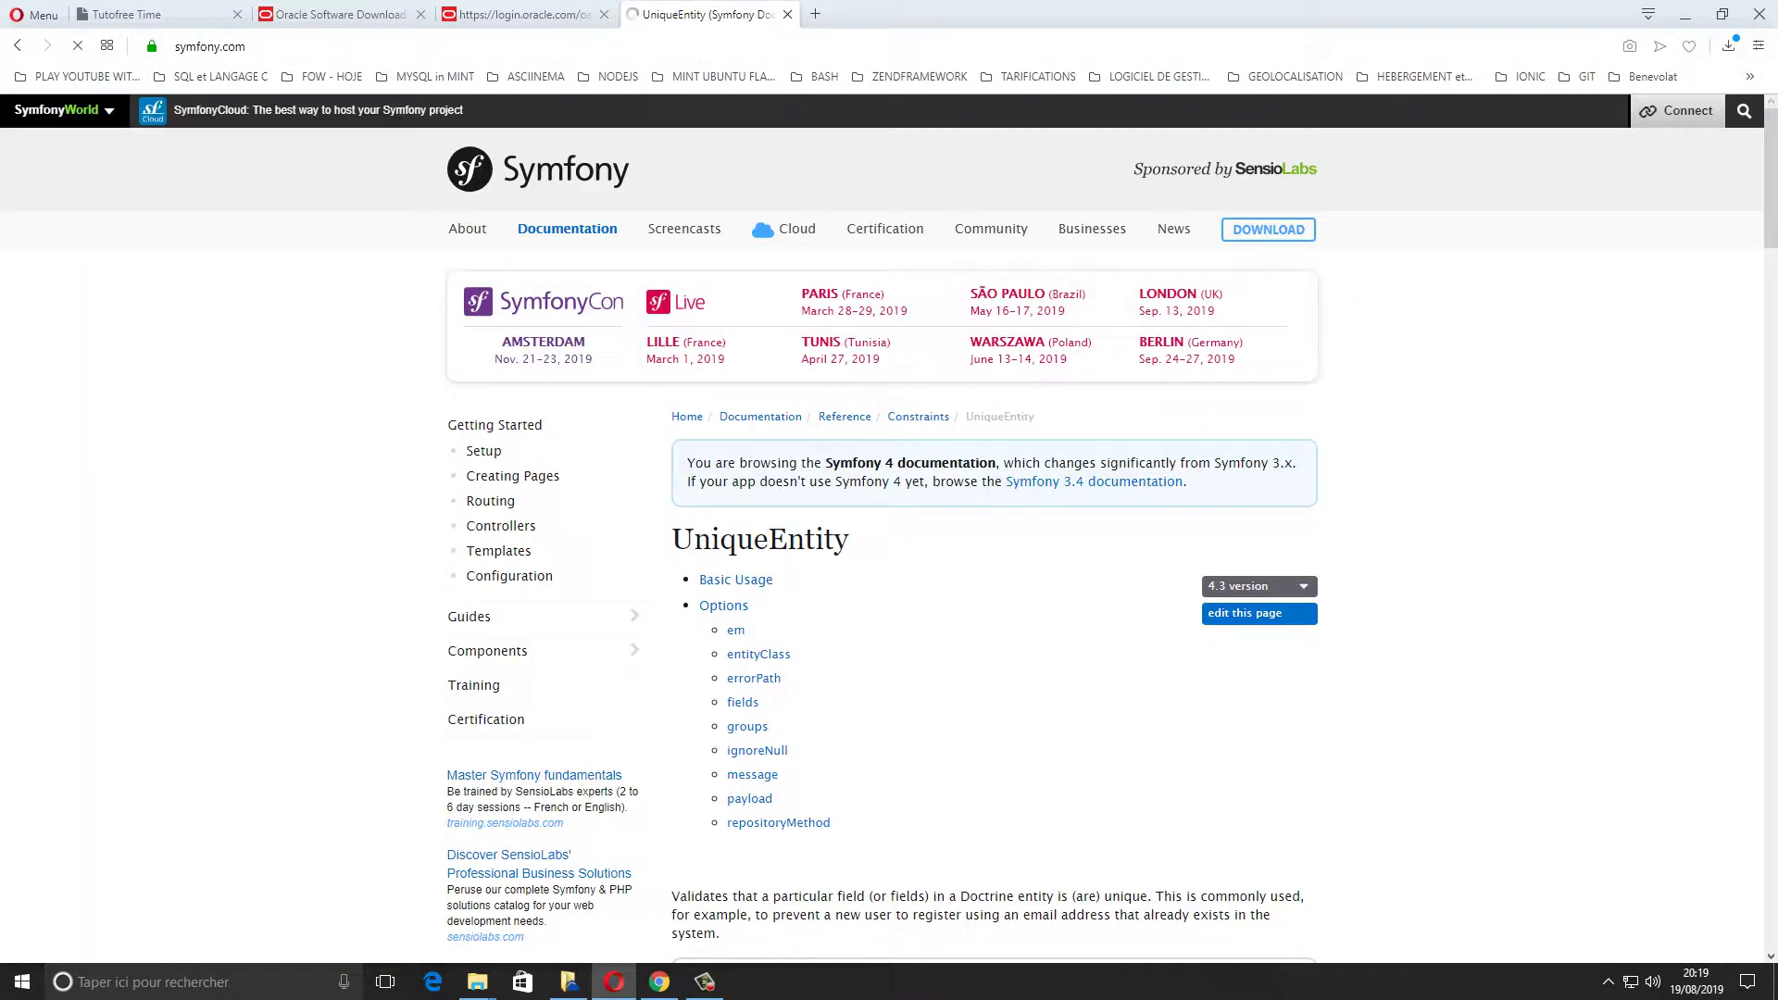
{"action": "left_click", "coordinate": [1267, 230]}
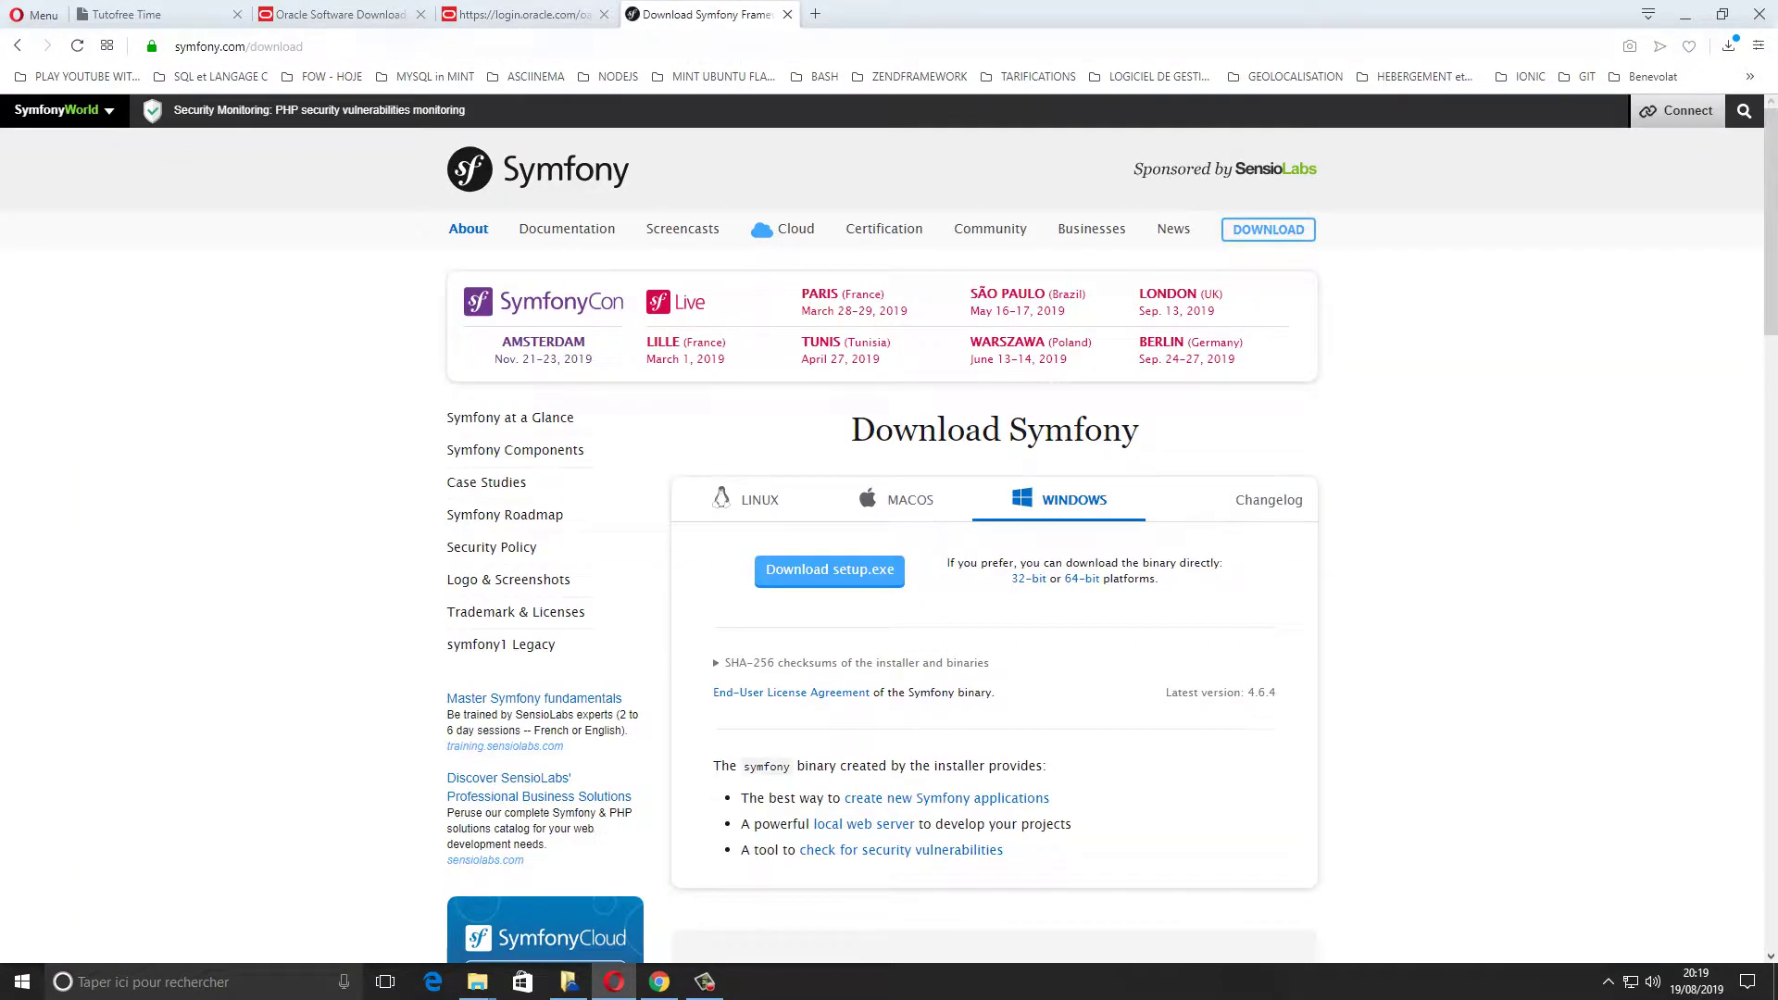
Open the Angular CLI site, cli.angular.io, in another new browser tab
{"action": "key", "text": "ctrl+t"}
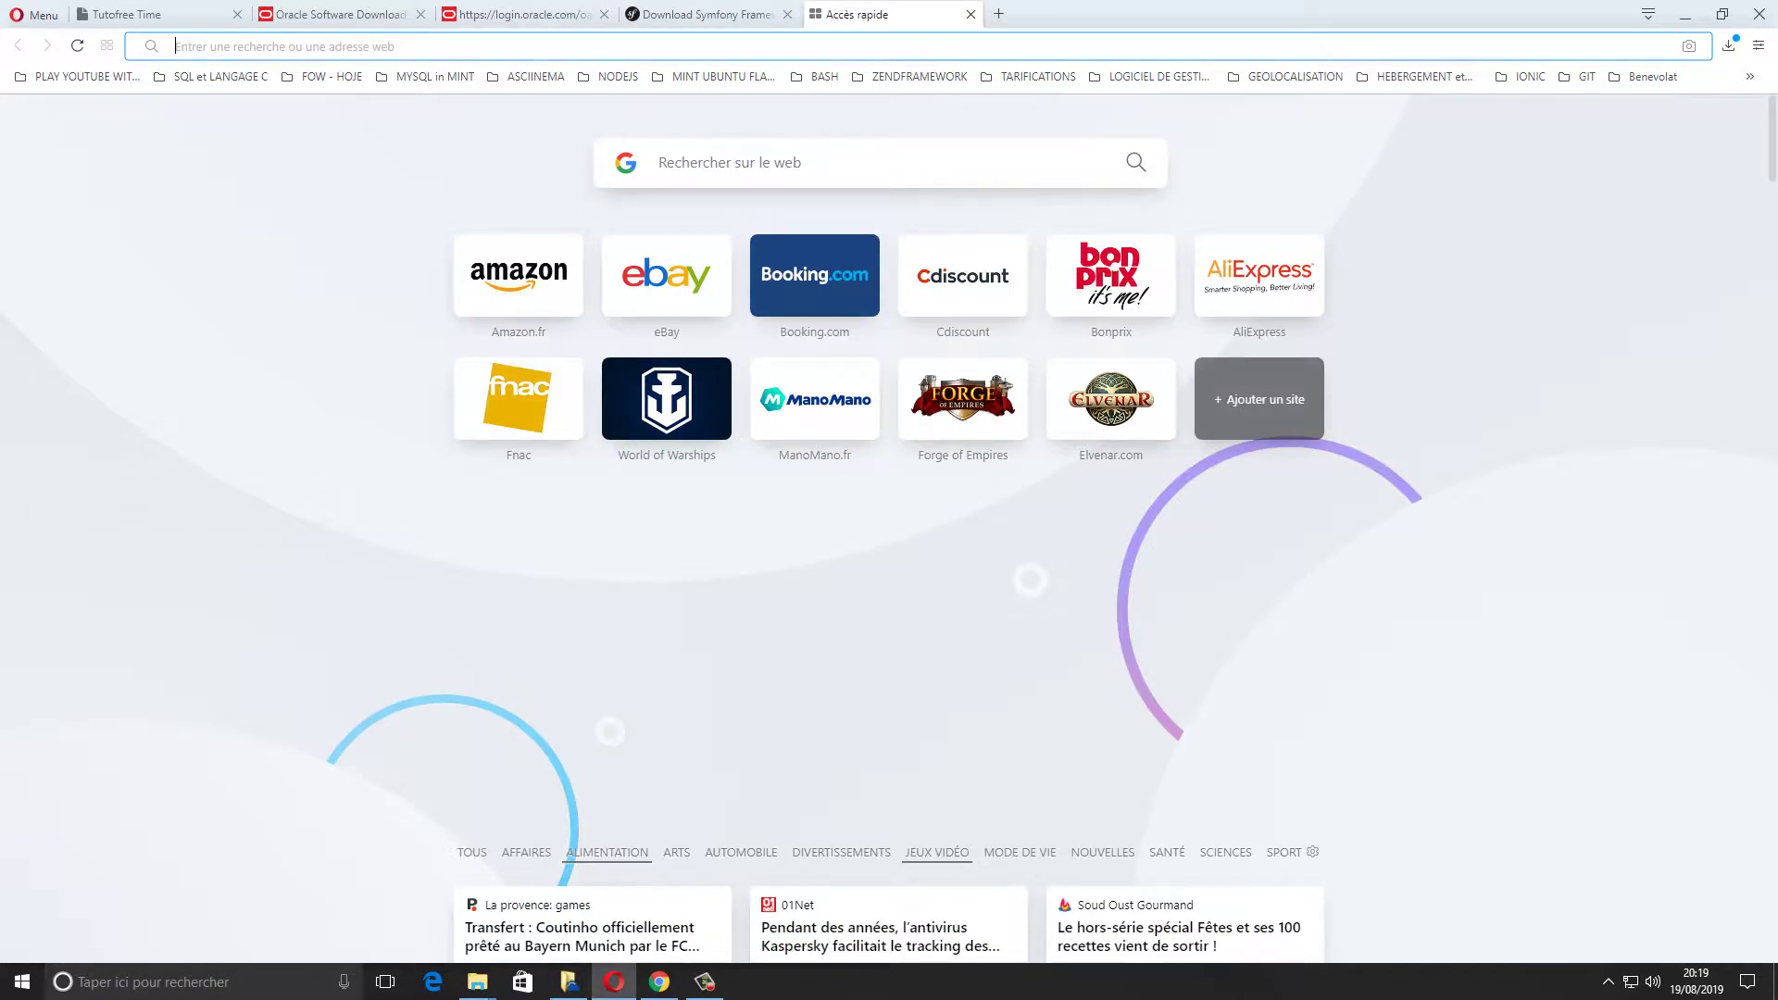
{"action": "type", "text": "angu"}
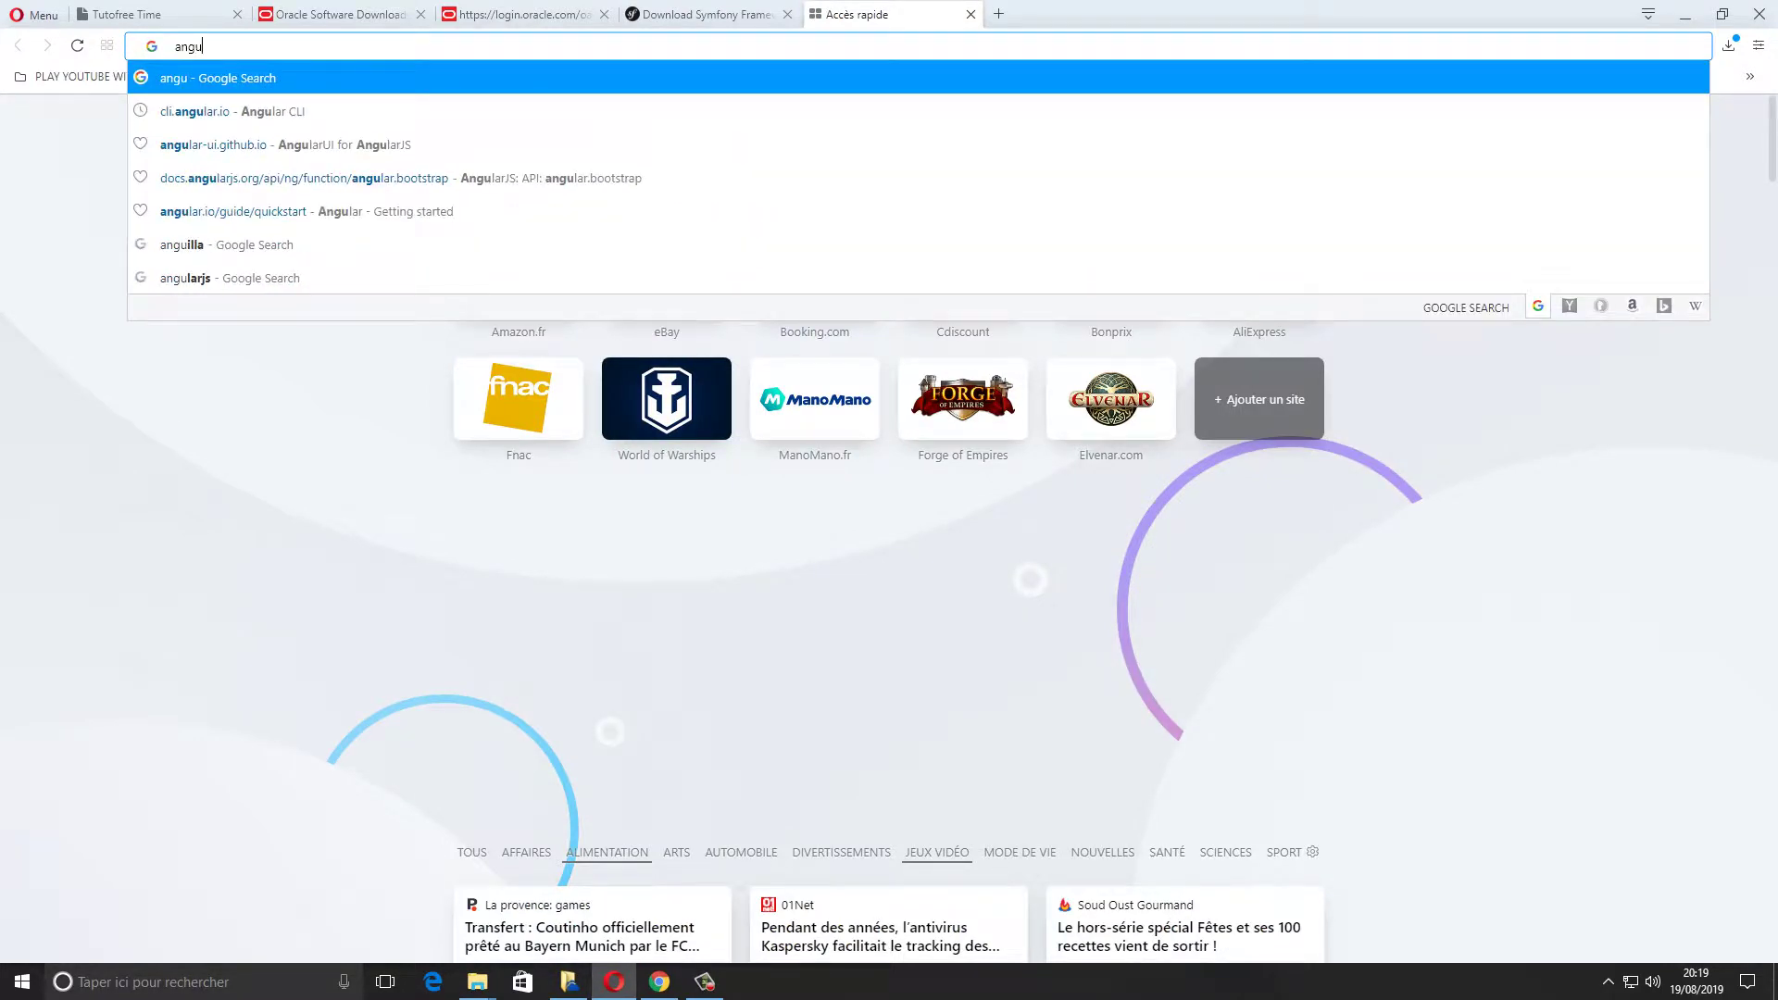
{"action": "key", "text": "Down"}
{"action": "key", "text": "Return"}
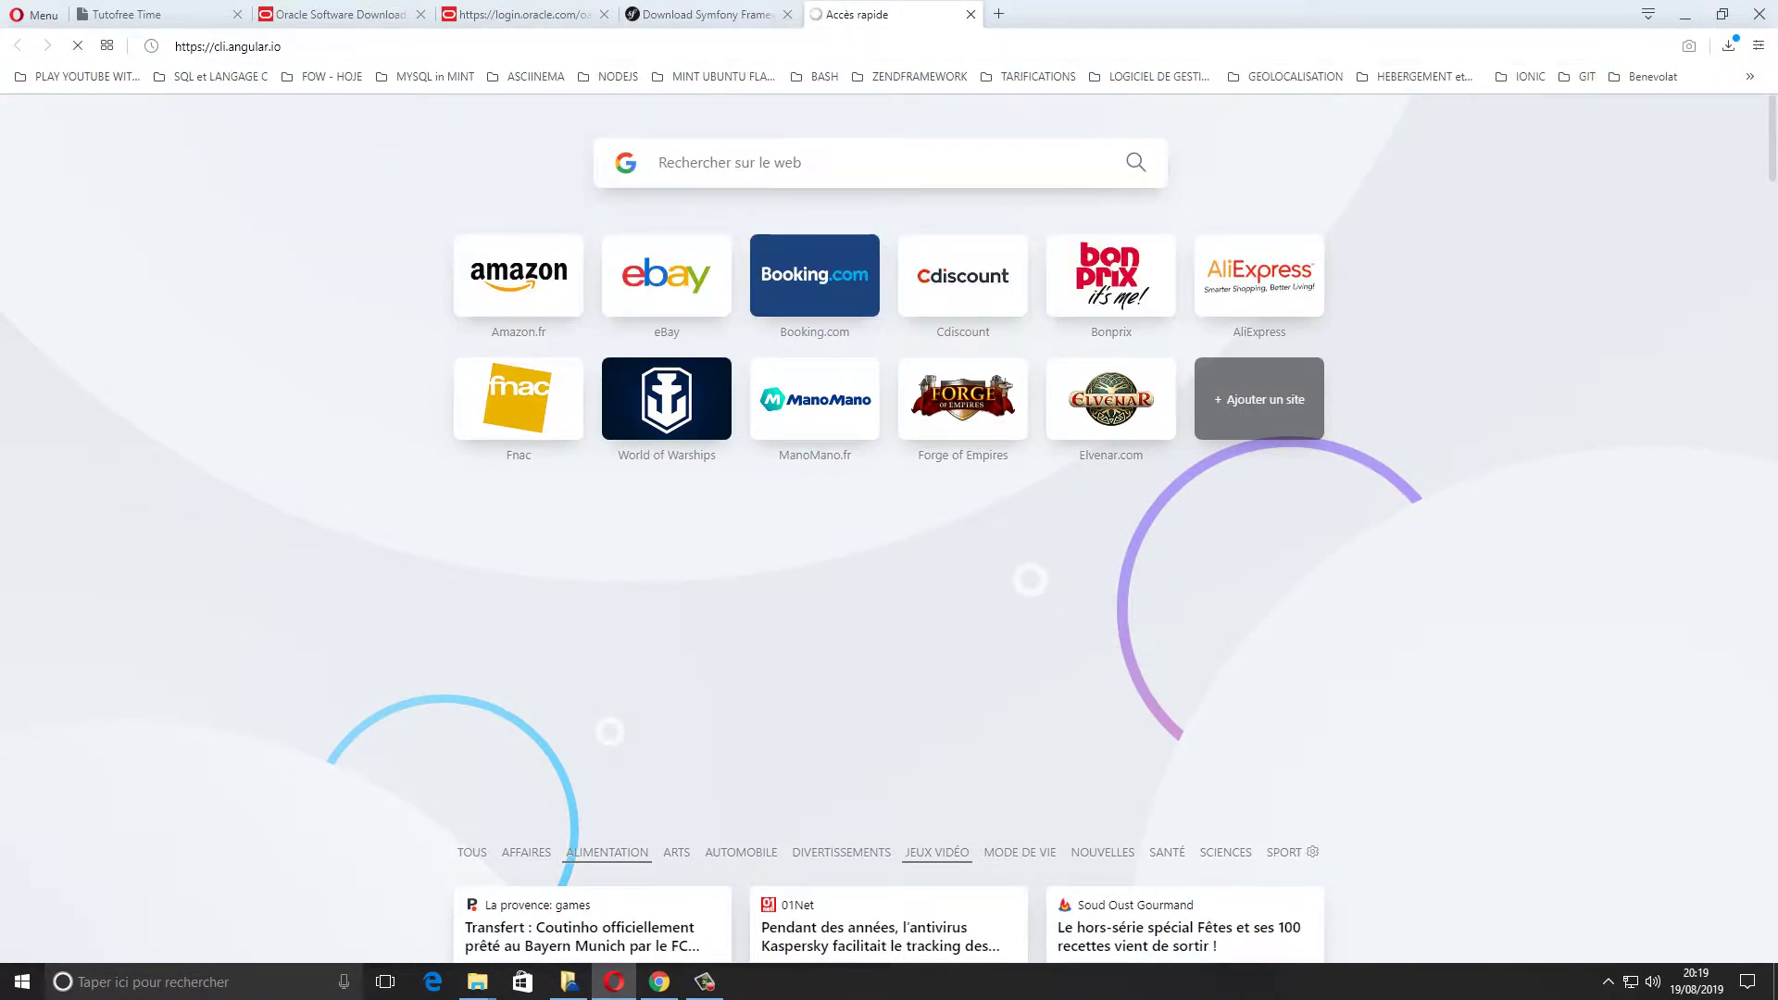
Search the web for nodejs in a new tab and open the official nodejs.org site
{"action": "key", "text": "ctrl+t"}
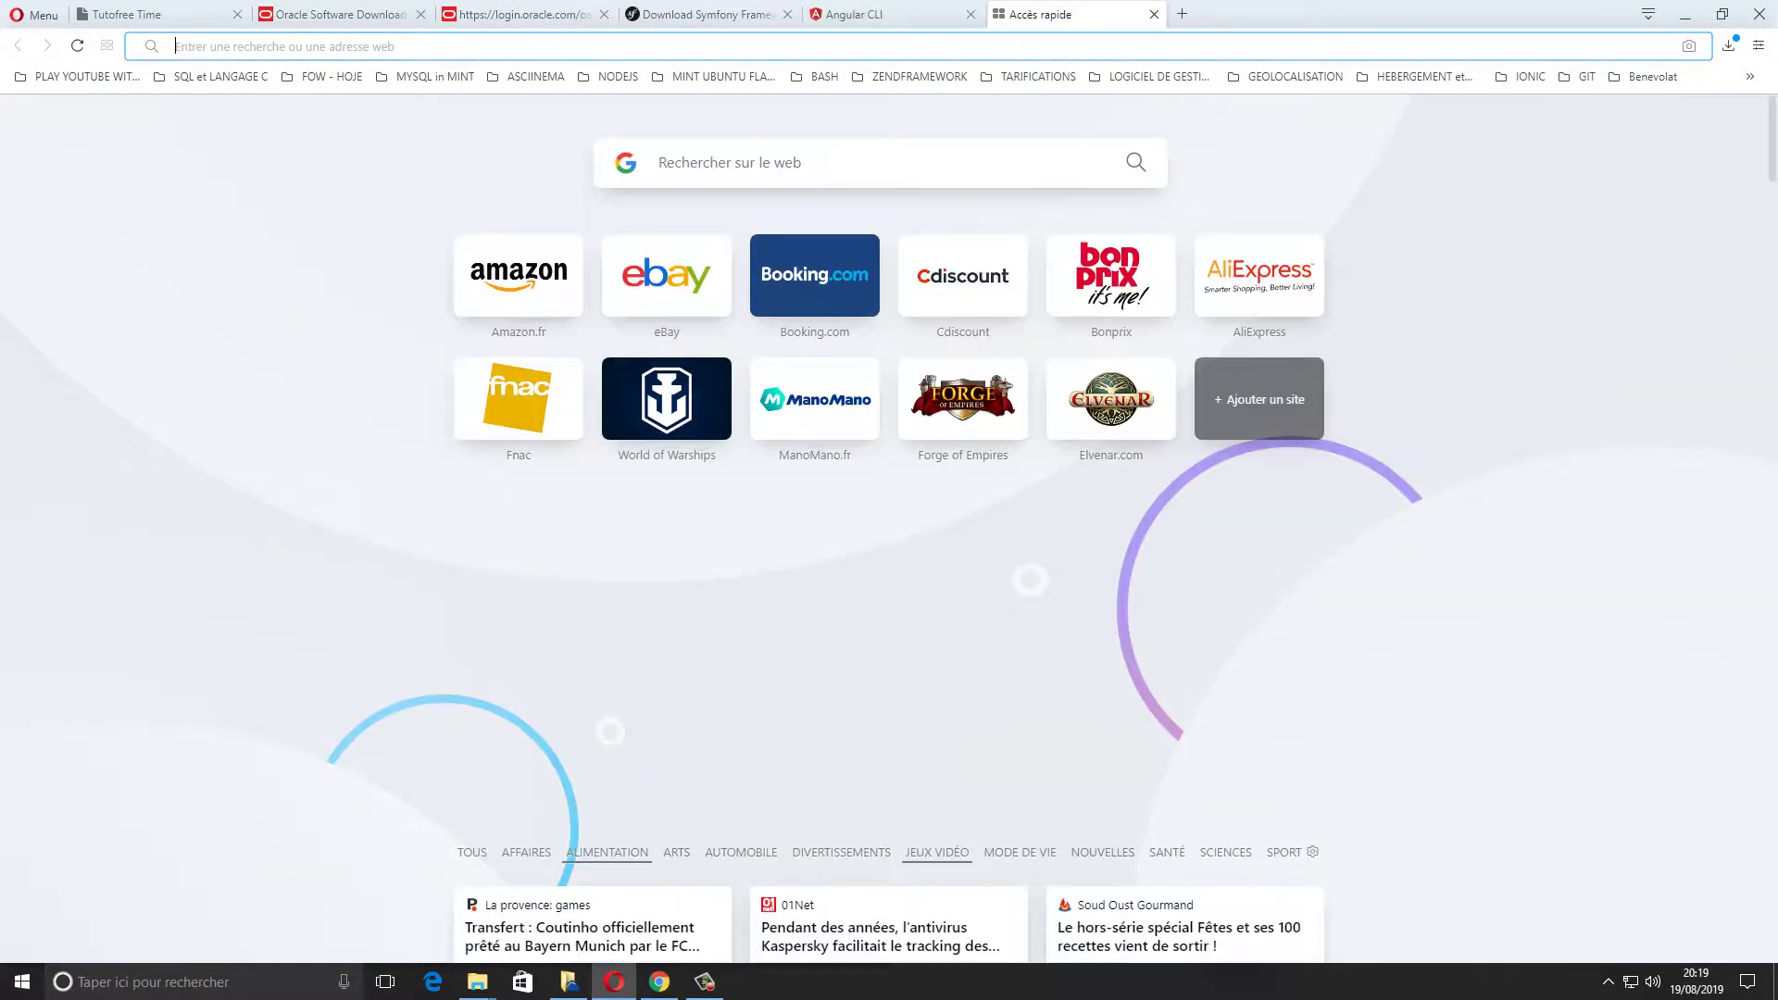
{"action": "type", "text": "nodejs"}
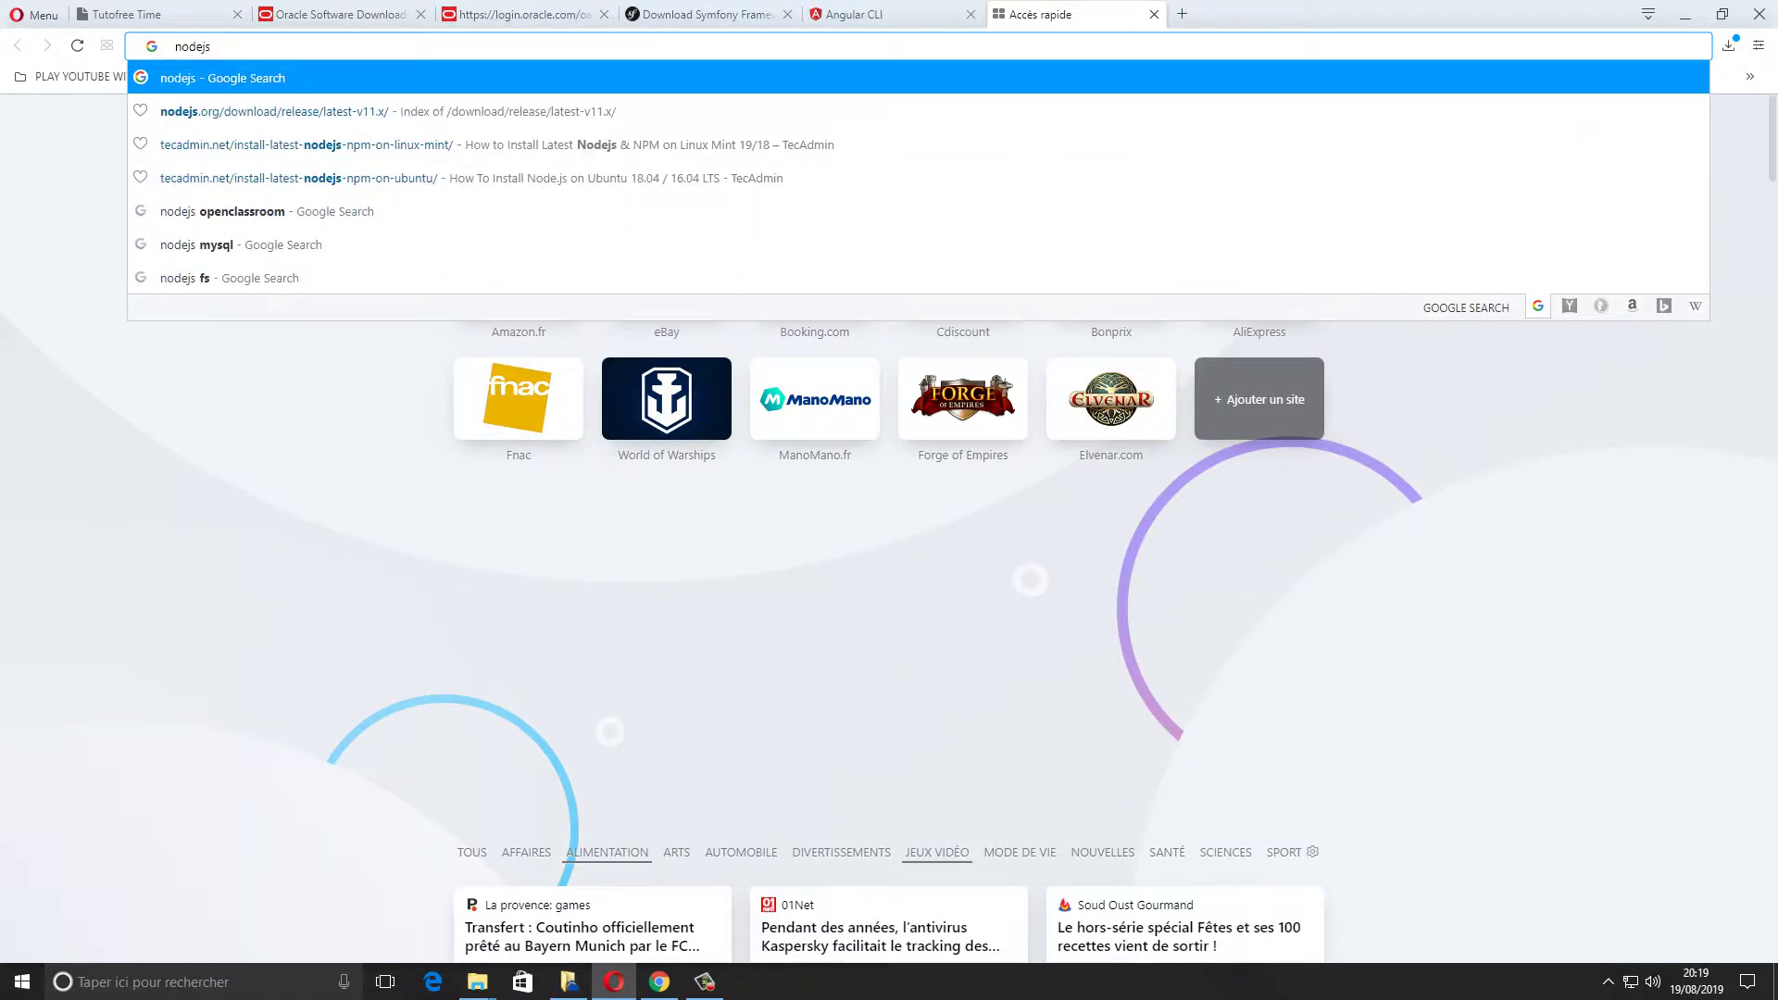
{"action": "key", "text": "Return"}
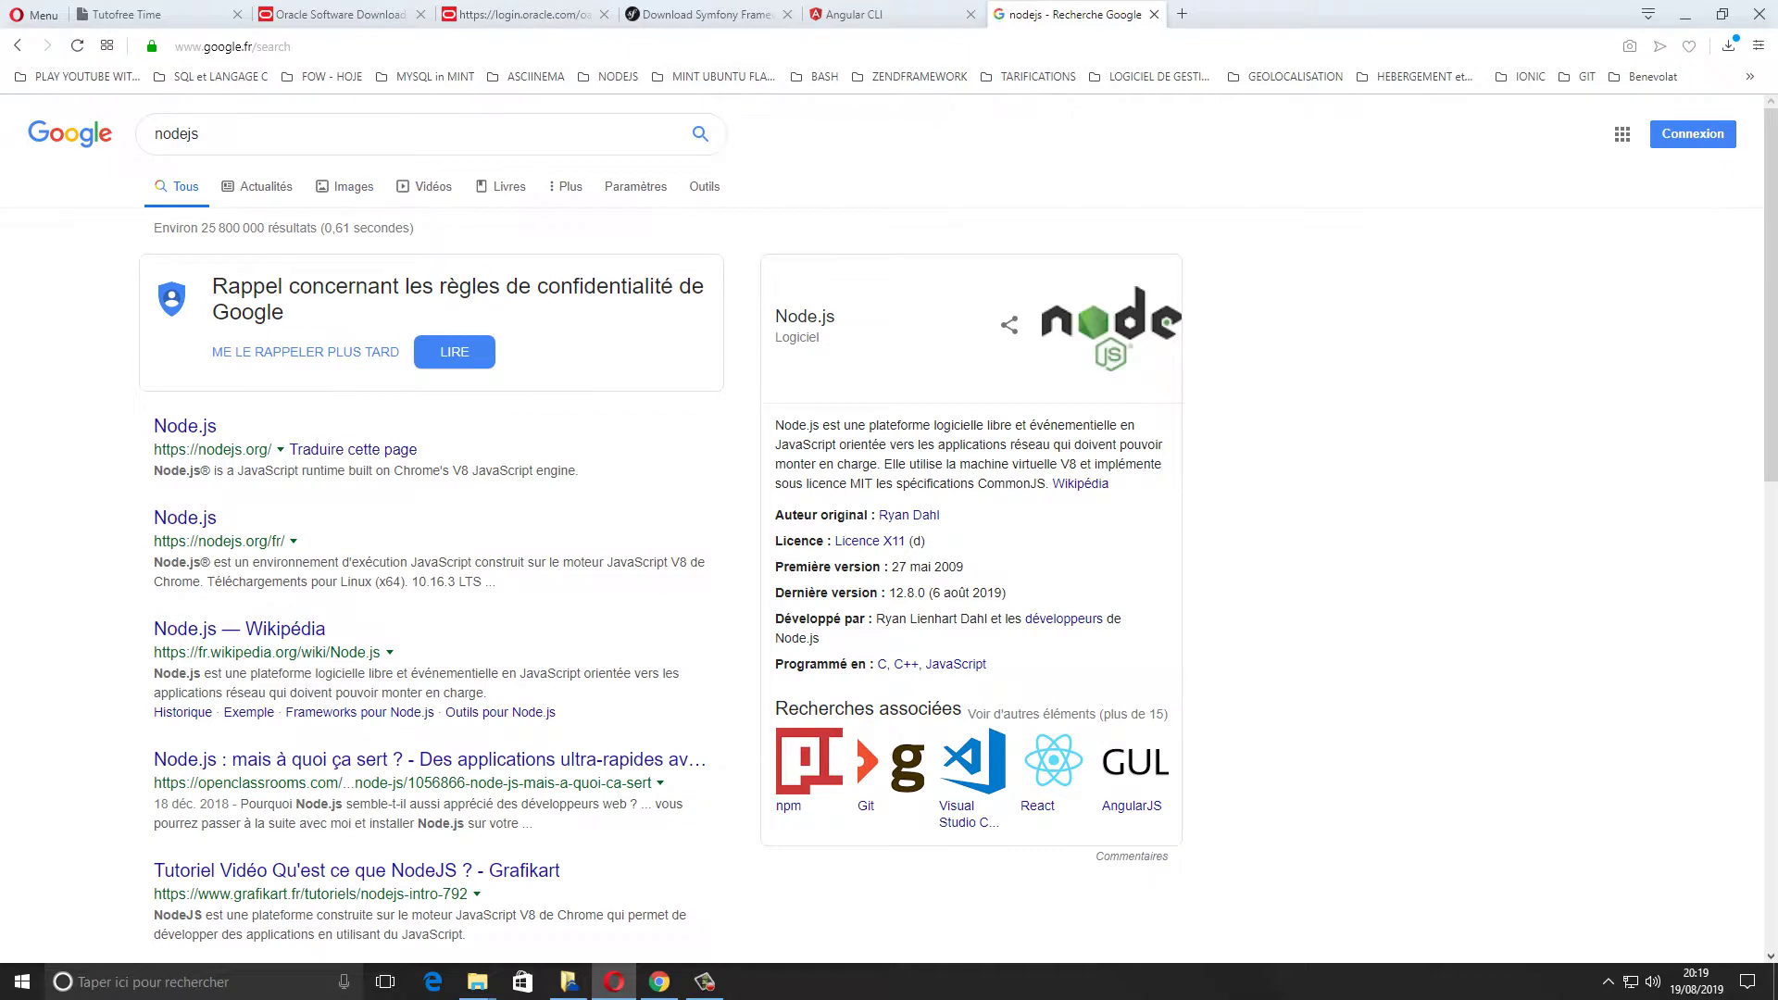
{"action": "left_click", "coordinate": [185, 426]}
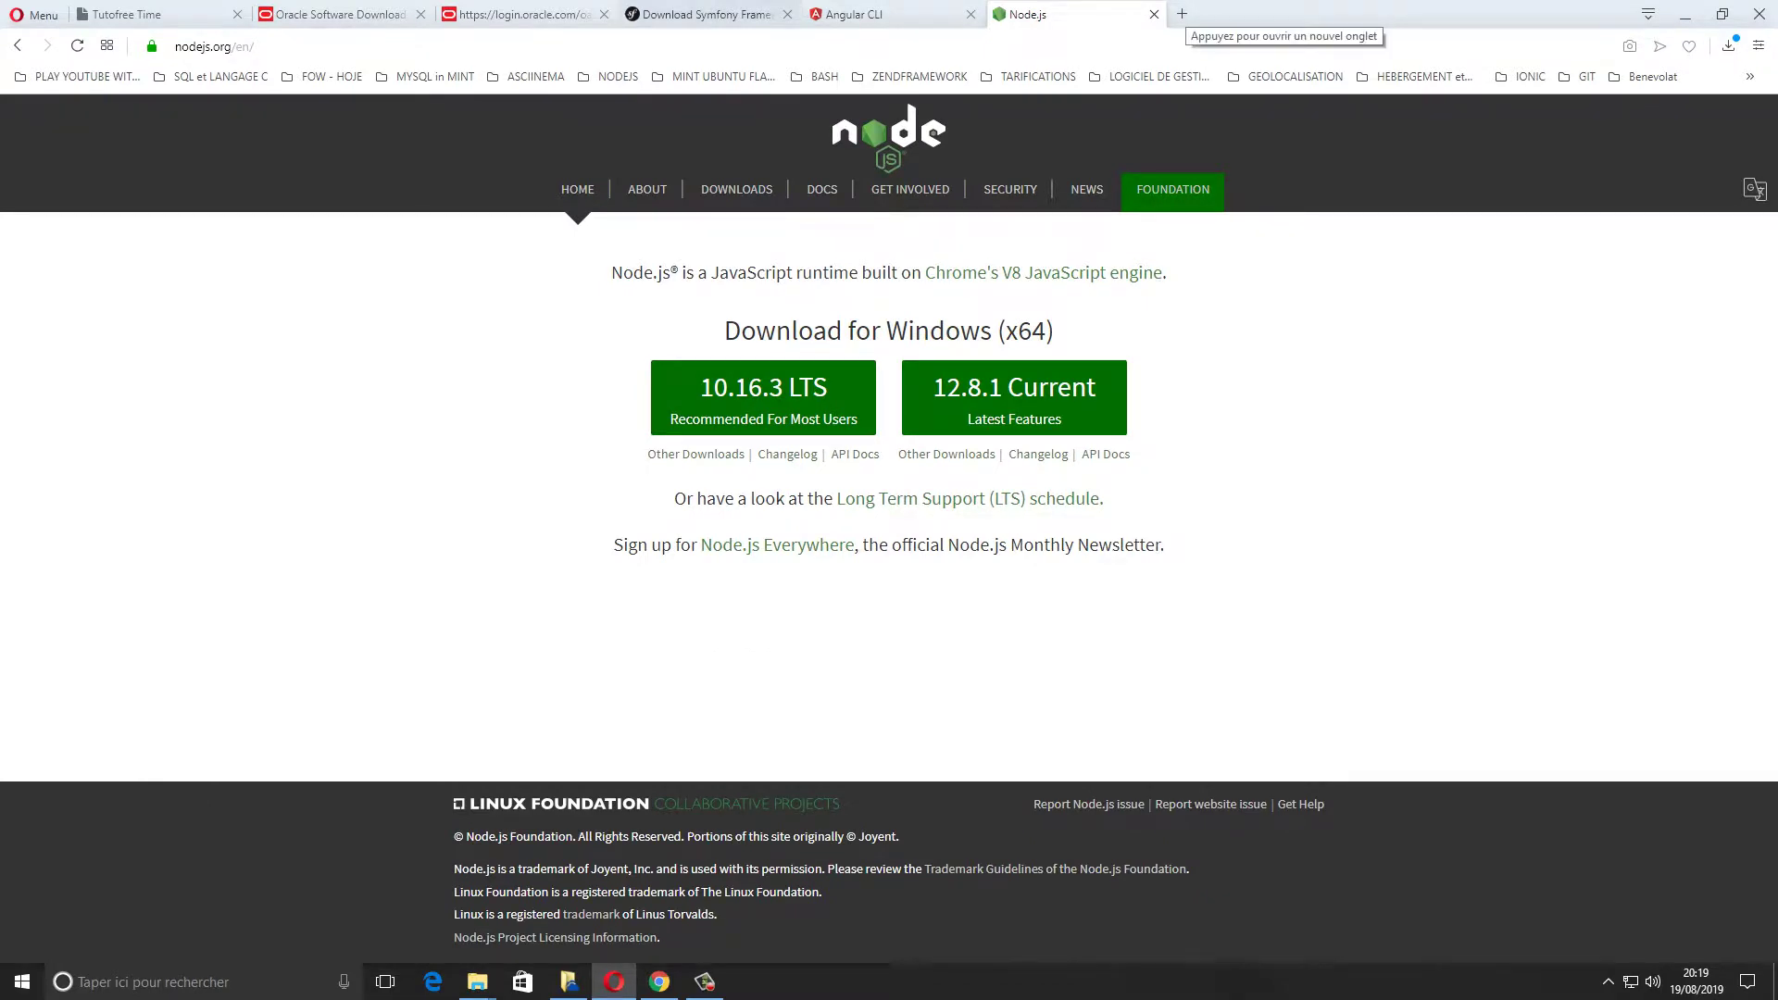
Review the open Symfony, Angular CLI and Oracle login tabs, and return to the web downloads folder
{"action": "left_click", "coordinate": [704, 14]}
{"action": "left_click", "coordinate": [852, 14]}
{"action": "left_click", "coordinate": [704, 14]}
{"action": "left_click", "coordinate": [523, 14]}
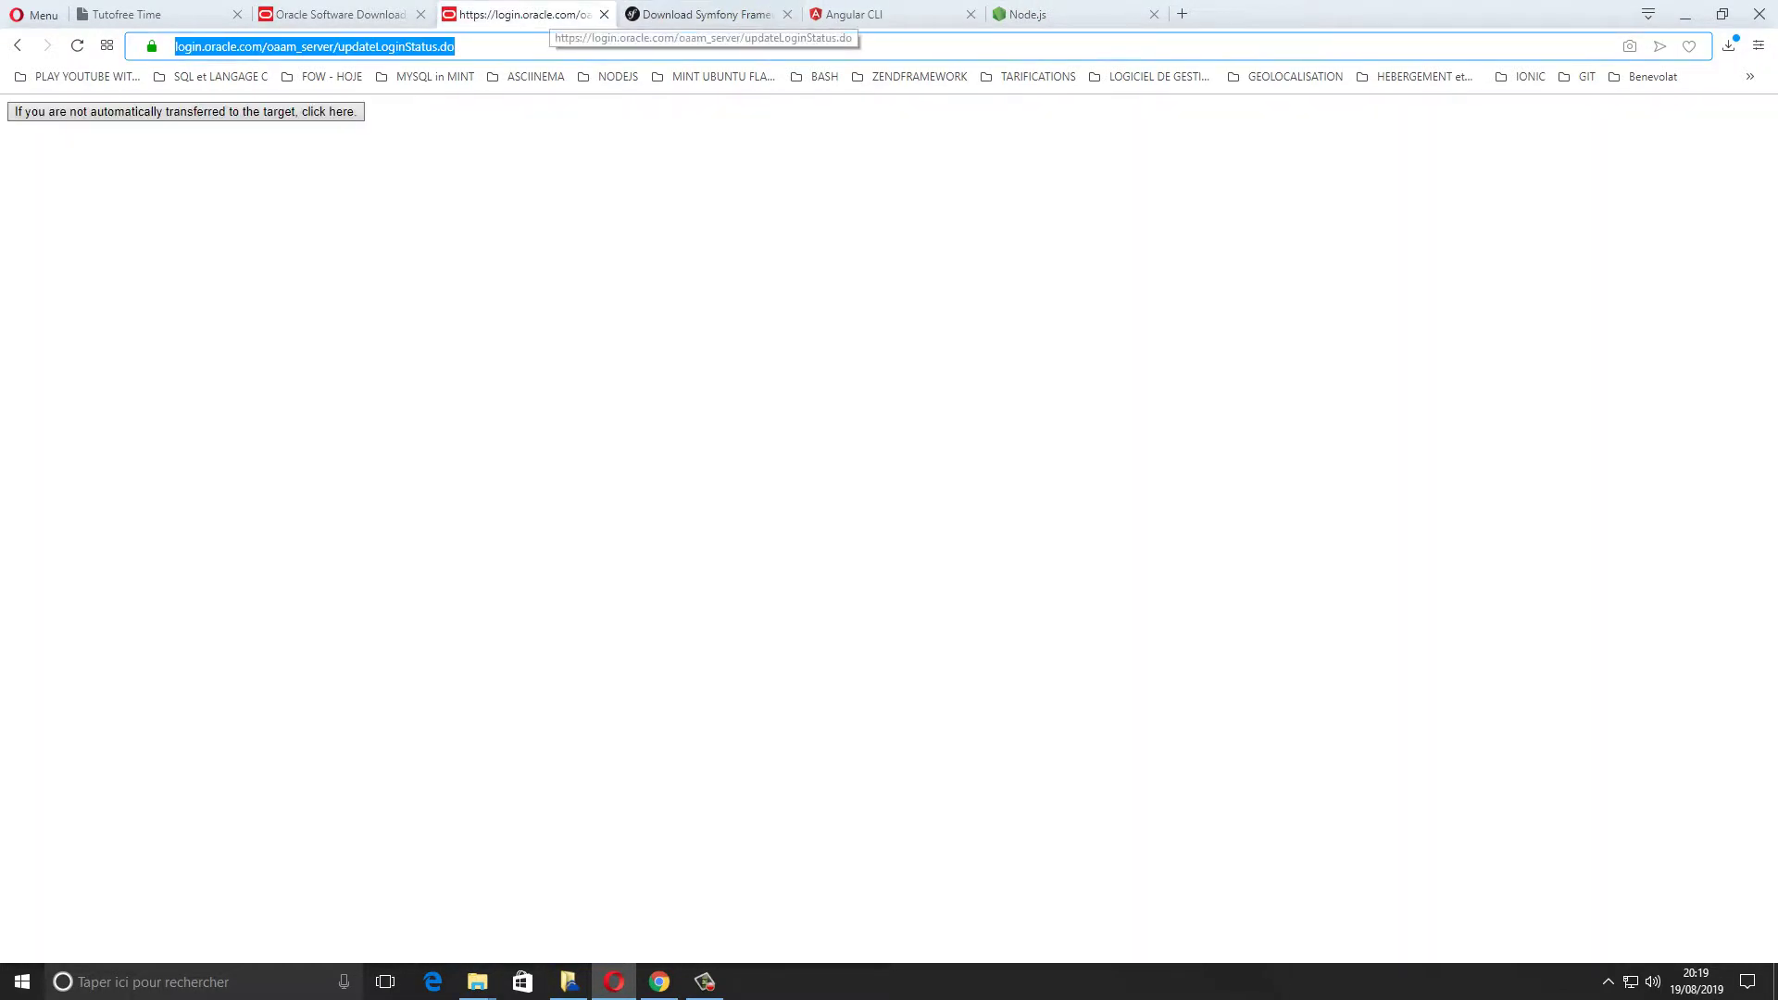
{"action": "left_click", "coordinate": [704, 14]}
{"action": "left_click", "coordinate": [1685, 14]}
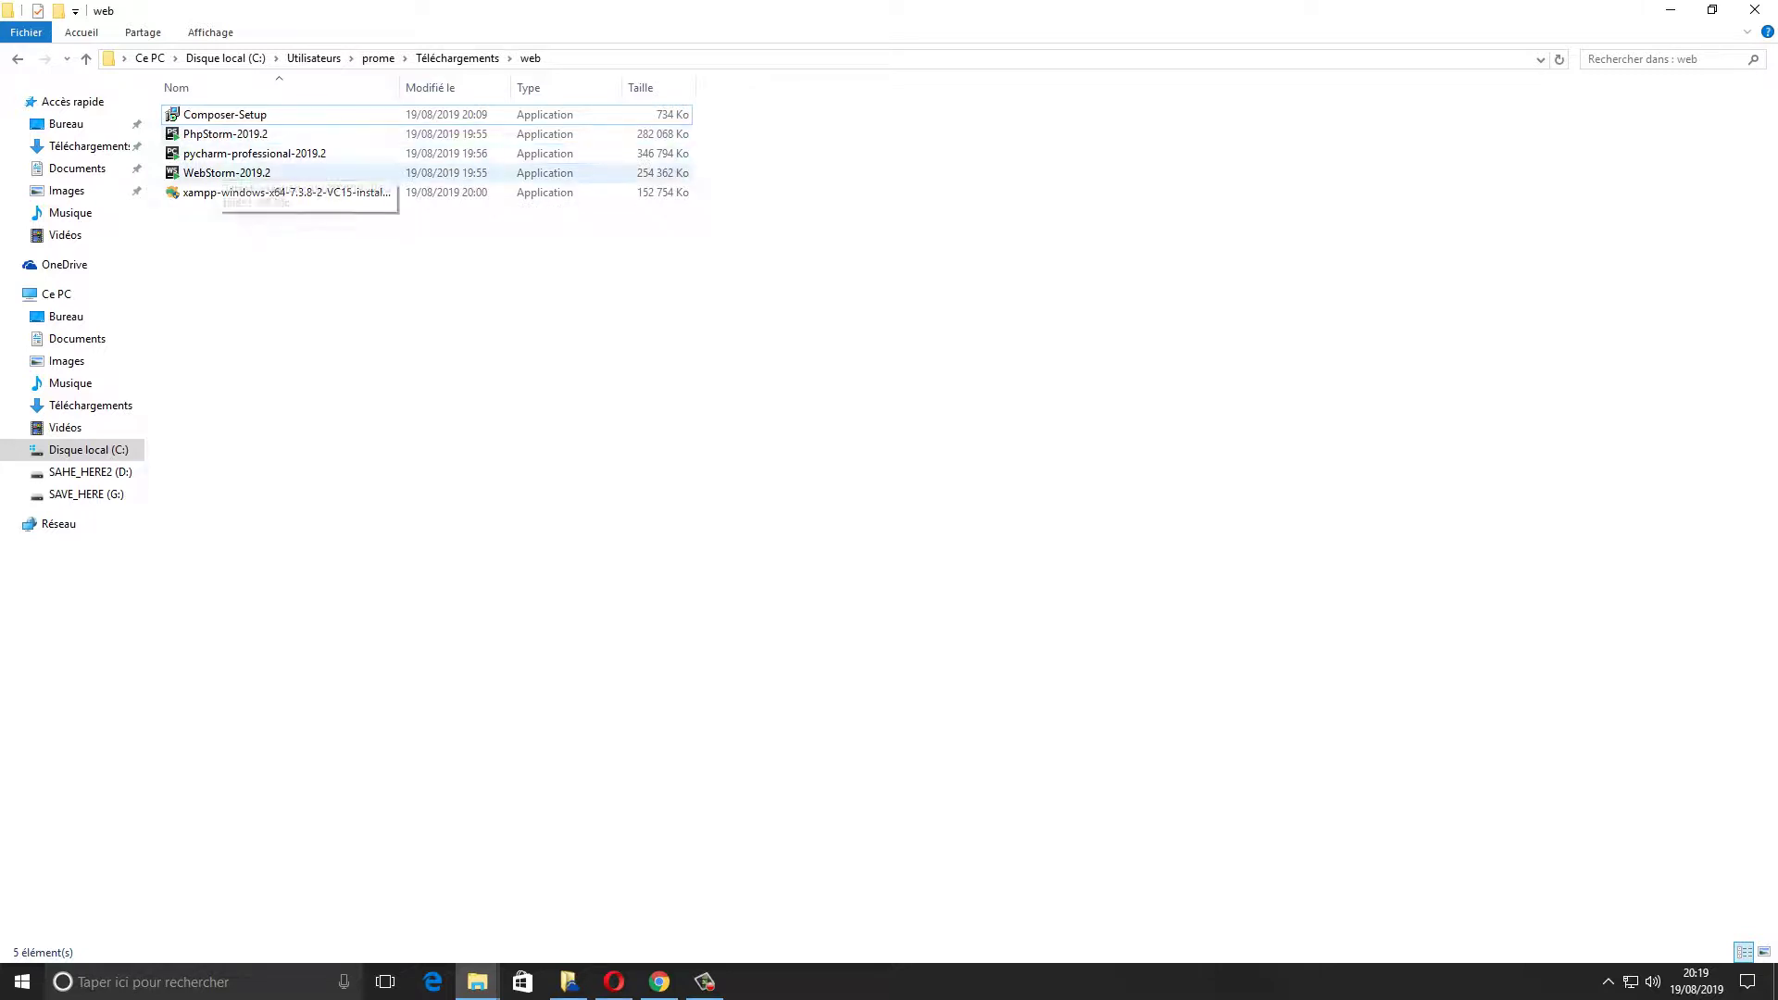
Launch the XAMPP 7.3.8 installer, accept the antivirus and UAC notices, and keep all default components selected
{"action": "left_click", "coordinate": [243, 193]}
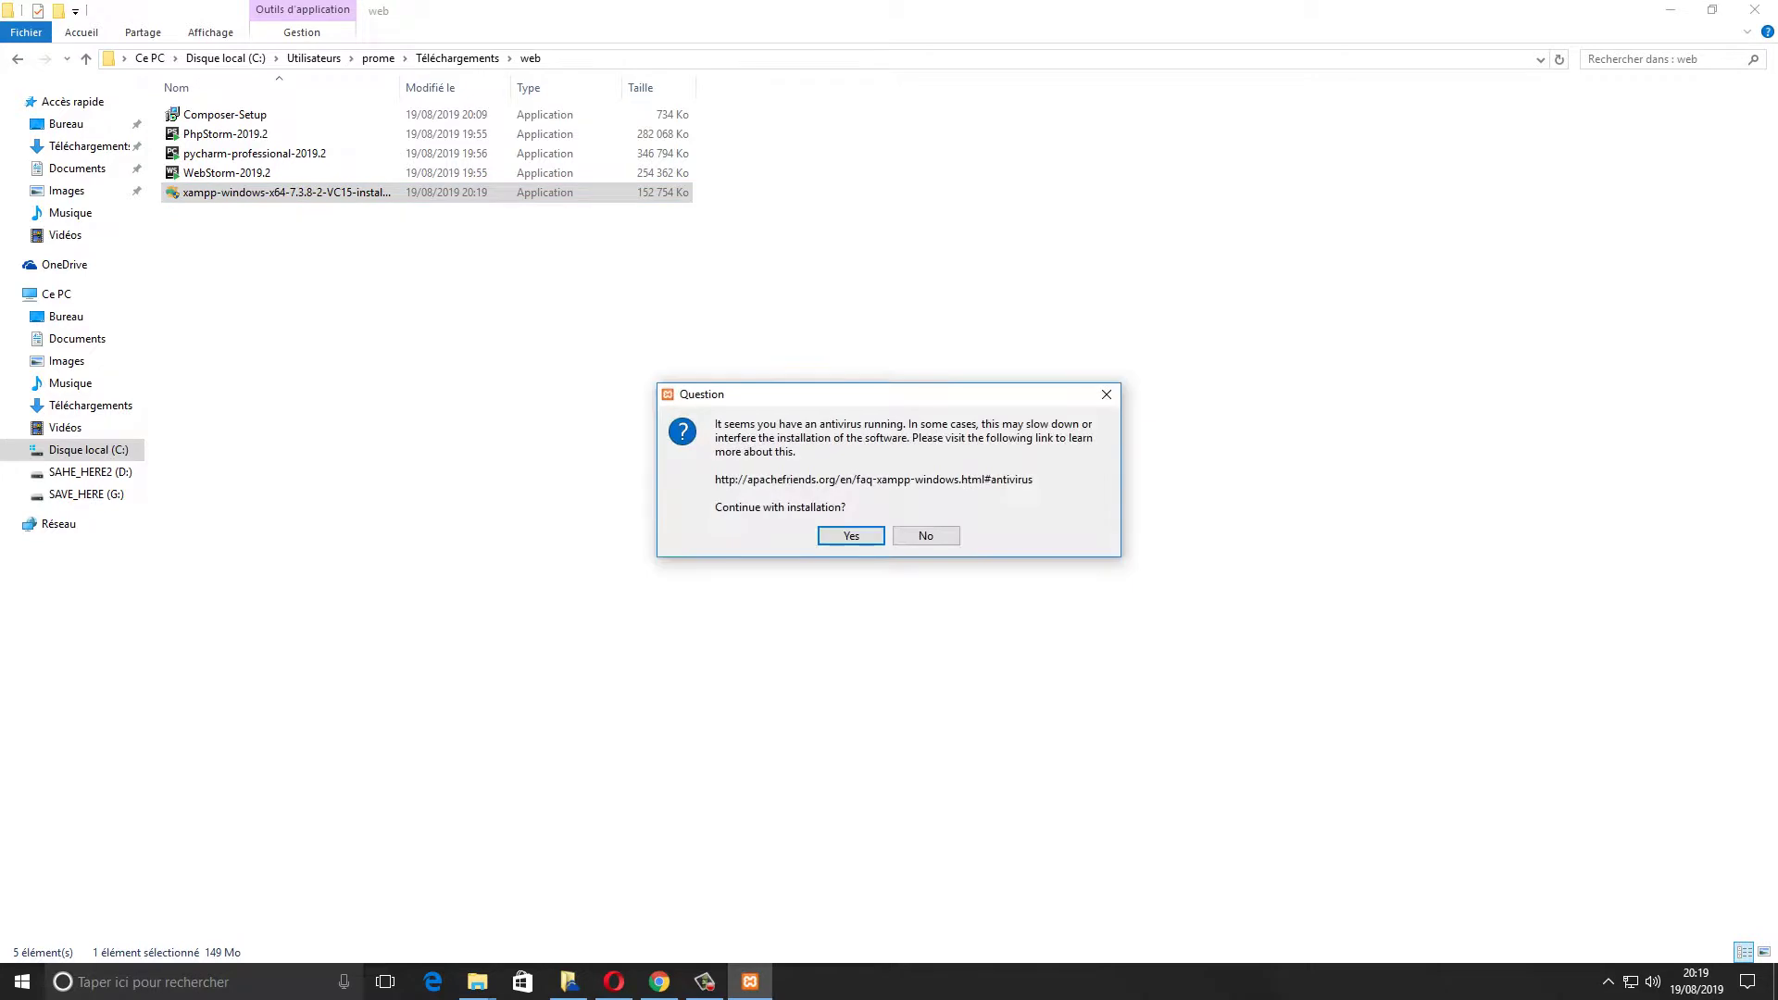
{"action": "key", "text": "Return"}
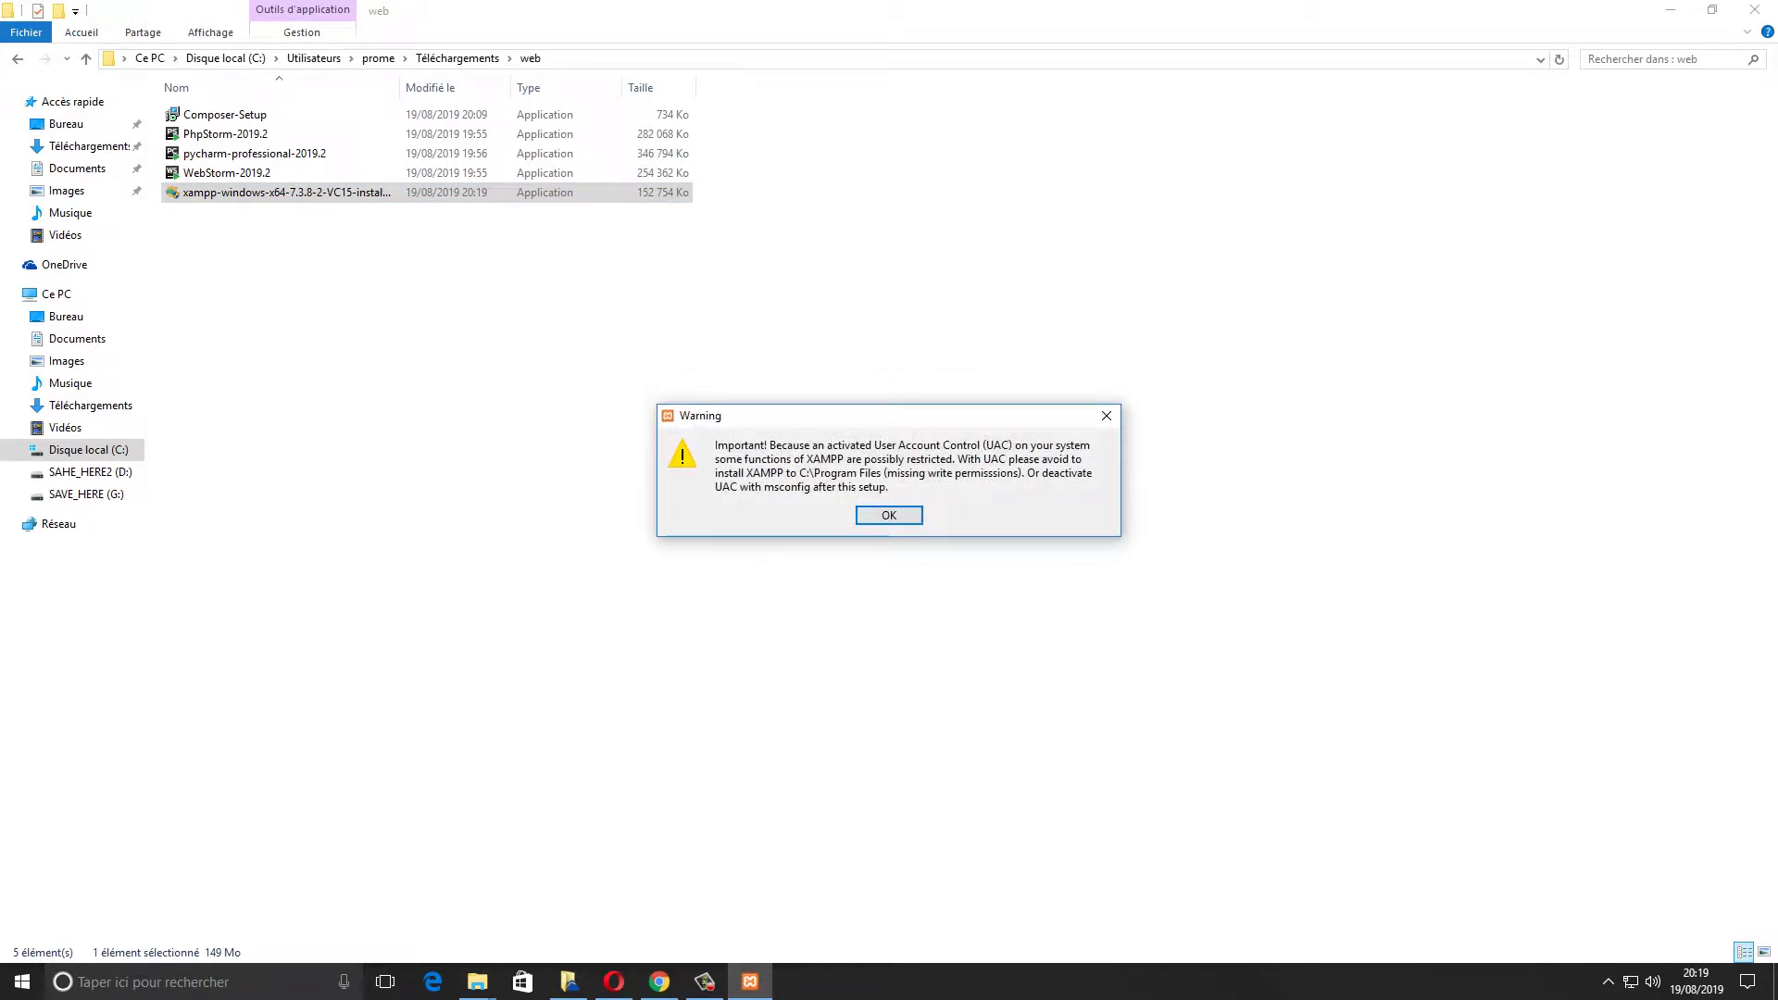
{"action": "key", "text": "Return"}
{"action": "key", "text": "Return"}
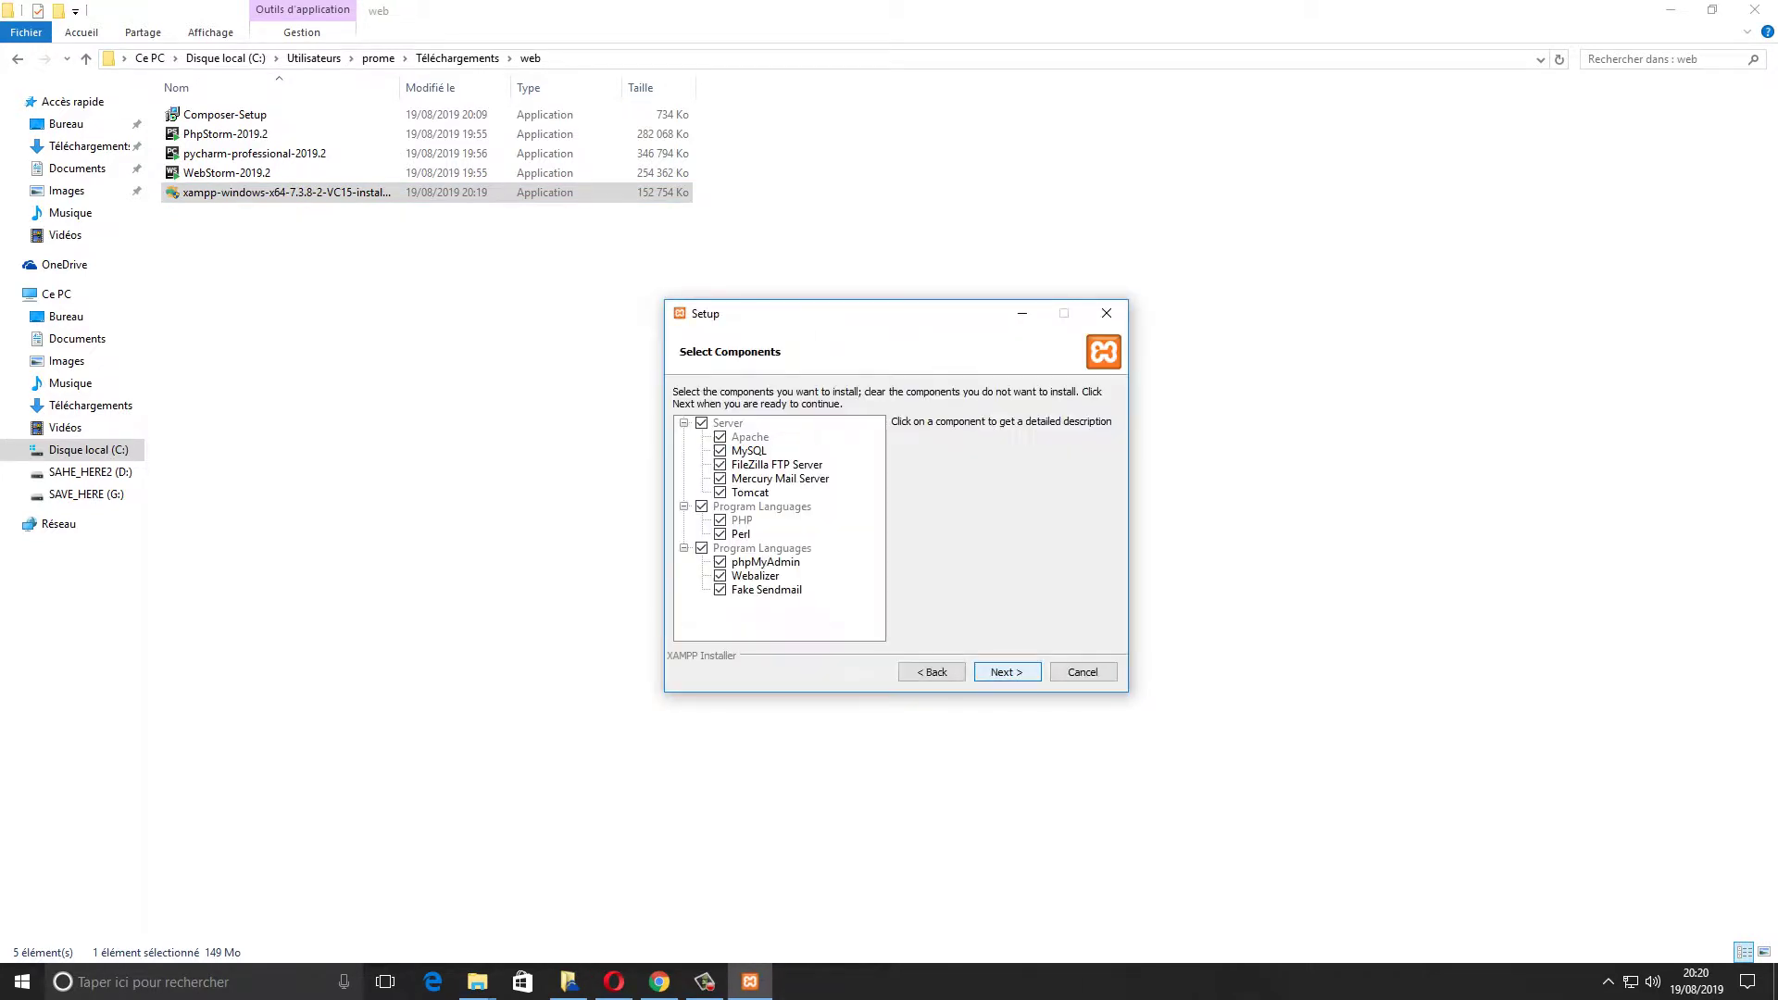
{"action": "key", "text": "shift+Tab"}
{"action": "key", "text": "Return"}
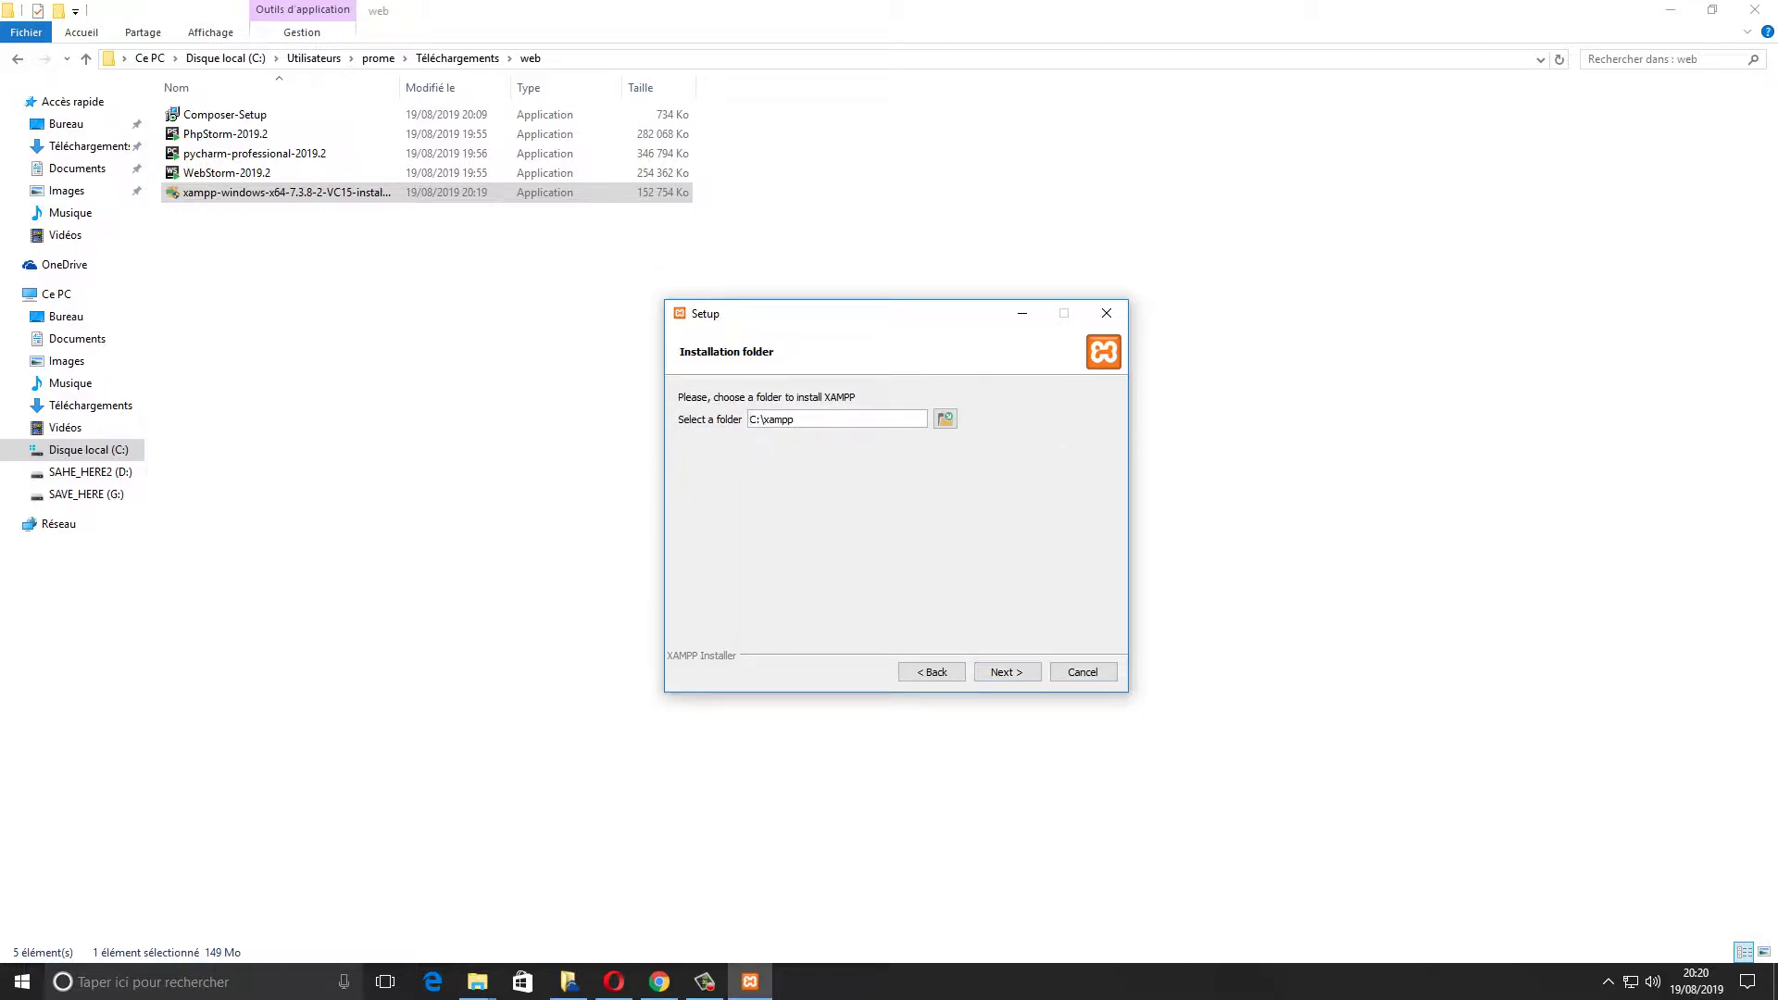
Change the drive of the XAMPP installation folder to G, keeping the xampp folder name
{"action": "left_click_drag", "start_coordinate": [750, 420], "coordinate": [754, 420]}
{"action": "type", "text": "g"}
{"action": "key", "text": "Return"}
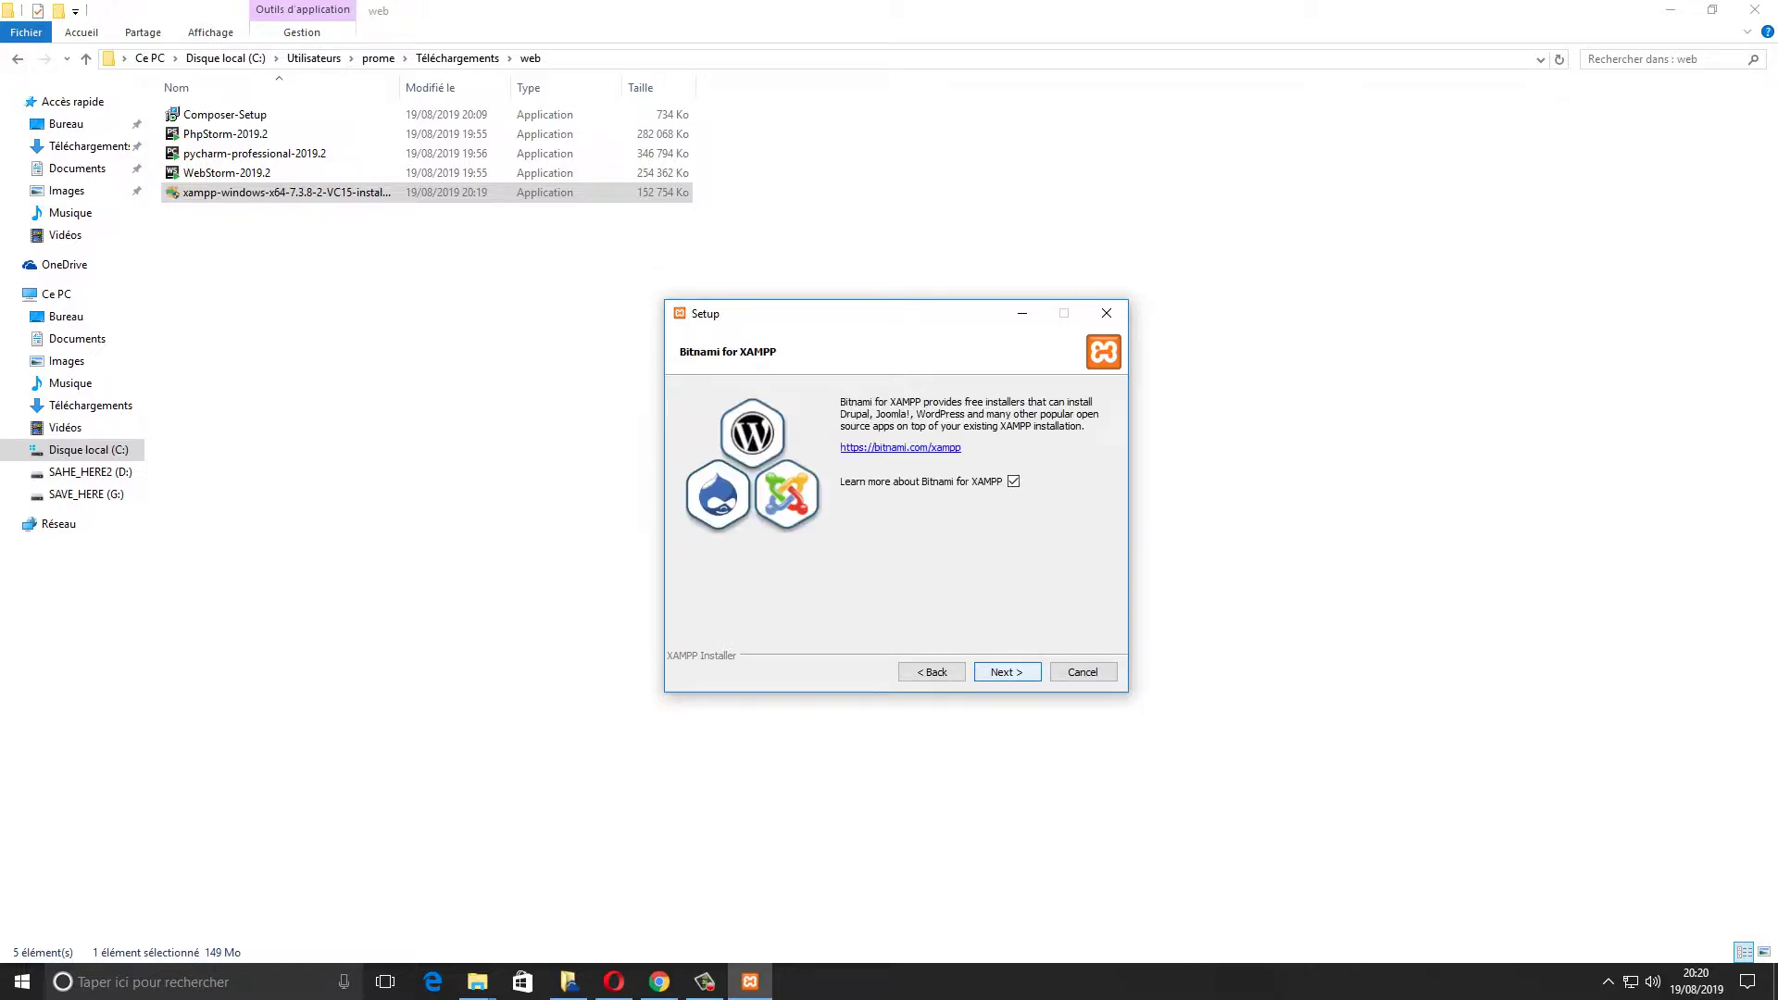
Opt out of learning more about Bitnami for XAMPP and start the XAMPP installation
{"action": "left_click", "coordinate": [1014, 481]}
{"action": "key", "text": "Return"}
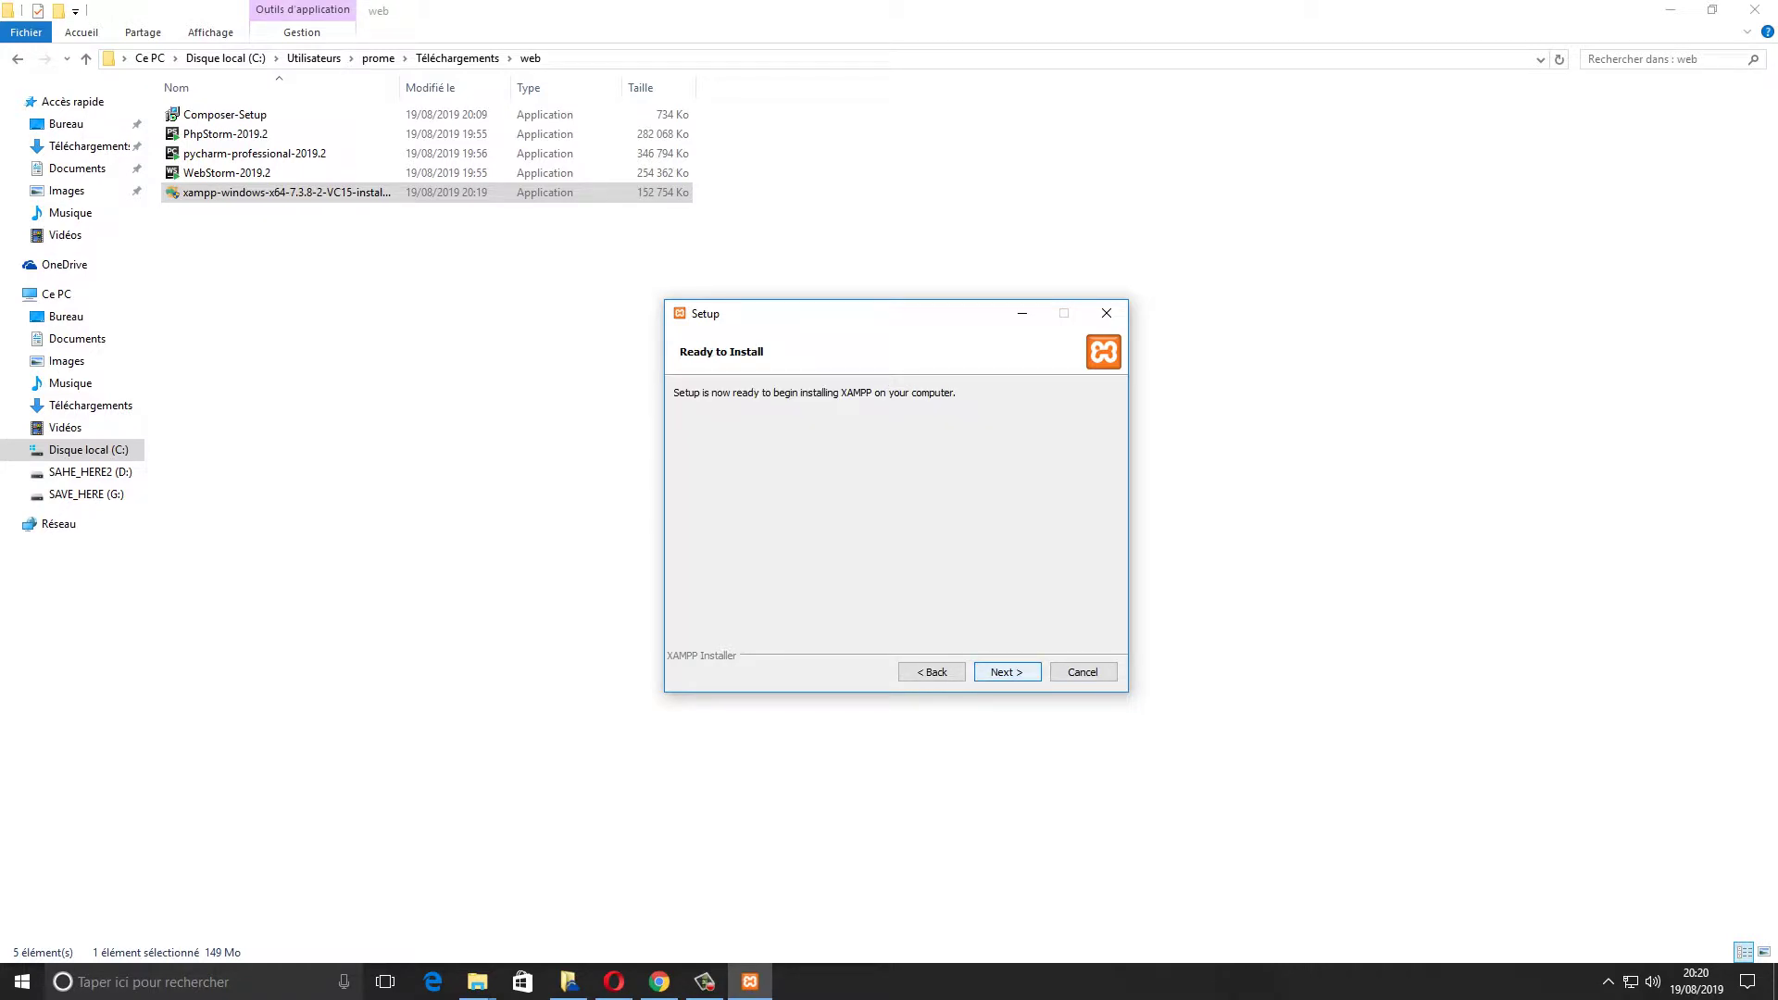
{"action": "key", "text": "Return"}
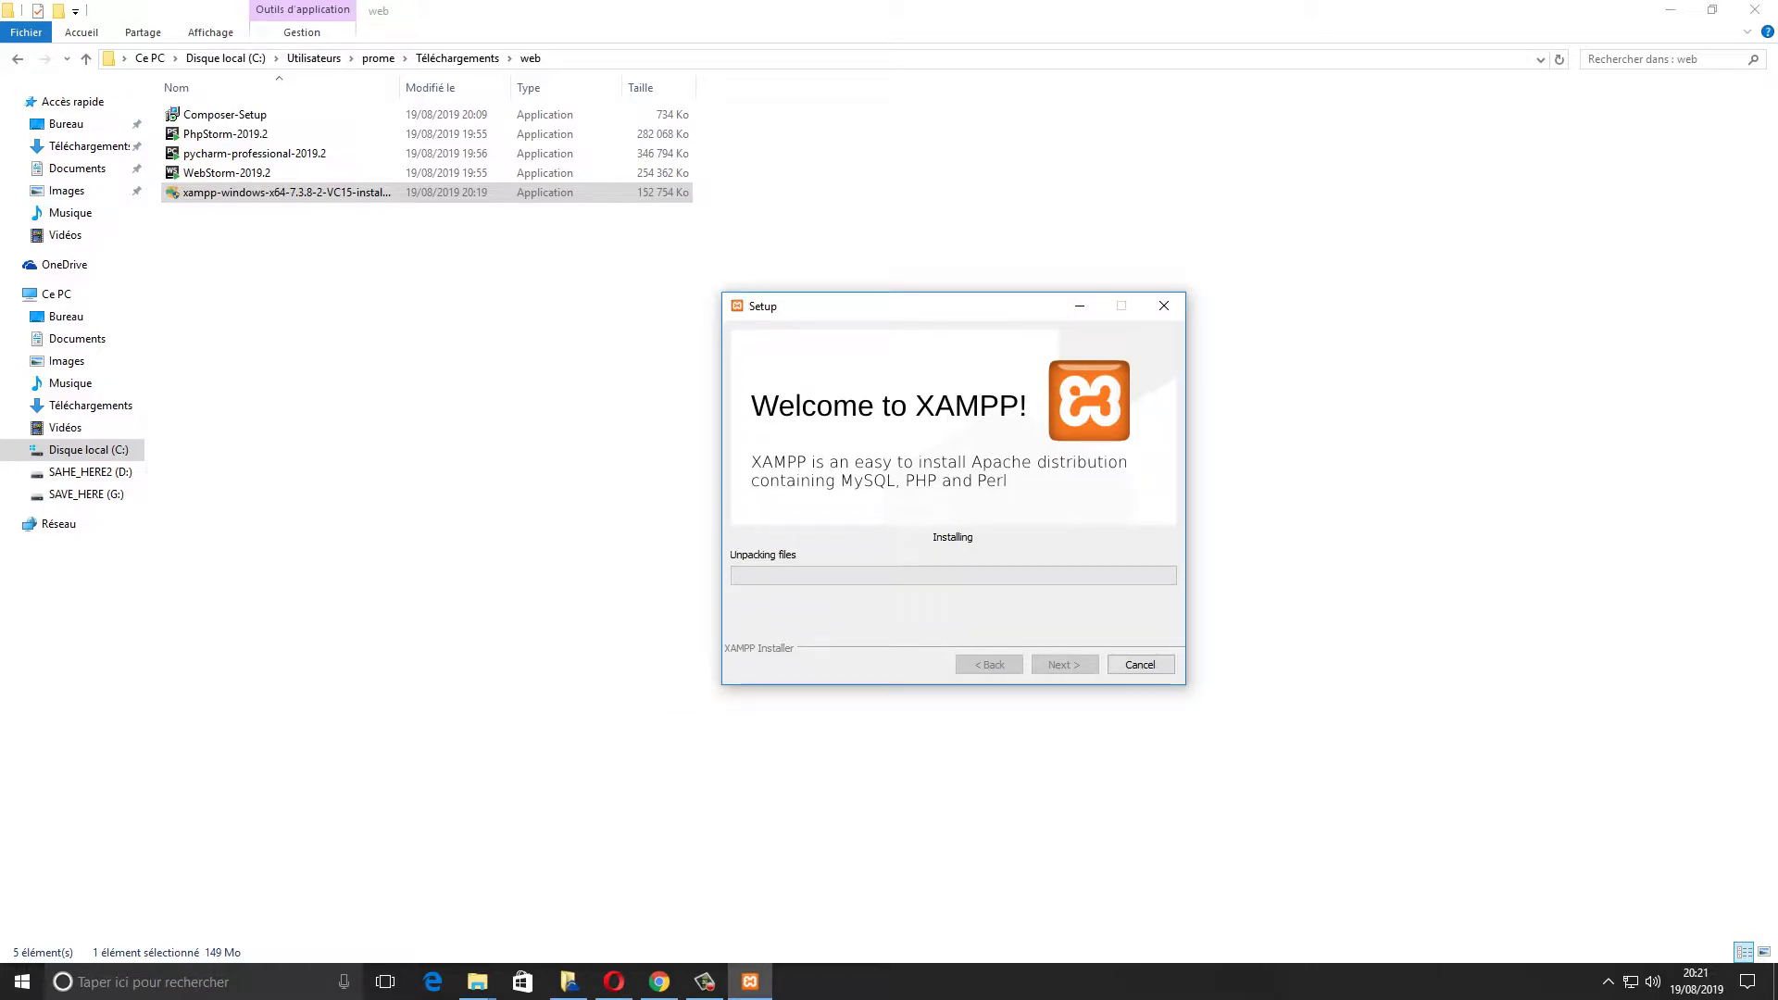
Switch to Opera, open the SQL Developer link from Oracle's Developer Tools downloads in a new tab, and view its platform downloads
{"action": "left_click", "coordinate": [614, 982]}
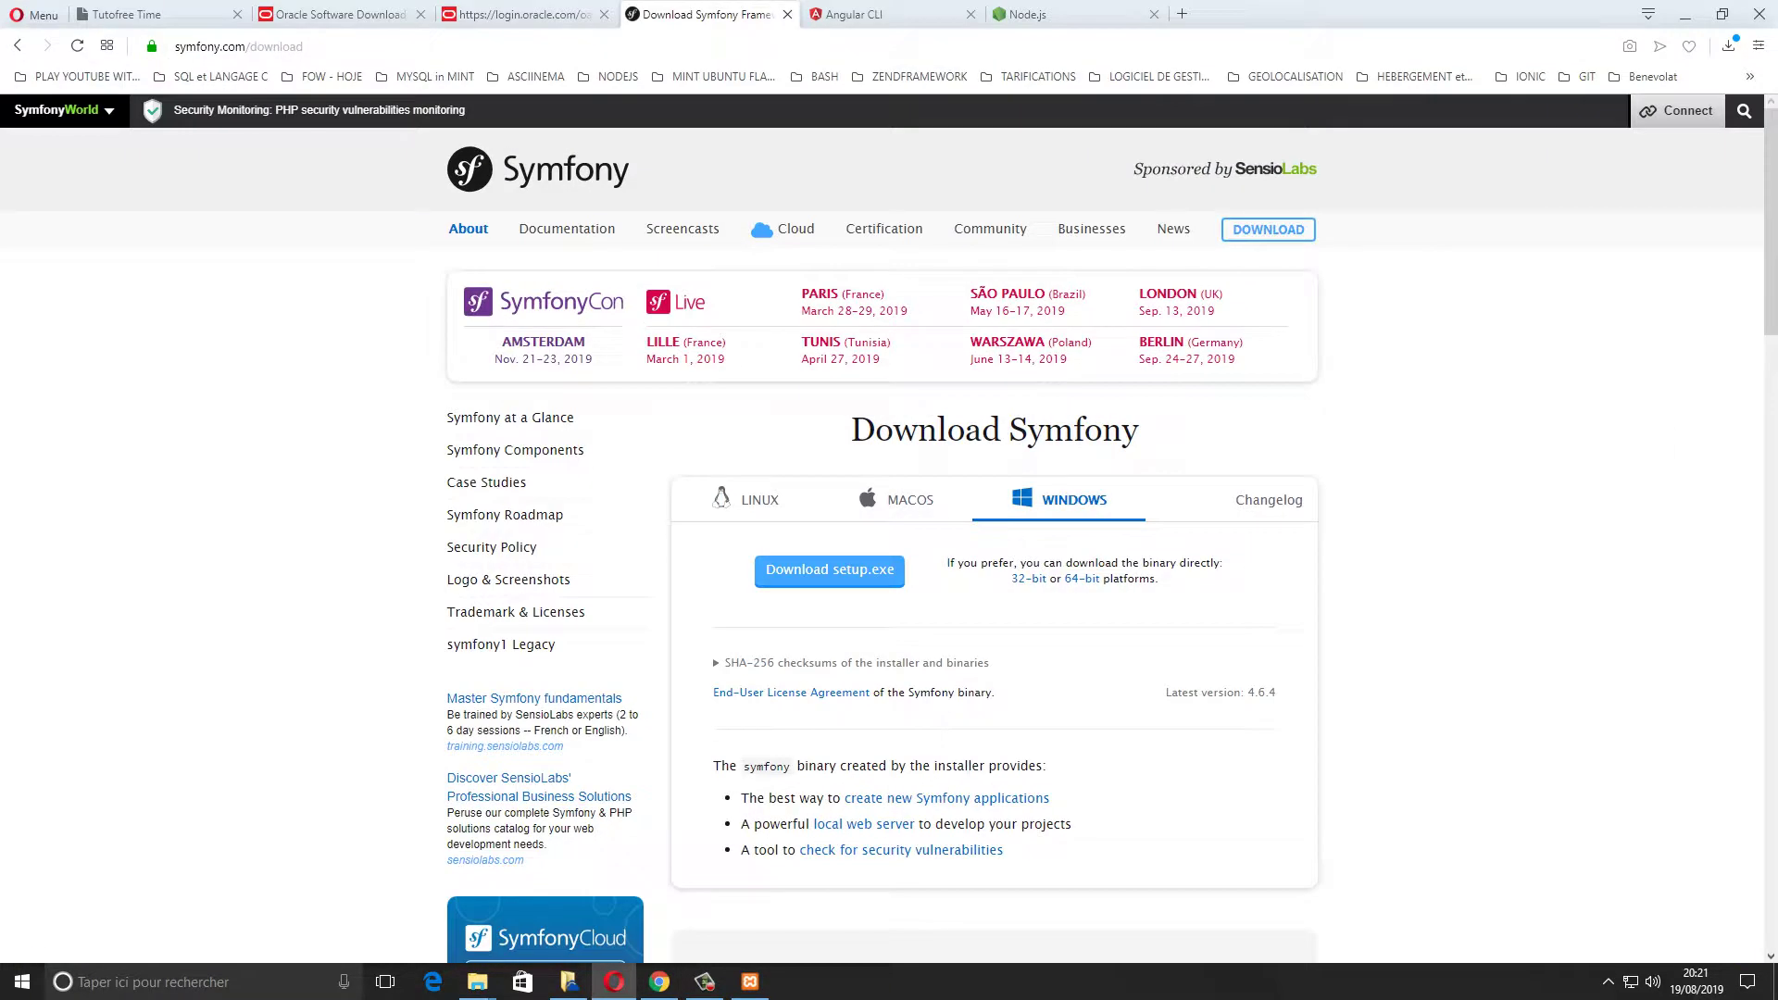
{"action": "left_click", "coordinate": [524, 13]}
{"action": "left_click", "coordinate": [326, 14]}
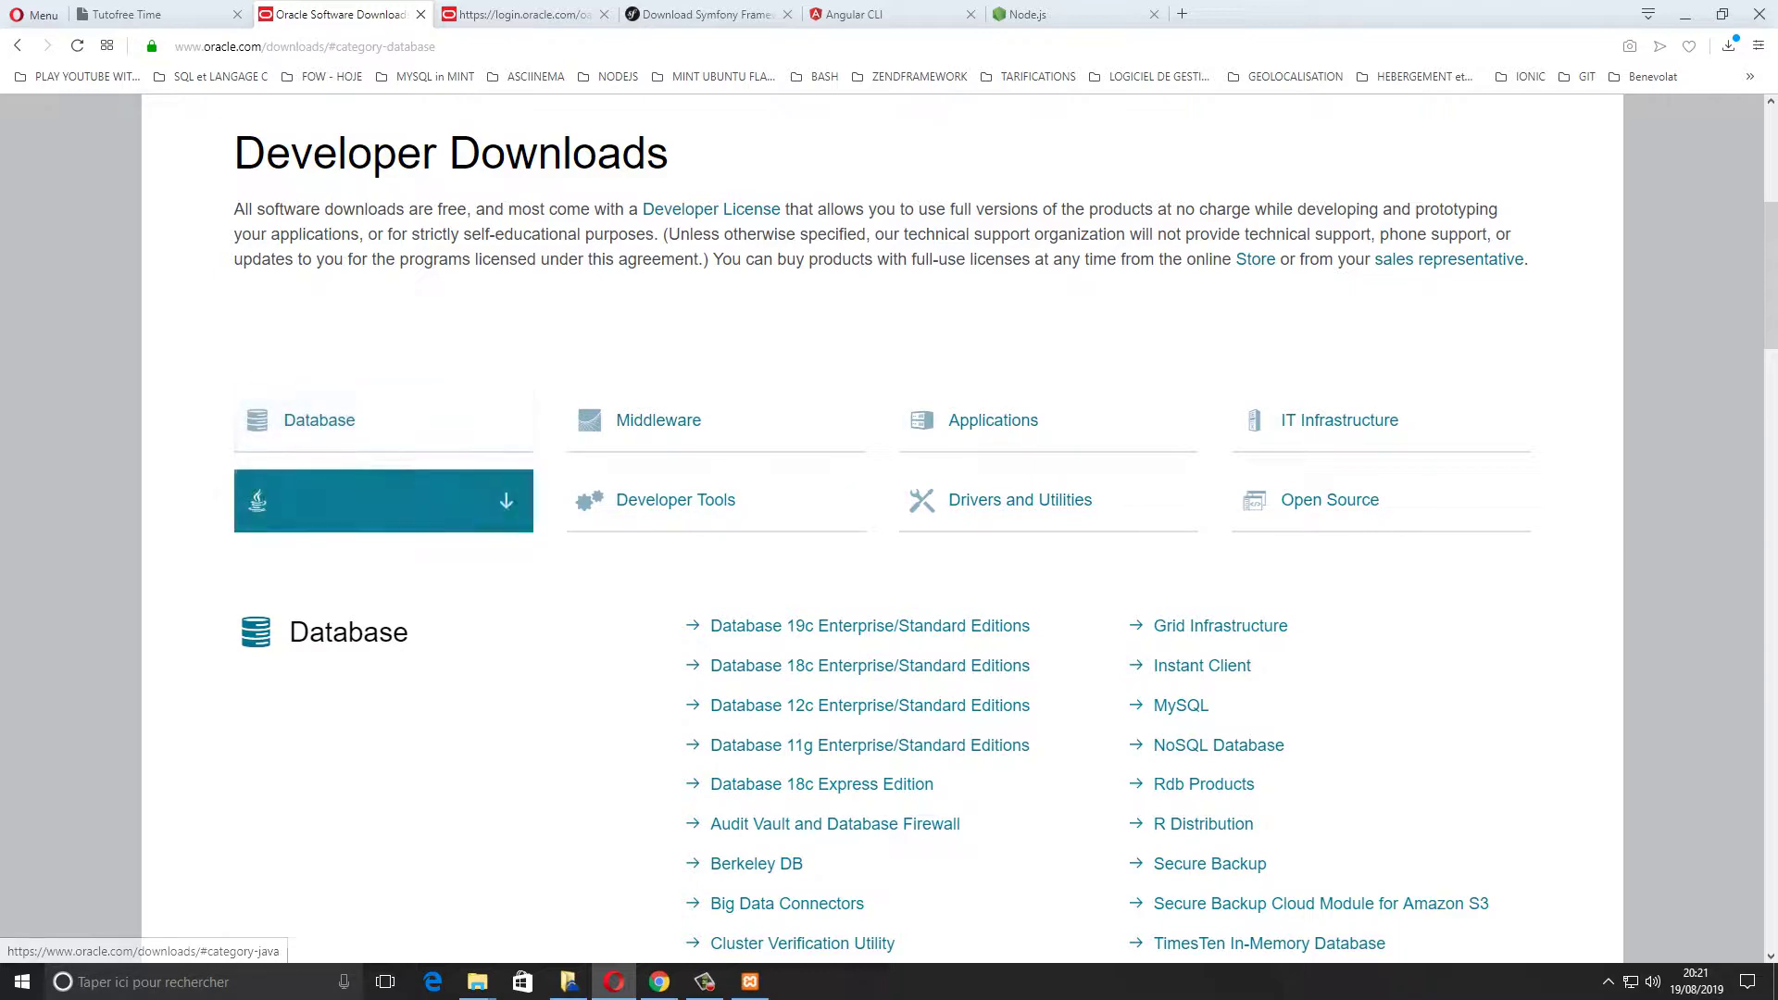
{"action": "scroll", "coordinate": [384, 500], "scroll_direction": "down", "scroll_amount": 1}
{"action": "scroll", "coordinate": [888, 526], "scroll_direction": "down", "scroll_amount": 8}
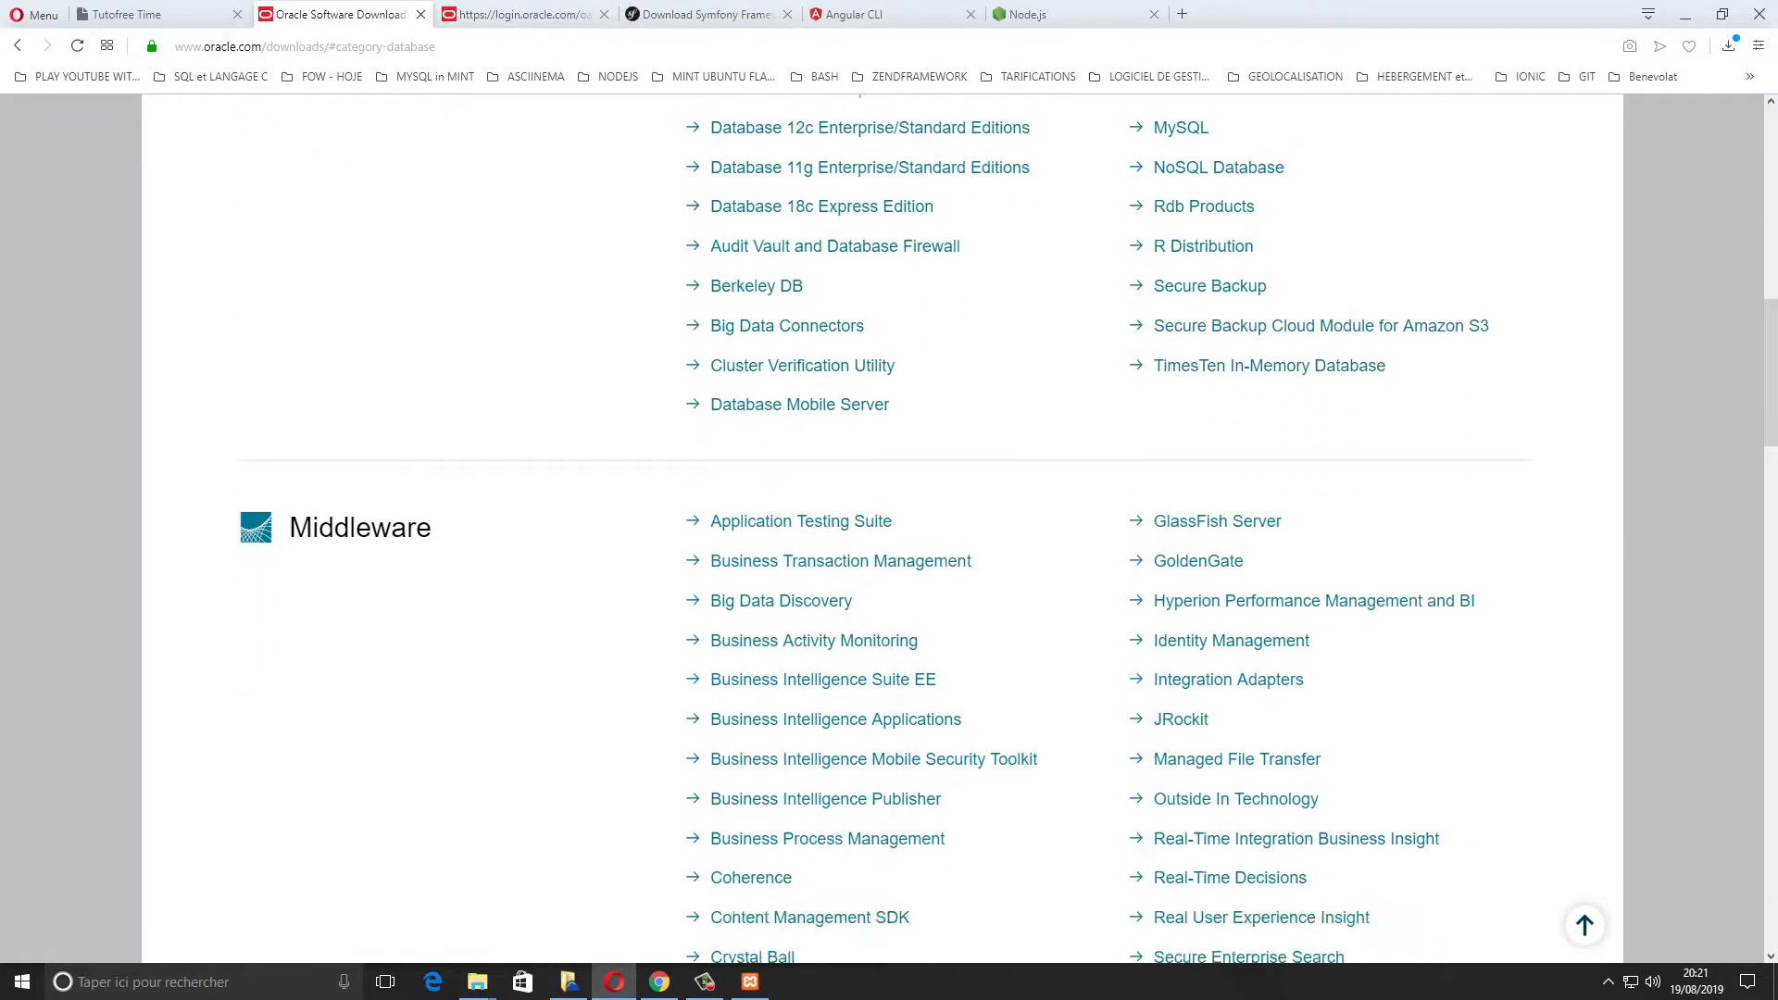
{"action": "scroll", "coordinate": [889, 526], "scroll_direction": "down", "scroll_amount": 3}
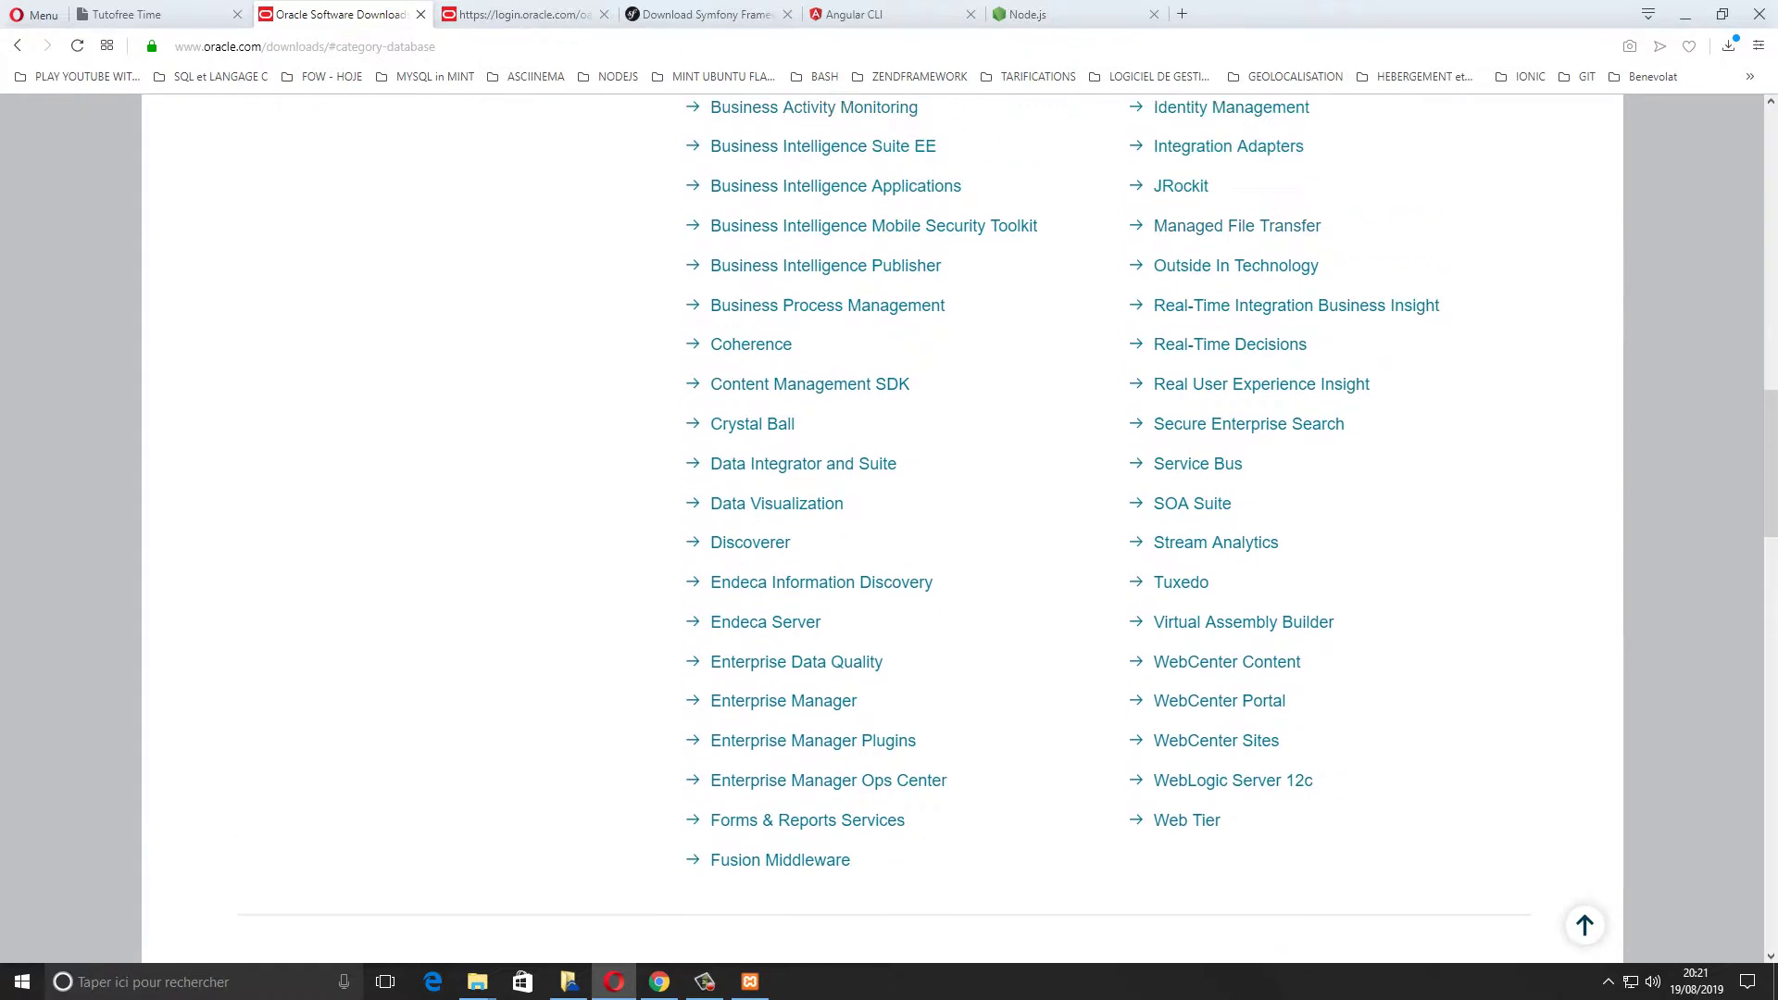
{"action": "scroll", "coordinate": [889, 526], "scroll_direction": "up", "scroll_amount": 2}
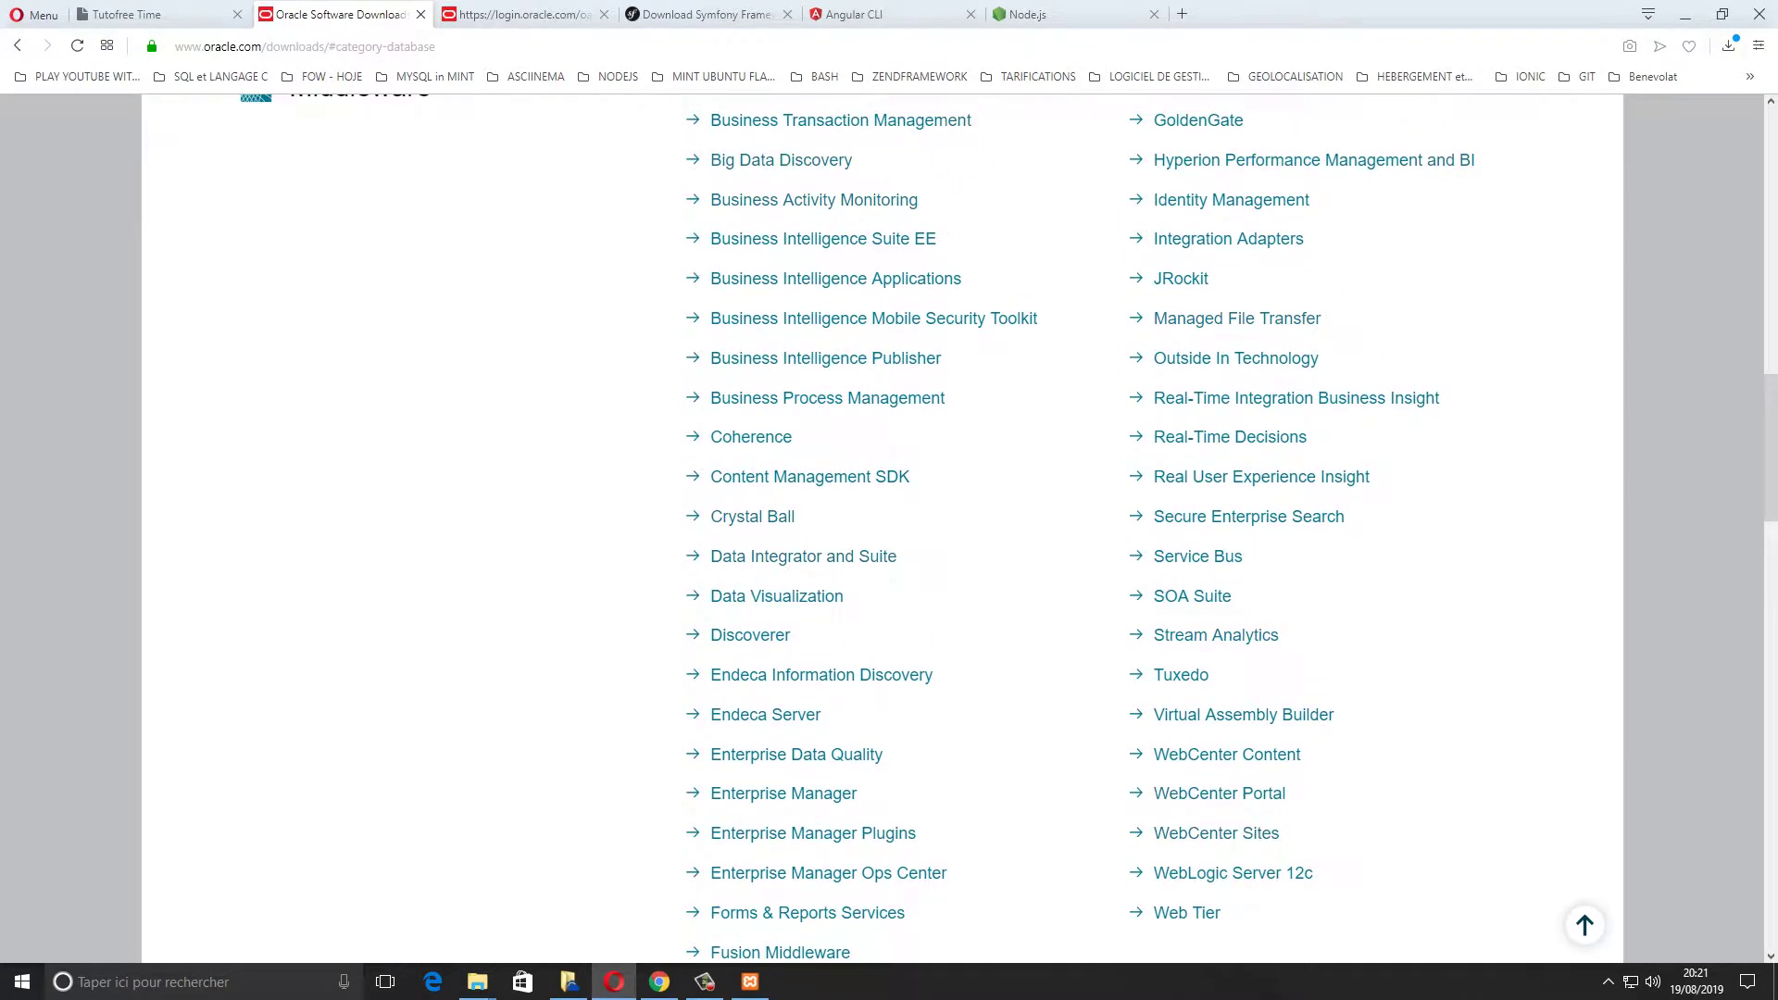
{"action": "scroll", "coordinate": [889, 526], "scroll_direction": "down", "scroll_amount": 10}
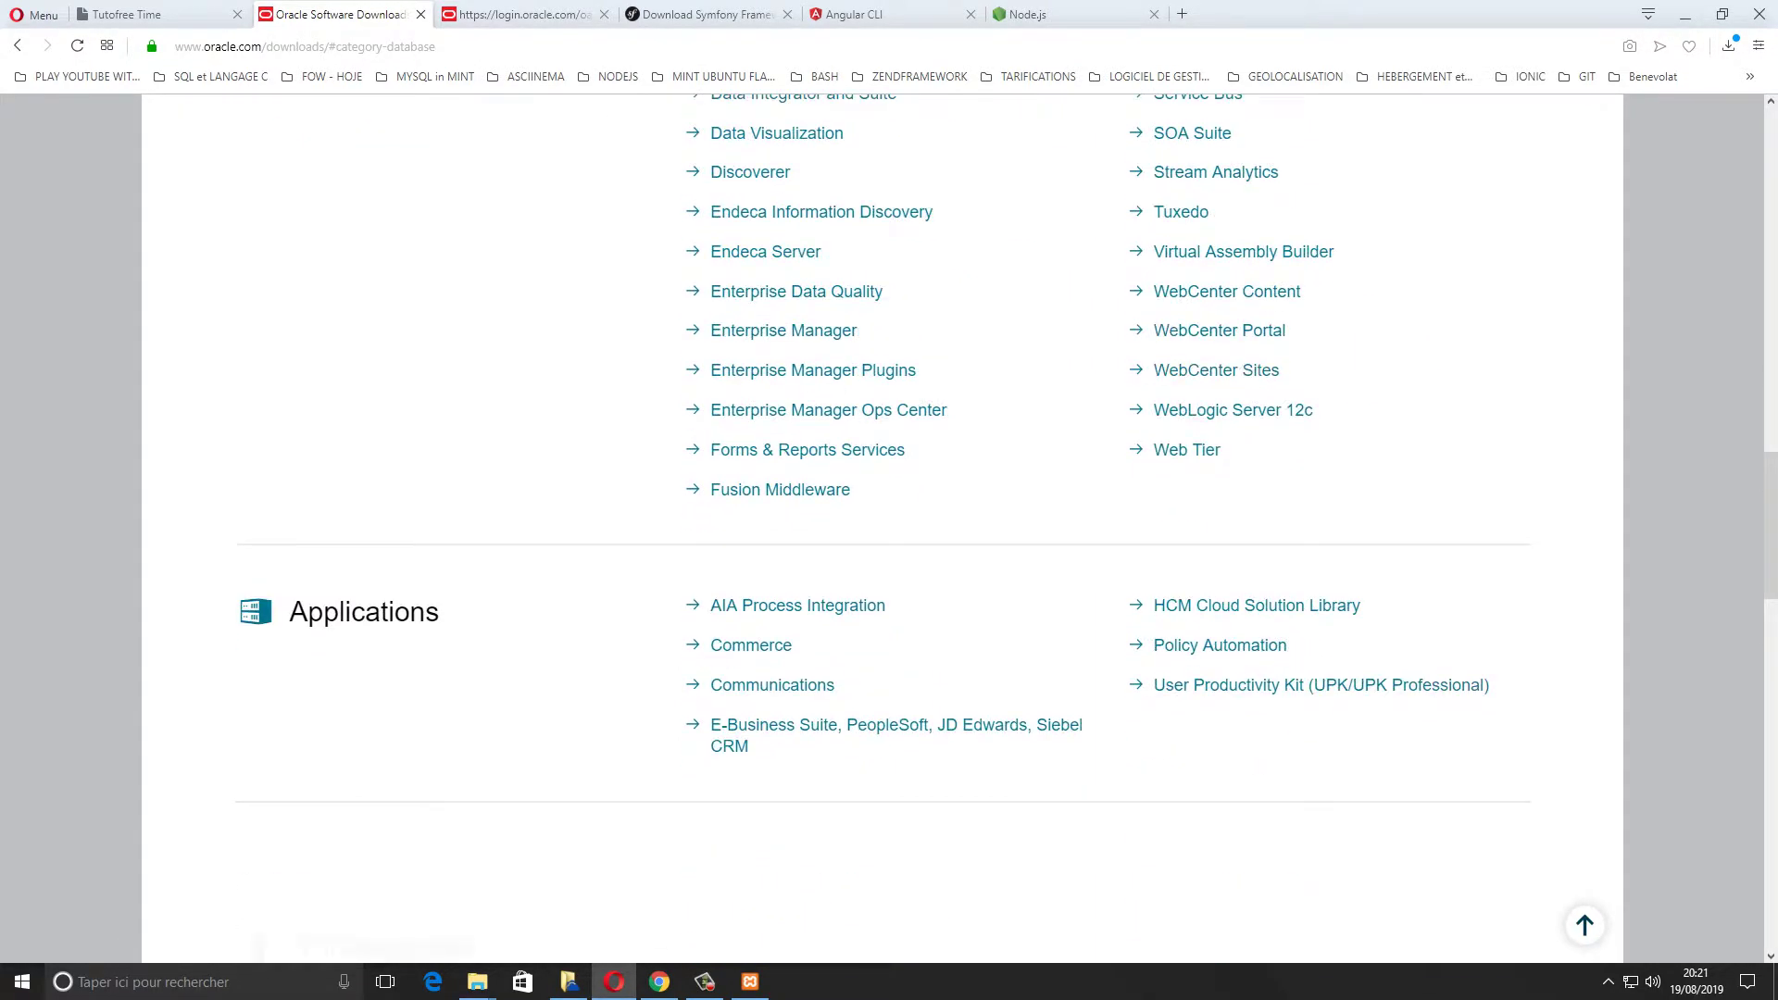
{"action": "scroll", "coordinate": [889, 526], "scroll_direction": "down", "scroll_amount": 12}
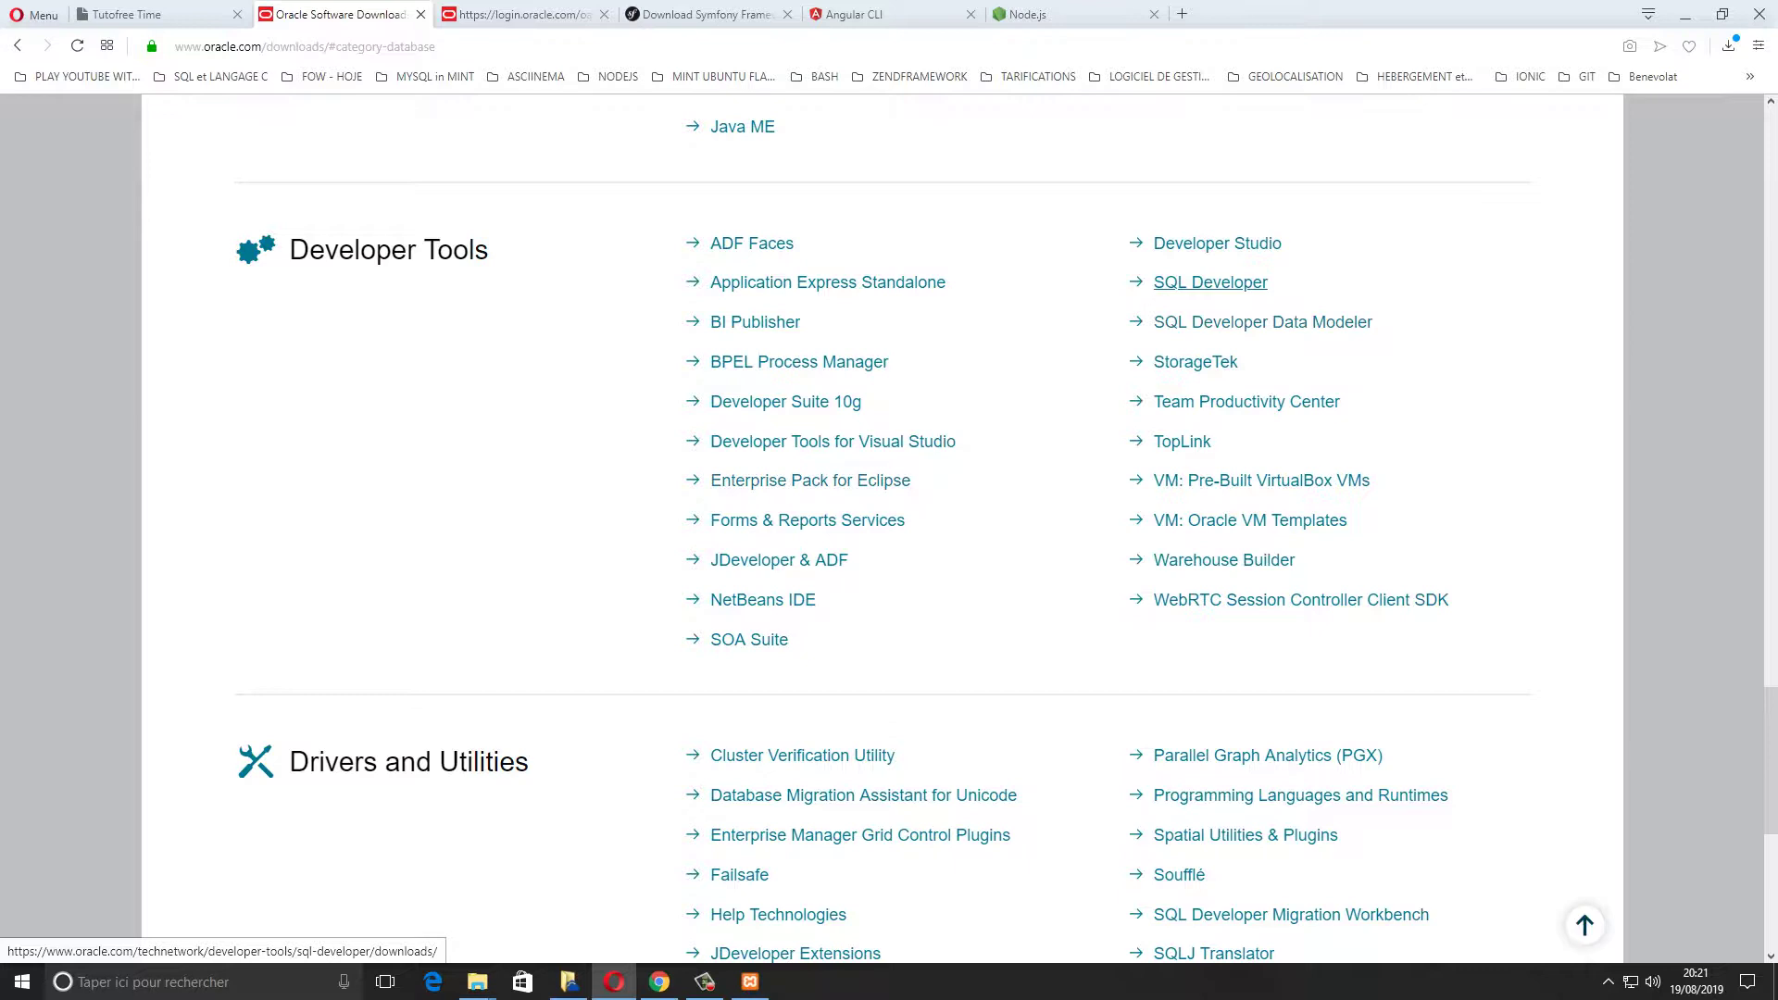
{"action": "right_click", "coordinate": [1214, 274]}
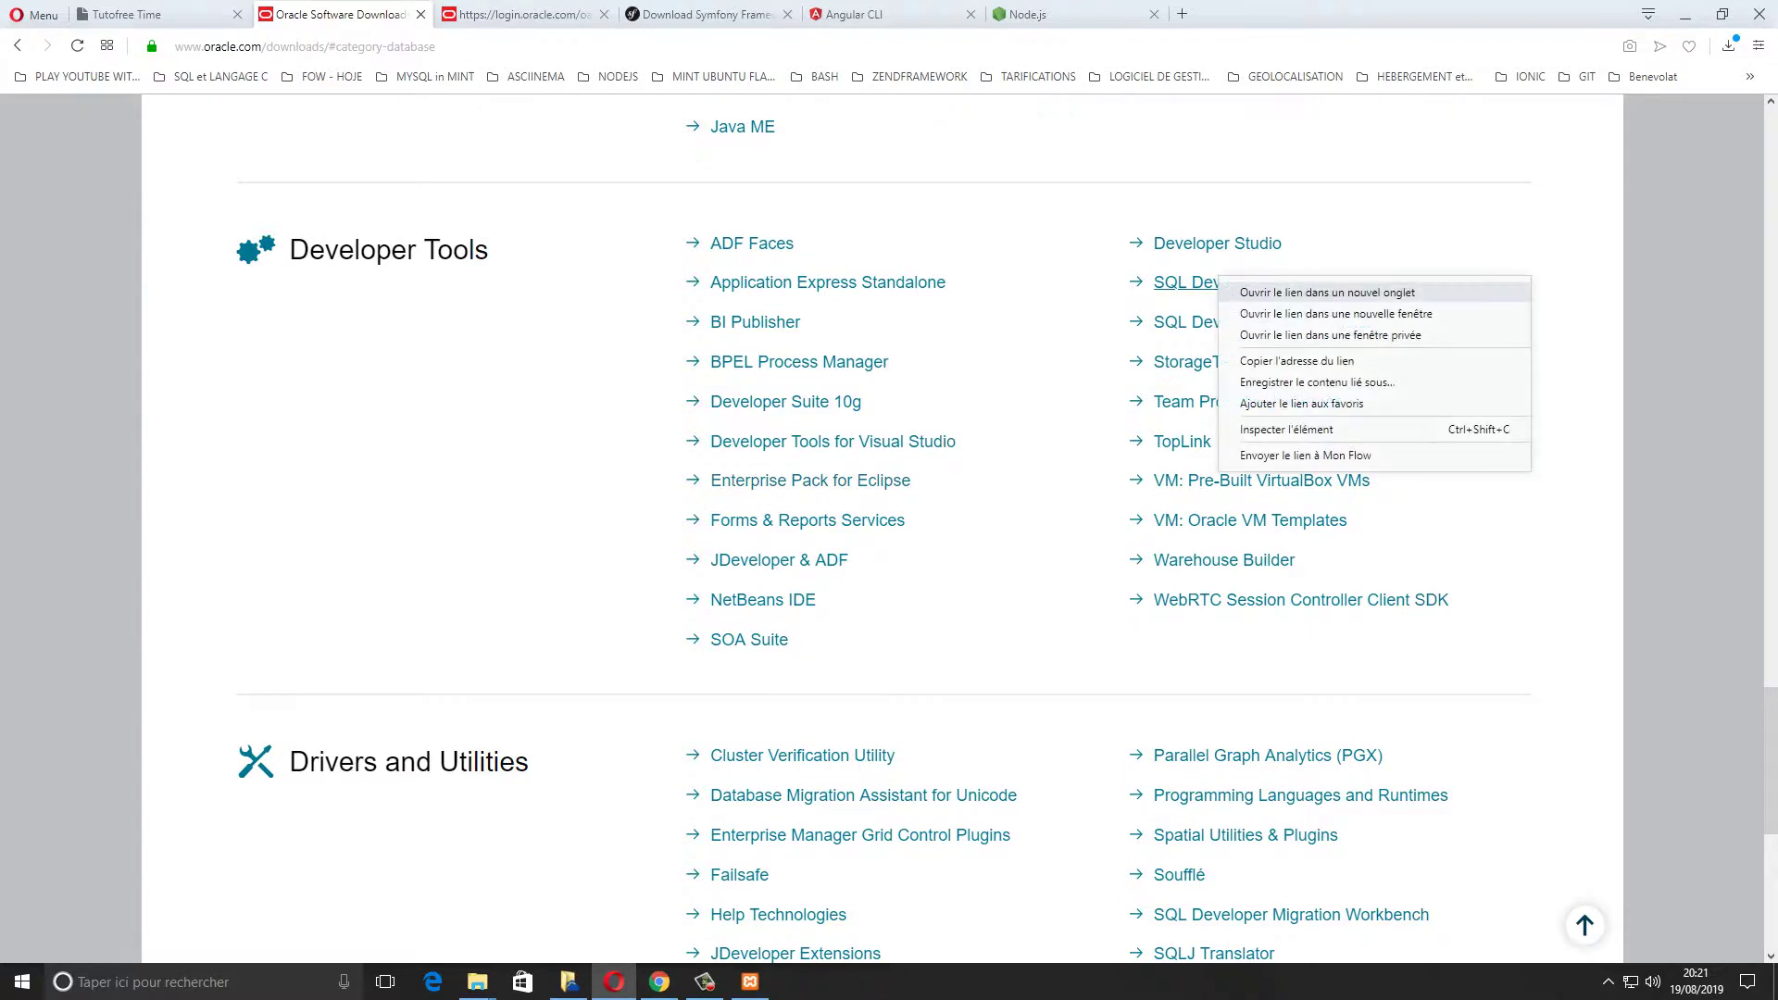
{"action": "left_click", "coordinate": [1269, 283]}
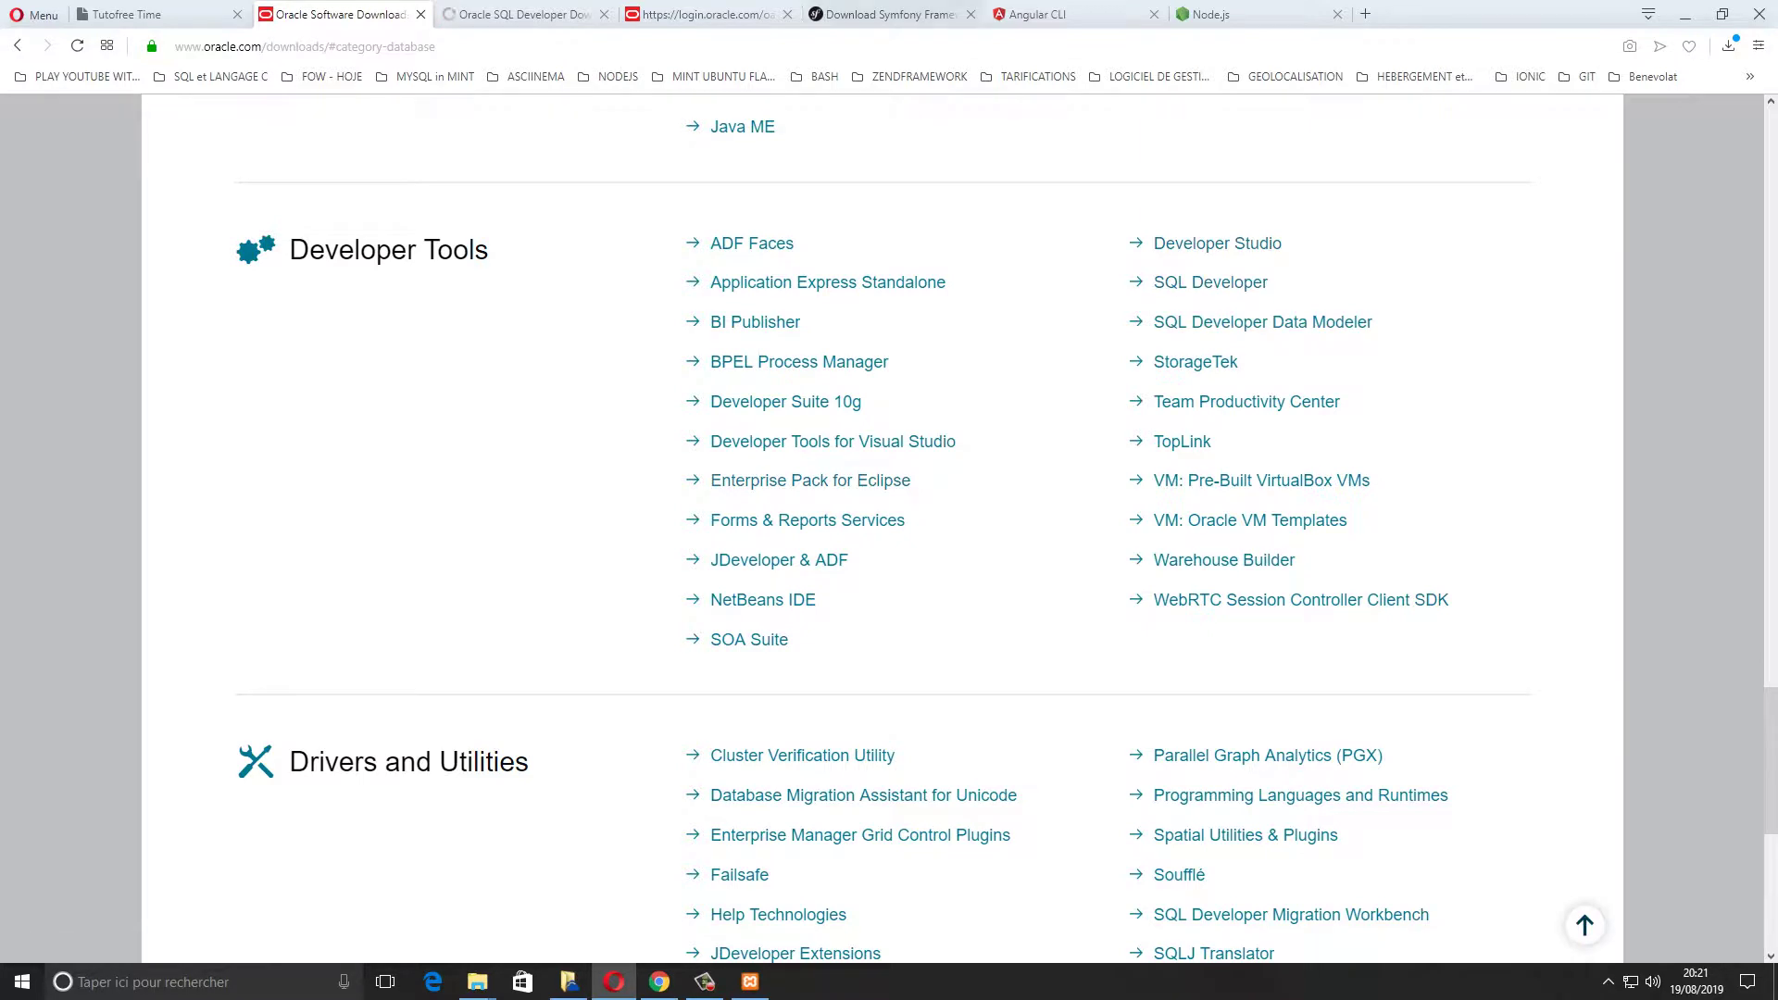
{"action": "left_click", "coordinate": [526, 14]}
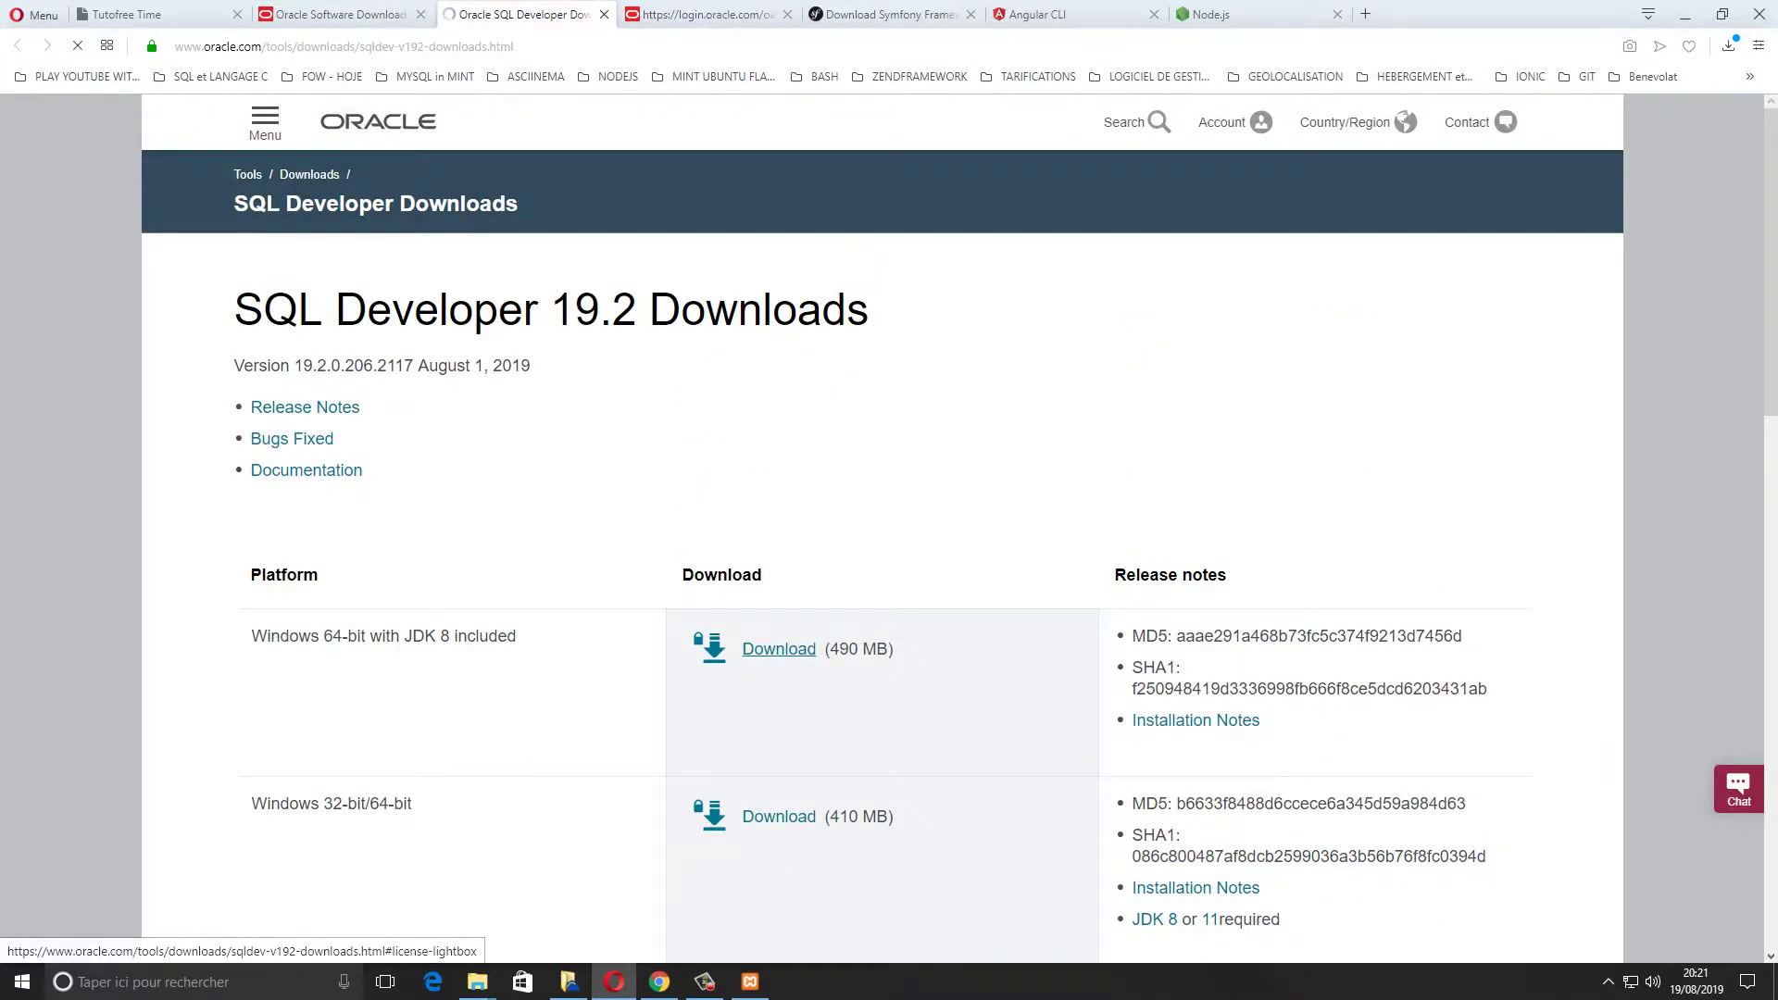
{"action": "scroll", "coordinate": [778, 648], "scroll_direction": "down", "scroll_amount": 4}
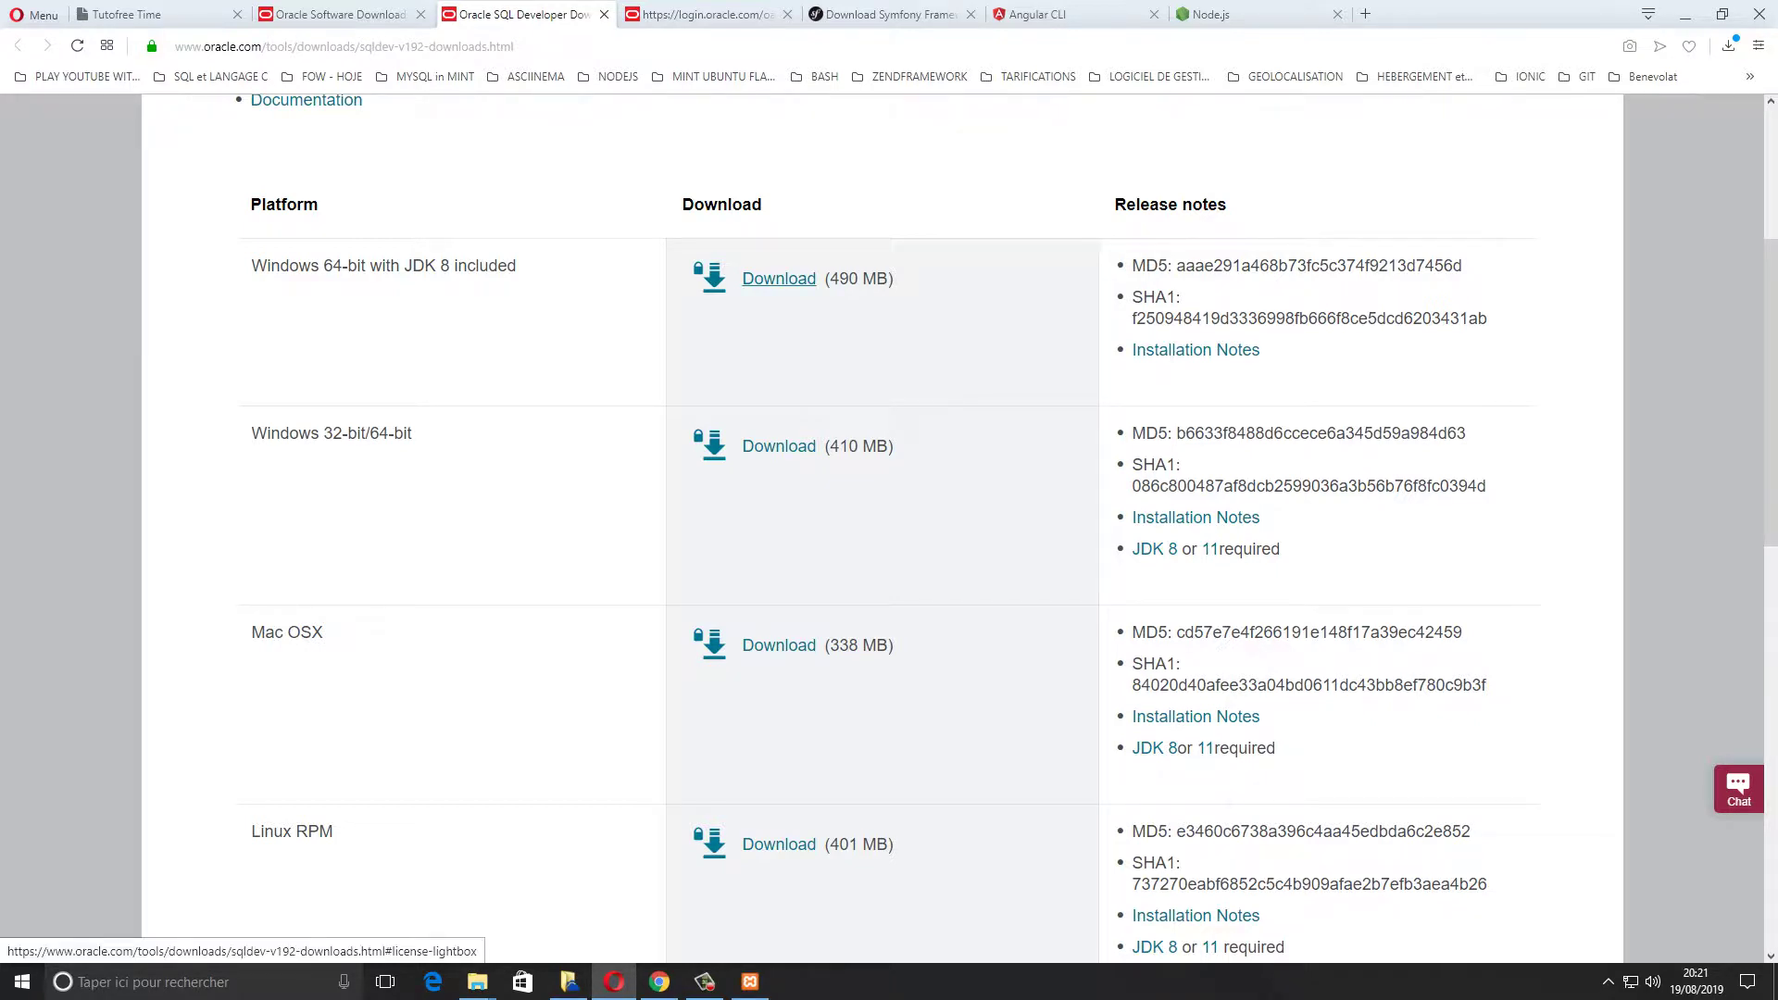
Accept the Oracle License Agreement and download SQL Developer for Windows 64-bit with JDK 8 included, saving the zip in Téléchargements
{"action": "left_click", "coordinate": [779, 279]}
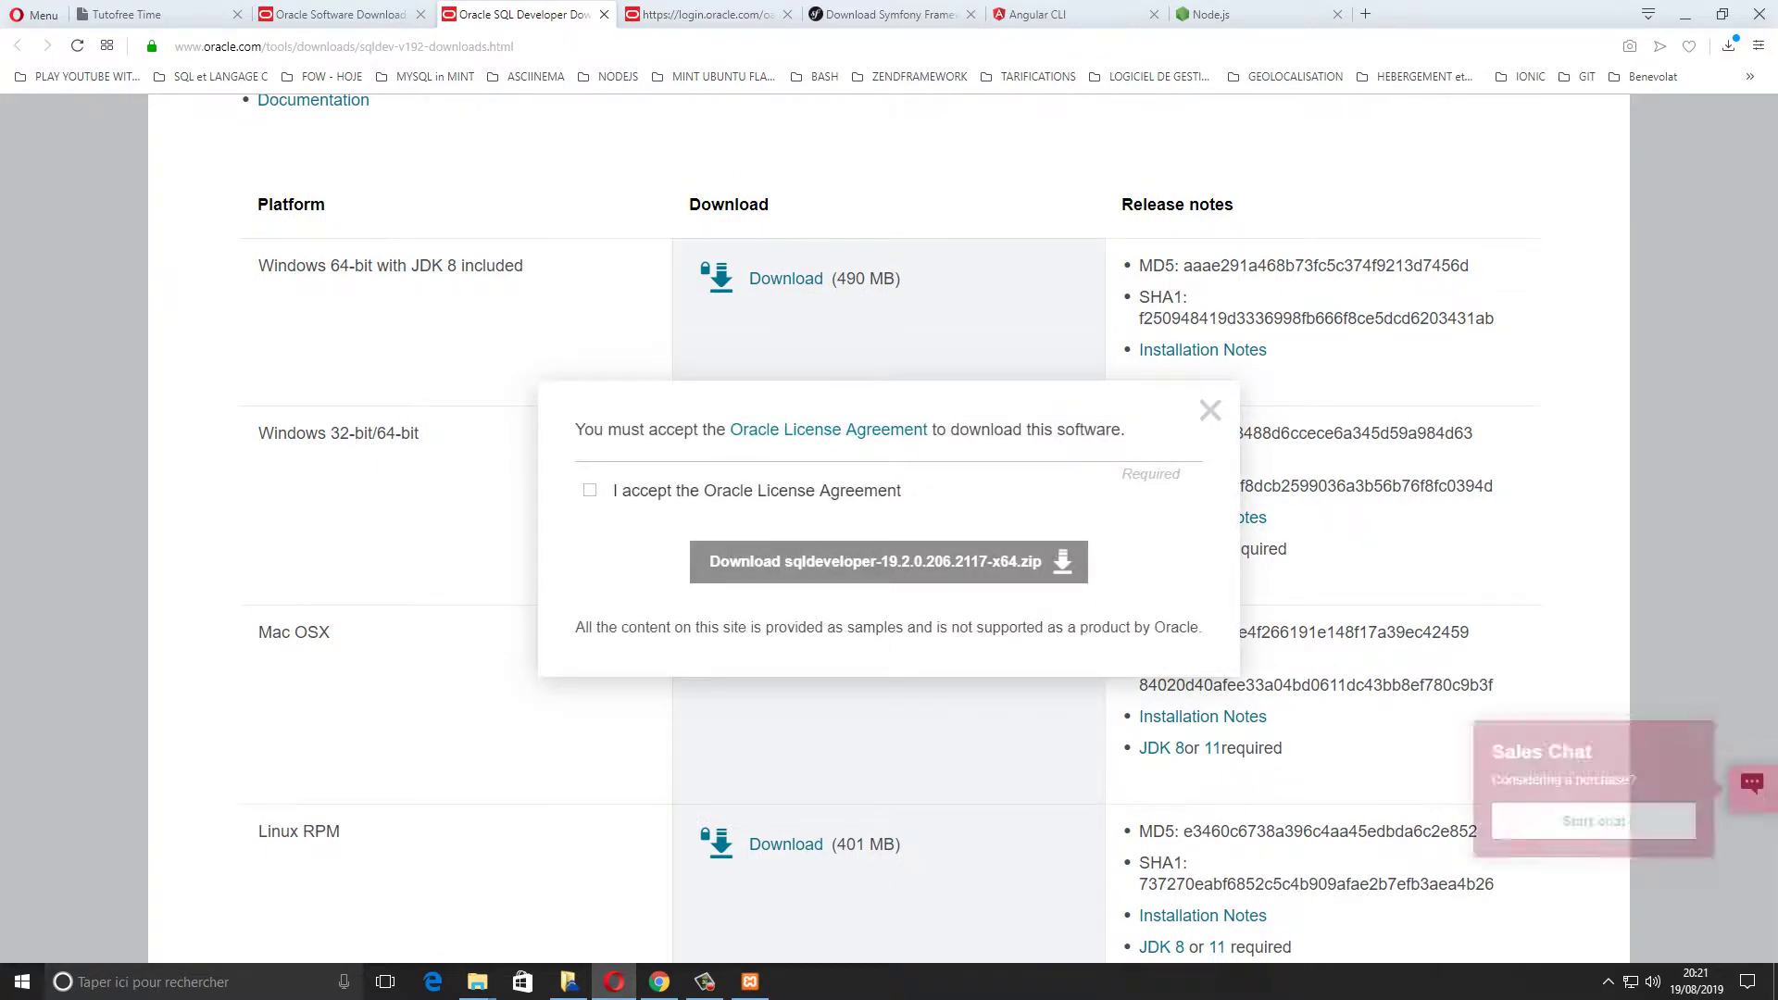
{"action": "left_click", "coordinate": [590, 490]}
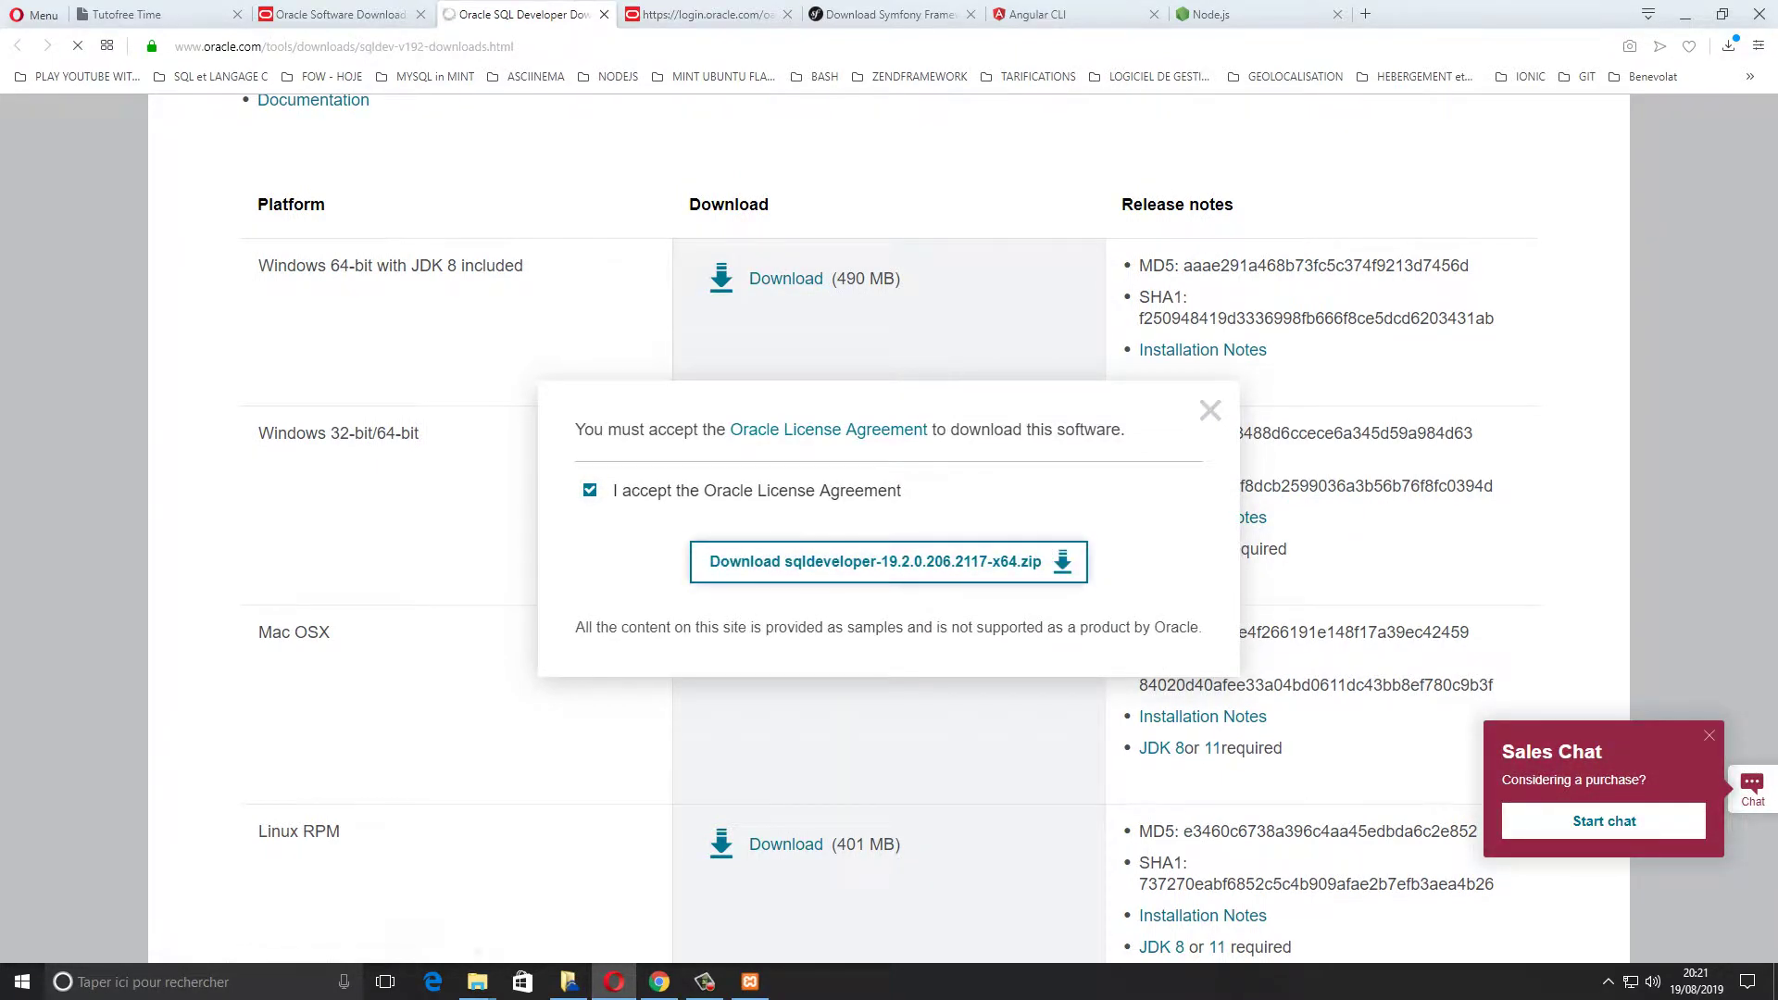
{"action": "left_click", "coordinate": [888, 561]}
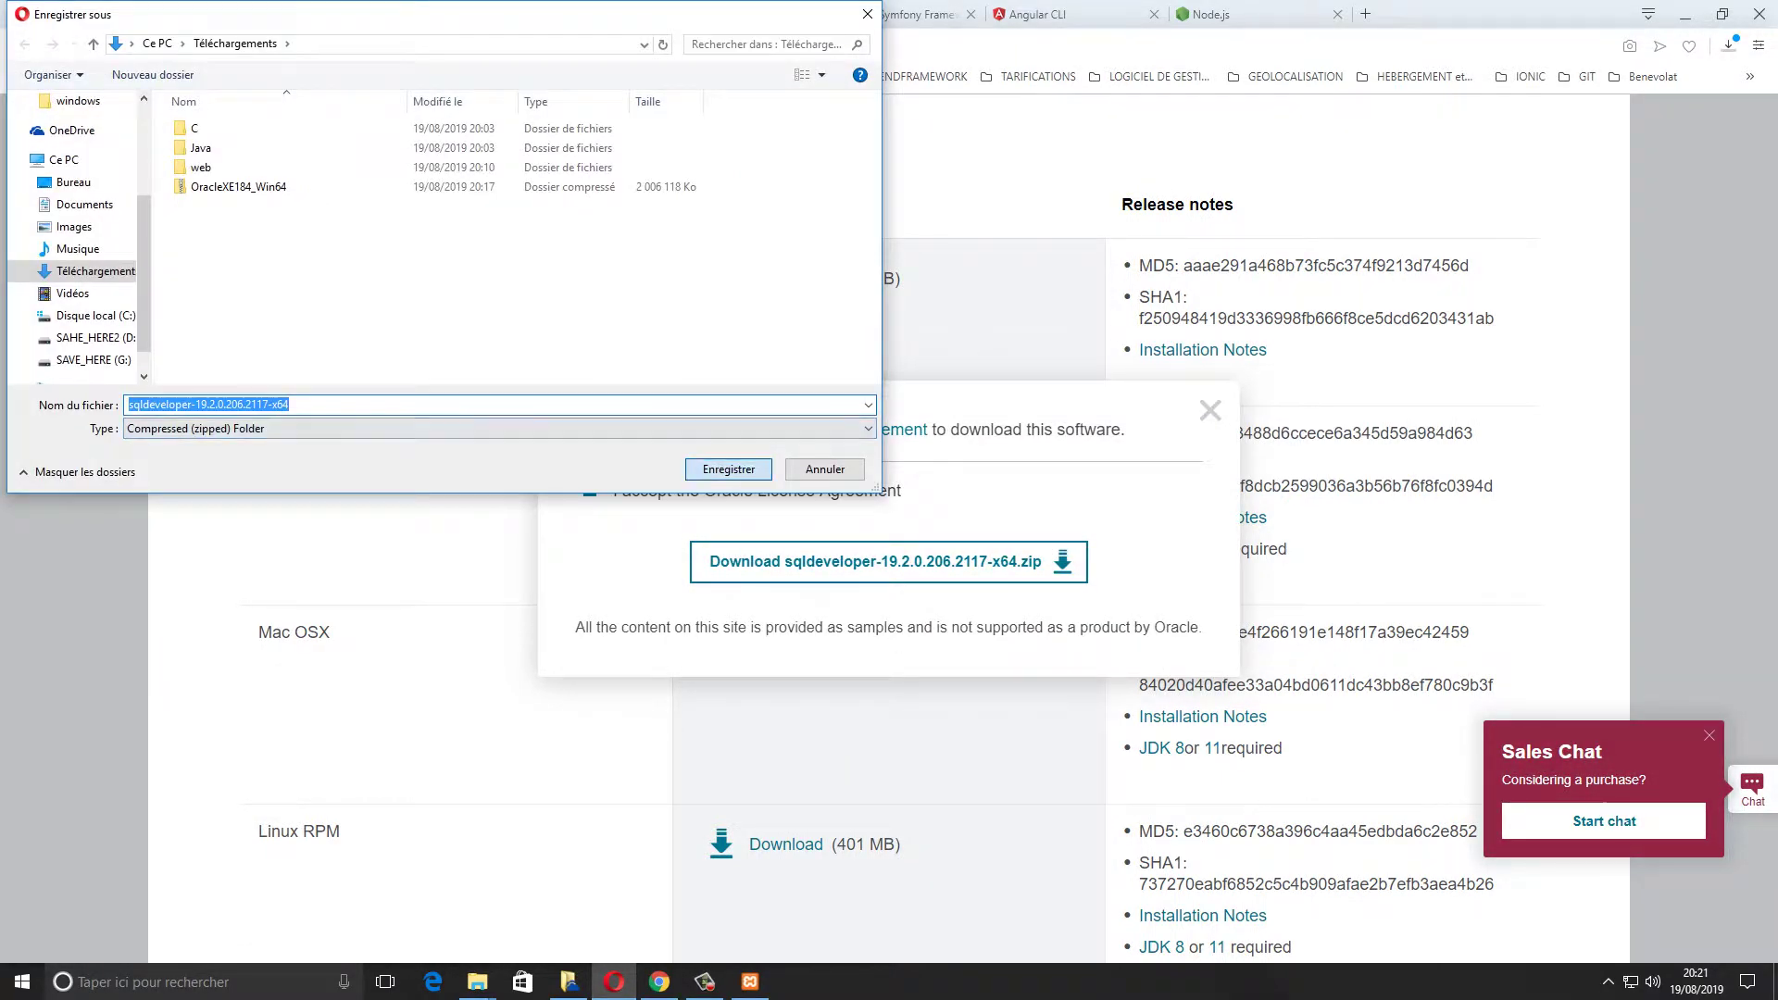
{"action": "key", "text": "Return"}
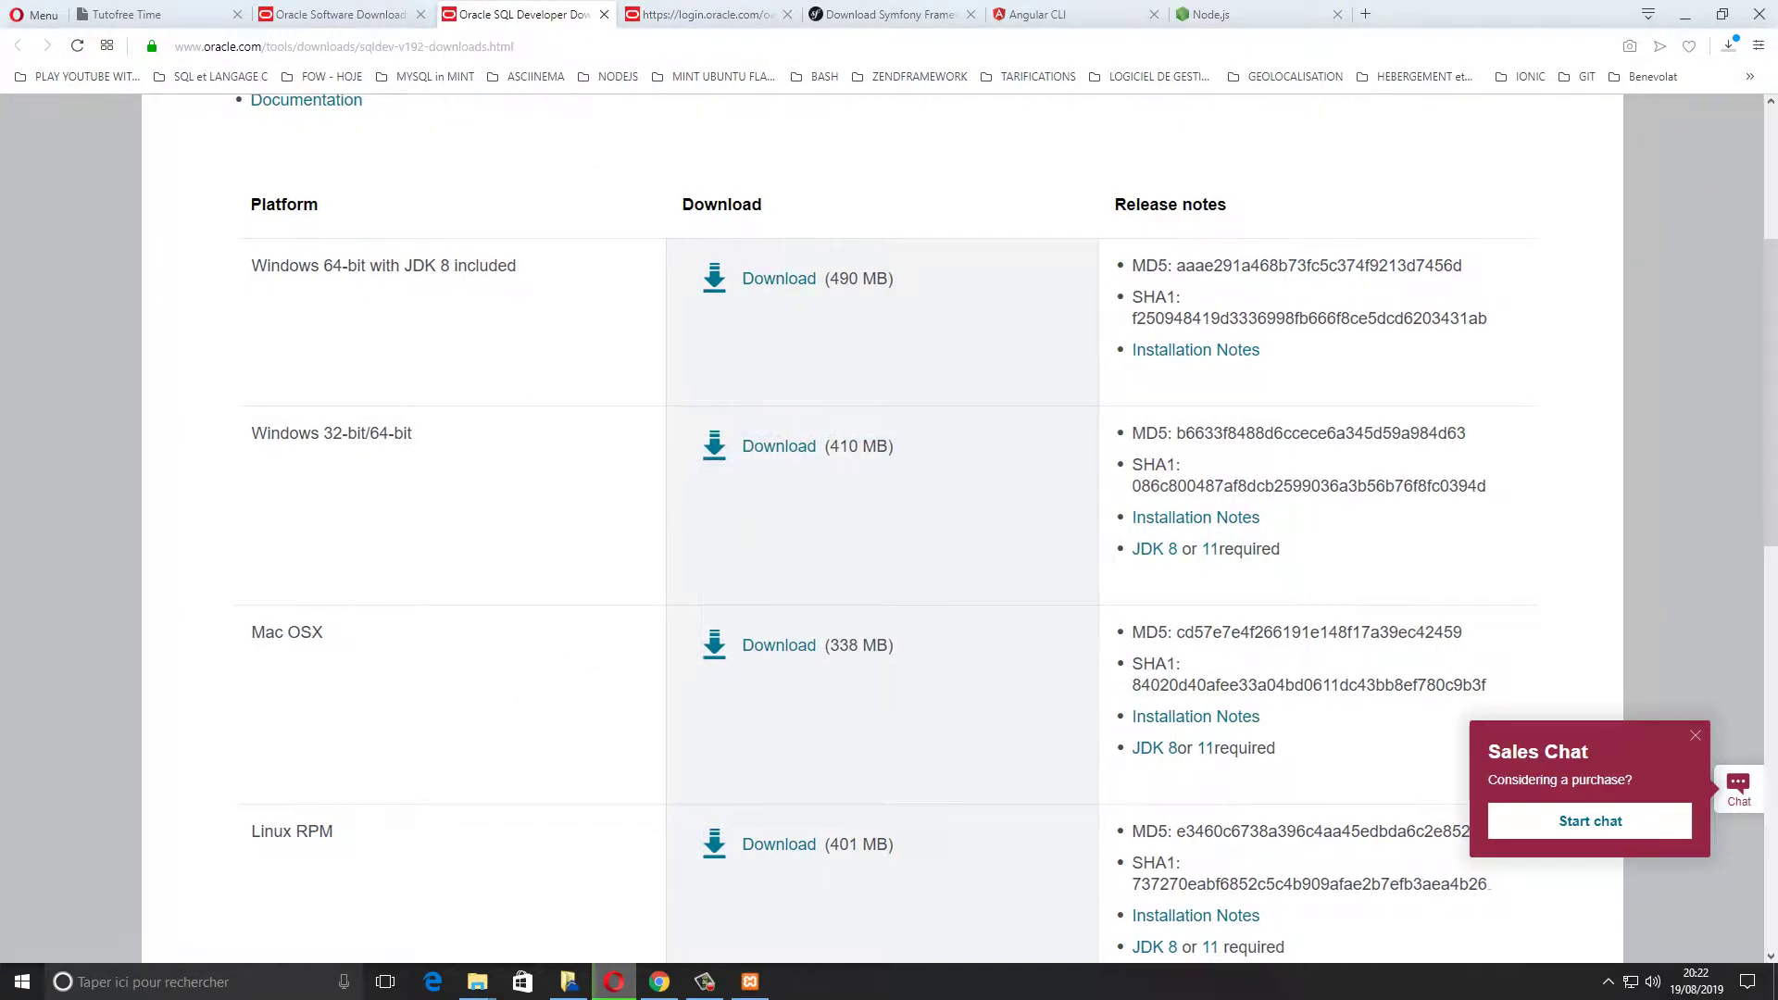
Close the SQL Developer, Oracle login and Oracle Software Downloads tabs and return to the start of the Tutofree Time page
{"action": "scroll", "coordinate": [889, 528], "scroll_direction": "down", "scroll_amount": 13}
{"action": "scroll", "coordinate": [889, 528], "scroll_direction": "up", "scroll_amount": 5}
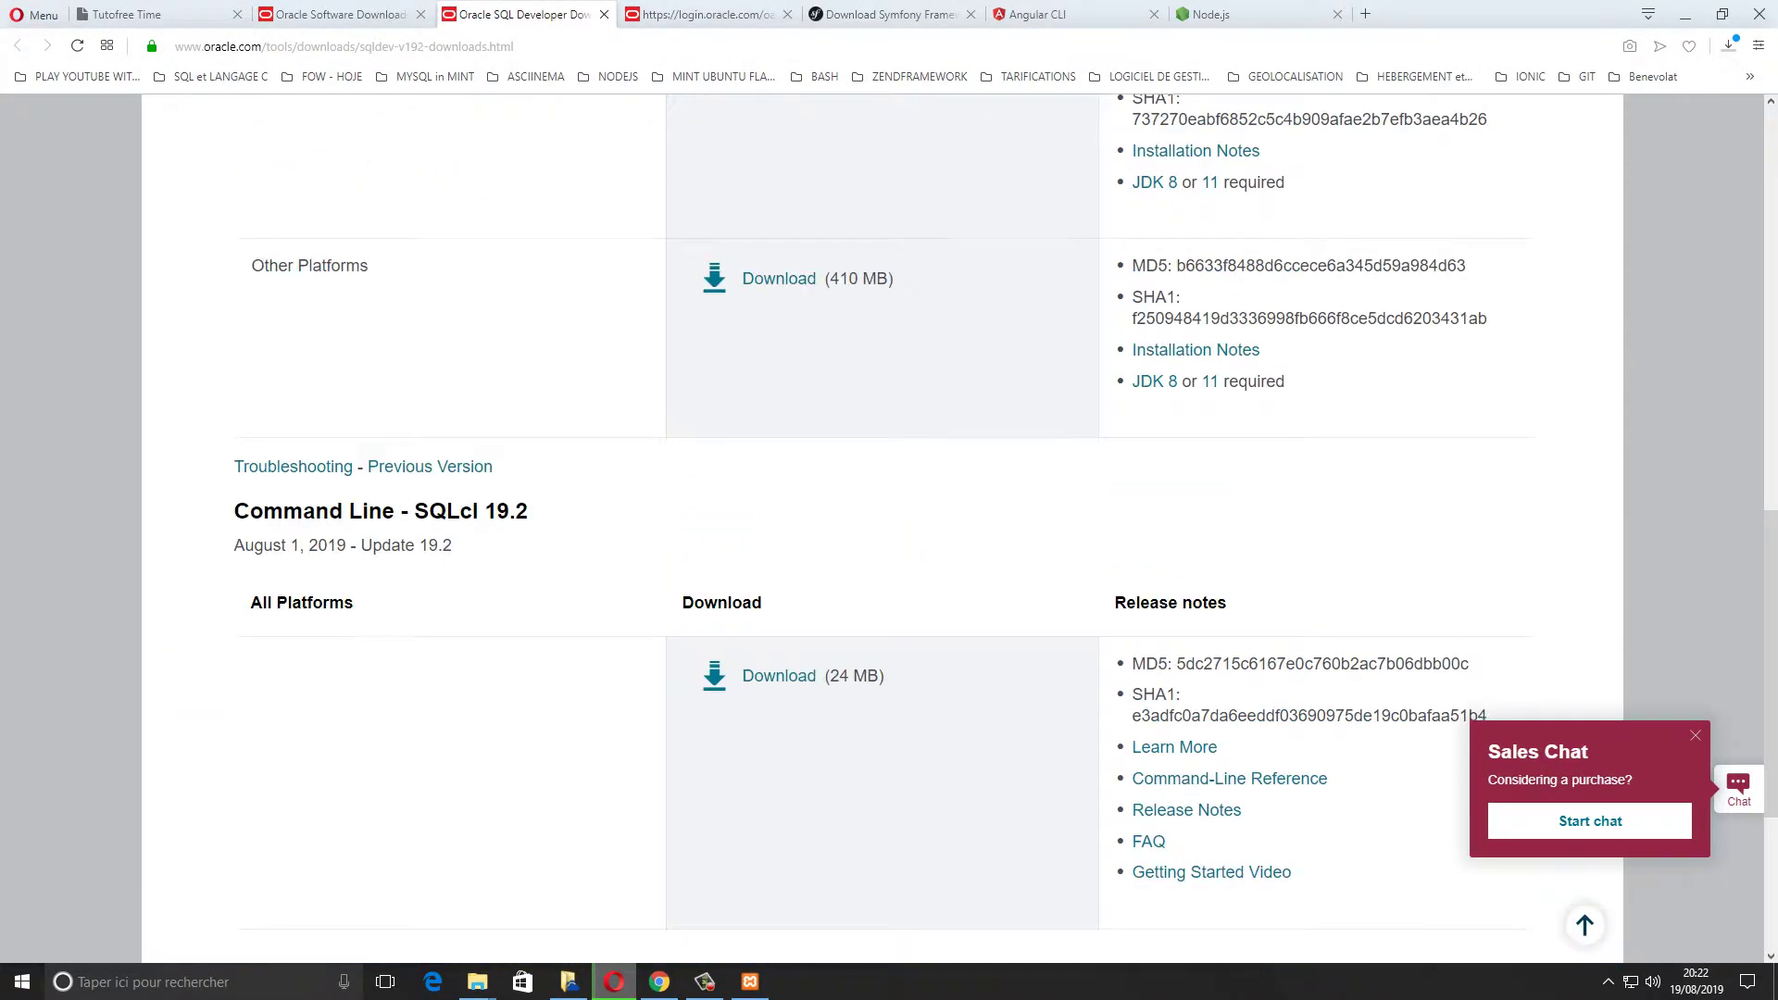
{"action": "scroll", "coordinate": [889, 528], "scroll_direction": "up", "scroll_amount": 10}
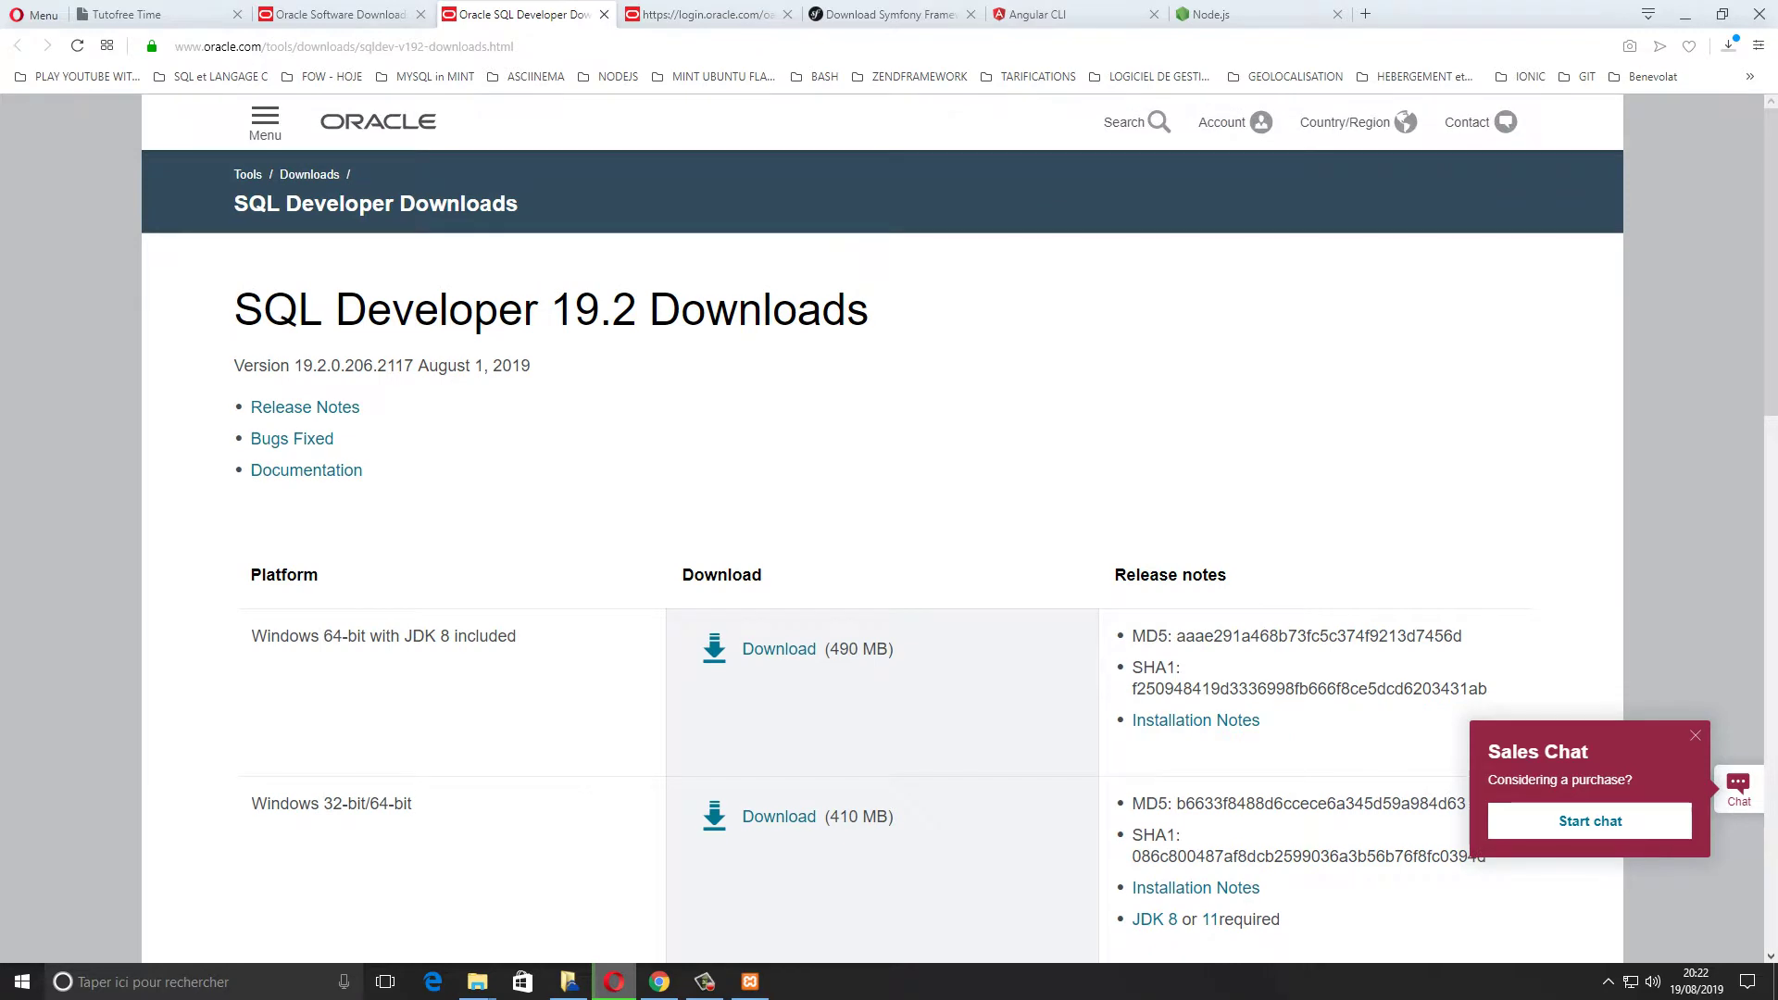
{"action": "left_click", "coordinate": [604, 14]}
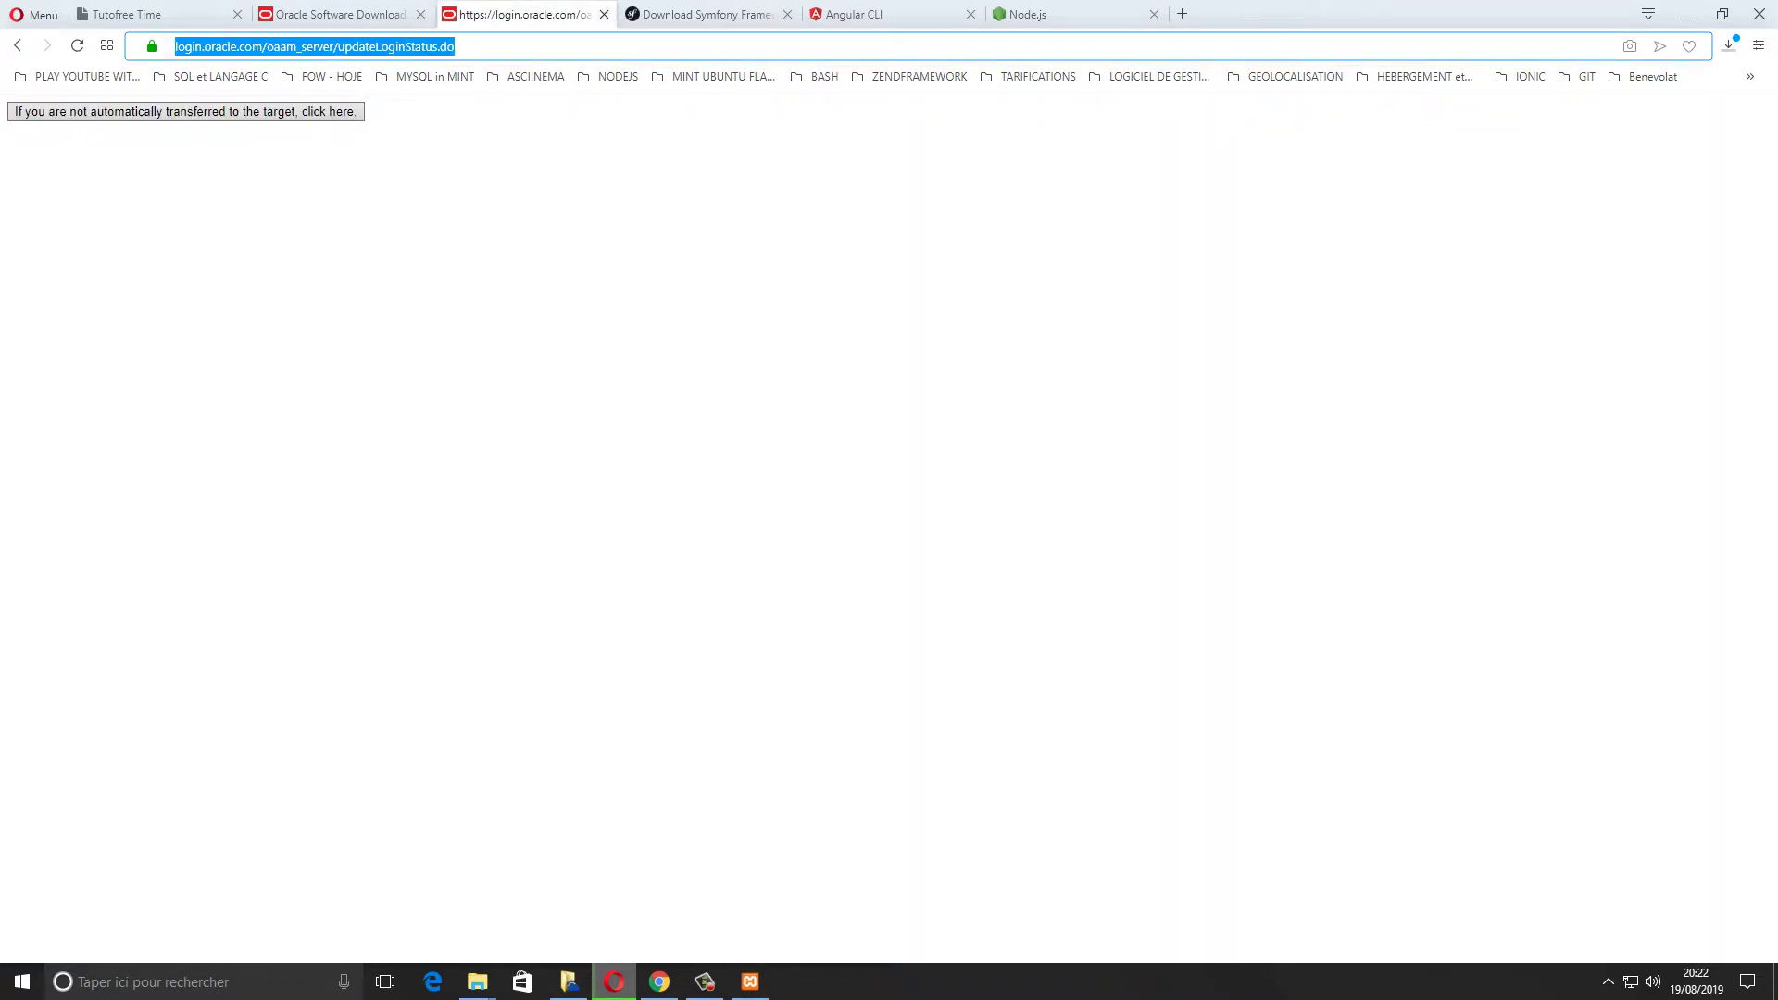
{"action": "left_click", "coordinate": [604, 14]}
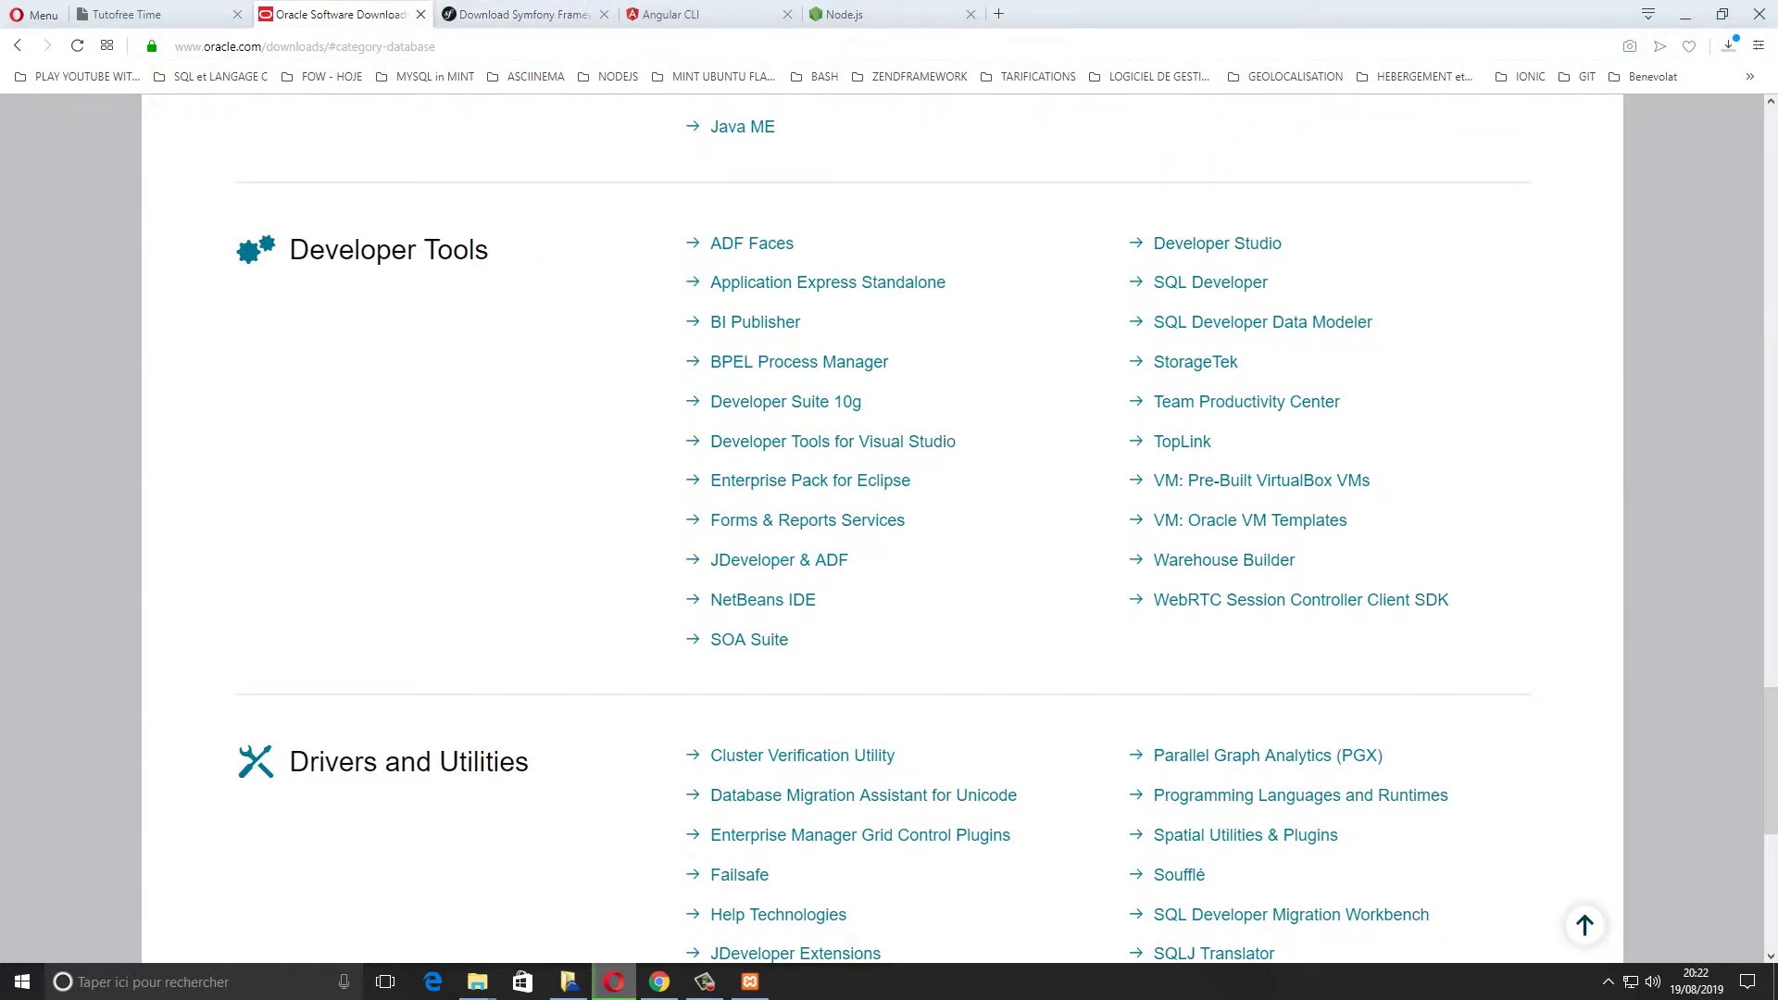
{"action": "left_click", "coordinate": [420, 14]}
{"action": "left_click", "coordinate": [207, 16]}
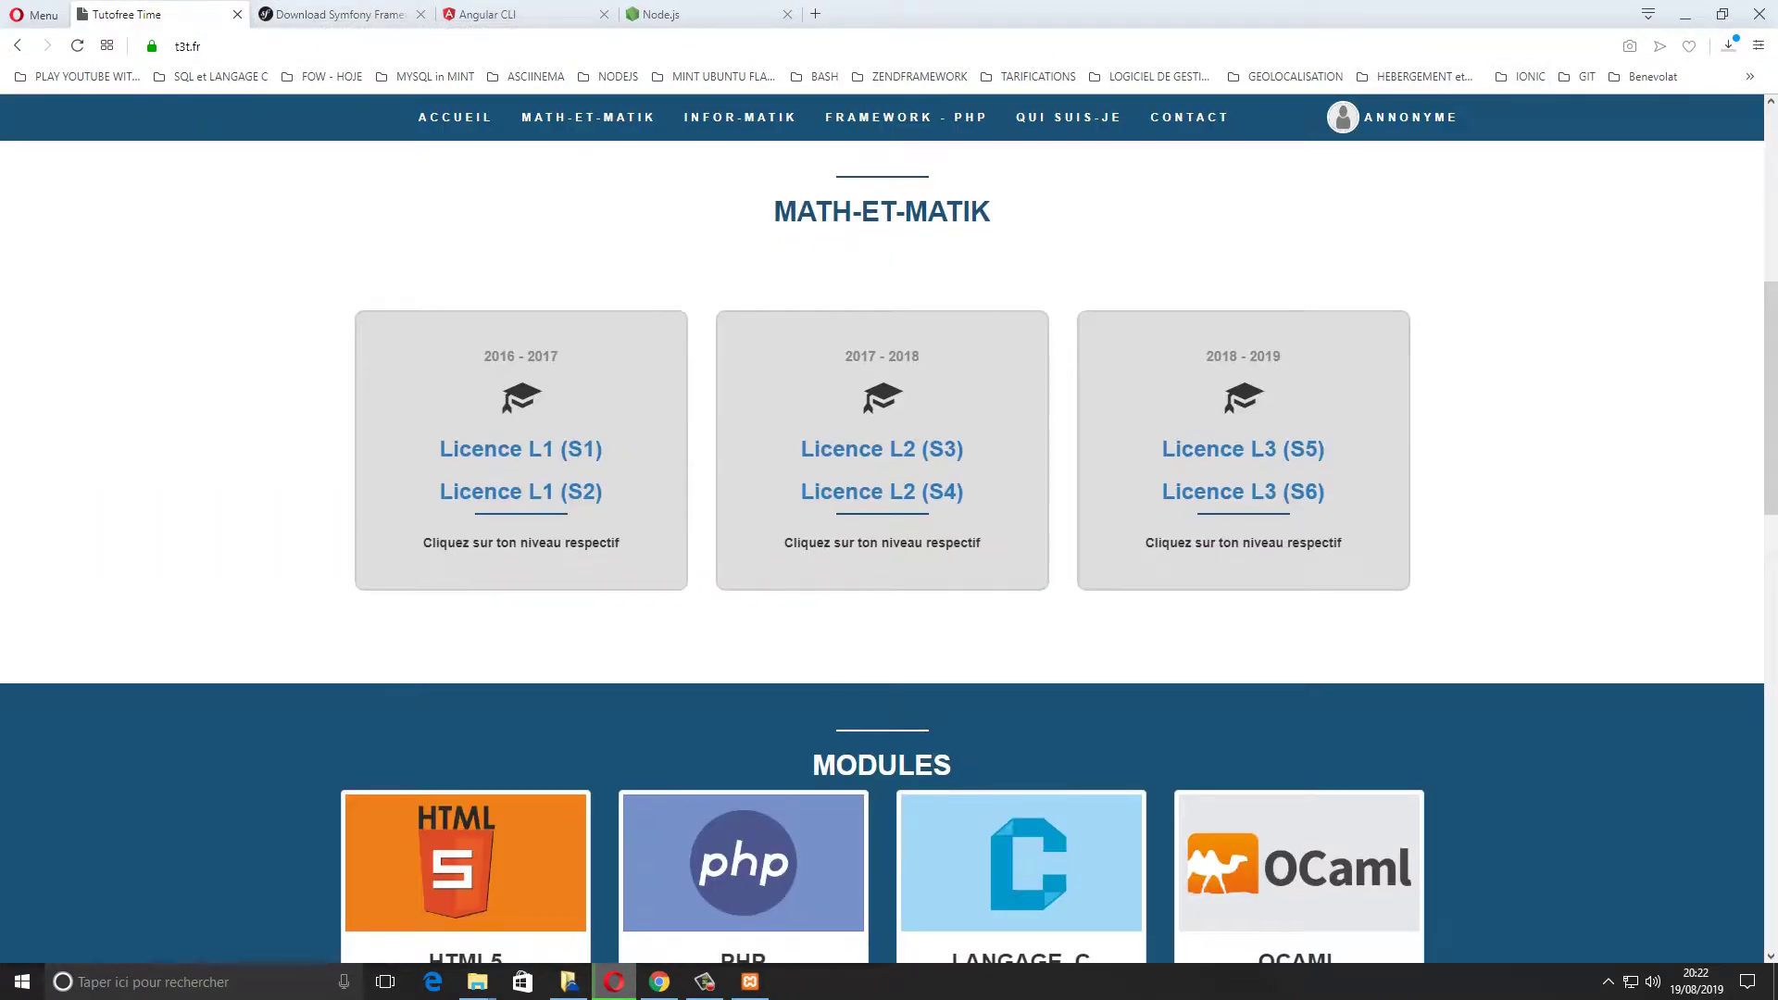
{"action": "scroll", "coordinate": [881, 463], "scroll_direction": "up", "scroll_amount": 7}
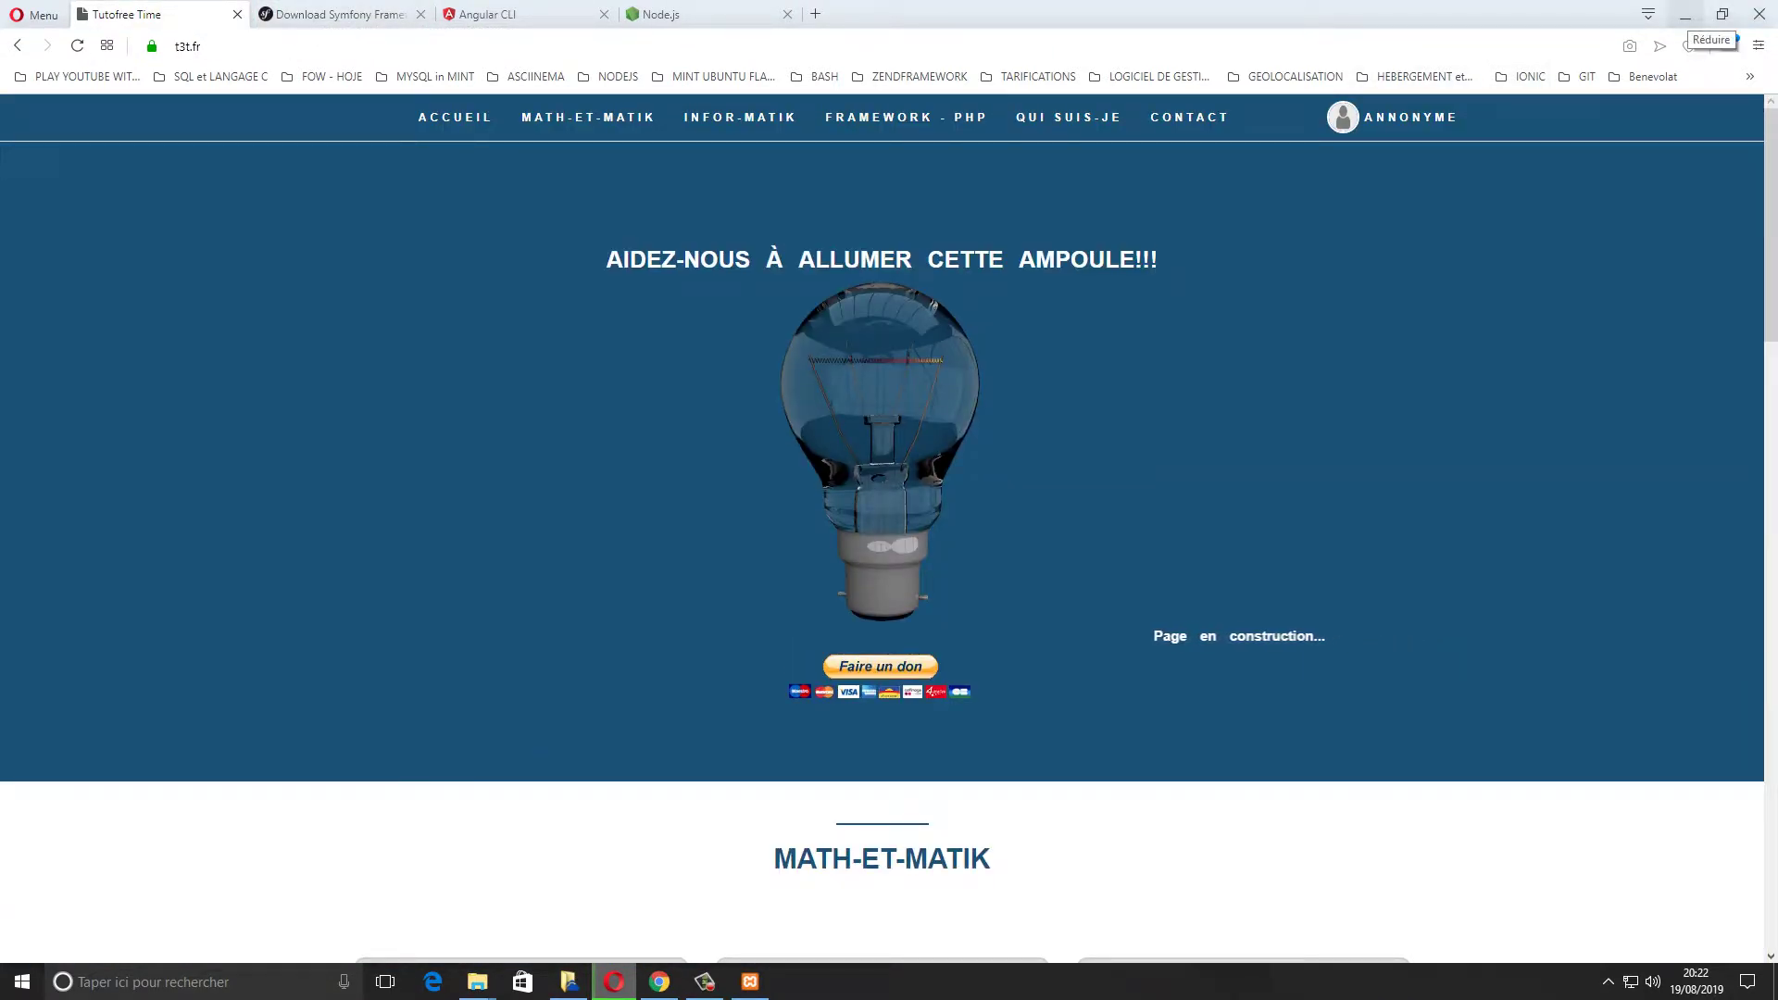
Check the SQL Developer download's progress and show OracleXE184_Win64.zip in its folder
{"action": "left_click", "coordinate": [1728, 45]}
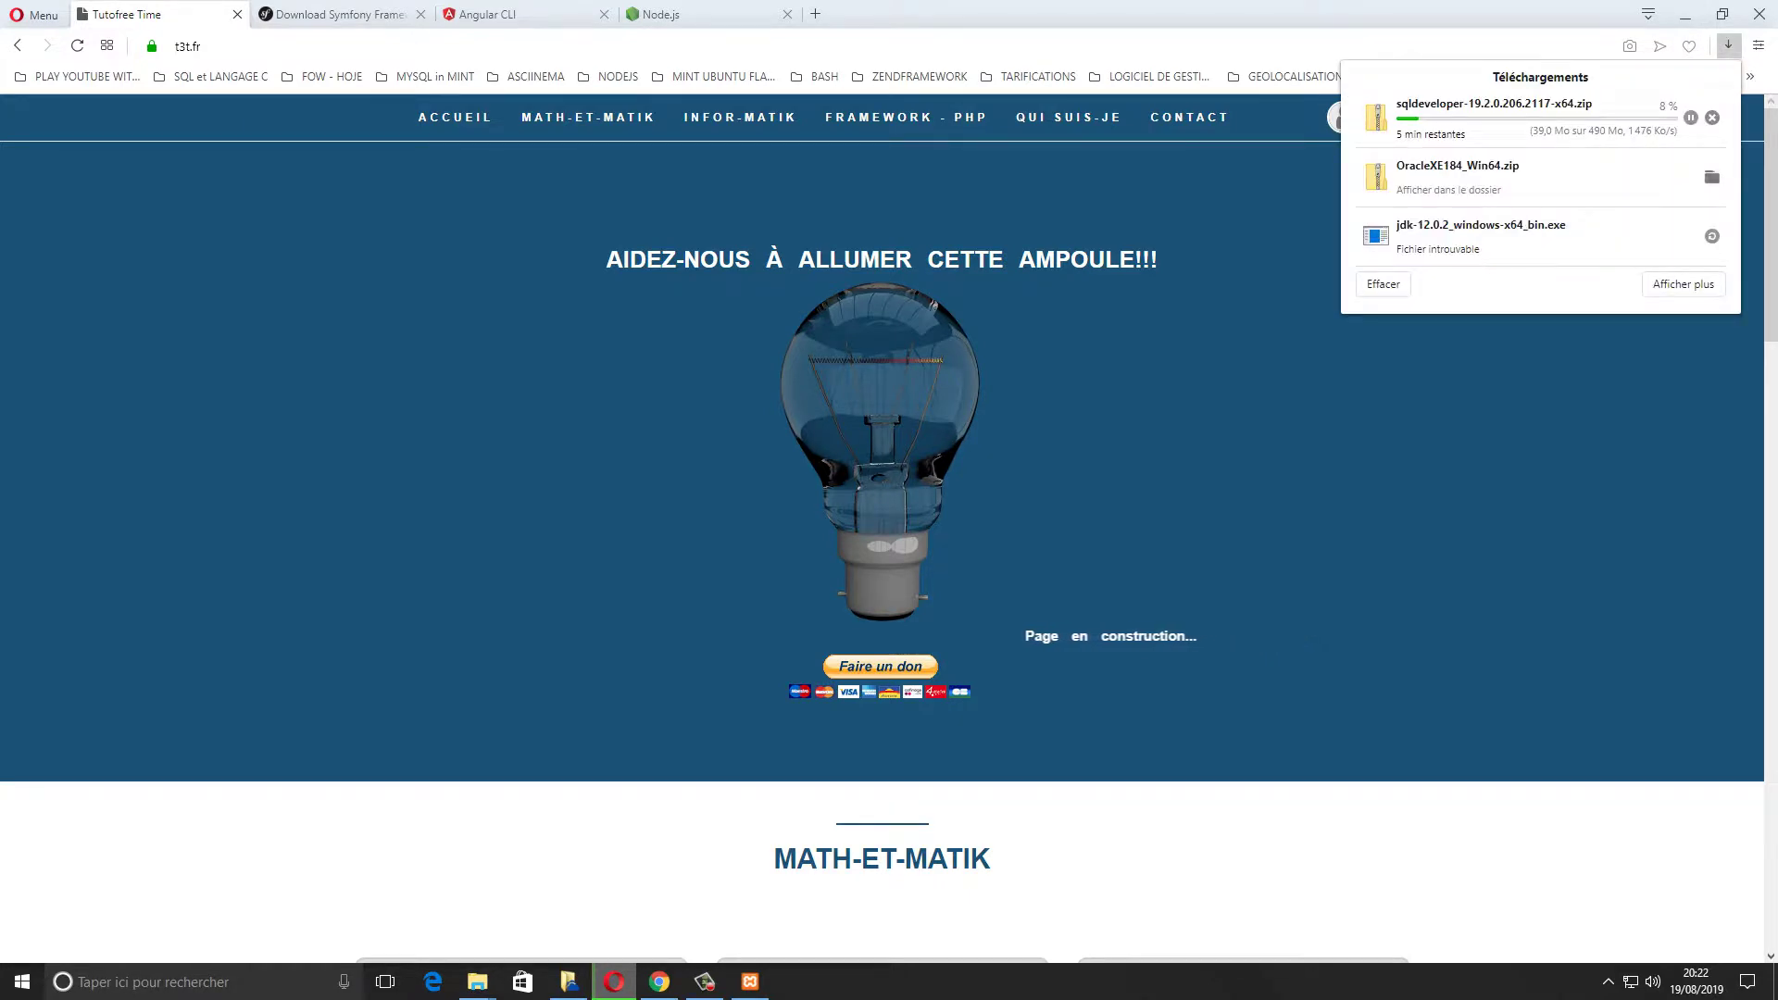
{"action": "left_click", "coordinate": [1711, 177]}
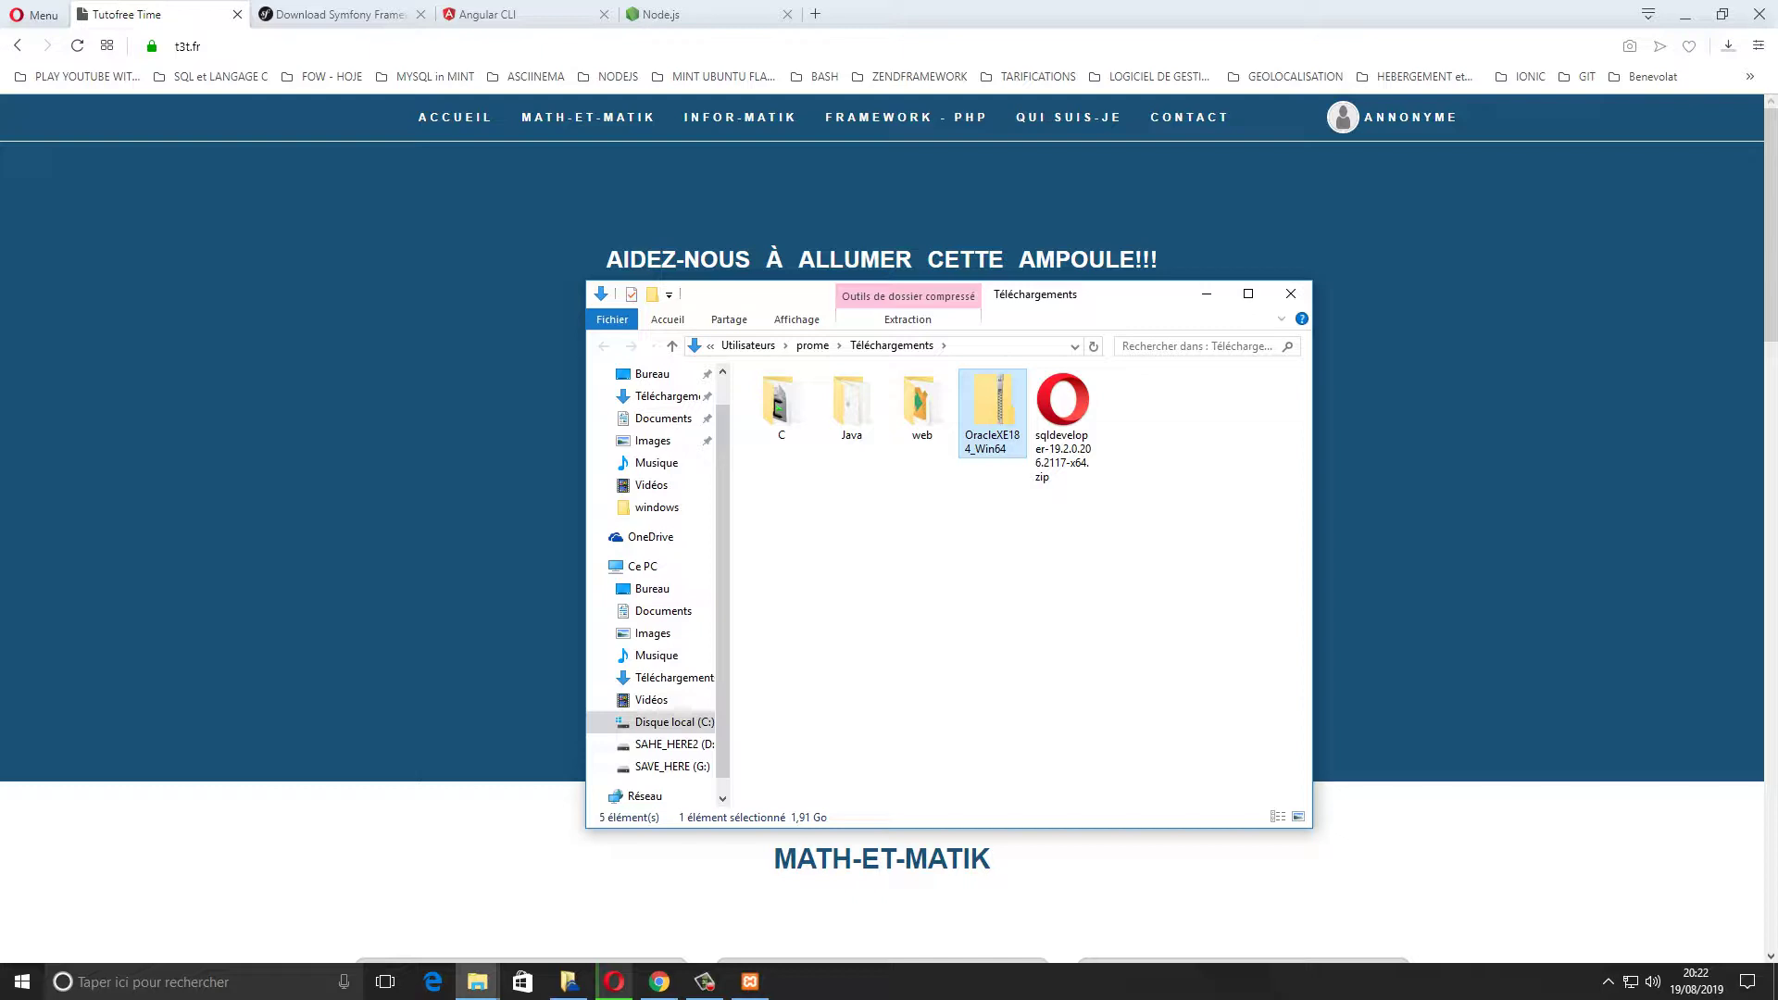
{"action": "left_click", "coordinate": [1728, 45]}
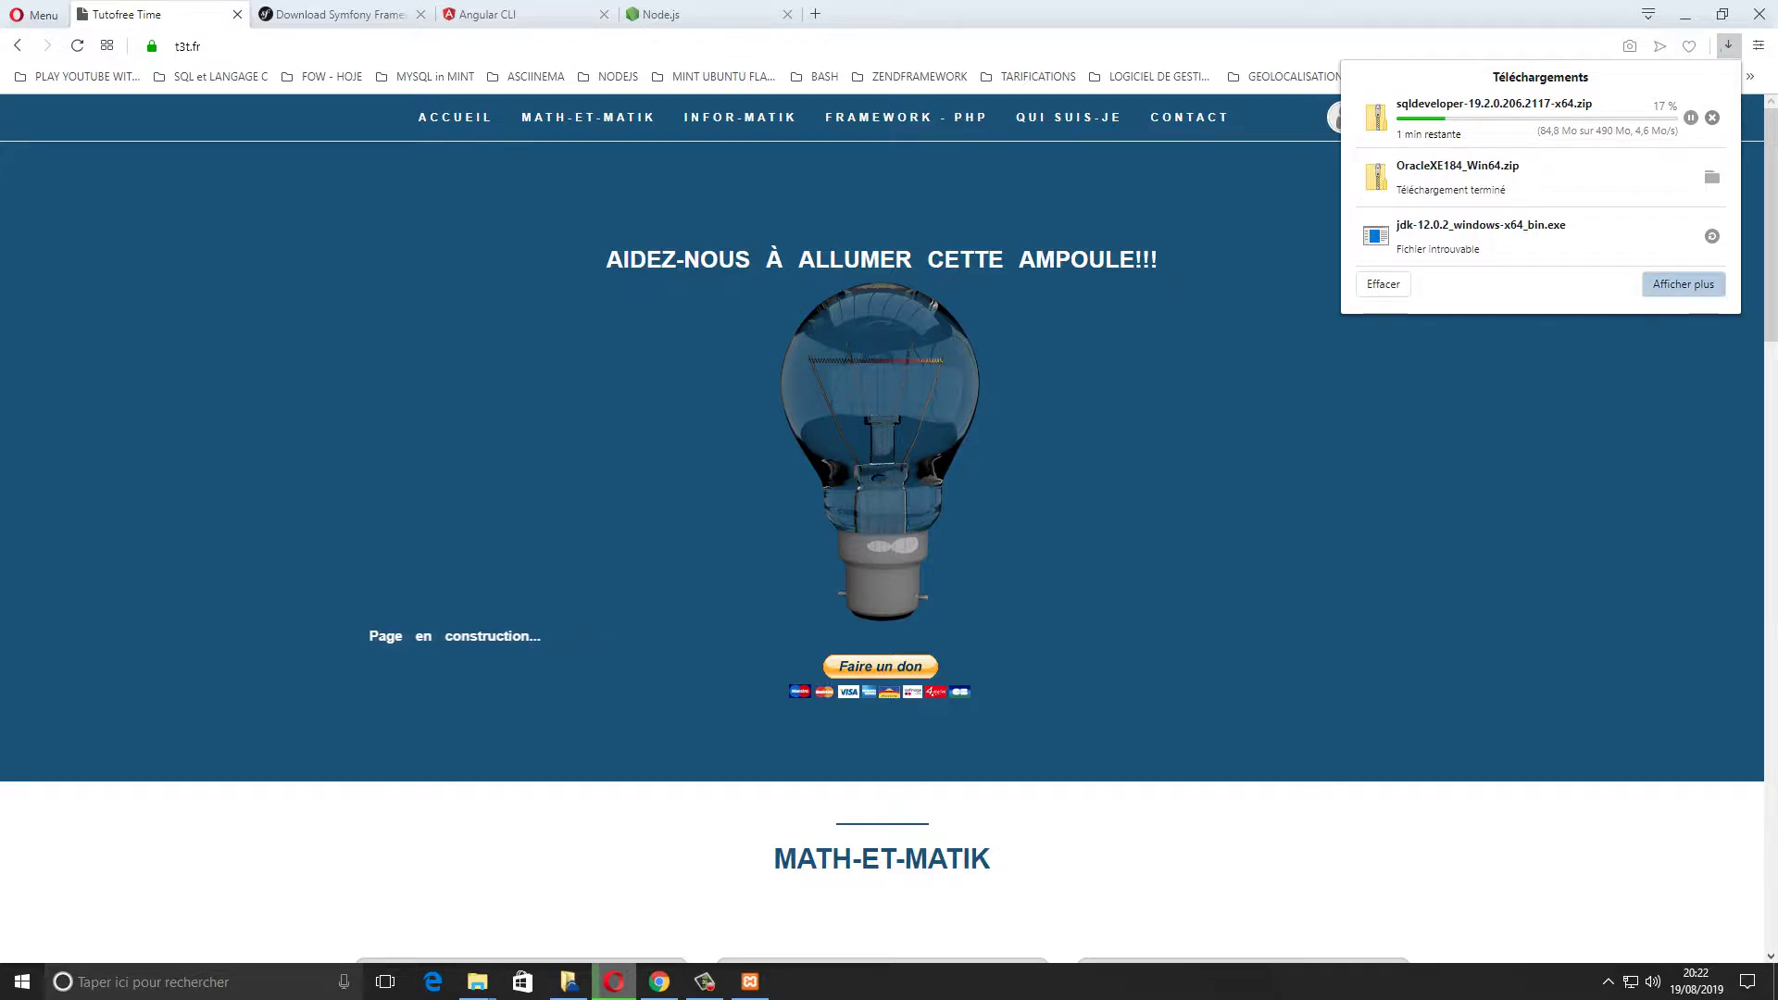
{"action": "left_click", "coordinate": [1684, 284]}
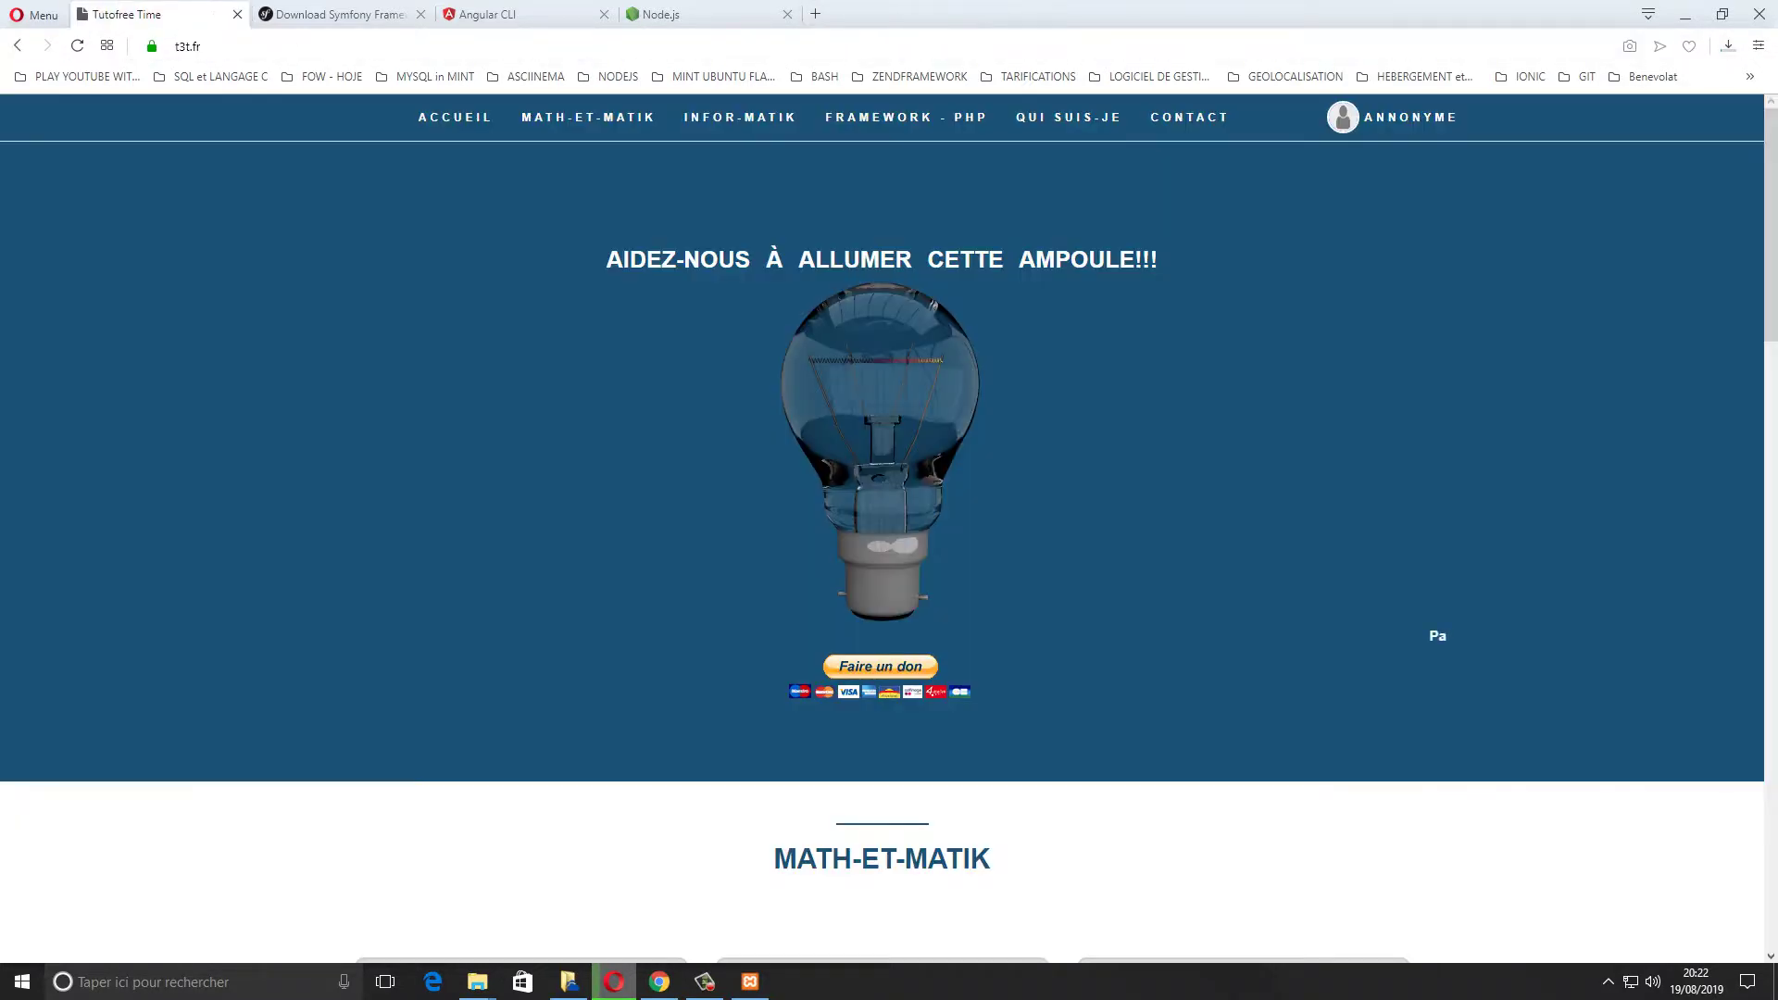
{"action": "key", "text": "ctrl+w"}
Minimise Opera and the Téléchargements window, and bring the XAMPP setup window to the front
{"action": "left_click", "coordinate": [1685, 14]}
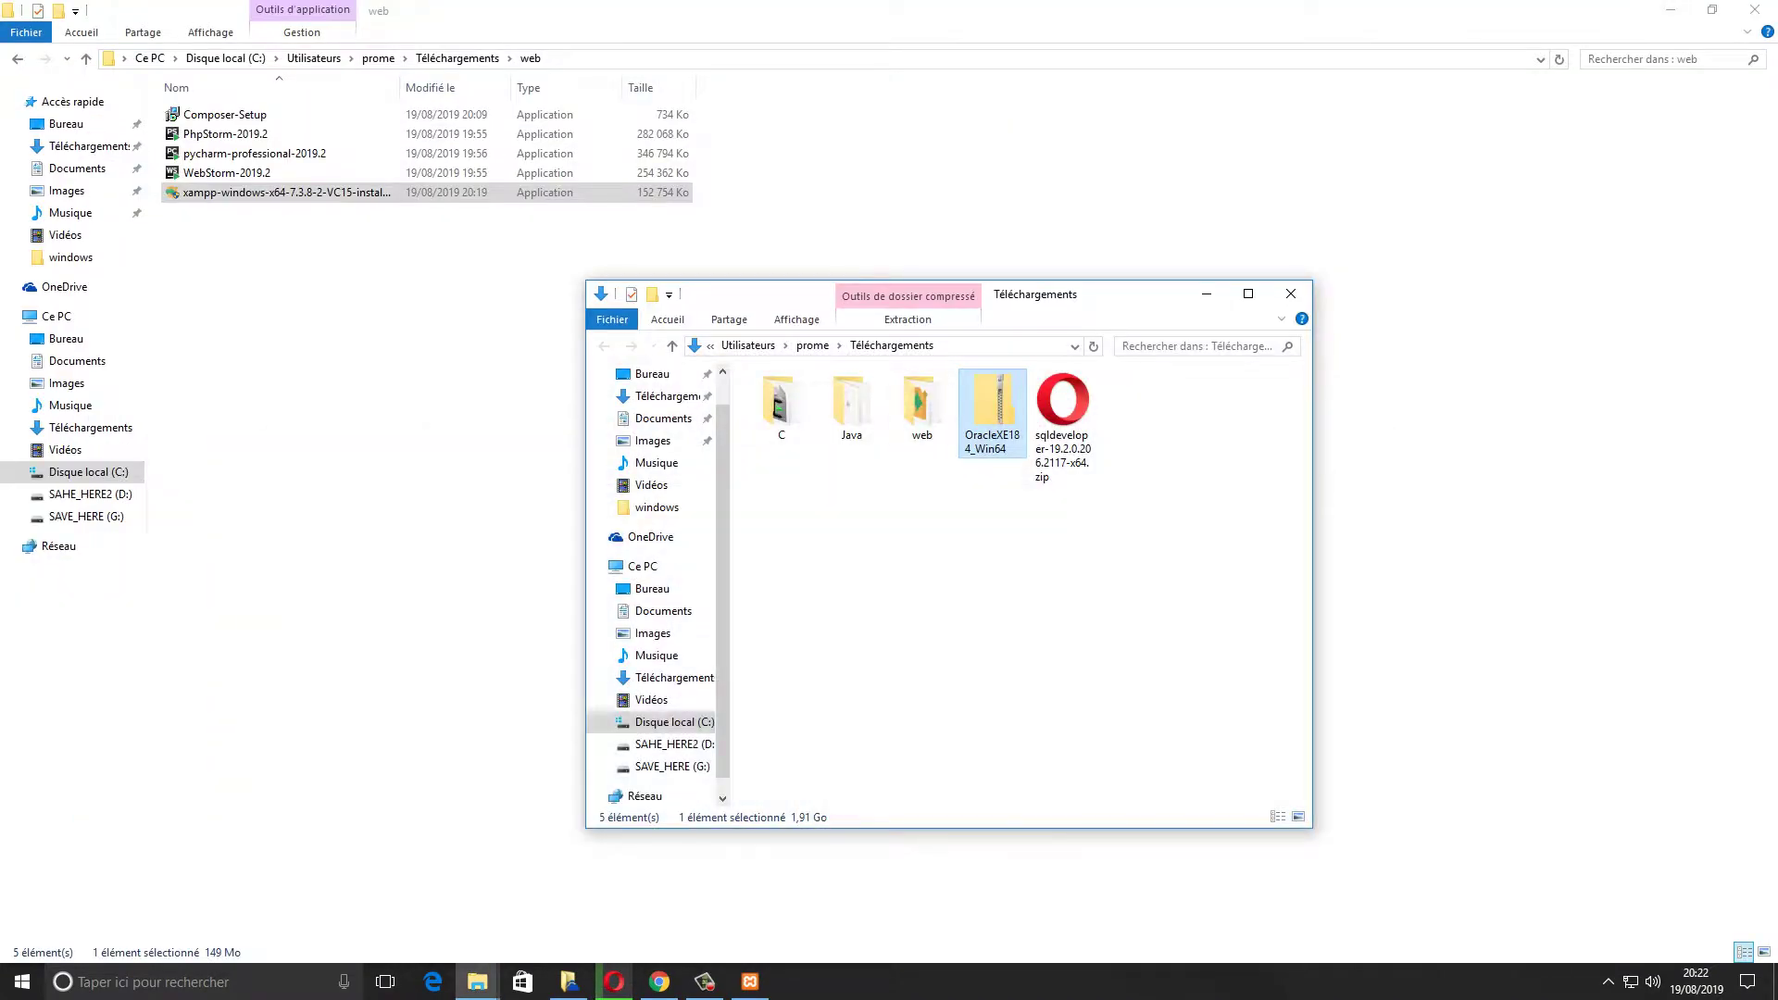
{"action": "key", "text": "ctrl+space"}
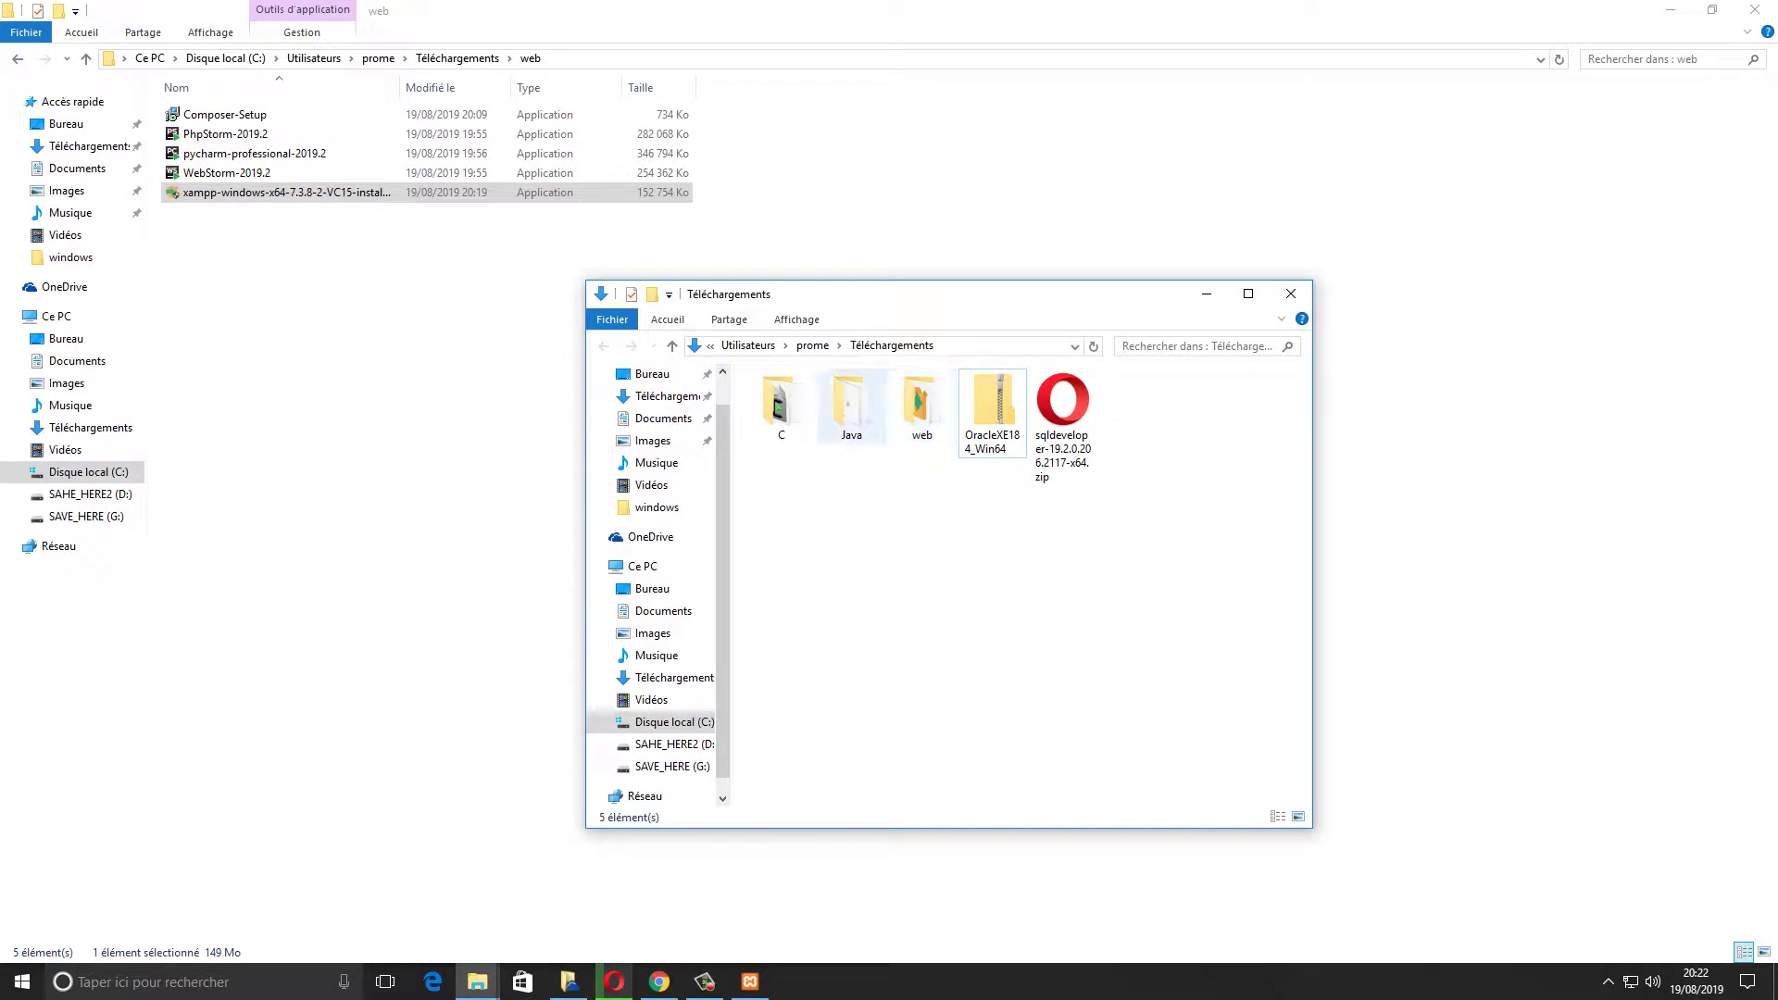
{"action": "key", "text": "alt+Tab"}
{"action": "key", "text": "alt+Tab"}
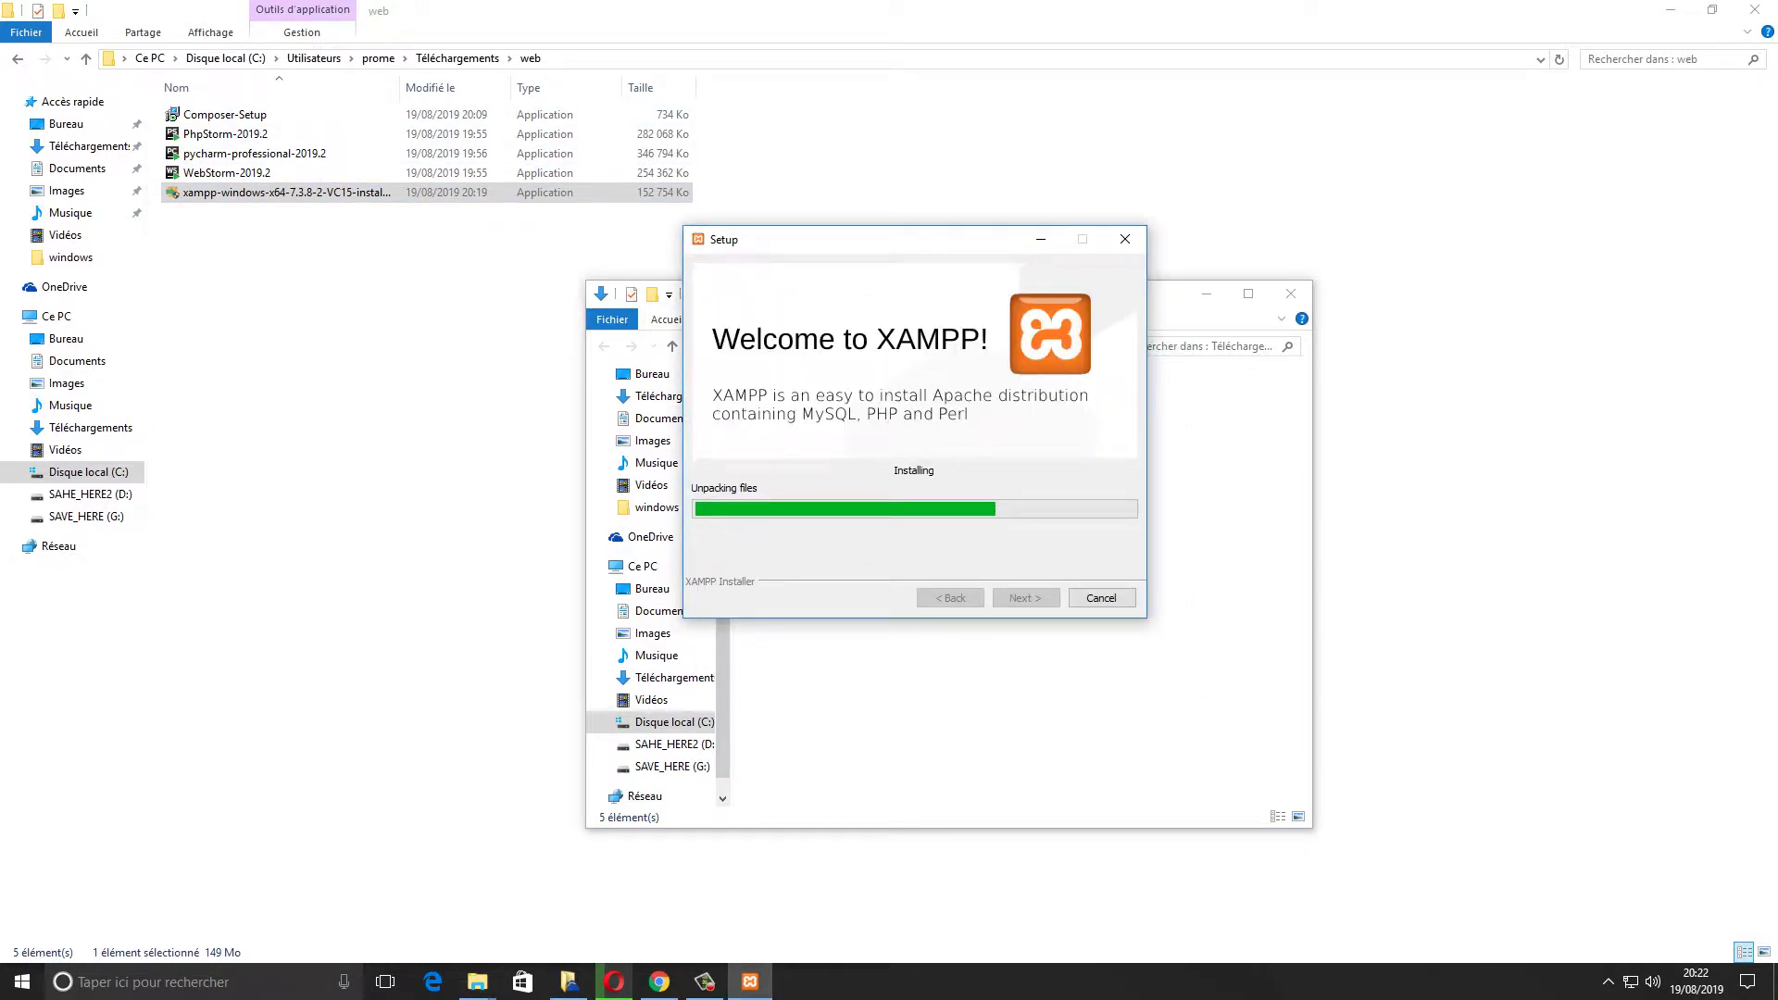
{"action": "left_click", "coordinate": [1207, 293]}
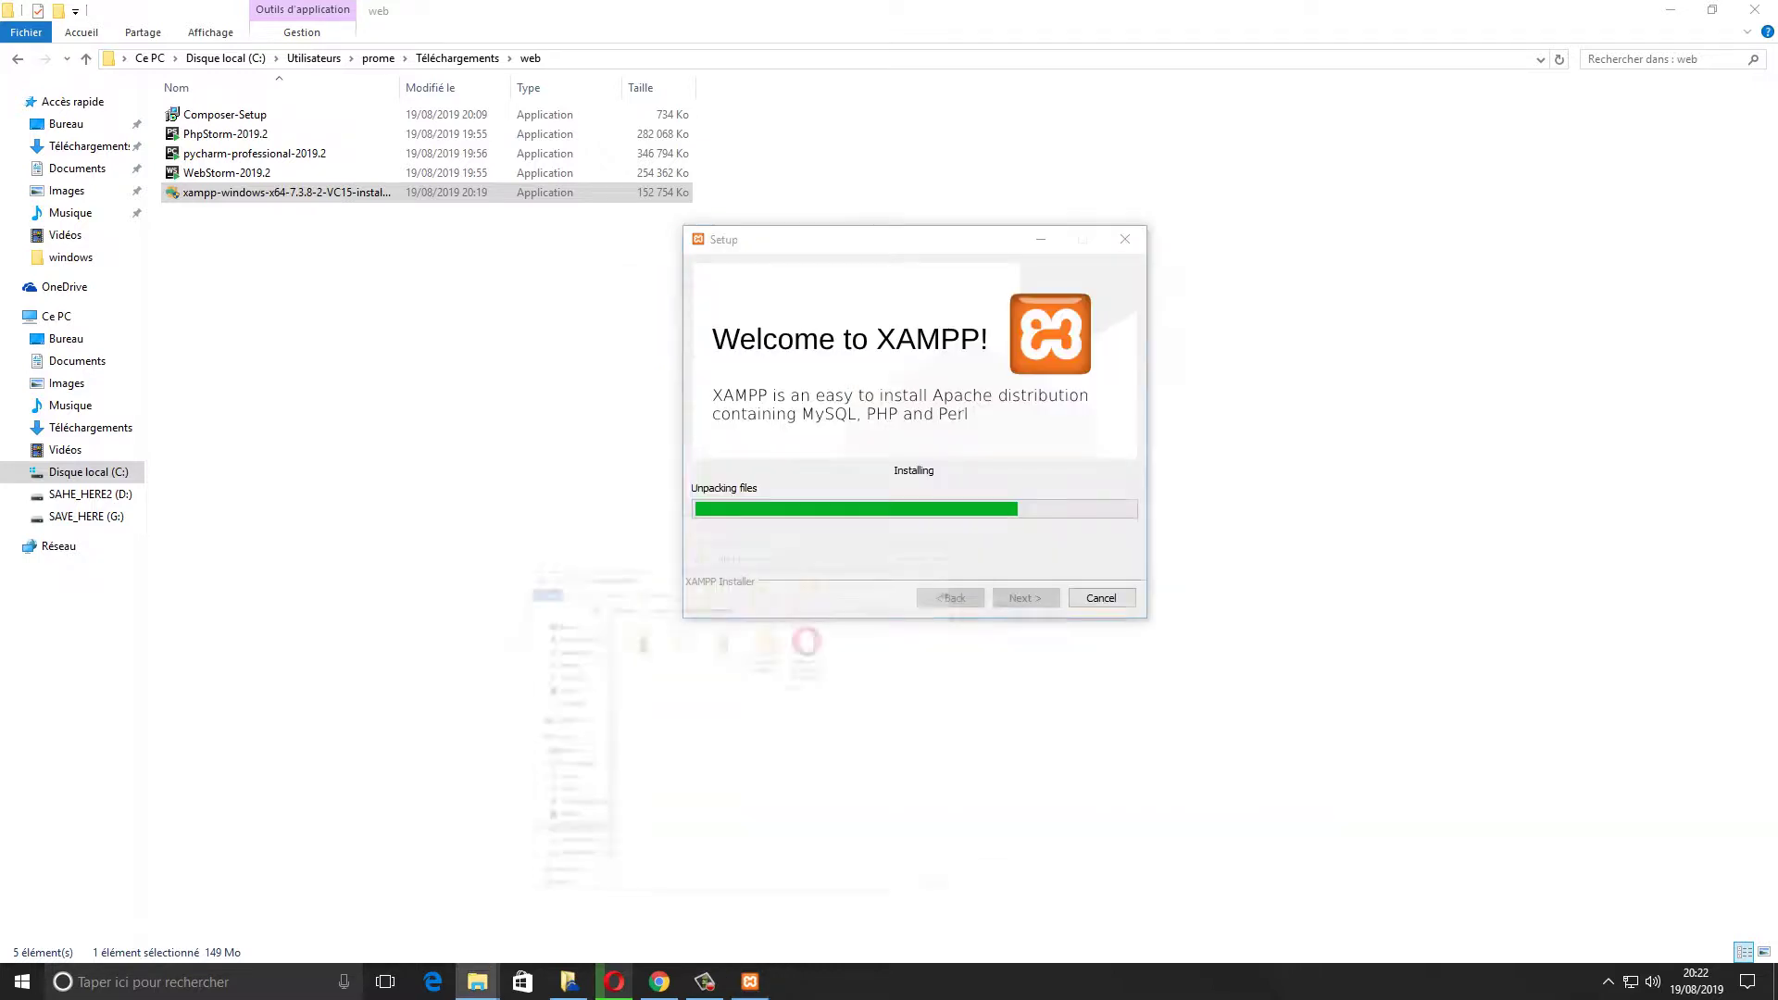
Move the XAMPP setup window aside and snap the web folder window to the left half of the screen
{"action": "left_click_drag", "start_coordinate": [936, 240], "coordinate": [974, 189]}
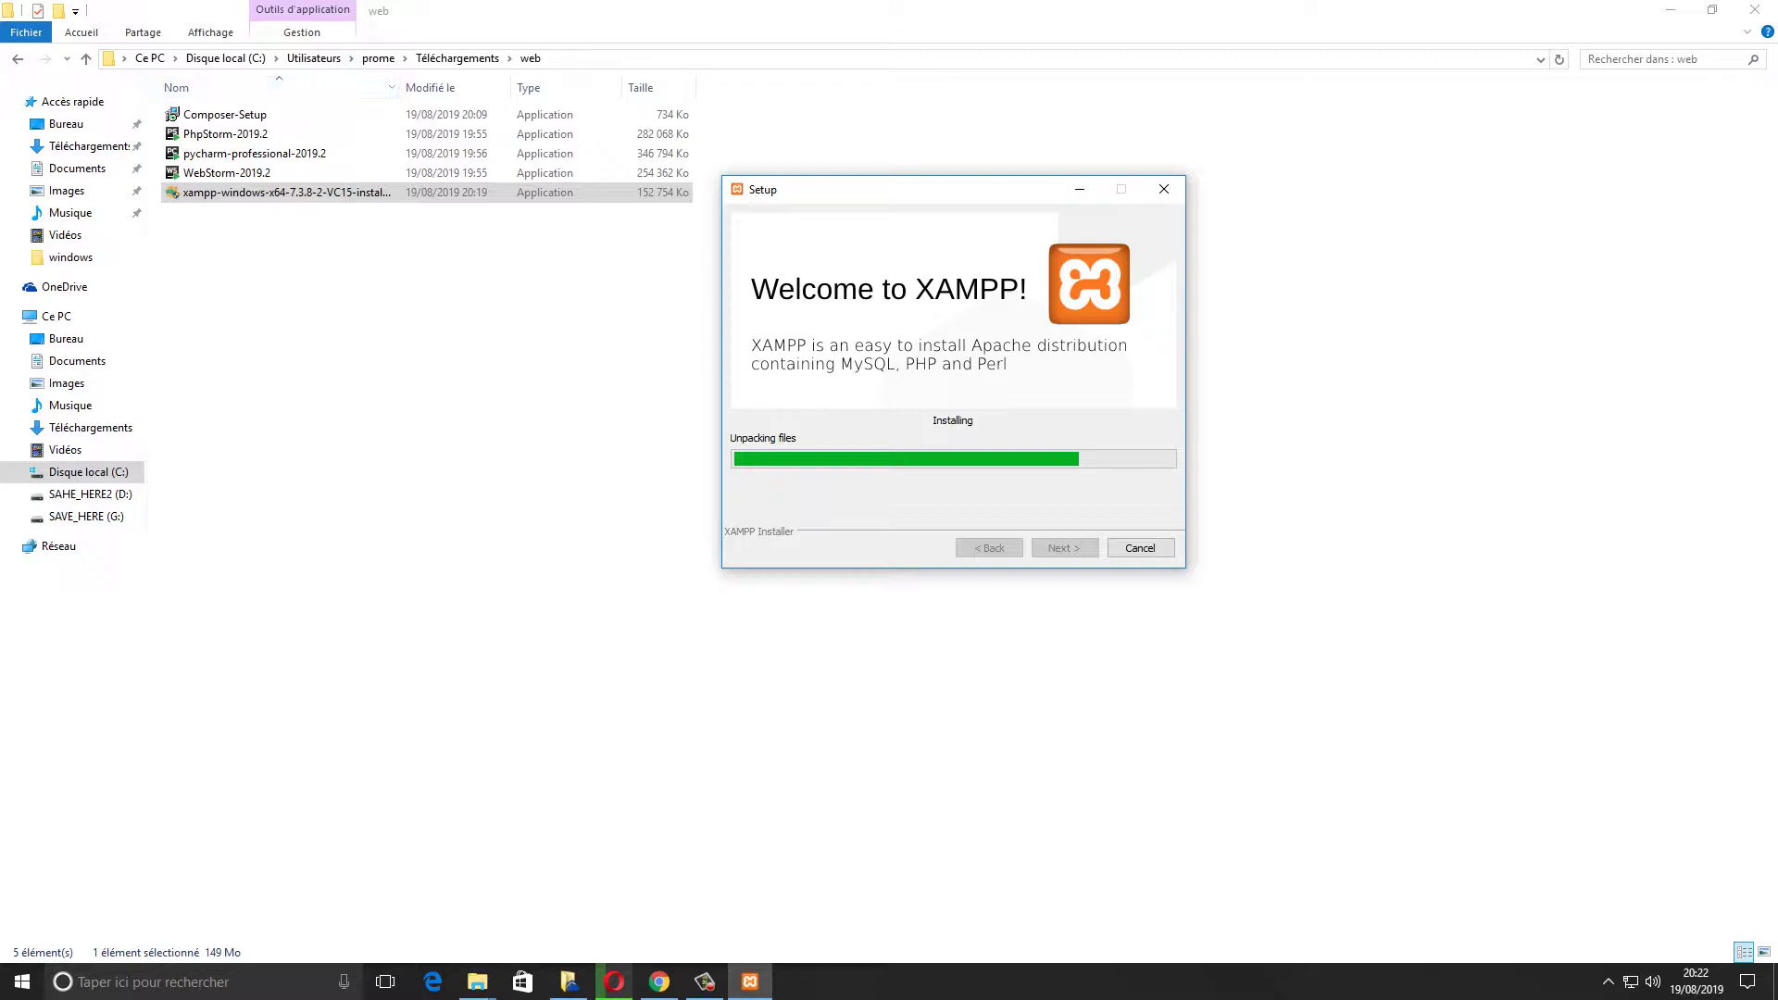
{"action": "key", "text": "super+Left"}
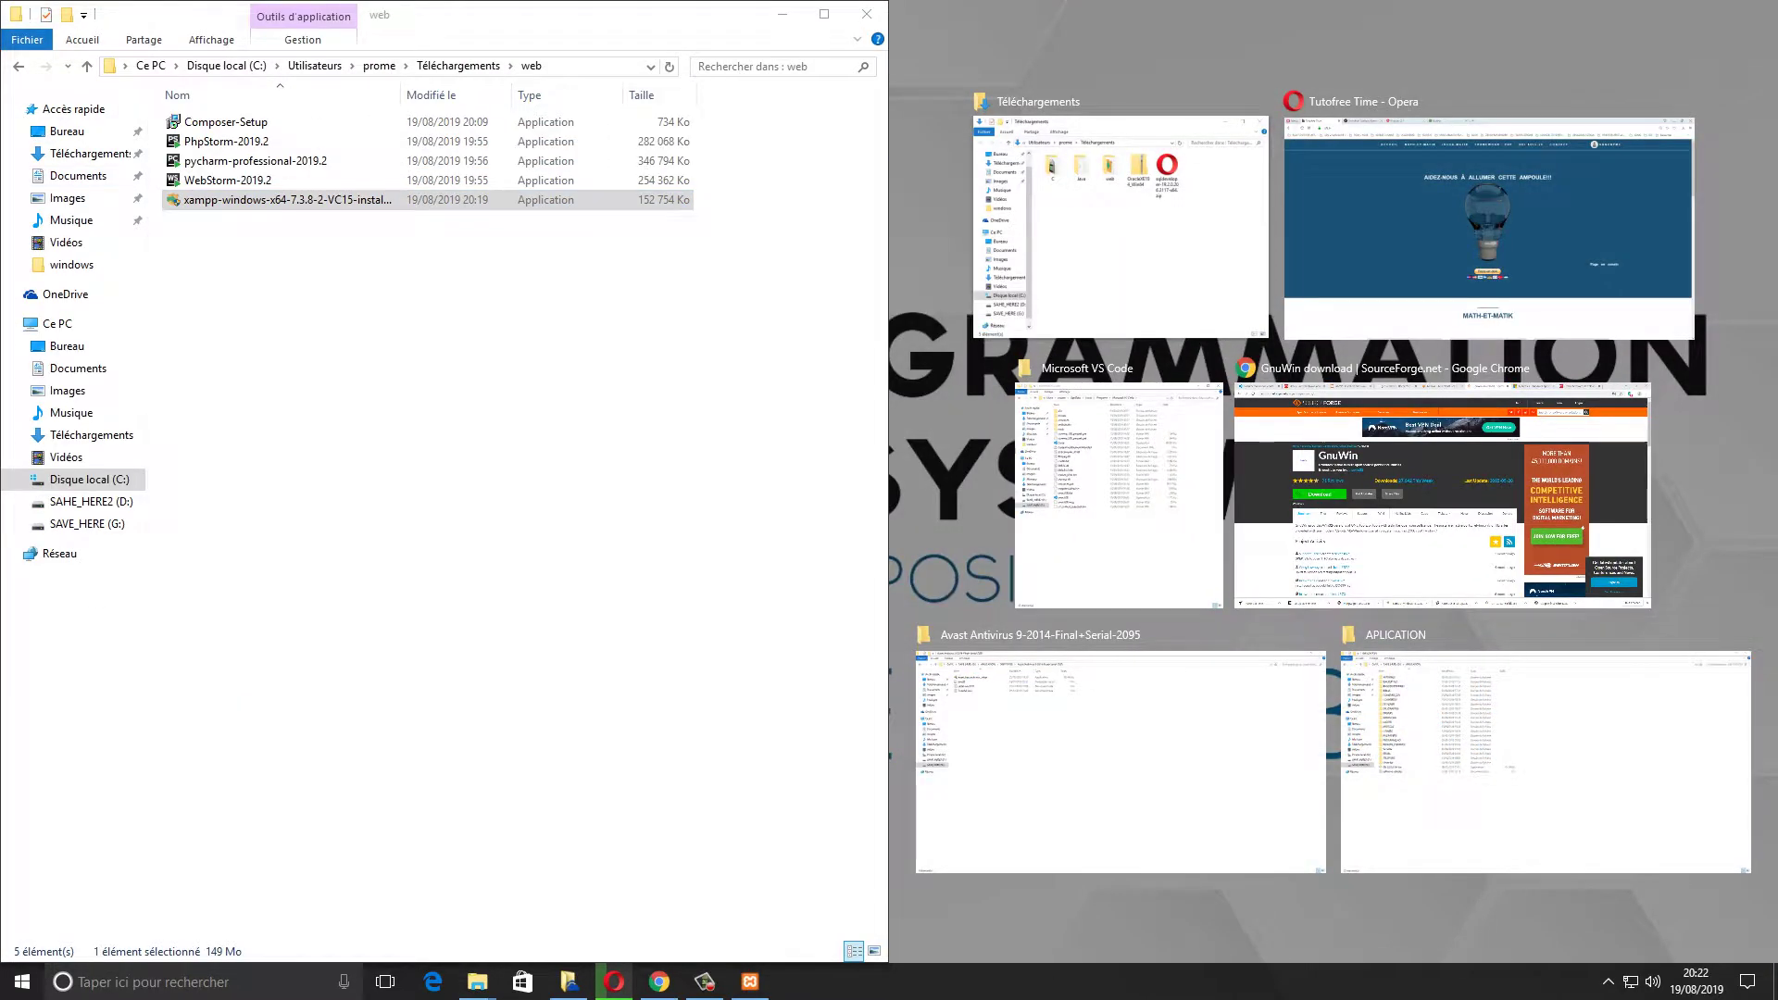
{"action": "left_click", "coordinate": [593, 305]}
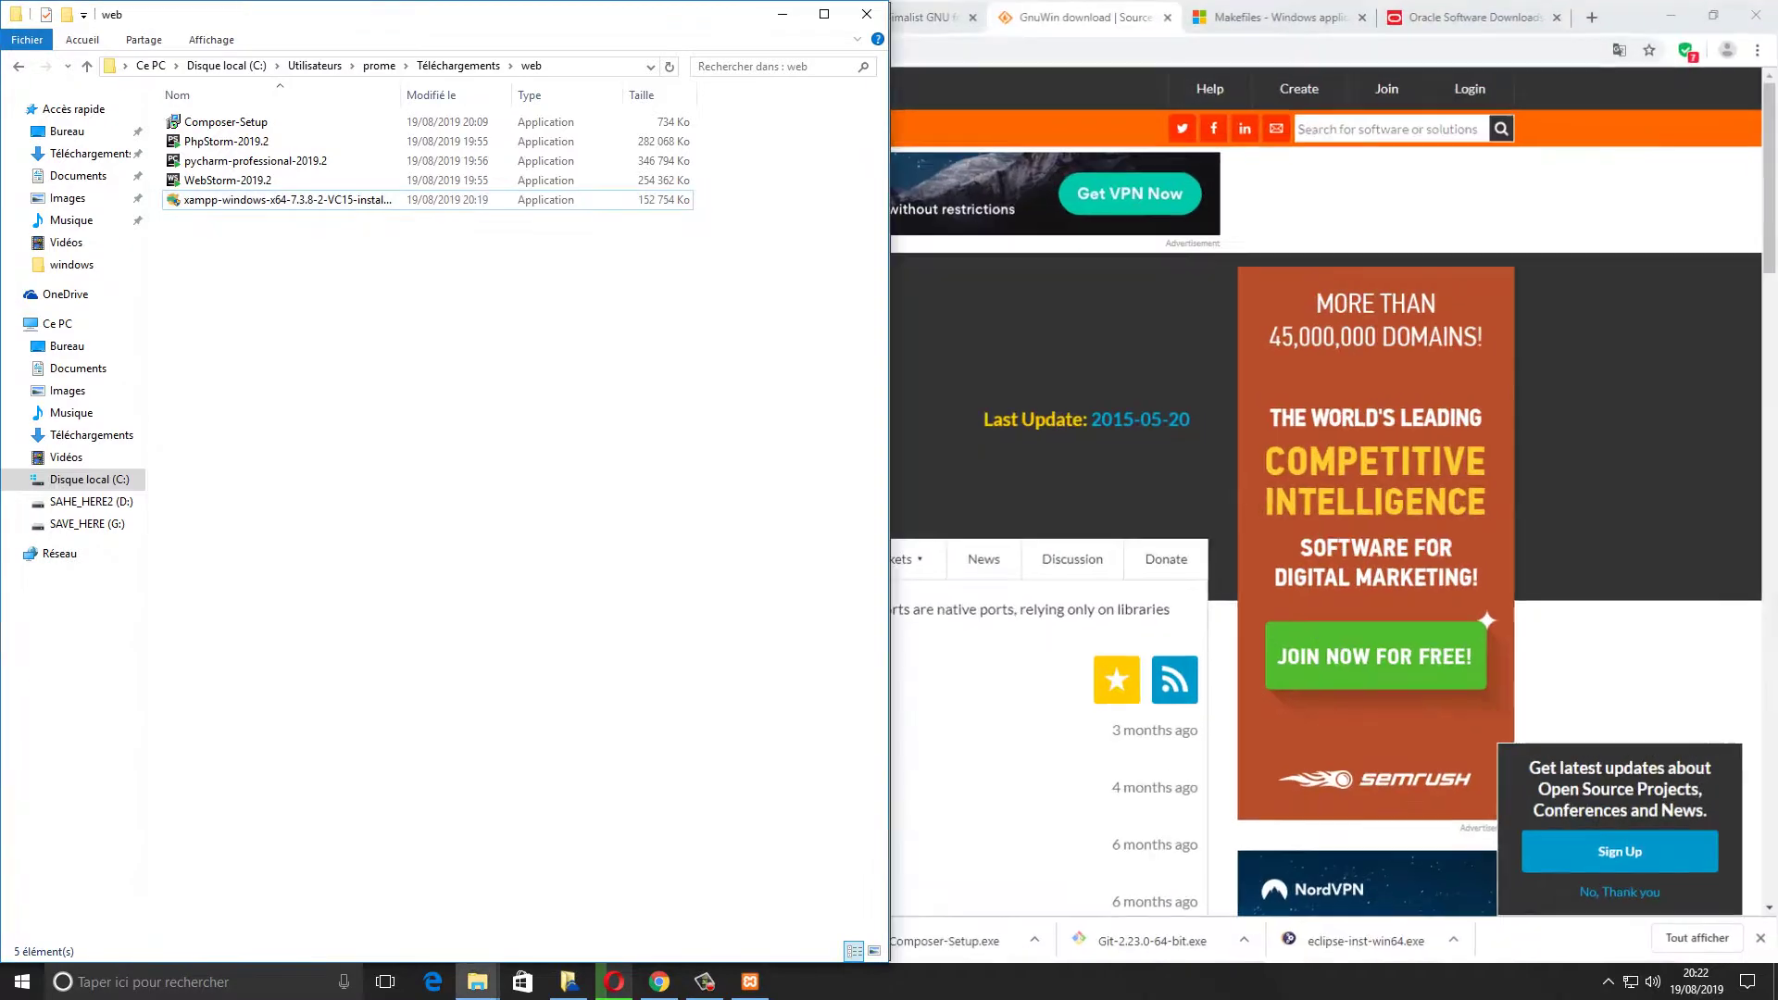
Launch the PhpStorm-2019.2 installer from the web folder, minimise Chrome and move the XAMPP setup window clear of the folder
{"action": "left_click", "coordinate": [234, 141]}
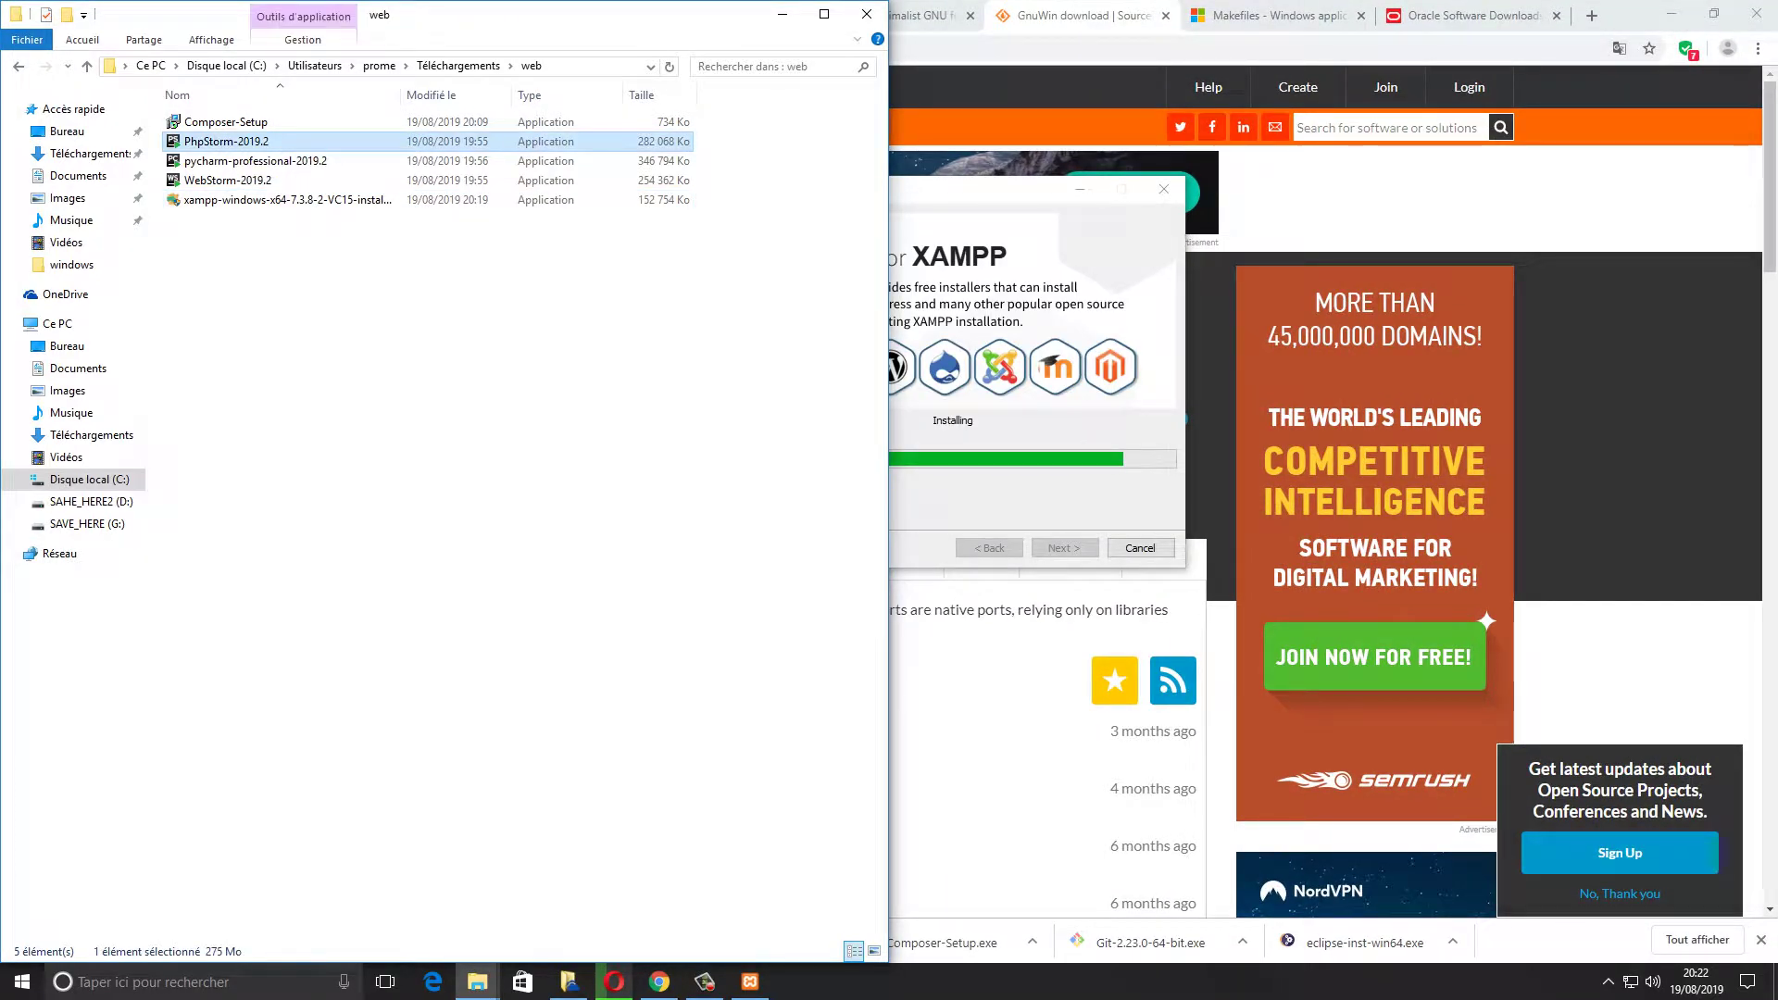
{"action": "left_click_drag", "start_coordinate": [982, 189], "coordinate": [1048, 168]}
{"action": "left_click", "coordinate": [1671, 14]}
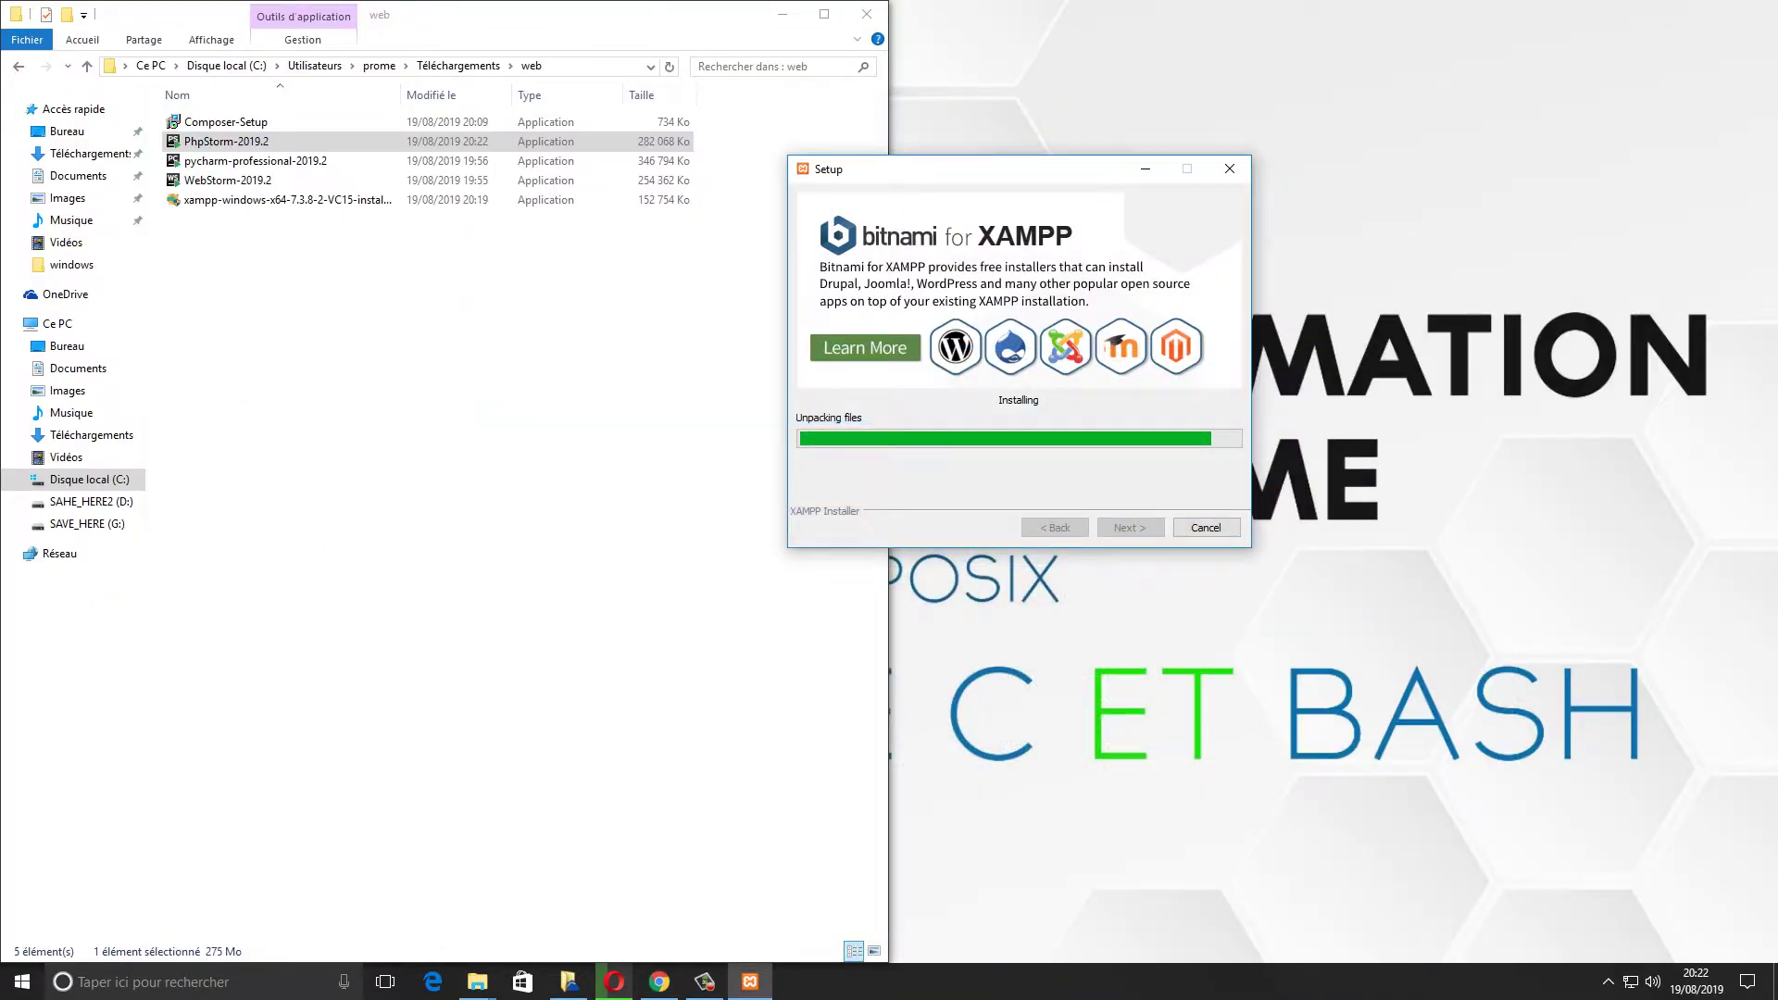
{"action": "left_click_drag", "start_coordinate": [926, 169], "coordinate": [1071, 123]}
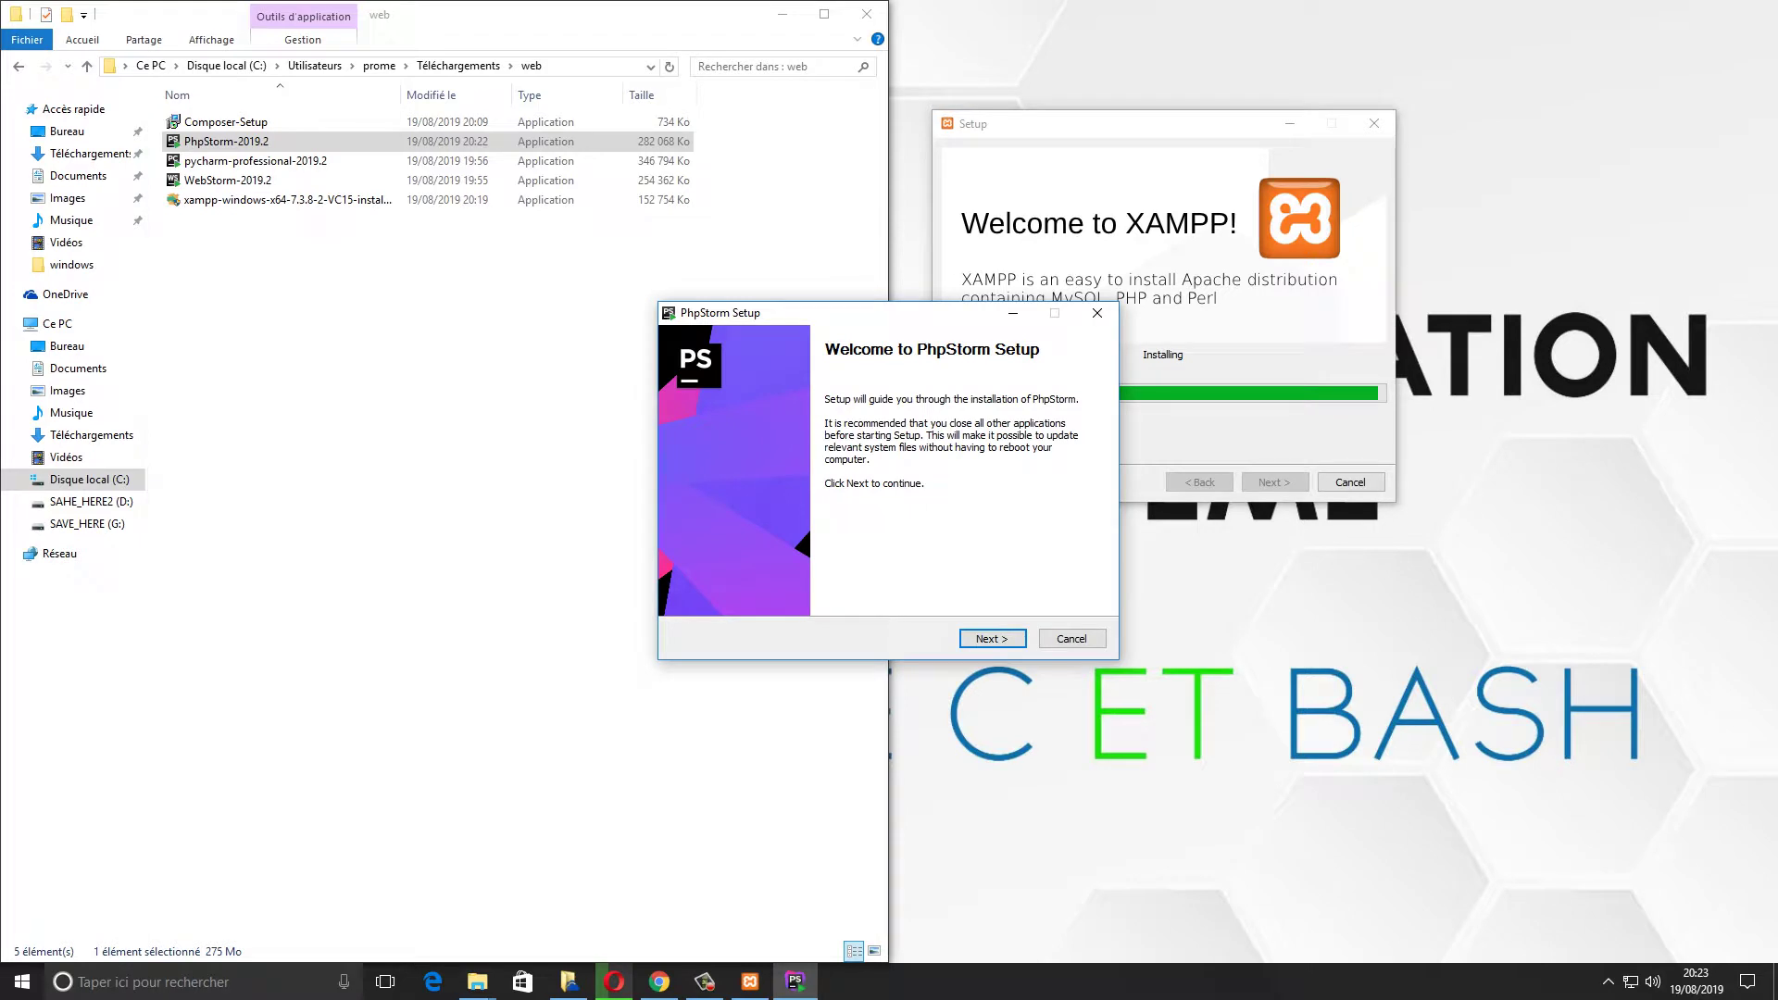
Change the drive of PhpStorm's destination folder to G, keeping the Program Files\JetBrains\PhpStorm 2019.2 path
{"action": "left_click_drag", "start_coordinate": [861, 313], "coordinate": [467, 267]}
{"action": "key", "text": "Return"}
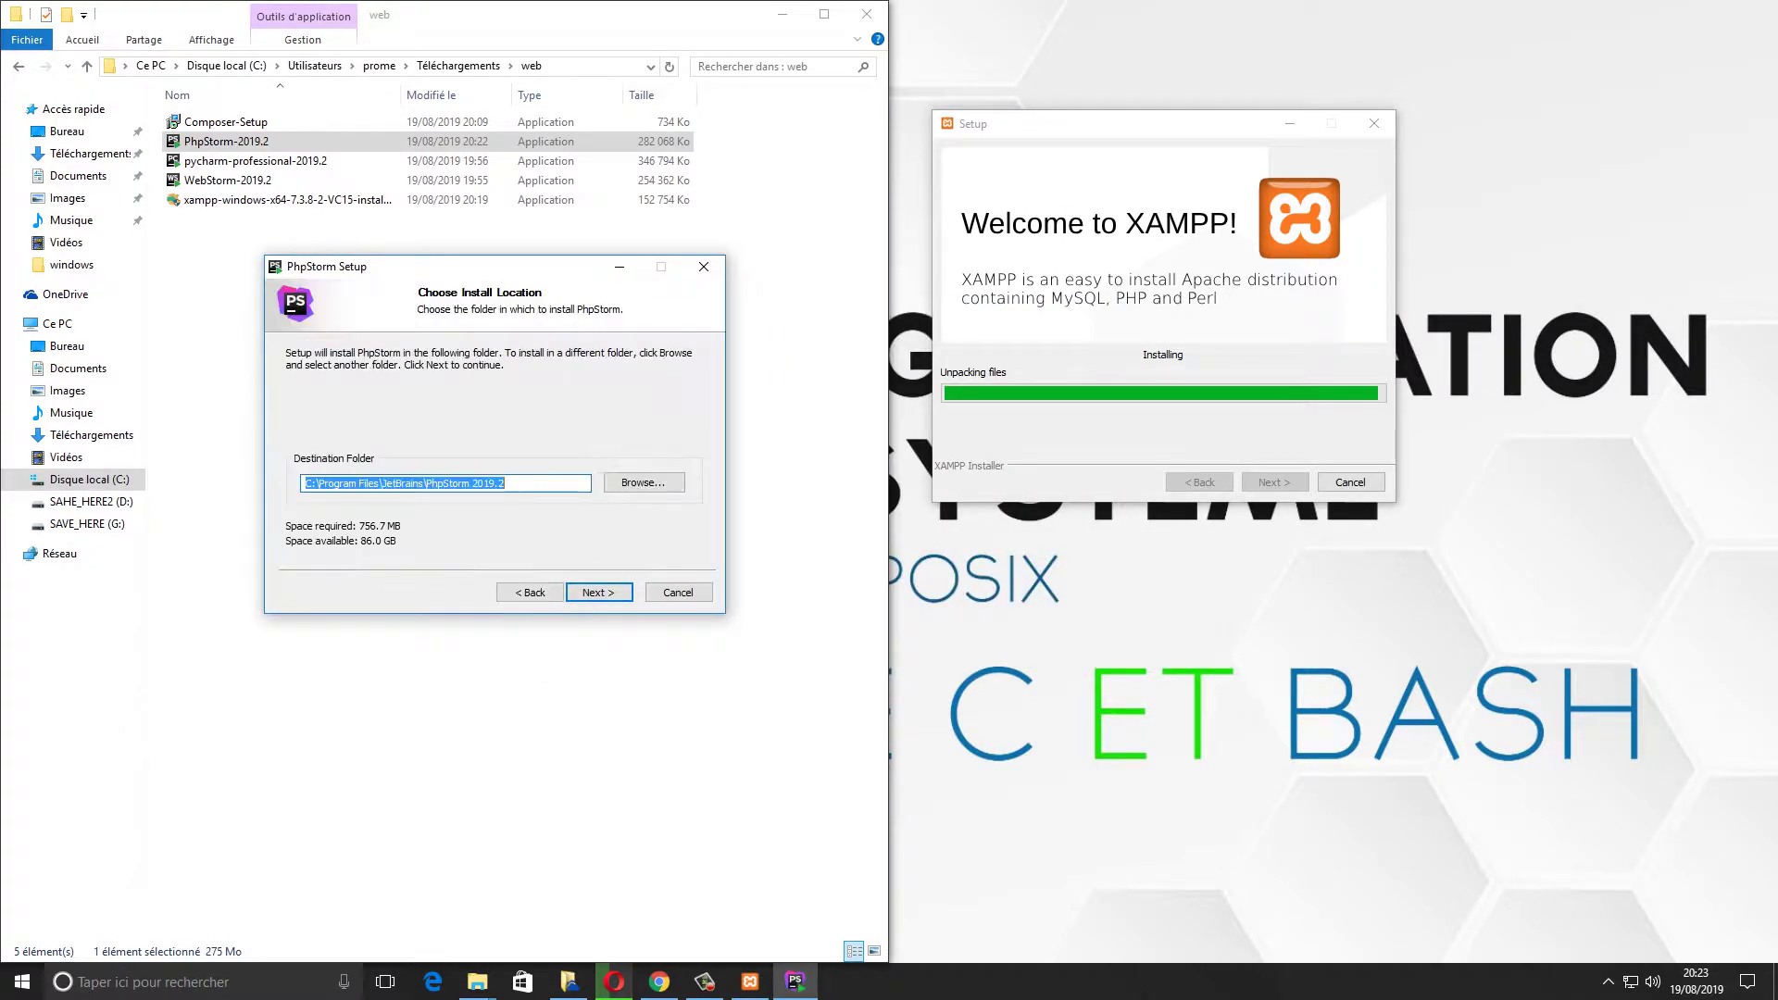
{"action": "left_click_drag", "start_coordinate": [313, 483], "coordinate": [305, 483]}
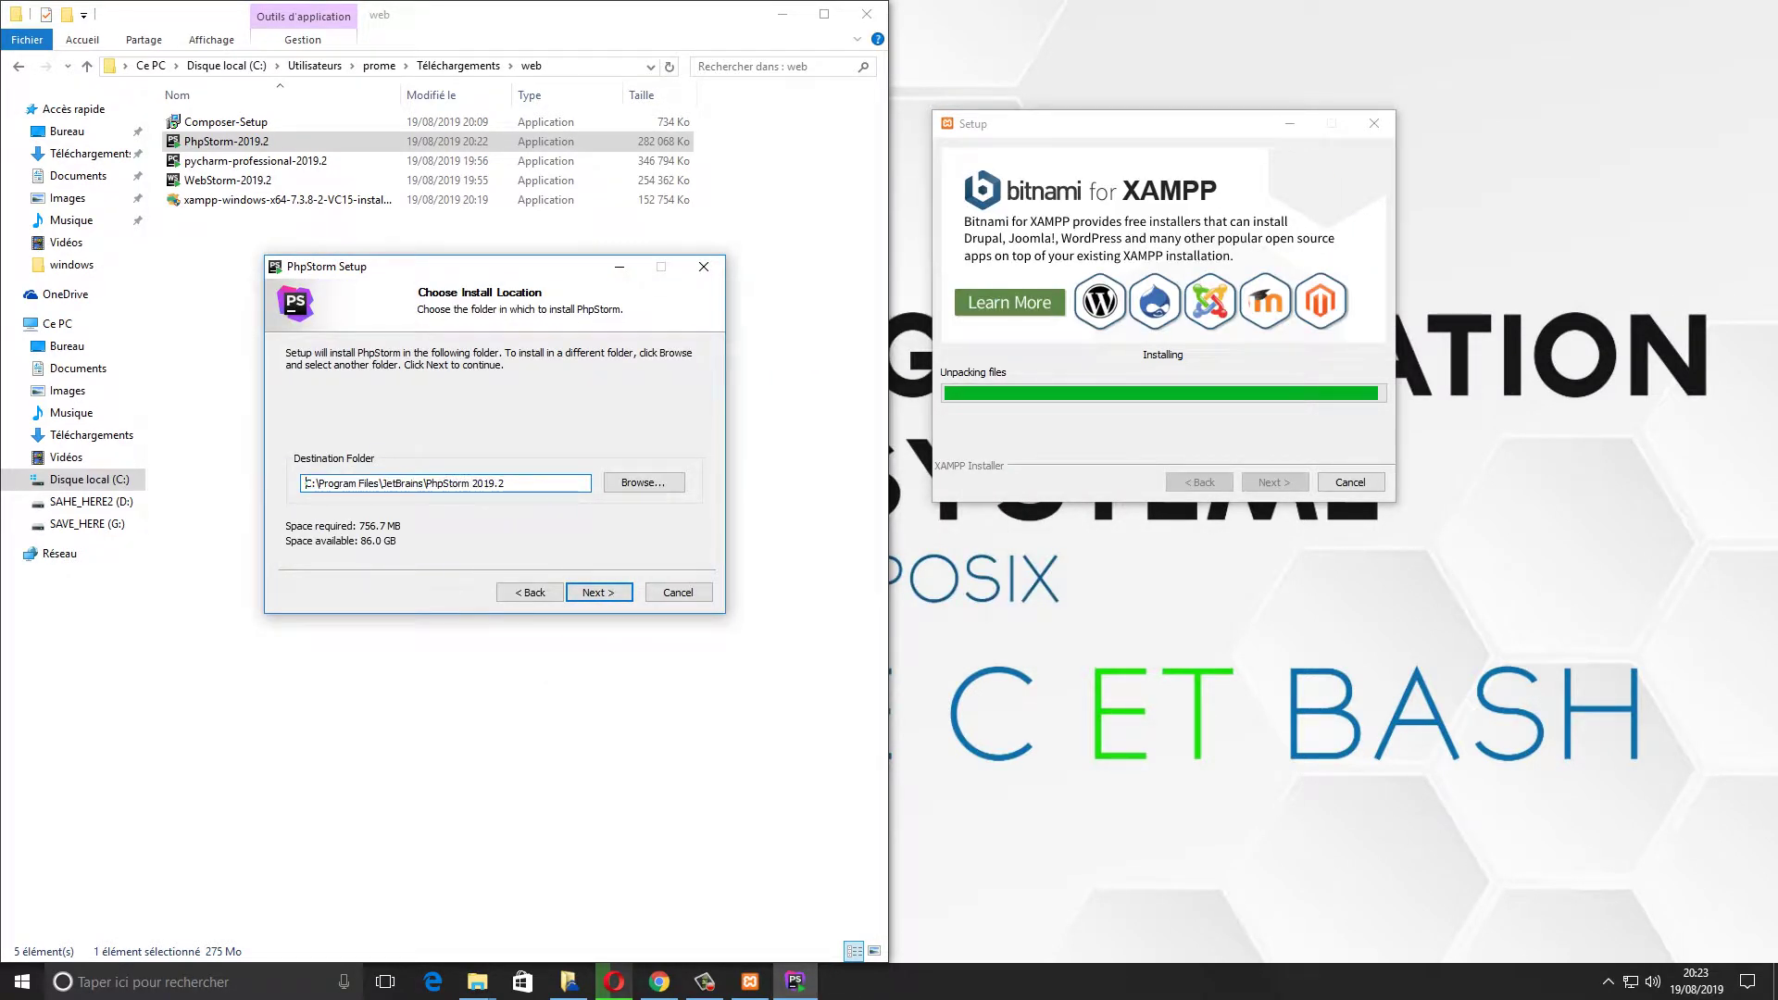
{"action": "type", "text": "g"}
{"action": "key", "text": "Return"}
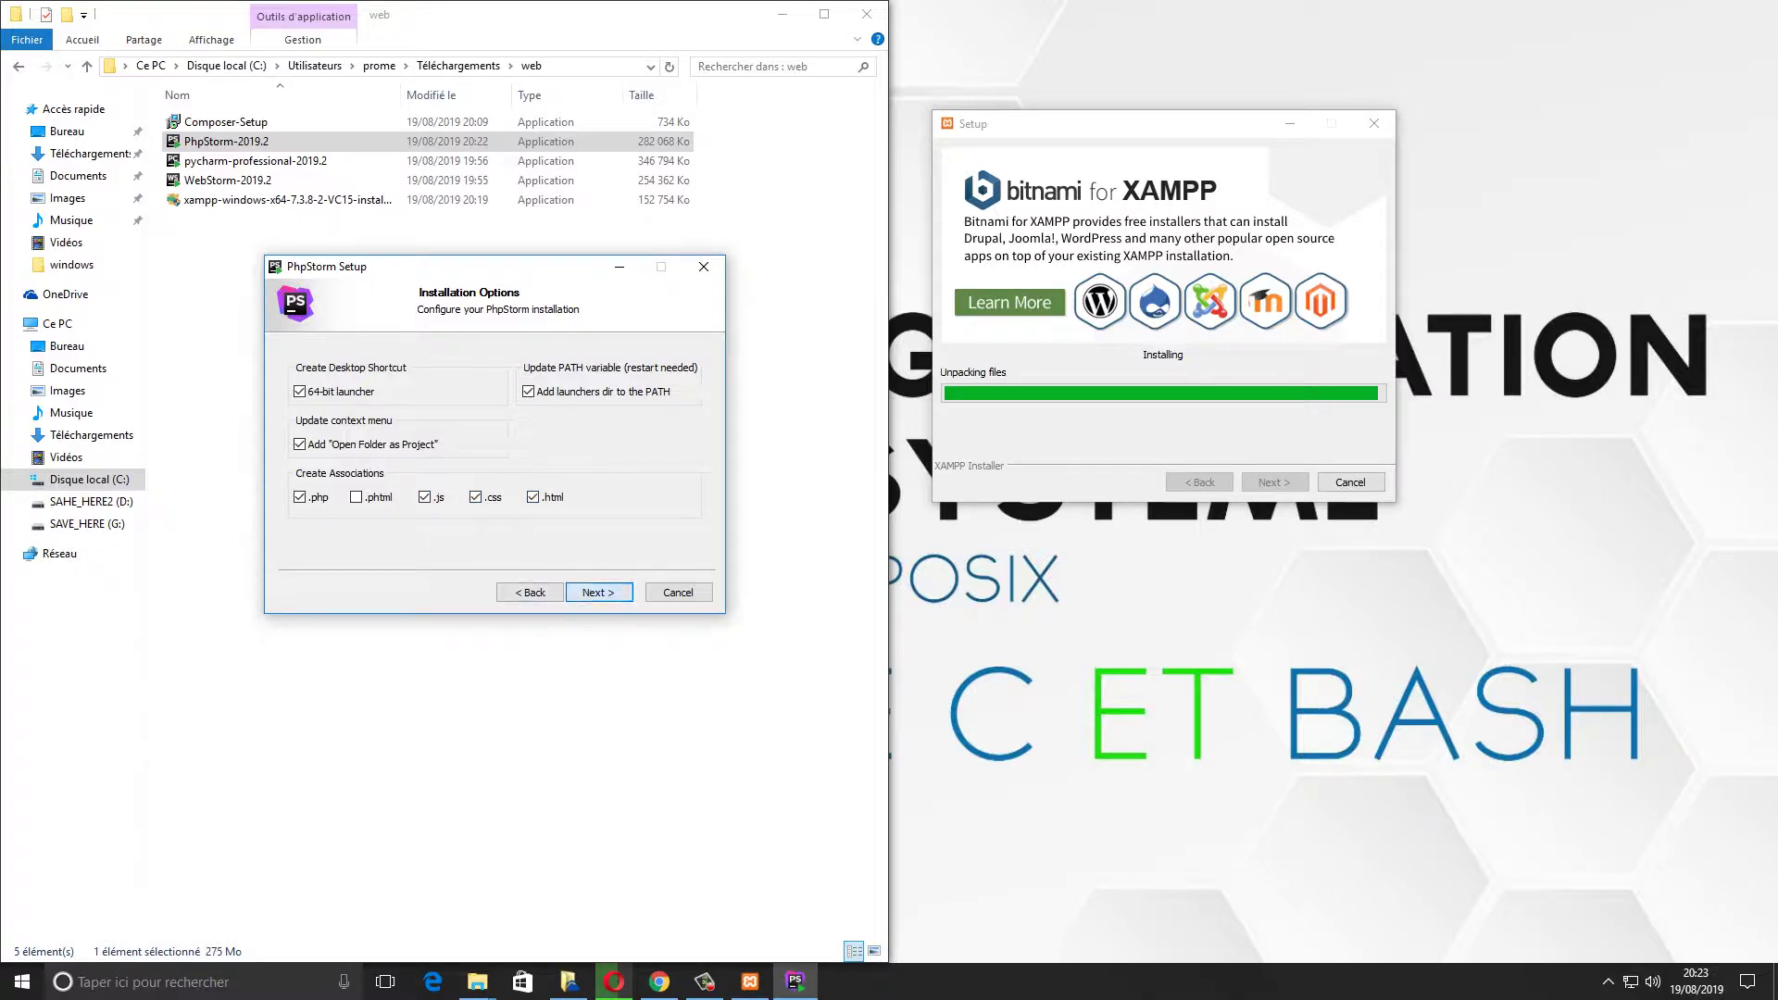
Accept the PhpStorm options with the 64-bit launcher, PATH and .php, .js, .css, .html associations, and install with the JetBrains Start Menu folder
{"action": "key", "text": "Return"}
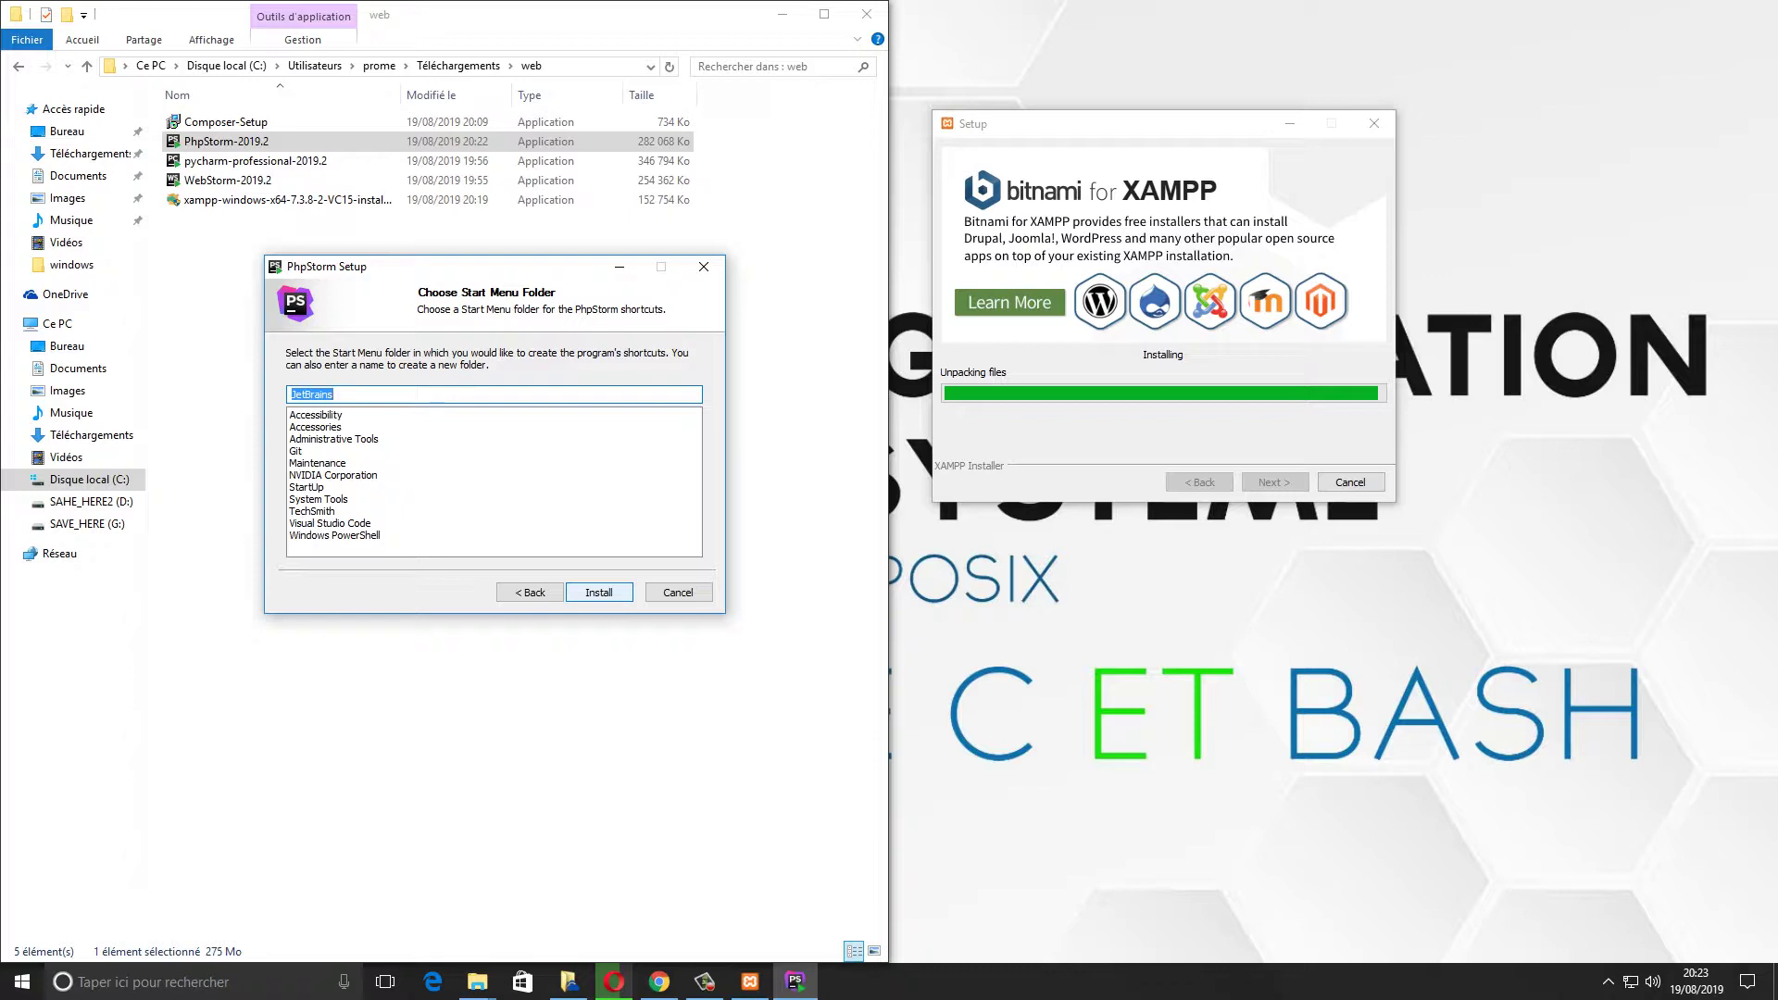
{"action": "key", "text": "Return"}
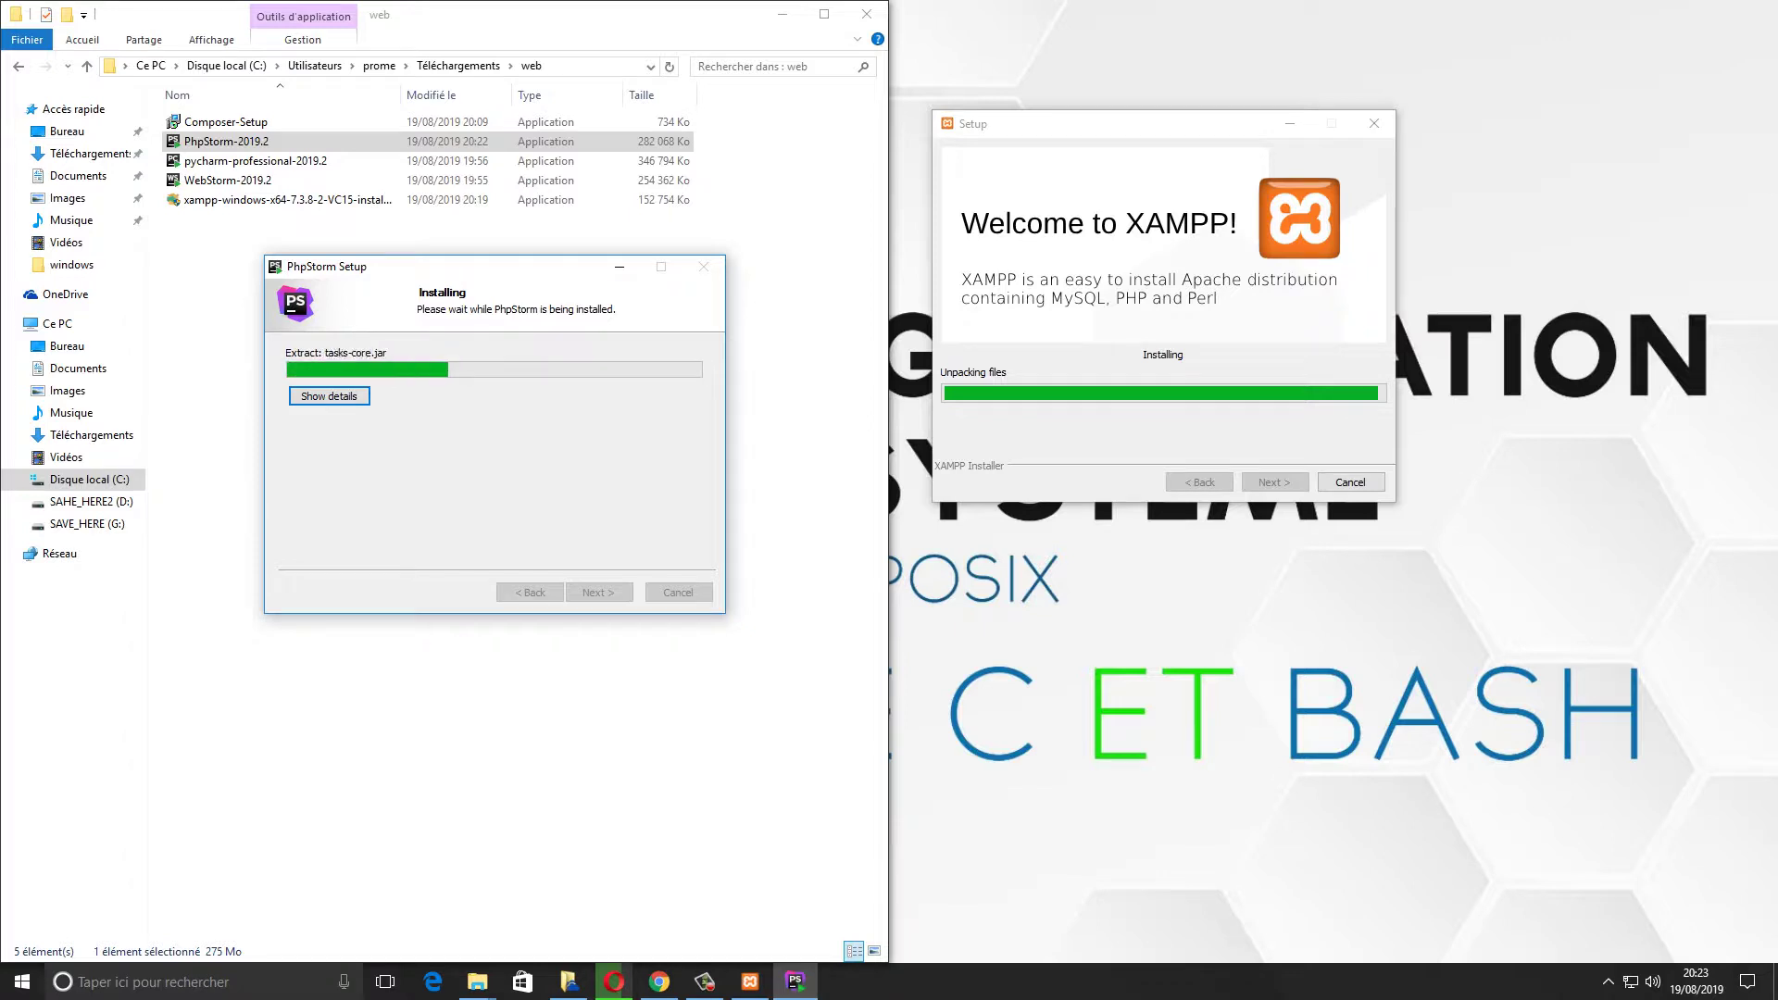
{"action": "left_click", "coordinate": [500, 268]}
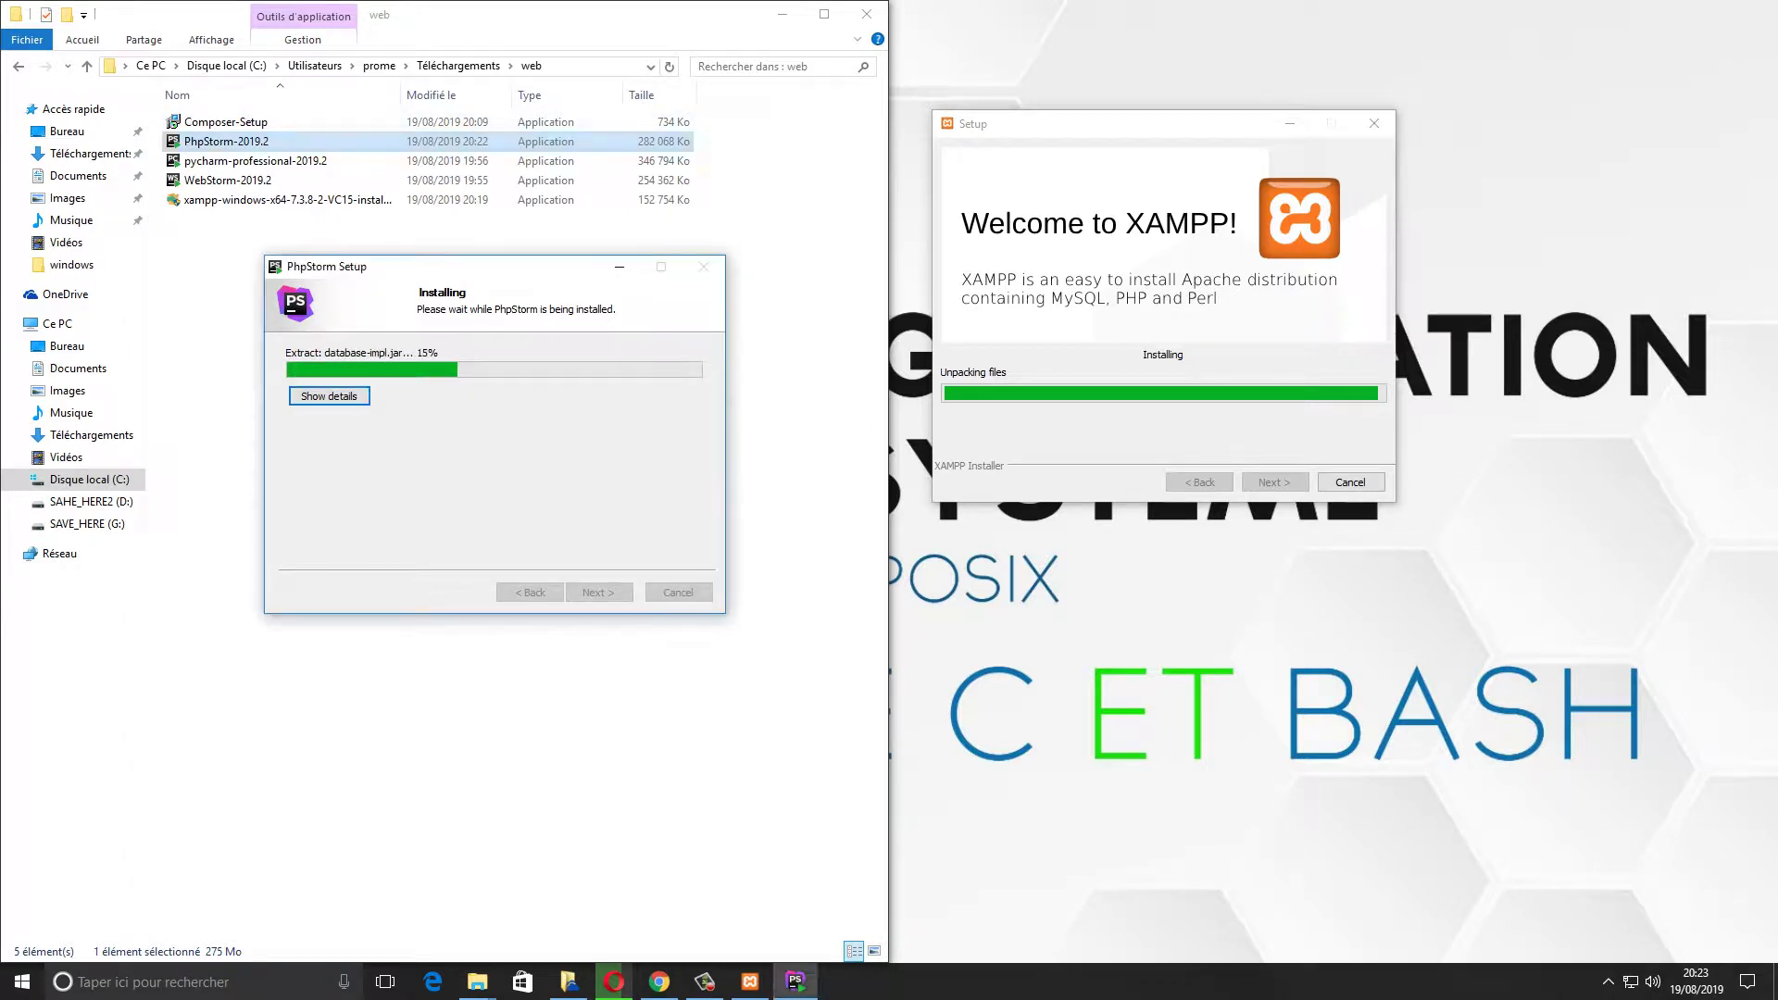
Launch the pycharm-professional-2019.2 installer and minimise the web folder window
{"action": "double_click", "coordinate": [255, 161]}
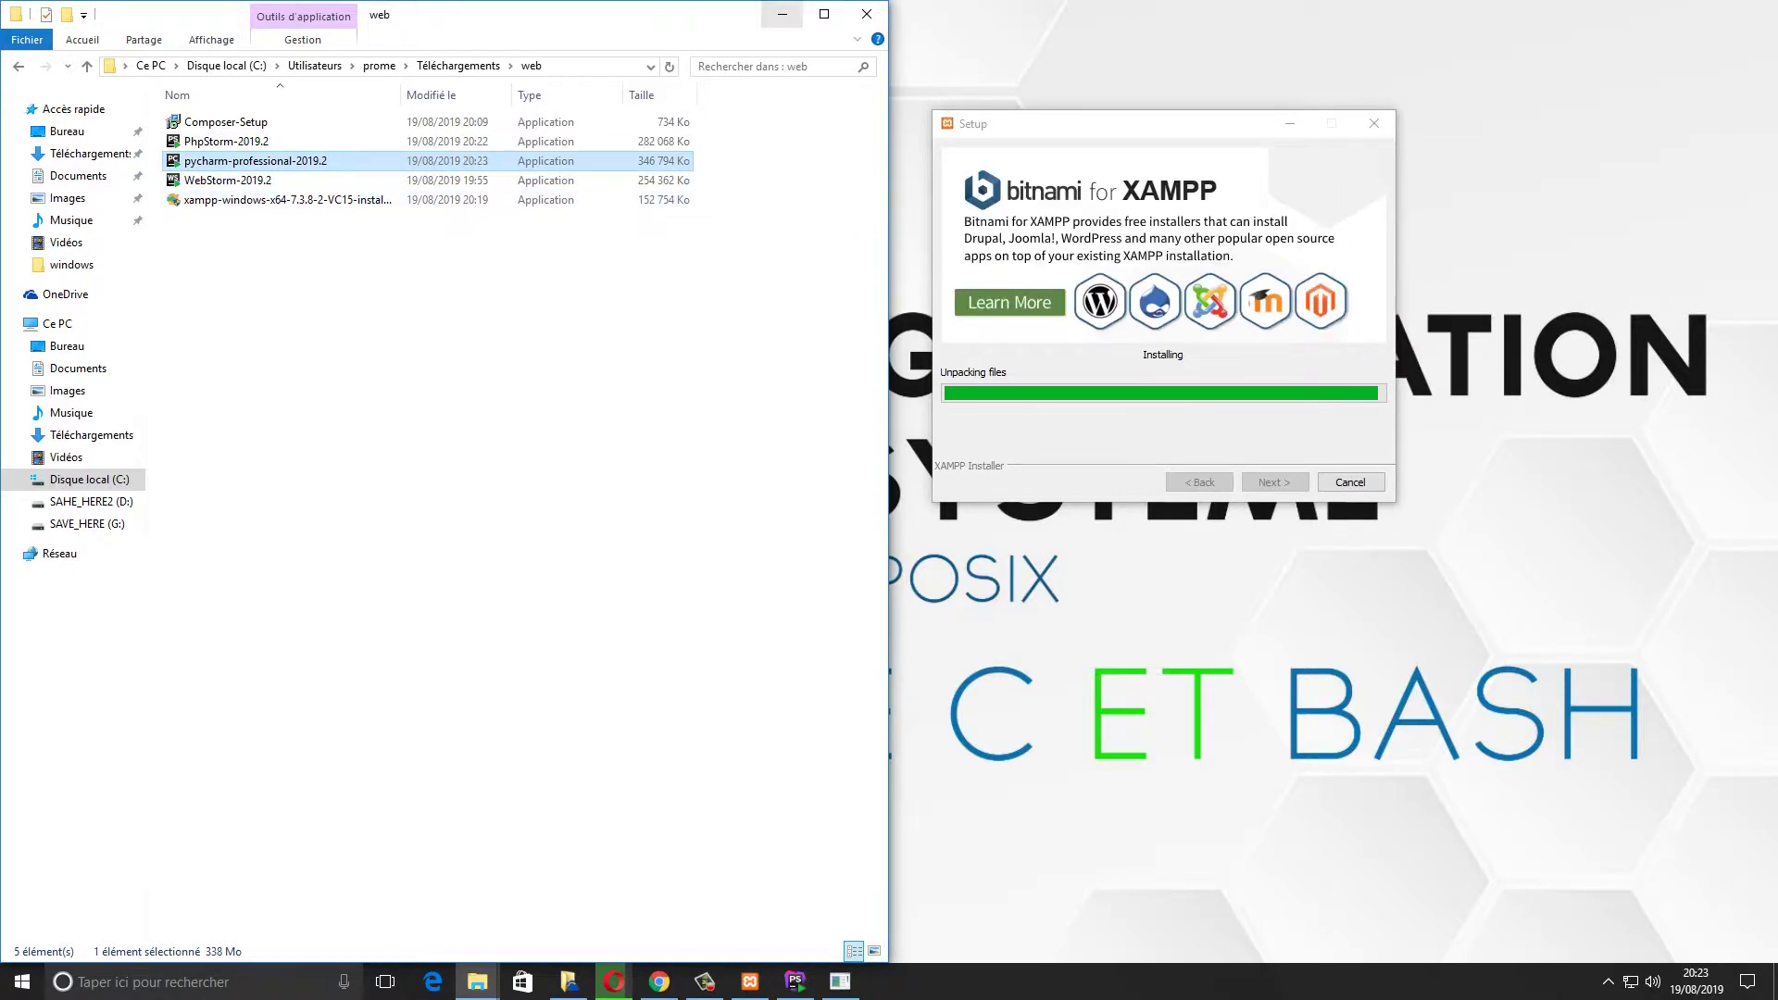
{"action": "left_click", "coordinate": [781, 14]}
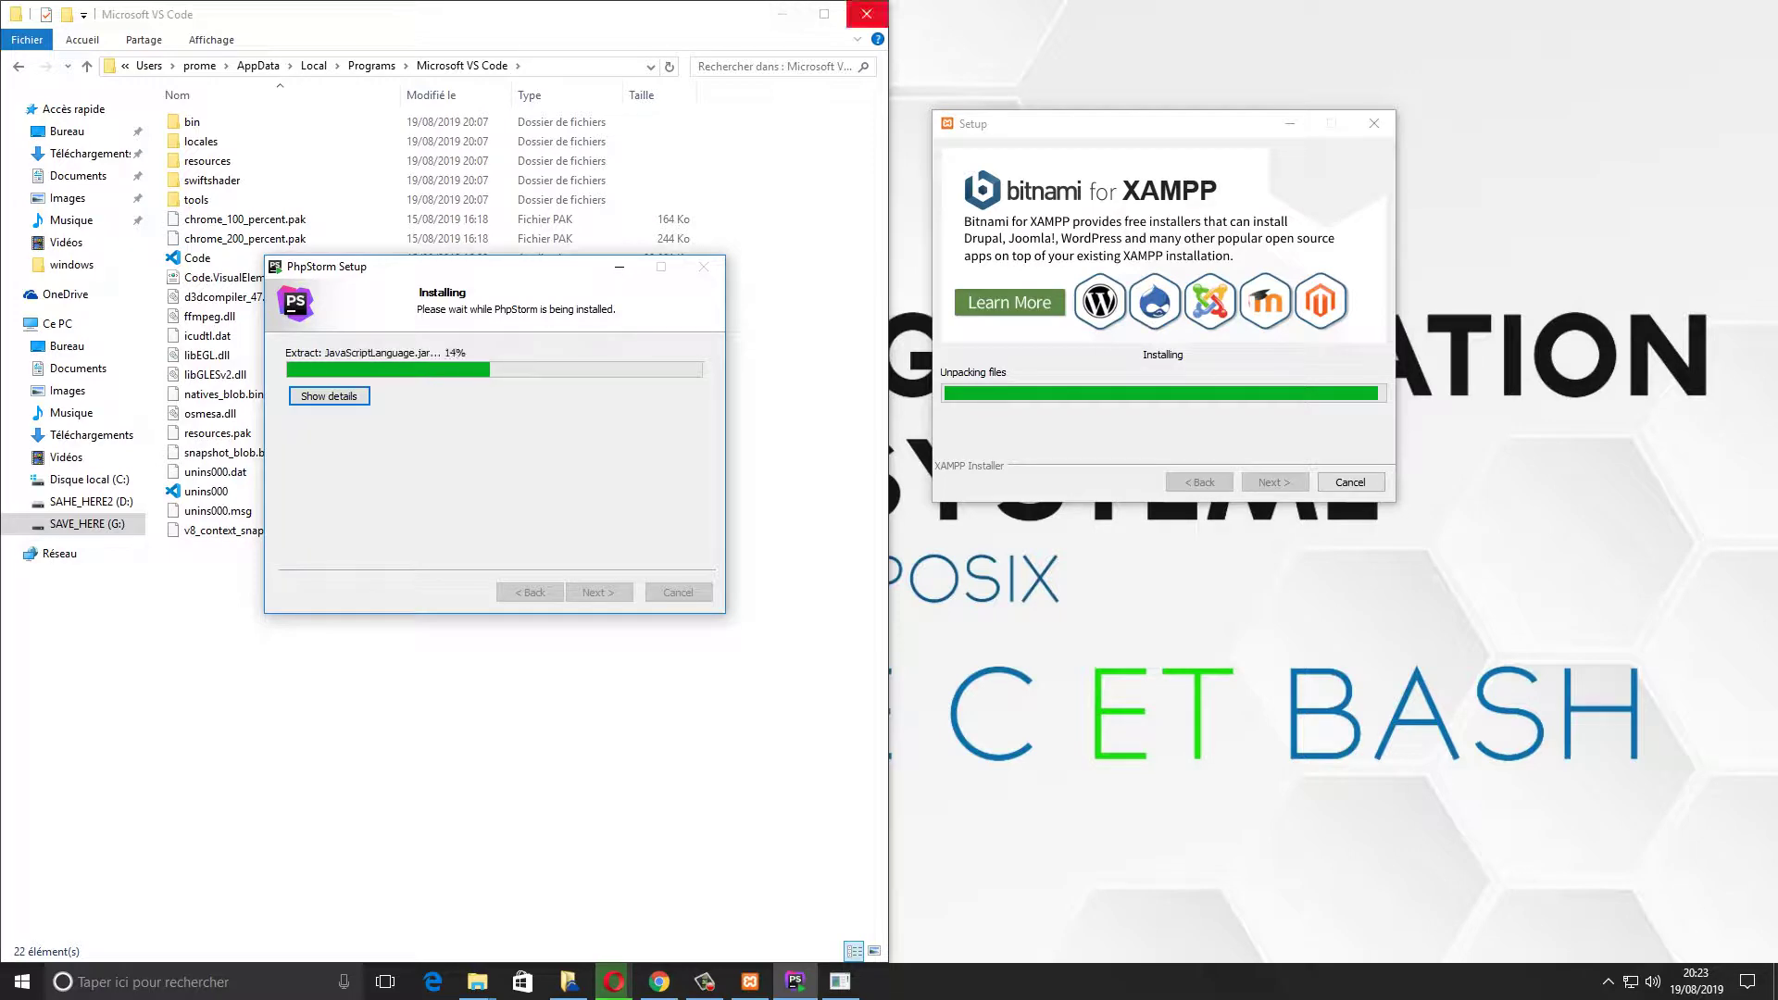
{"action": "left_click", "coordinate": [867, 14]}
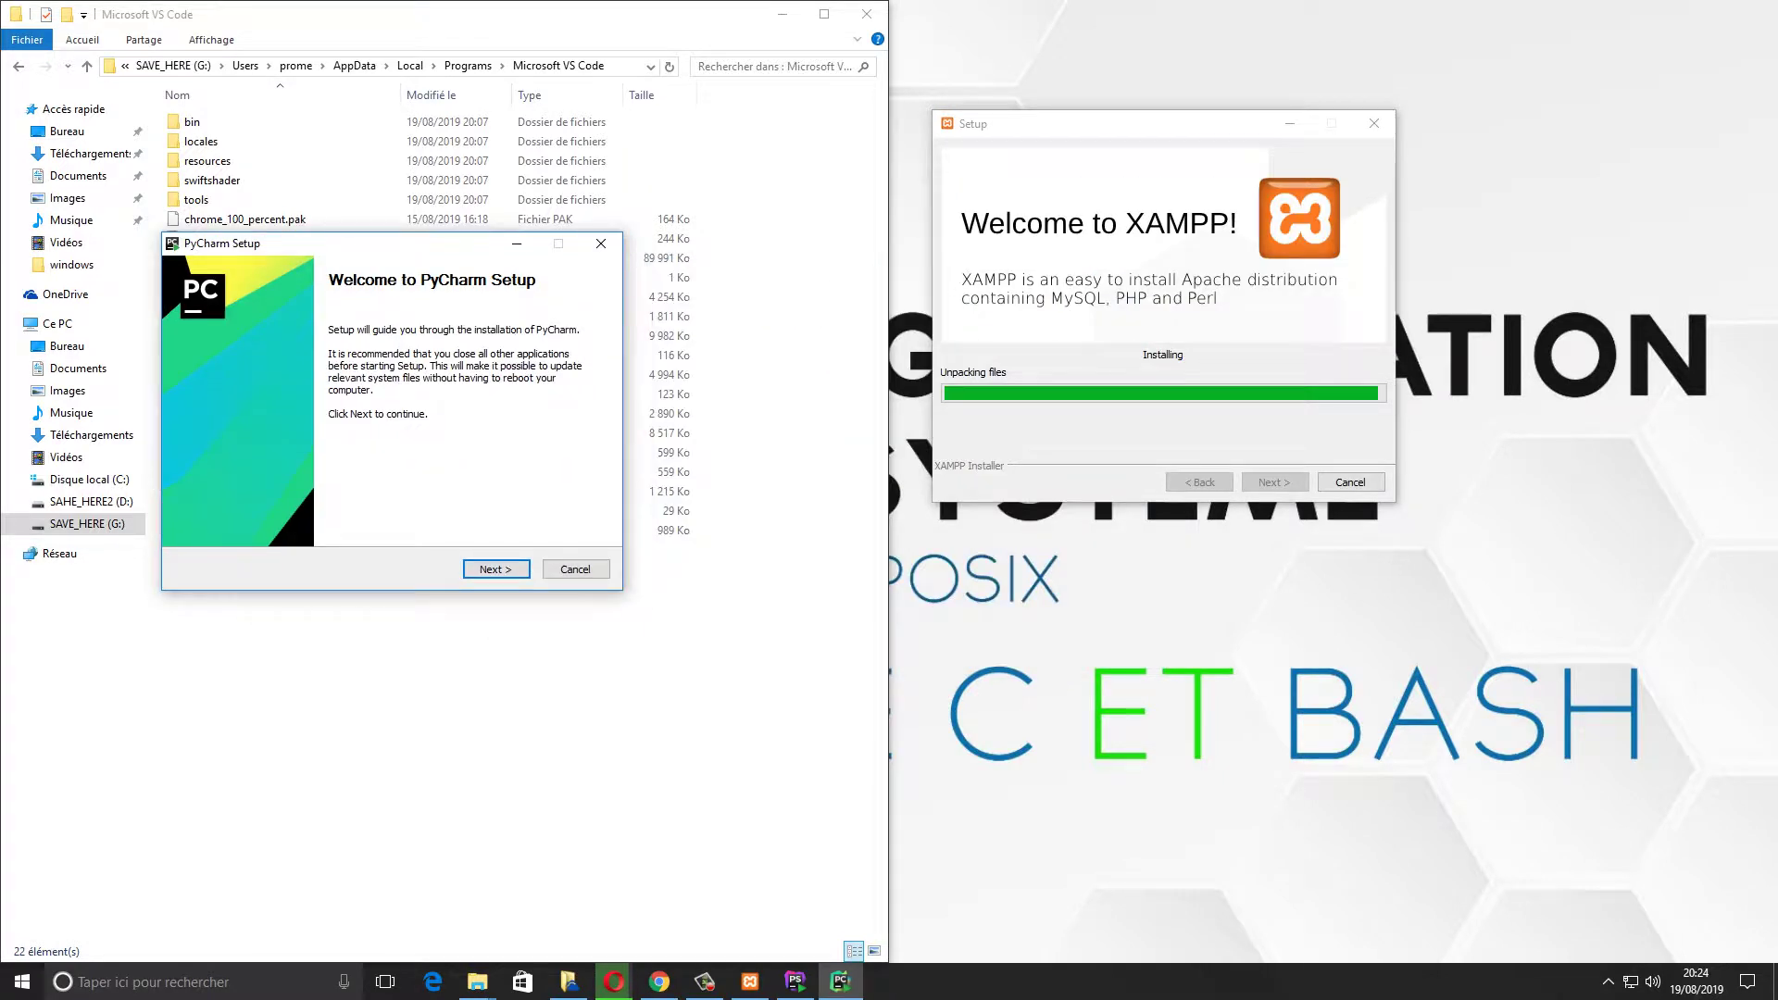
Change the drive of PyCharm's destination folder to G, keeping the Program Files\JetBrains\PyCharm 2019.2 path
{"action": "key", "text": "Return"}
{"action": "left_click", "coordinate": [210, 460]}
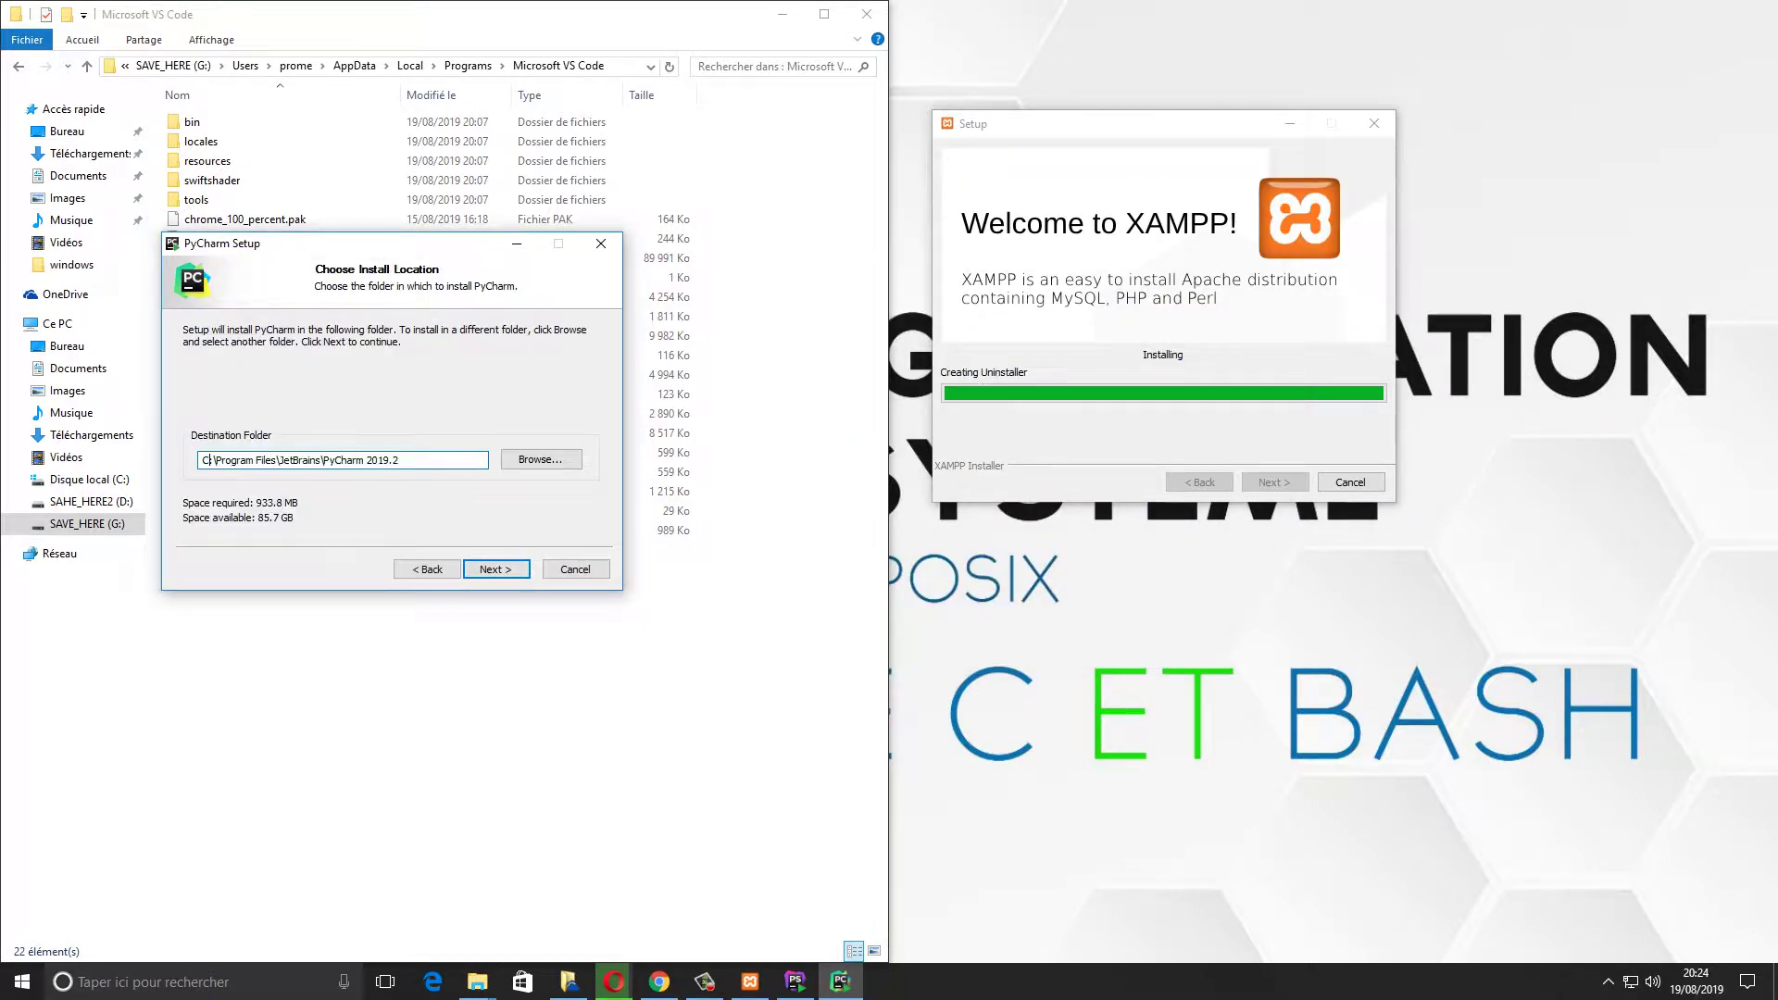
{"action": "key", "text": "BackSpace"}
{"action": "type", "text": "g"}
{"action": "key", "text": "Return"}
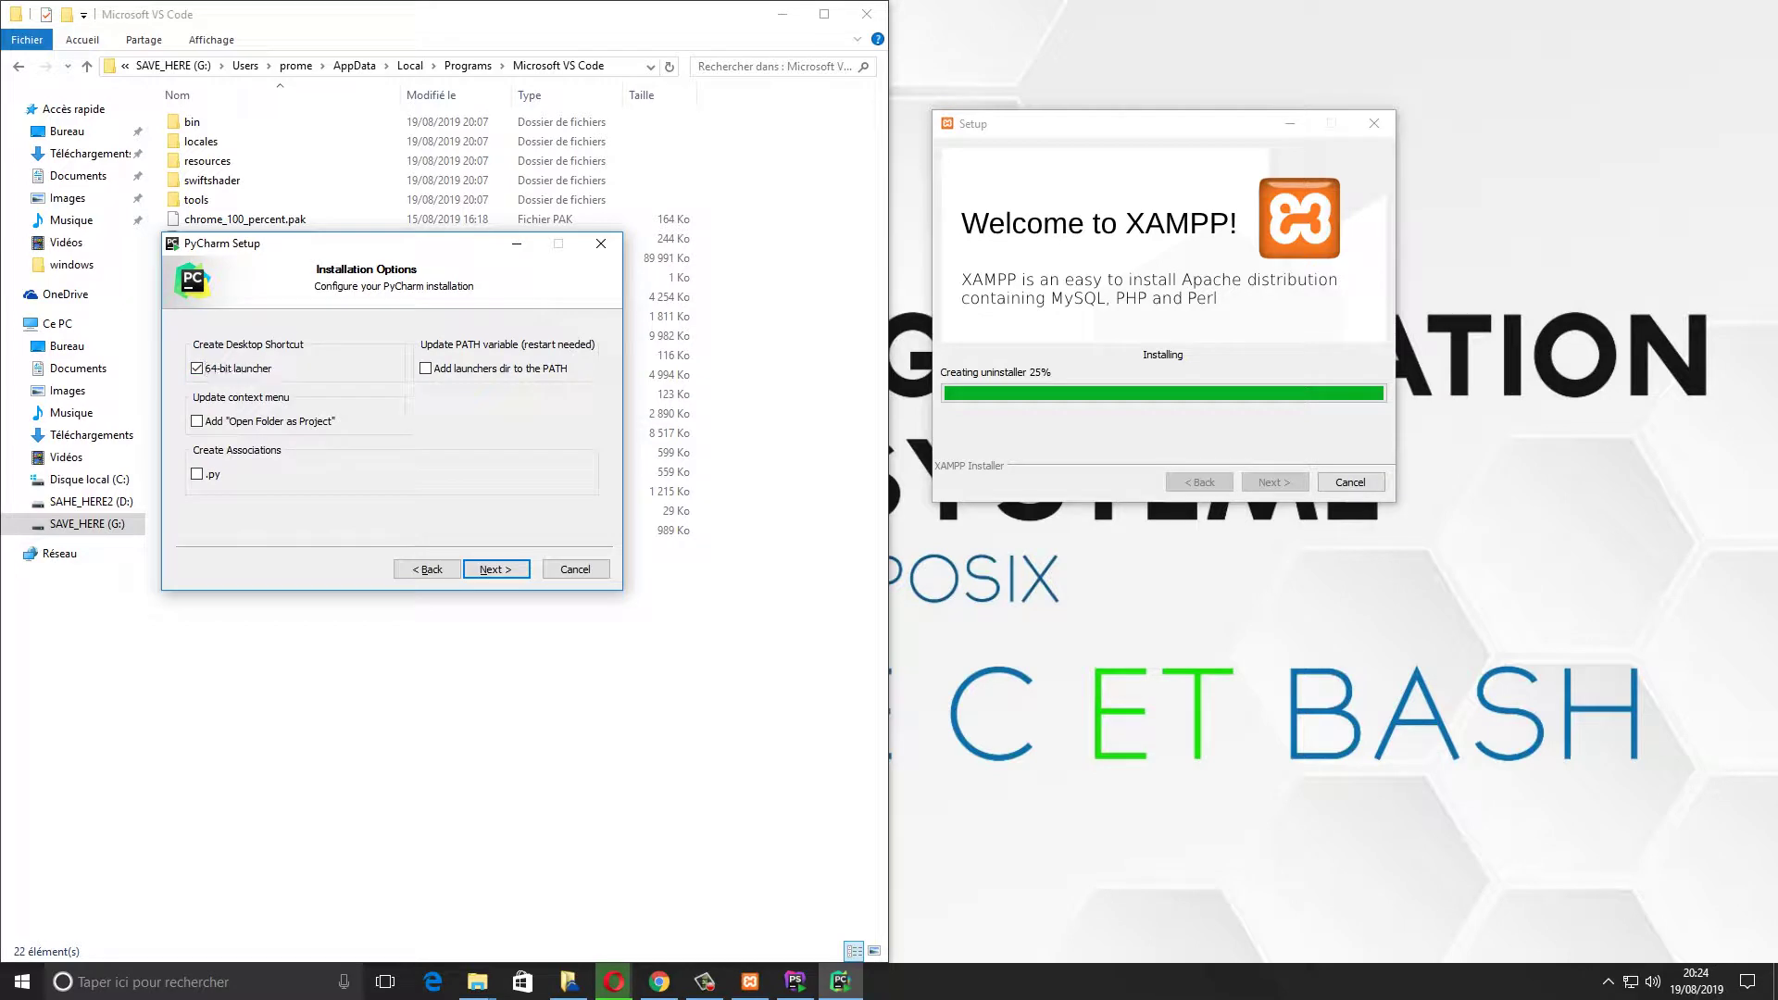
Enable PyCharm's launchers in PATH, Open Folder as Project and .py association alongside the 64-bit launcher, and start the installation
{"action": "left_click", "coordinate": [426, 368]}
{"action": "left_click", "coordinate": [197, 421]}
{"action": "left_click", "coordinate": [197, 474]}
{"action": "key", "text": "Return"}
{"action": "key", "text": "Return"}
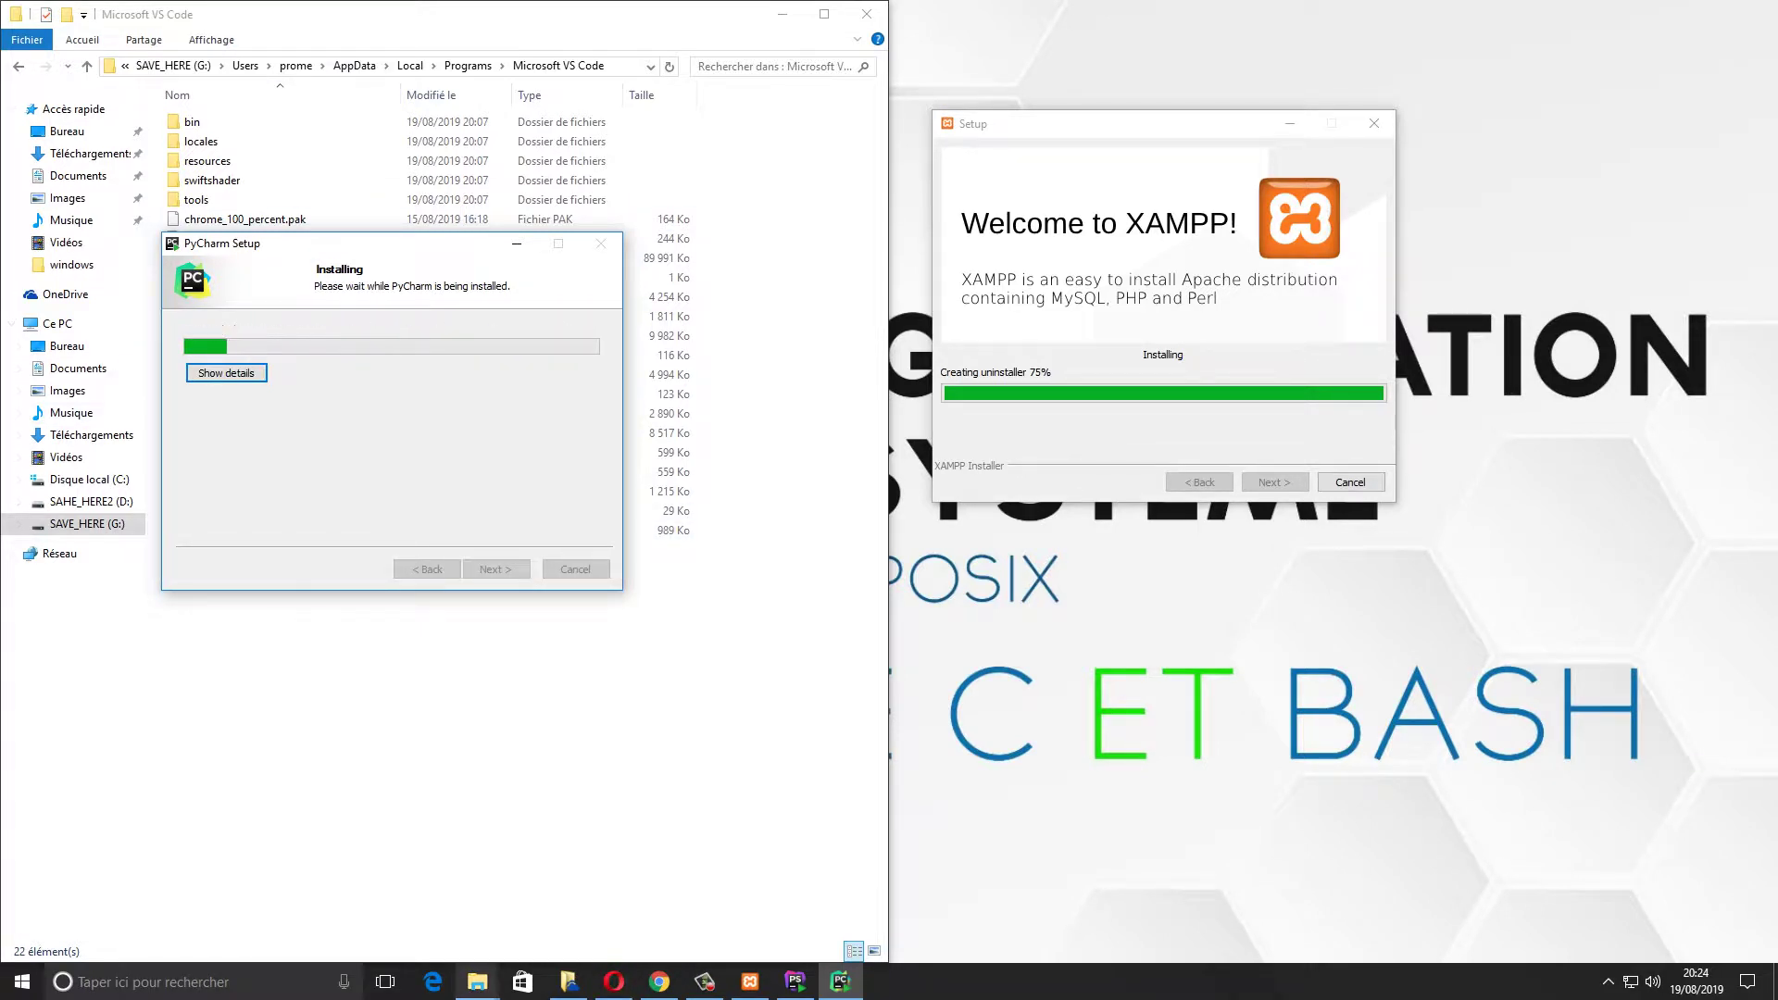
Launch the WebStorm-2019.2 installer from the web downloads folder
{"action": "mouse_move", "coordinate": [477, 982]}
{"action": "mouse_move", "coordinate": [784, 903]}
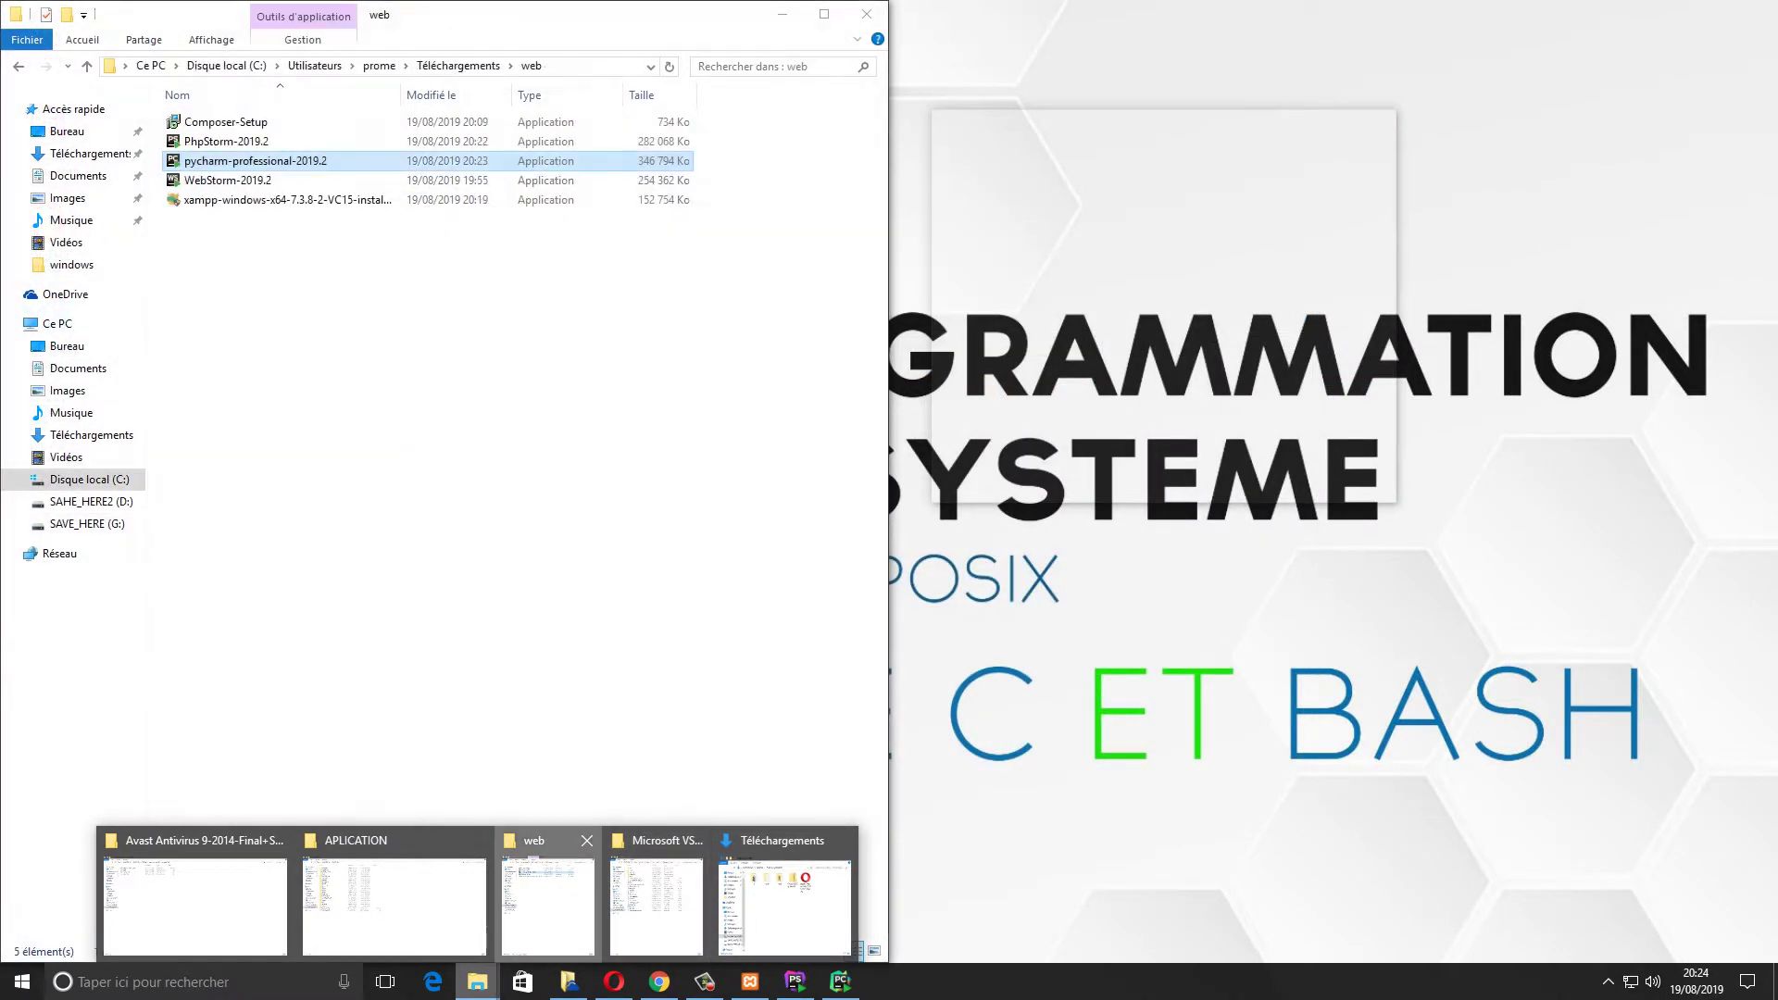
{"action": "left_click", "coordinate": [546, 903]}
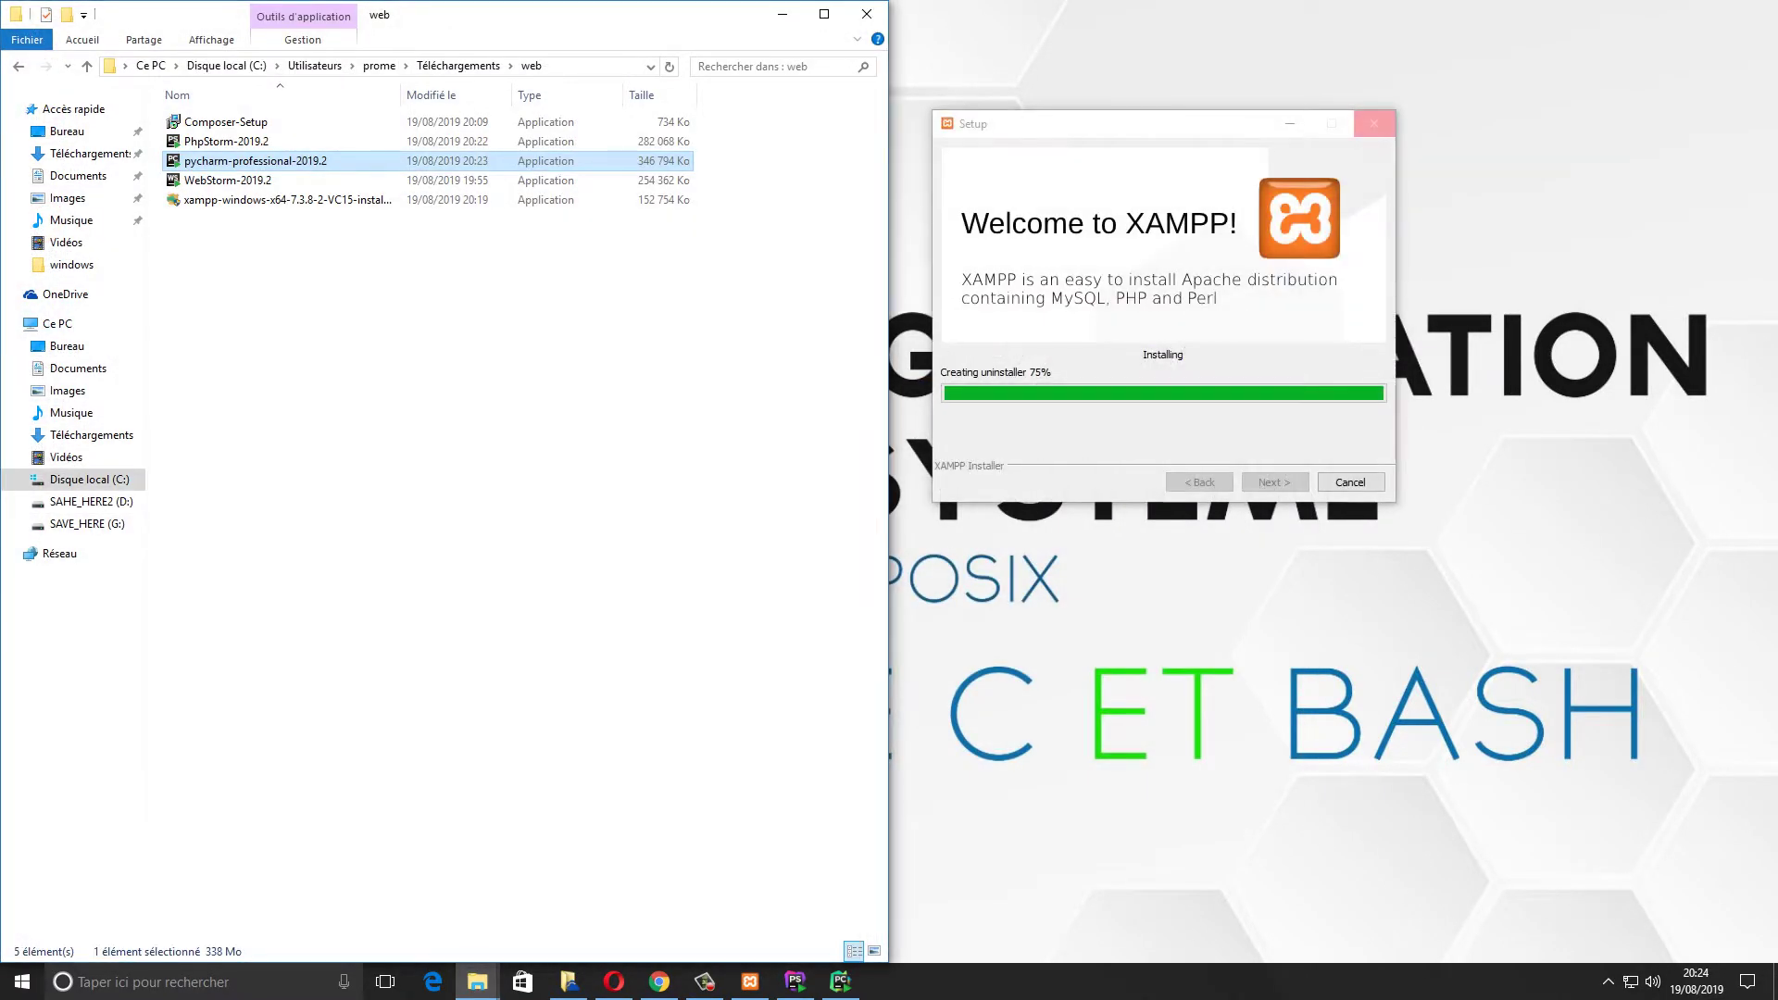
{"action": "double_click", "coordinate": [310, 179]}
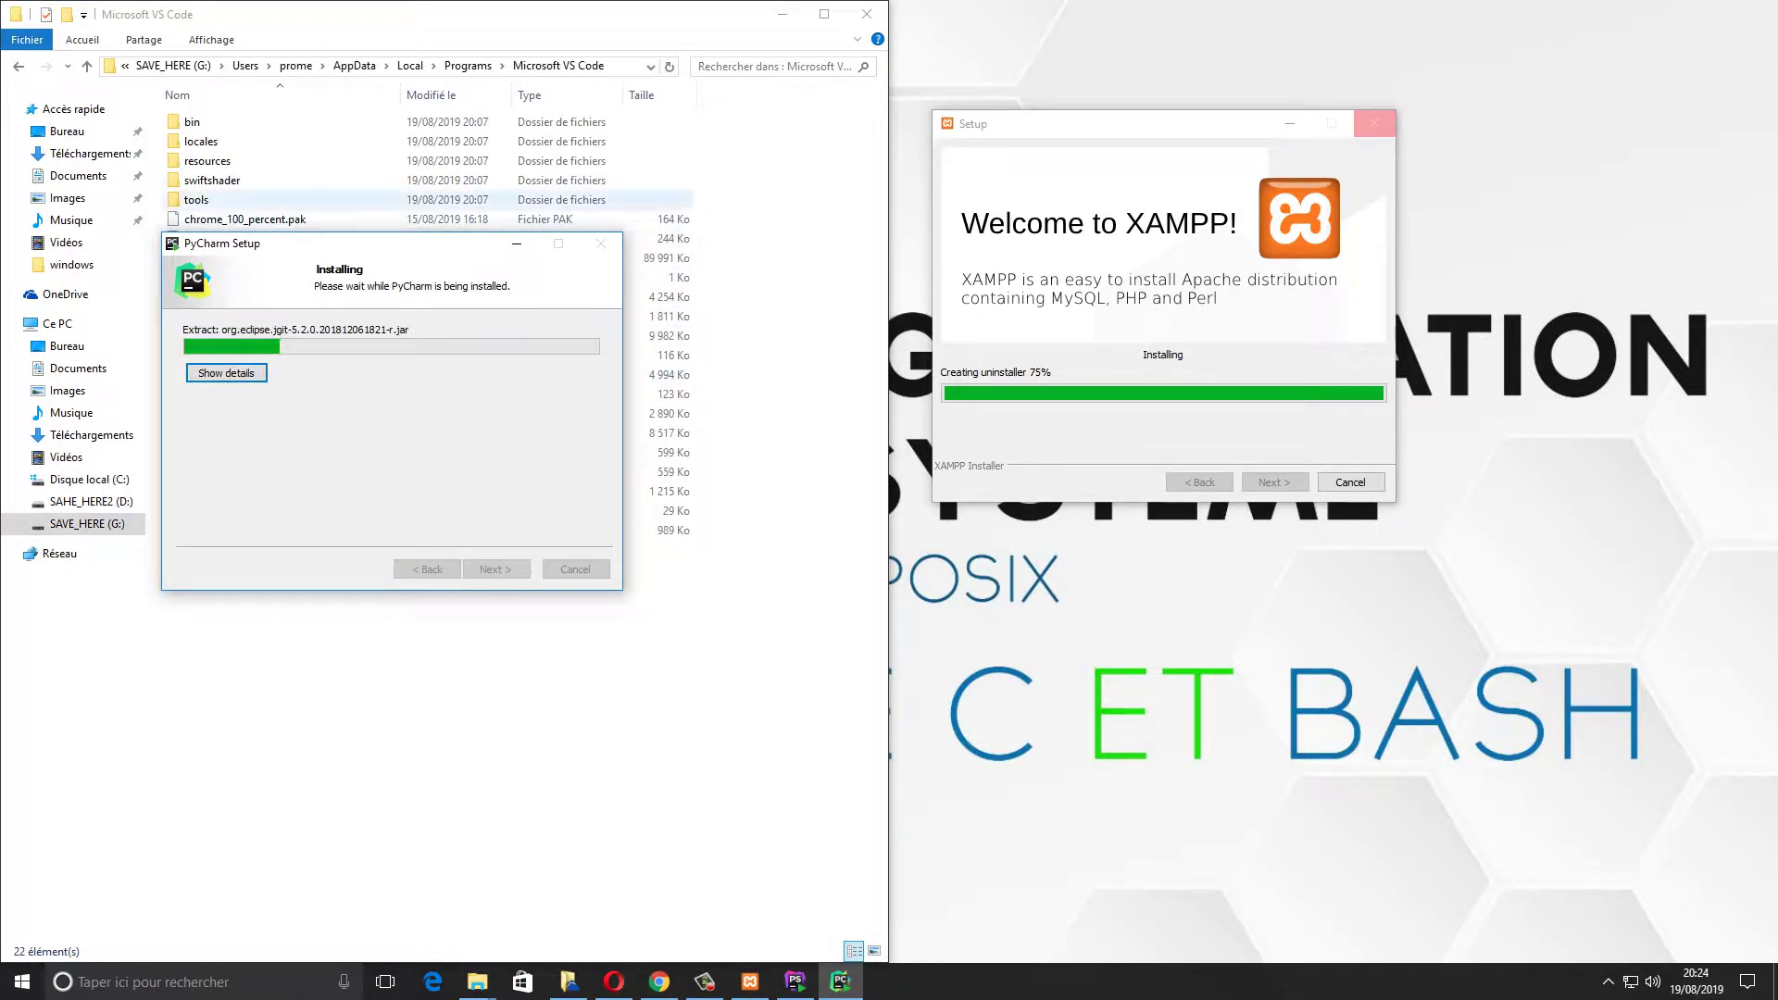
Go from the Microsoft VS Code folder up to the root of drive G, select Program Files, and minimise the window
{"action": "left_click", "coordinate": [778, 268]}
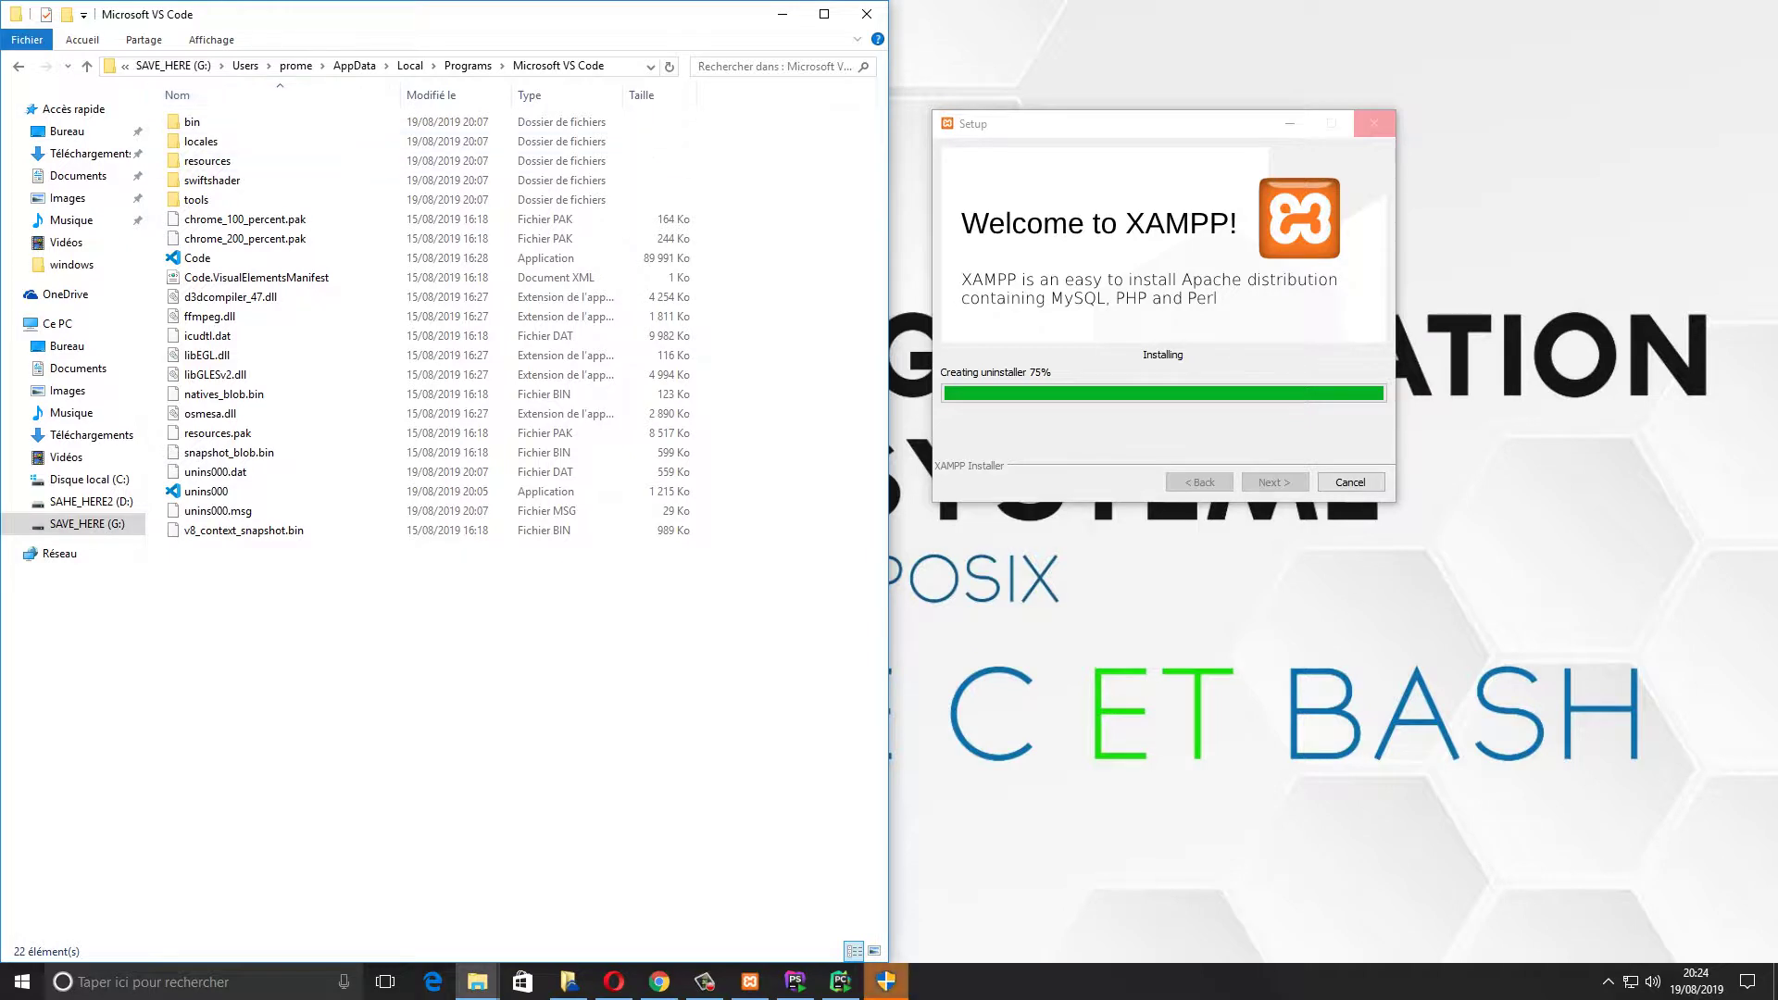
{"action": "left_click", "coordinate": [87, 65]}
{"action": "left_click", "coordinate": [87, 66]}
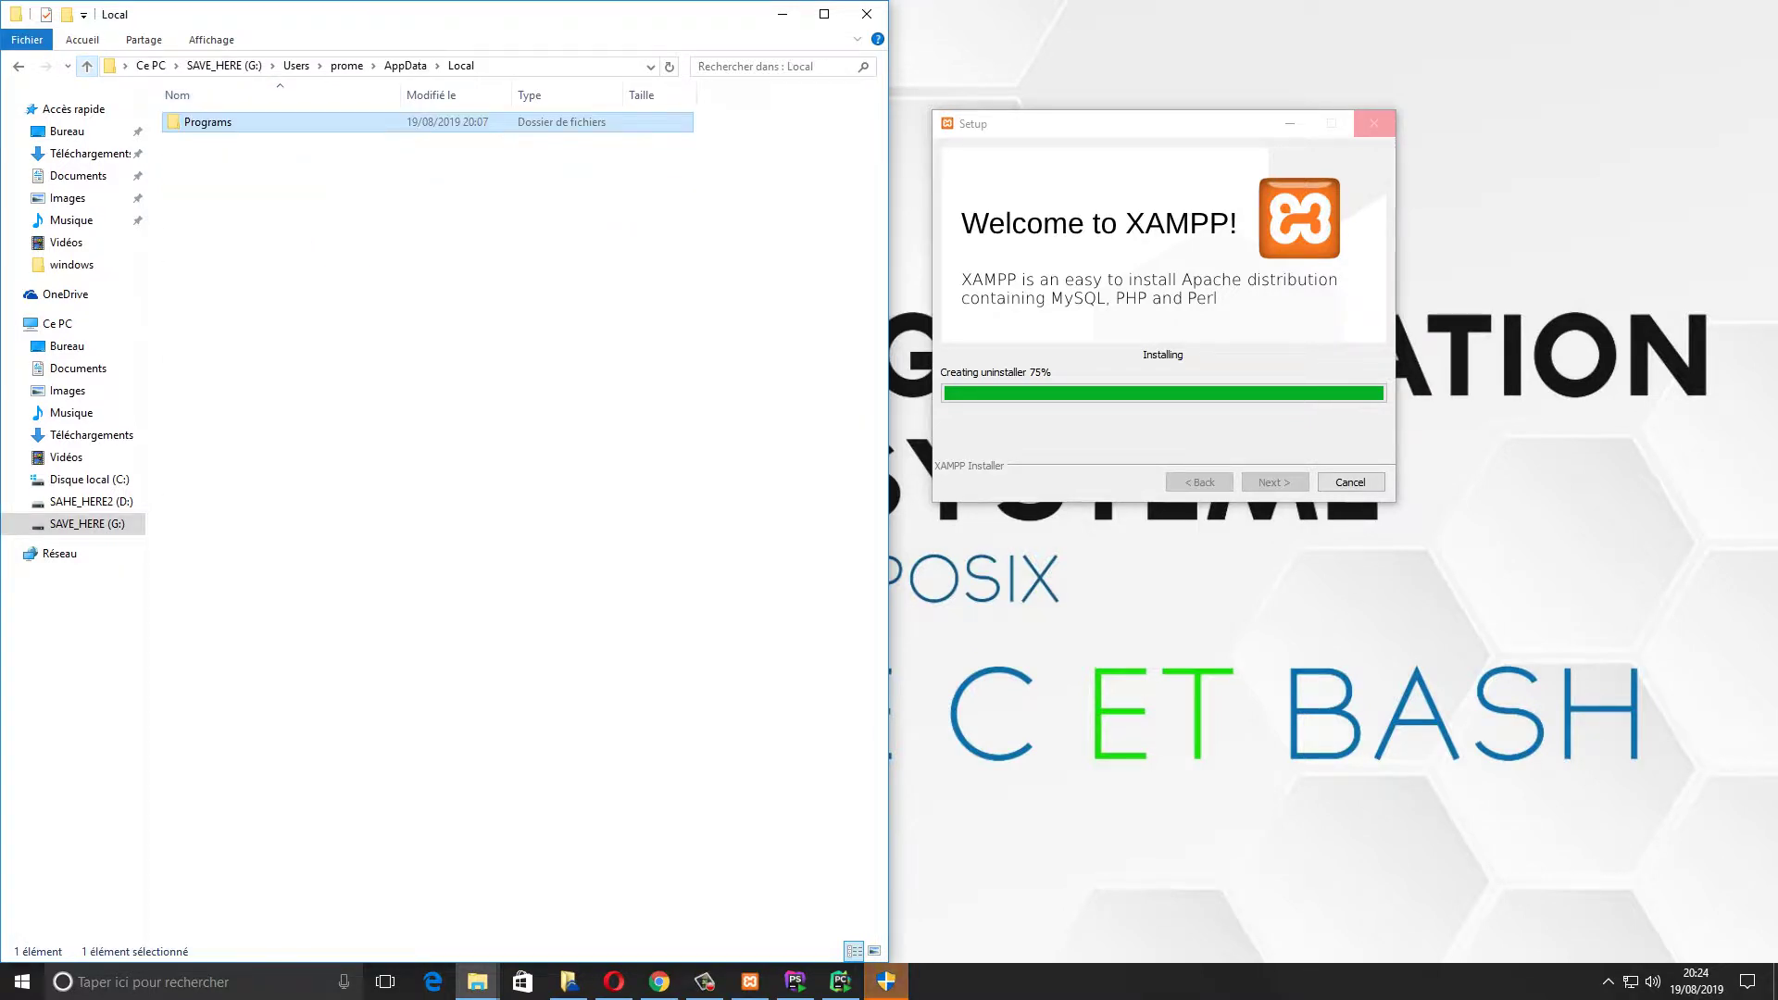
{"action": "left_click", "coordinate": [87, 66]}
{"action": "left_click", "coordinate": [87, 66]}
{"action": "left_click", "coordinate": [88, 66]}
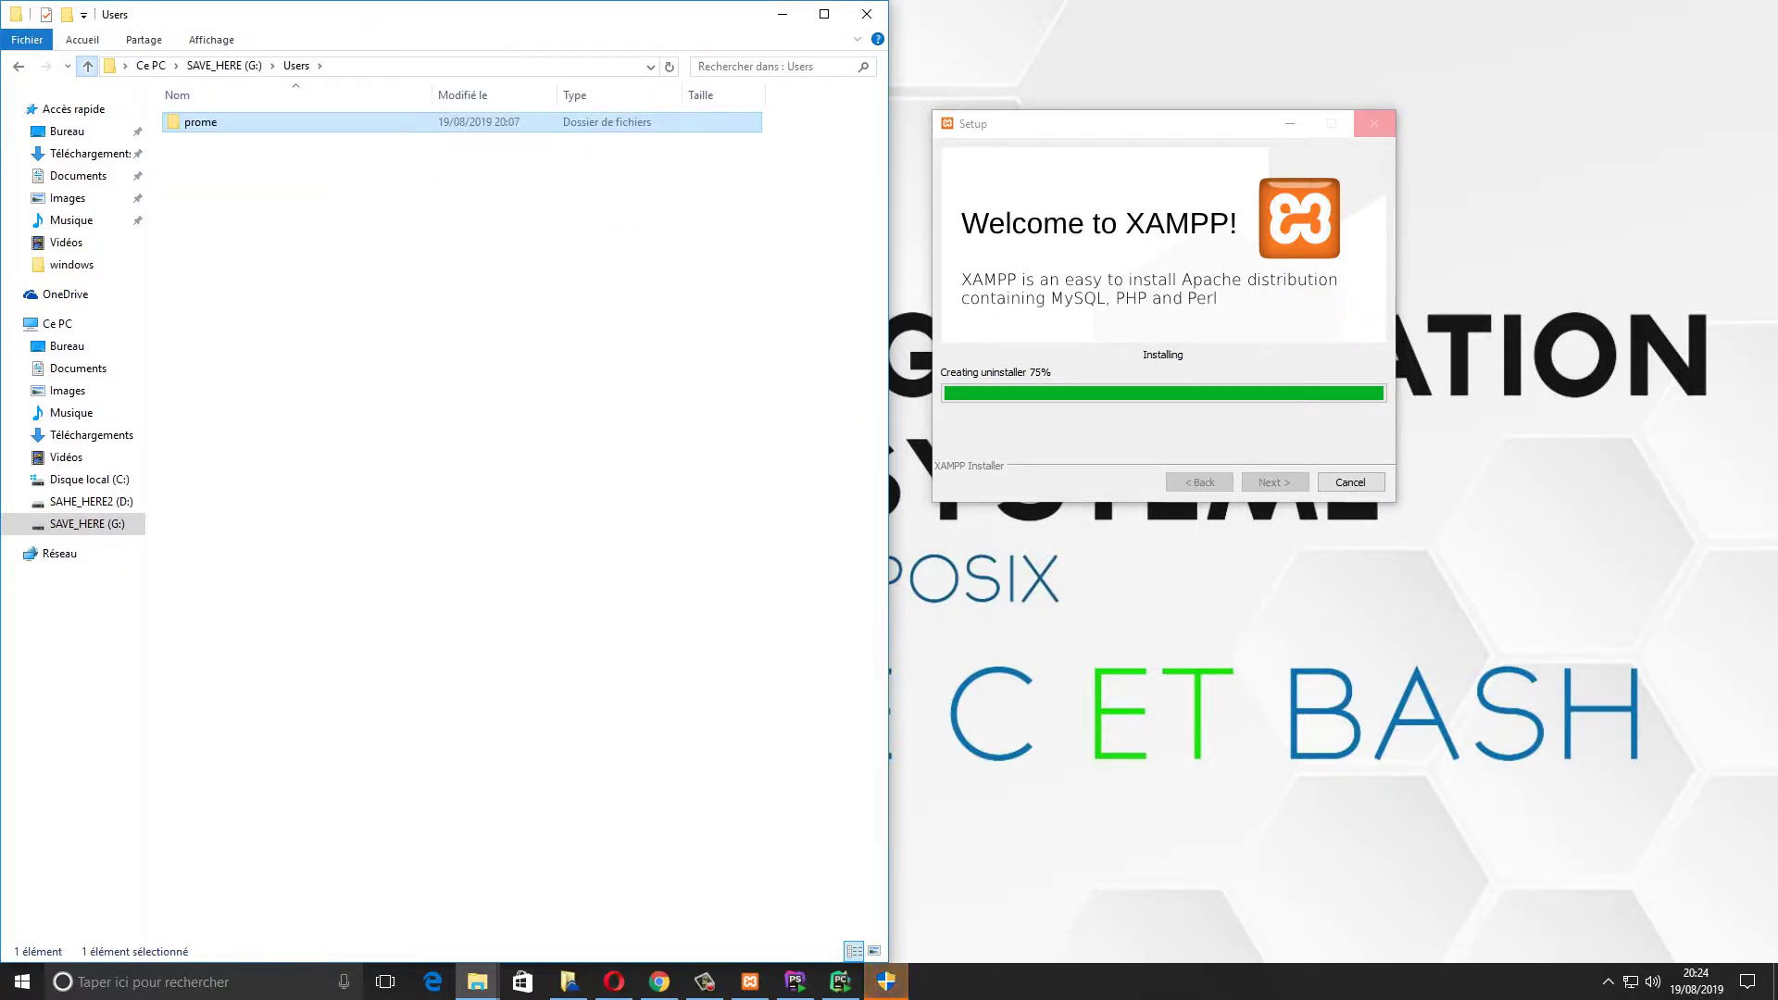
{"action": "left_click", "coordinate": [87, 65]}
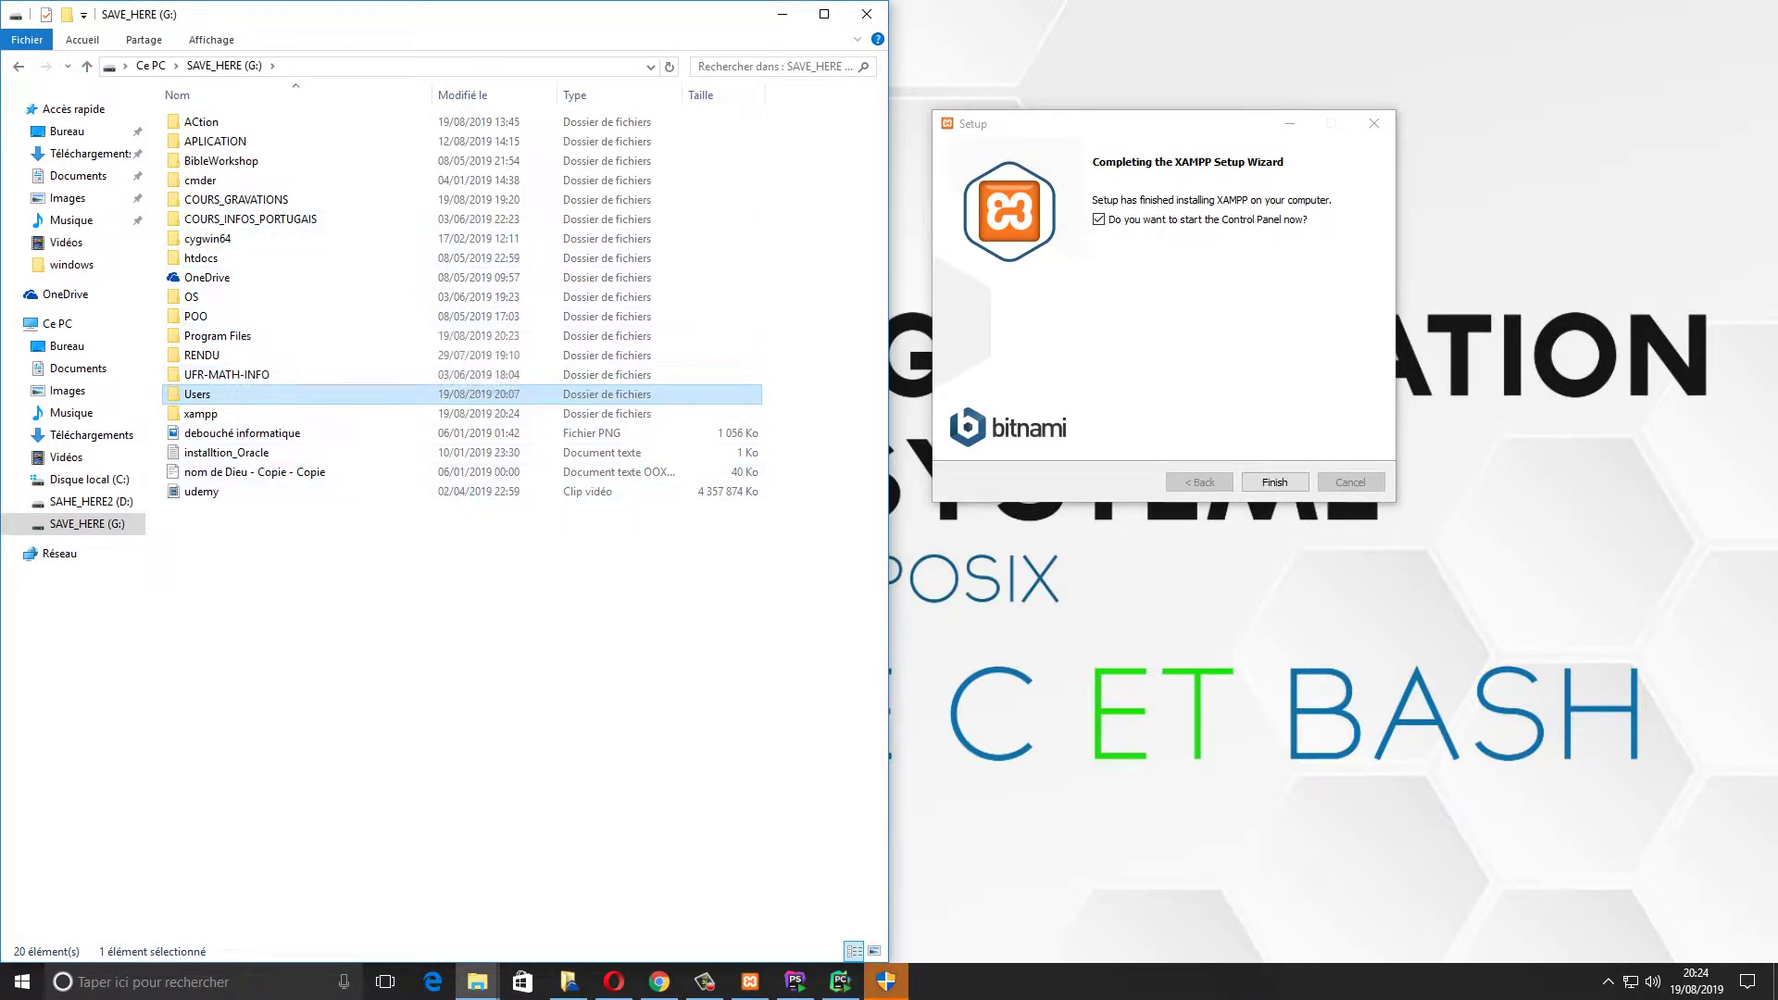
{"action": "left_click", "coordinate": [218, 335]}
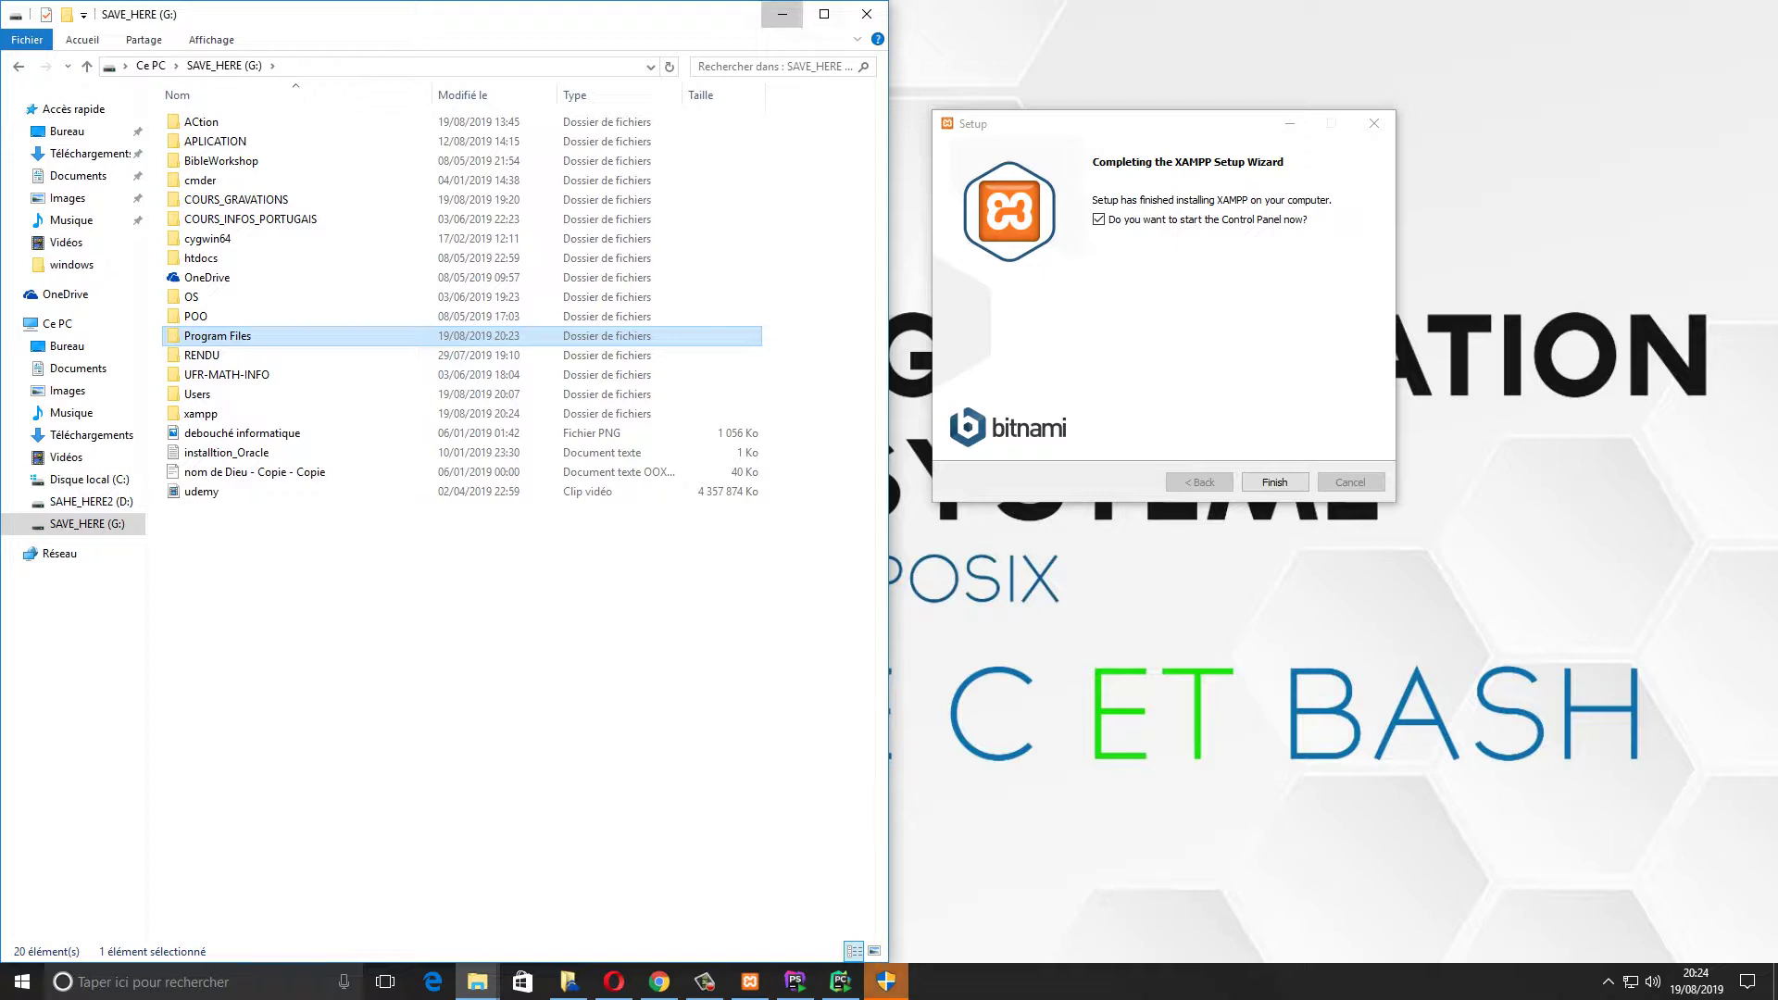
{"action": "left_click", "coordinate": [783, 14]}
Arrange the PyCharm and PhpStorm setup windows one above the other and finish PhpStorm setup, leaving the reboot for manual restart
{"action": "left_click_drag", "start_coordinate": [392, 243], "coordinate": [481, 66]}
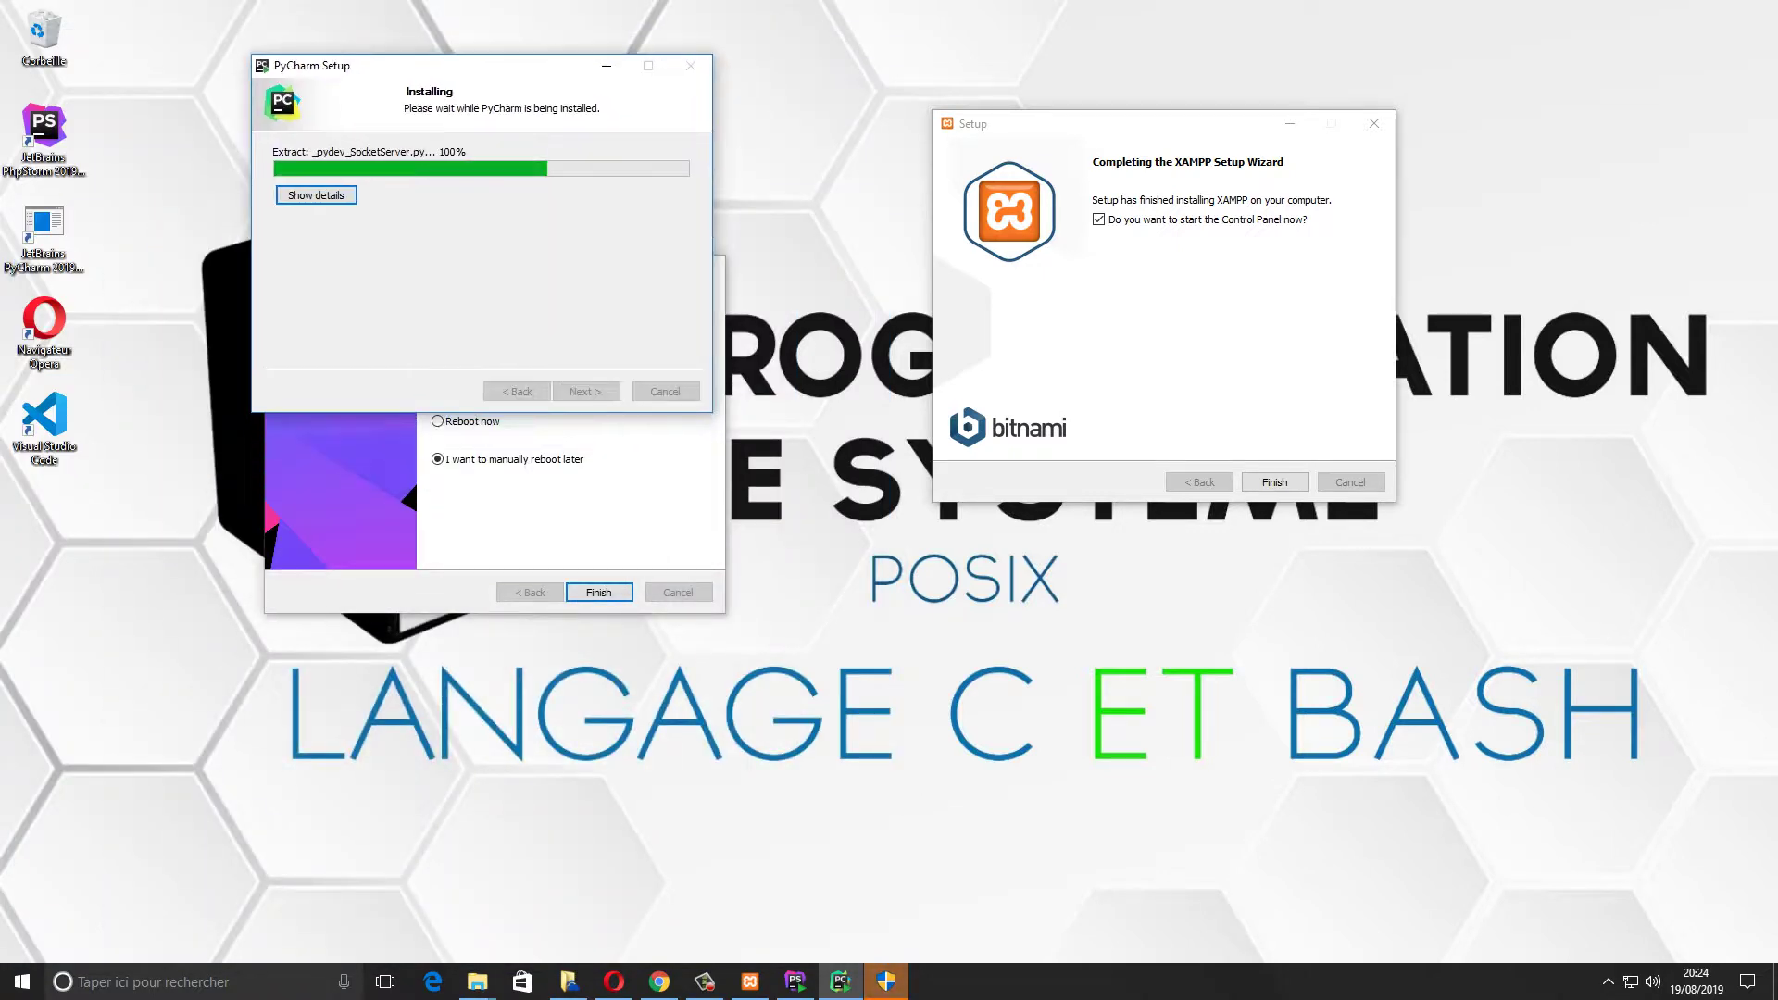
{"action": "left_click", "coordinate": [486, 266]}
{"action": "left_click_drag", "start_coordinate": [486, 267], "coordinate": [479, 427]}
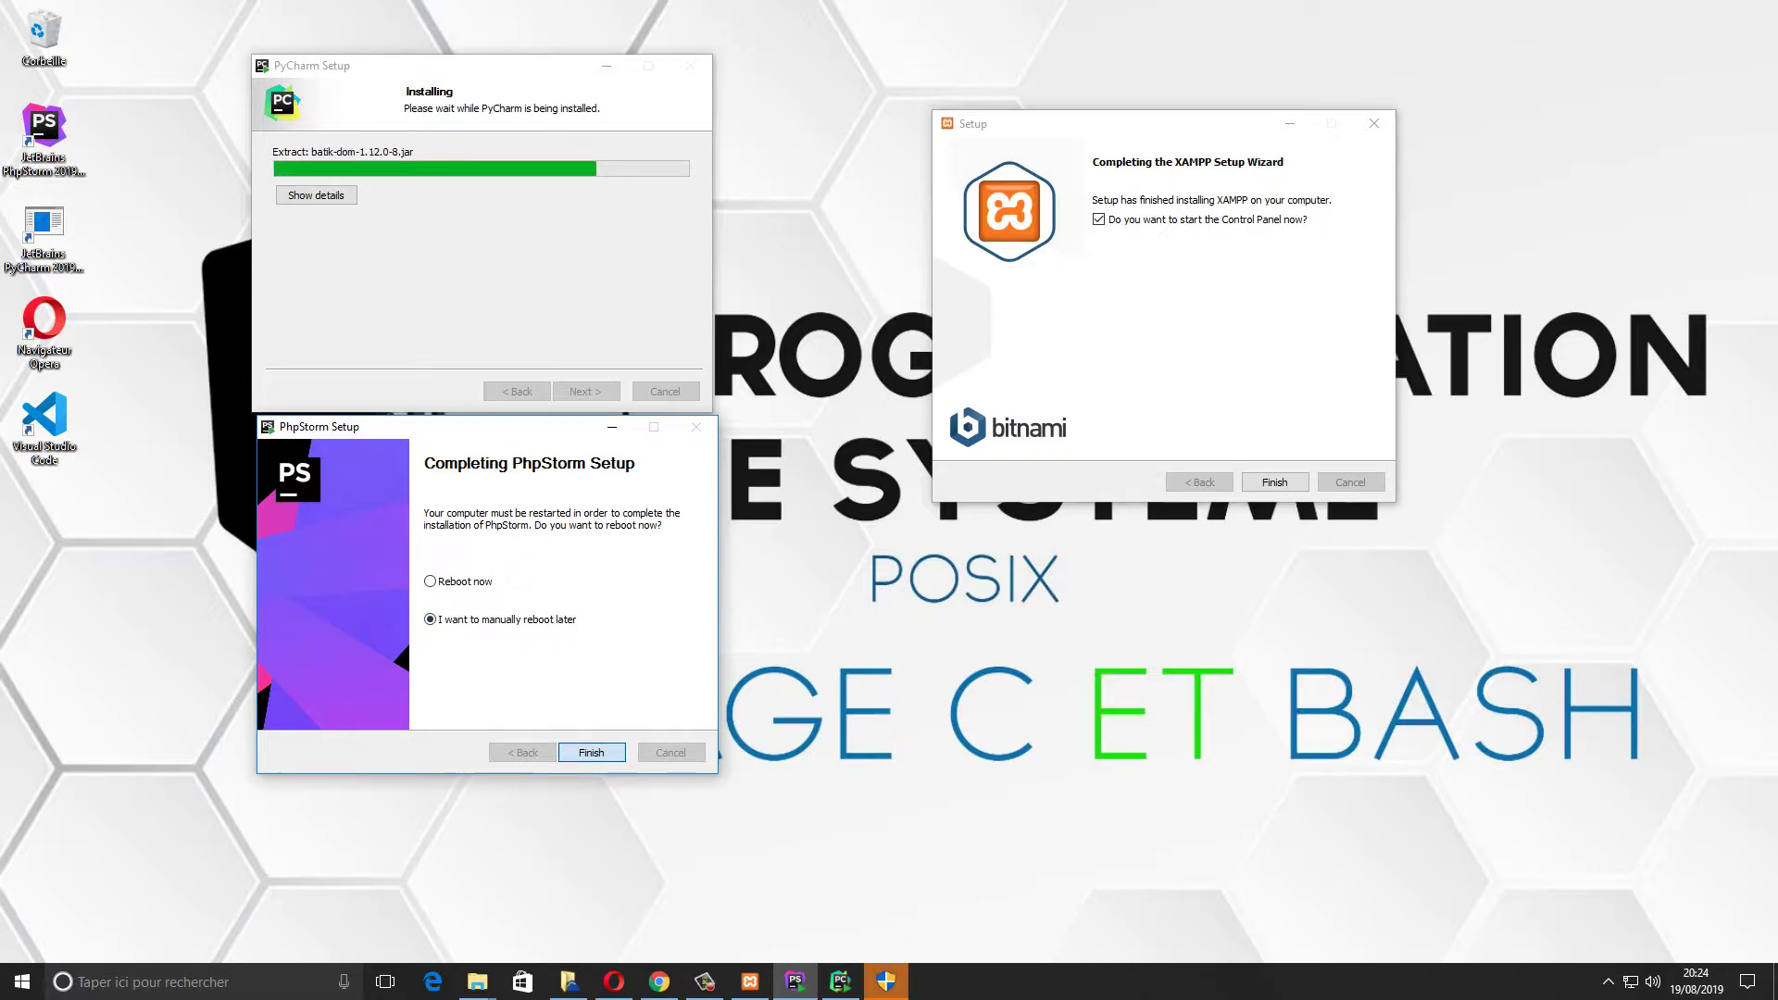
{"action": "key", "text": "Return"}
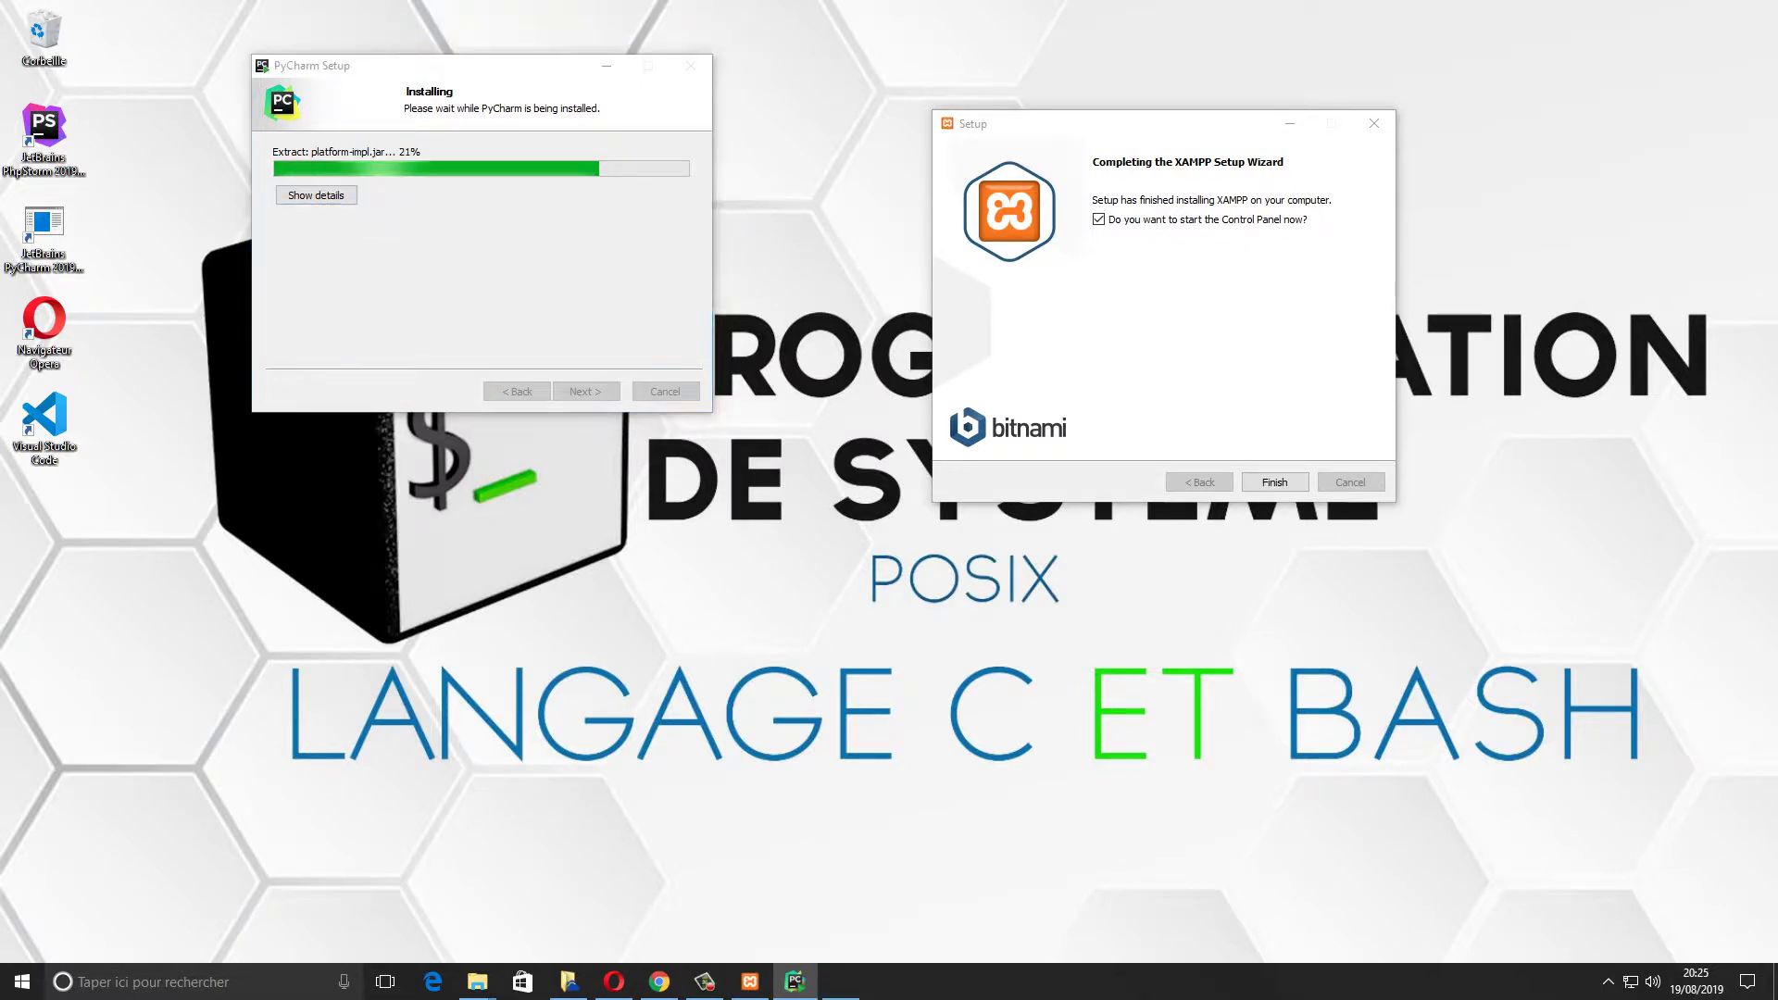
Place the WebStorm setup window below PyCharm's and accept the Program Files\JetBrains\WebStorm 2019.2 destination folder
{"action": "left_click_drag", "start_coordinate": [861, 313], "coordinate": [465, 433]}
{"action": "key", "text": "Return"}
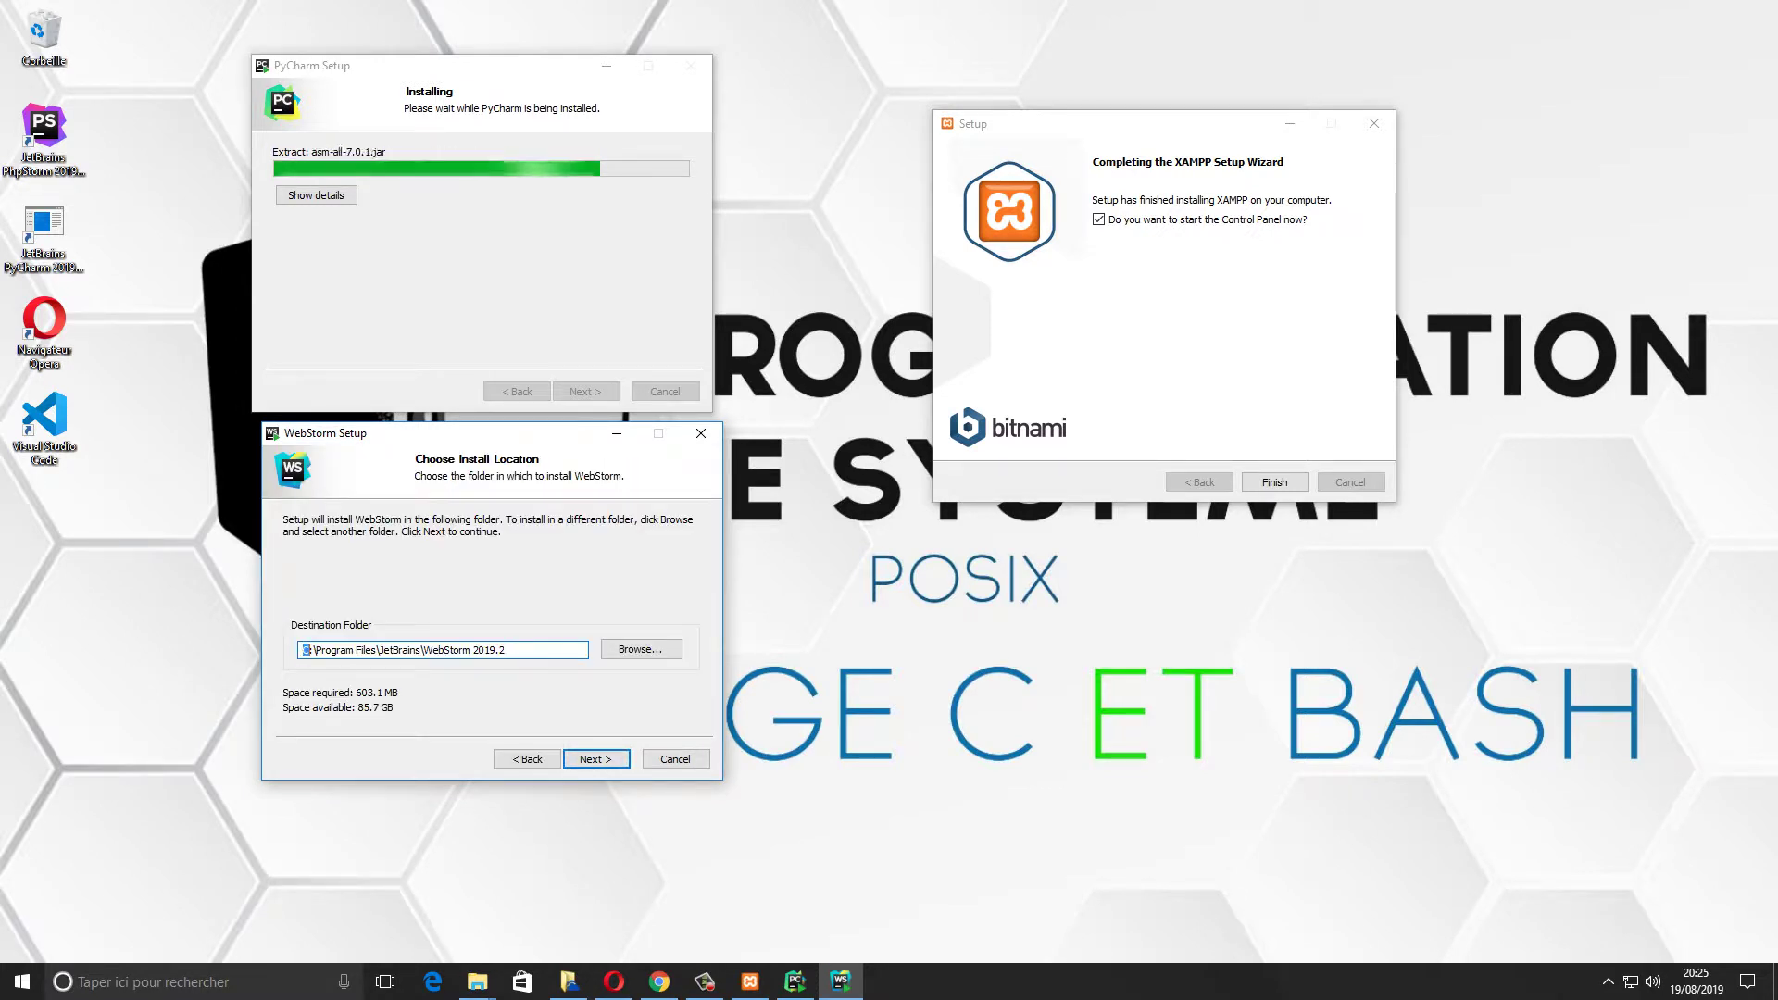
{"action": "key", "text": "Return"}
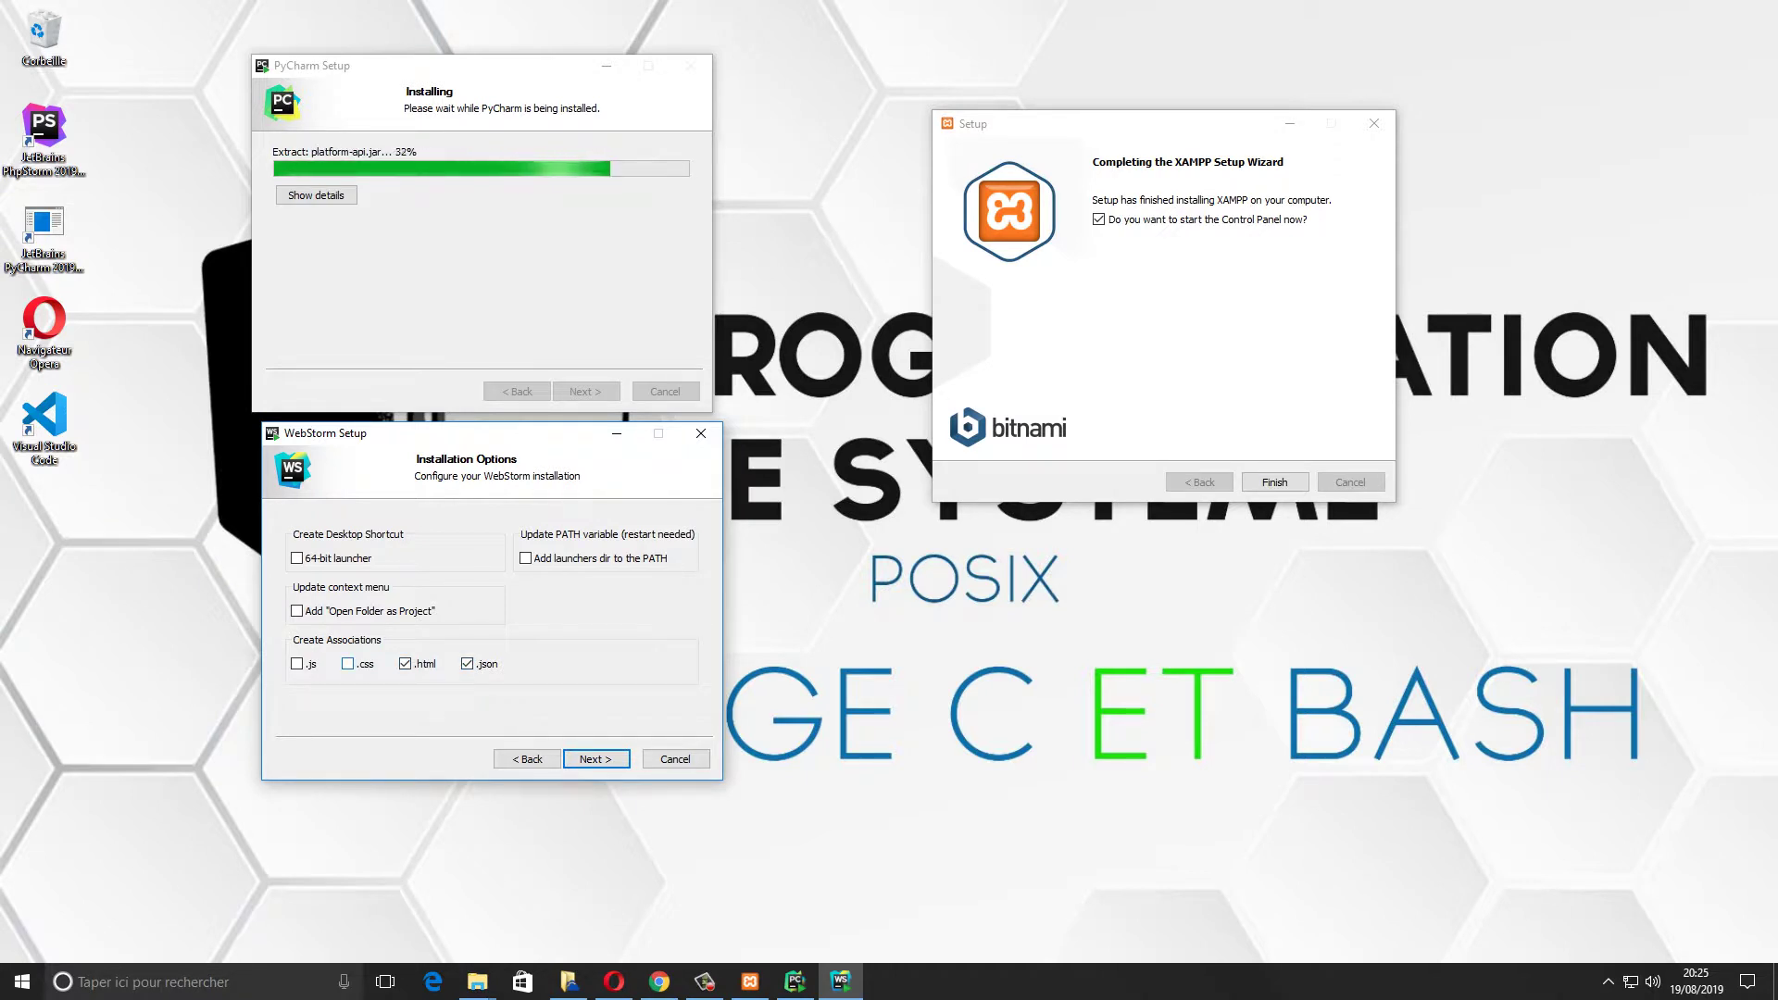
Install WebStorm with the 64-bit launcher, Open Folder as Project, .js, .css, .html and .json associations, and the JetBrains Start Menu folder
{"action": "left_click", "coordinate": [349, 664]}
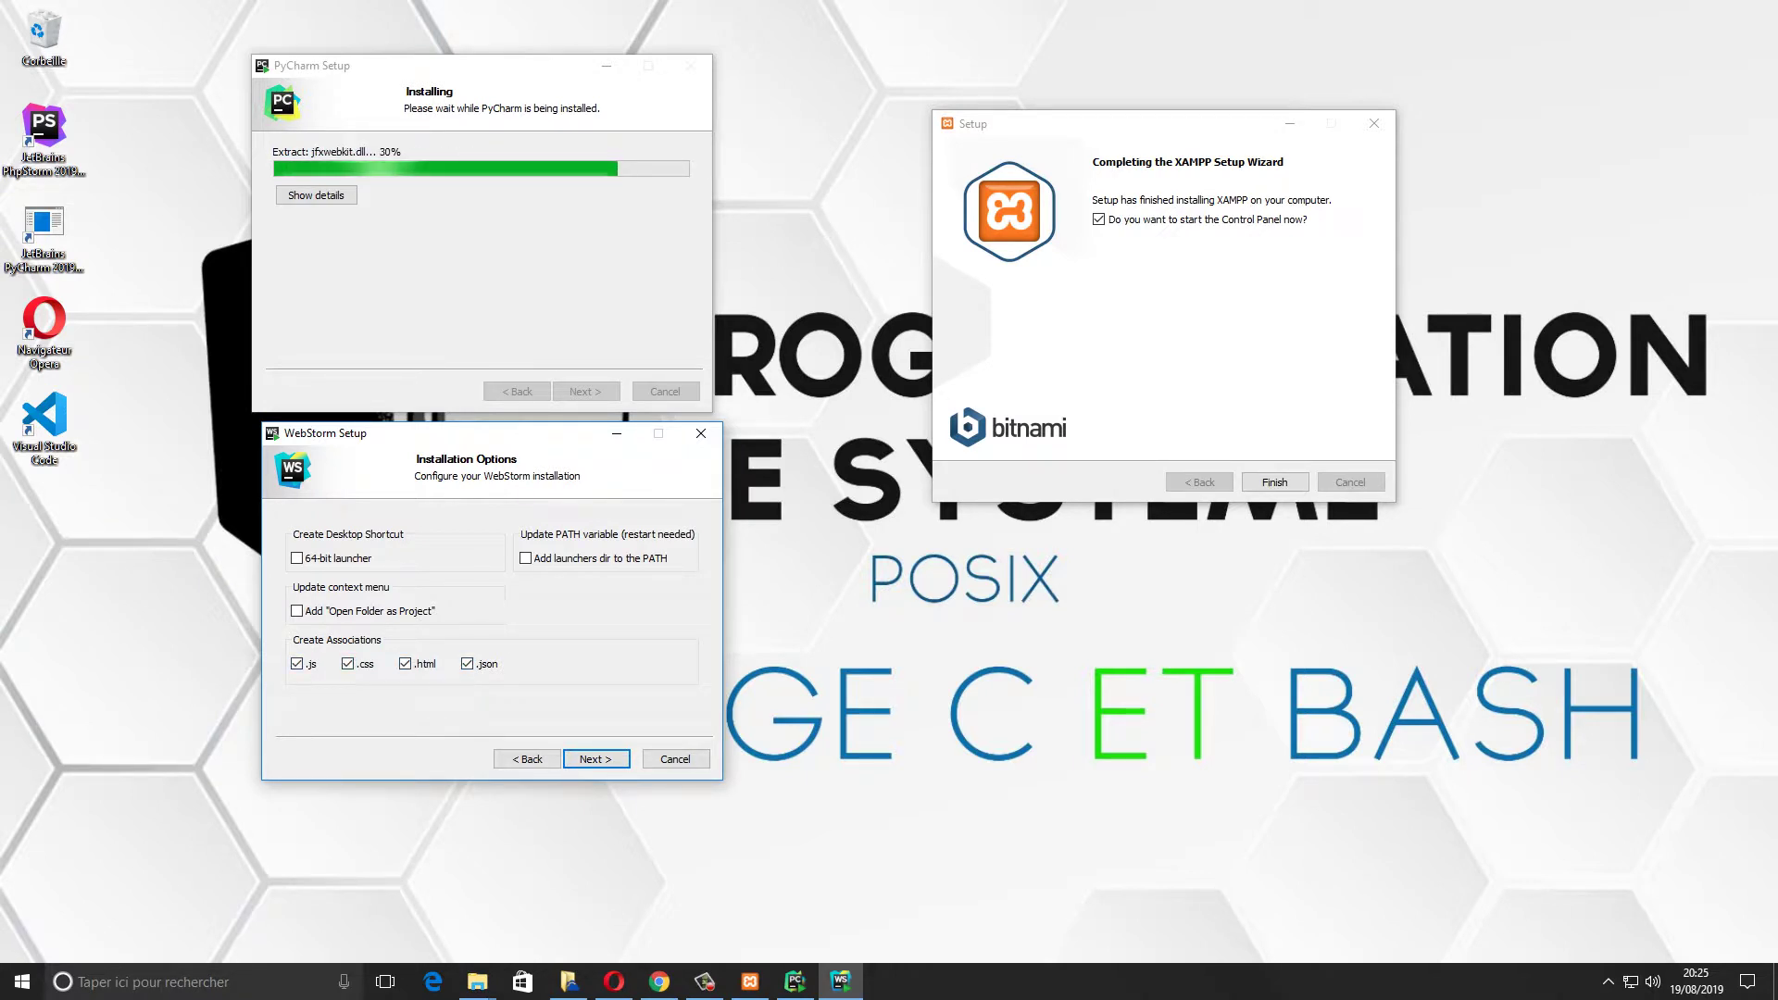
{"action": "left_click", "coordinate": [297, 558]}
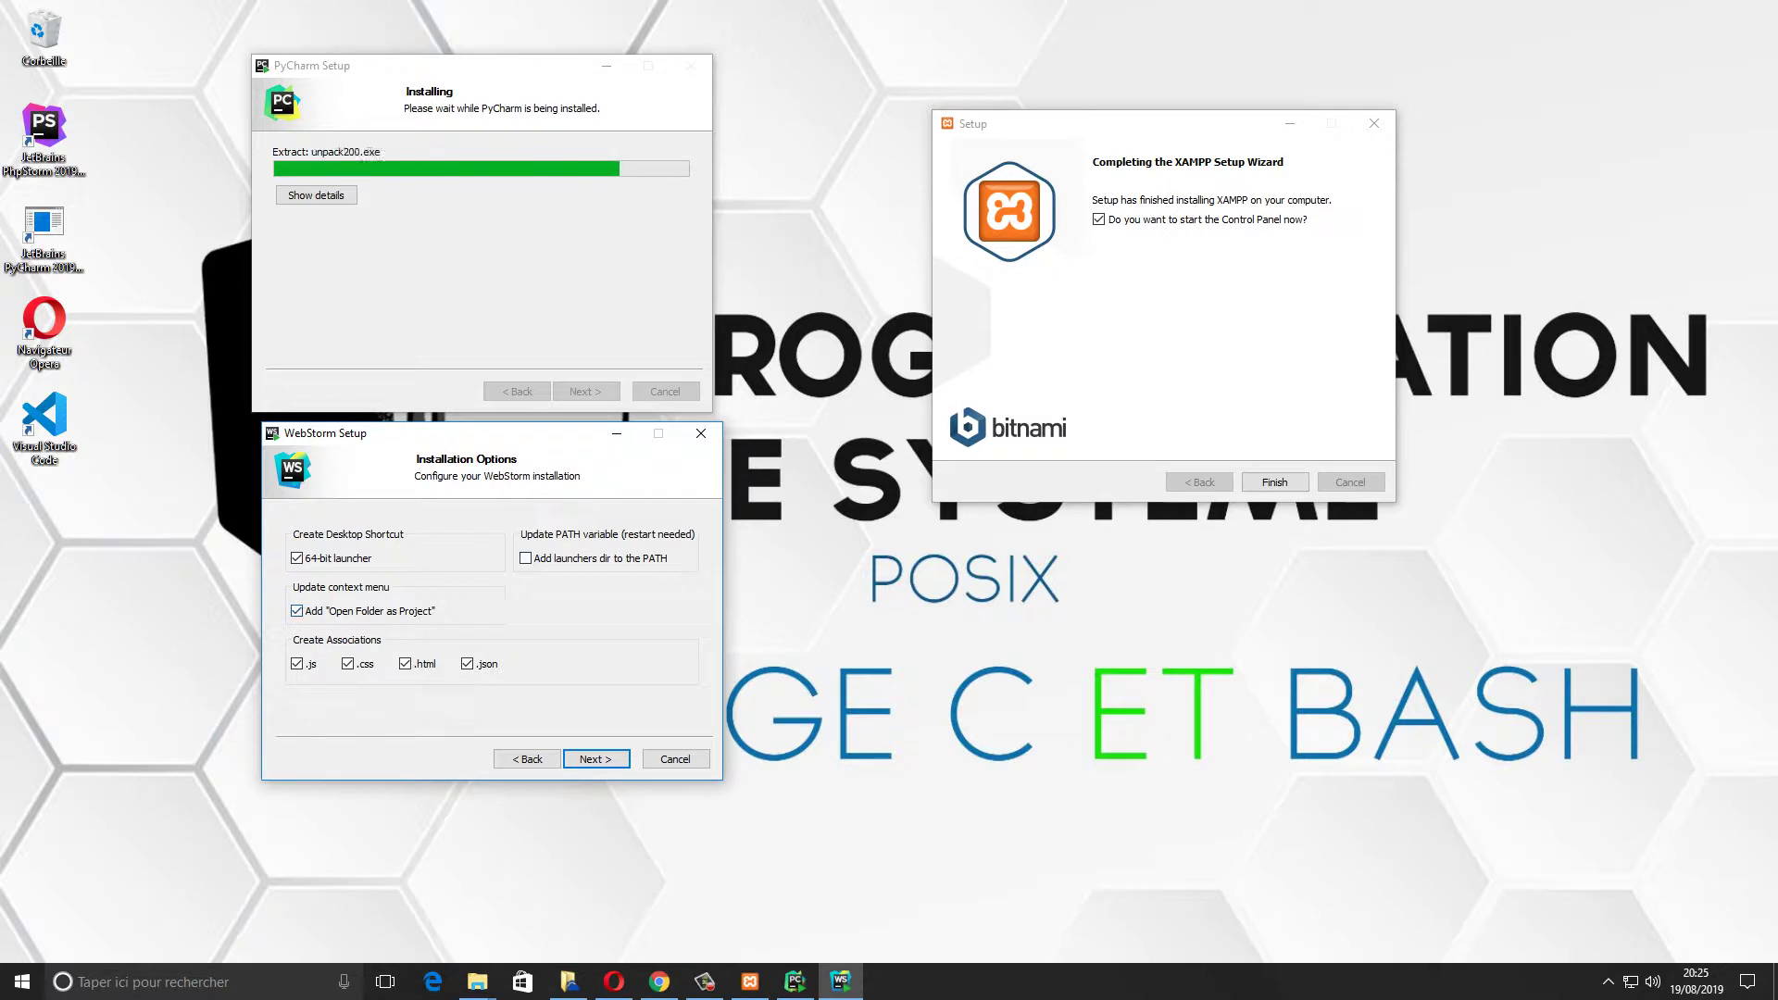
{"action": "key", "text": "Return"}
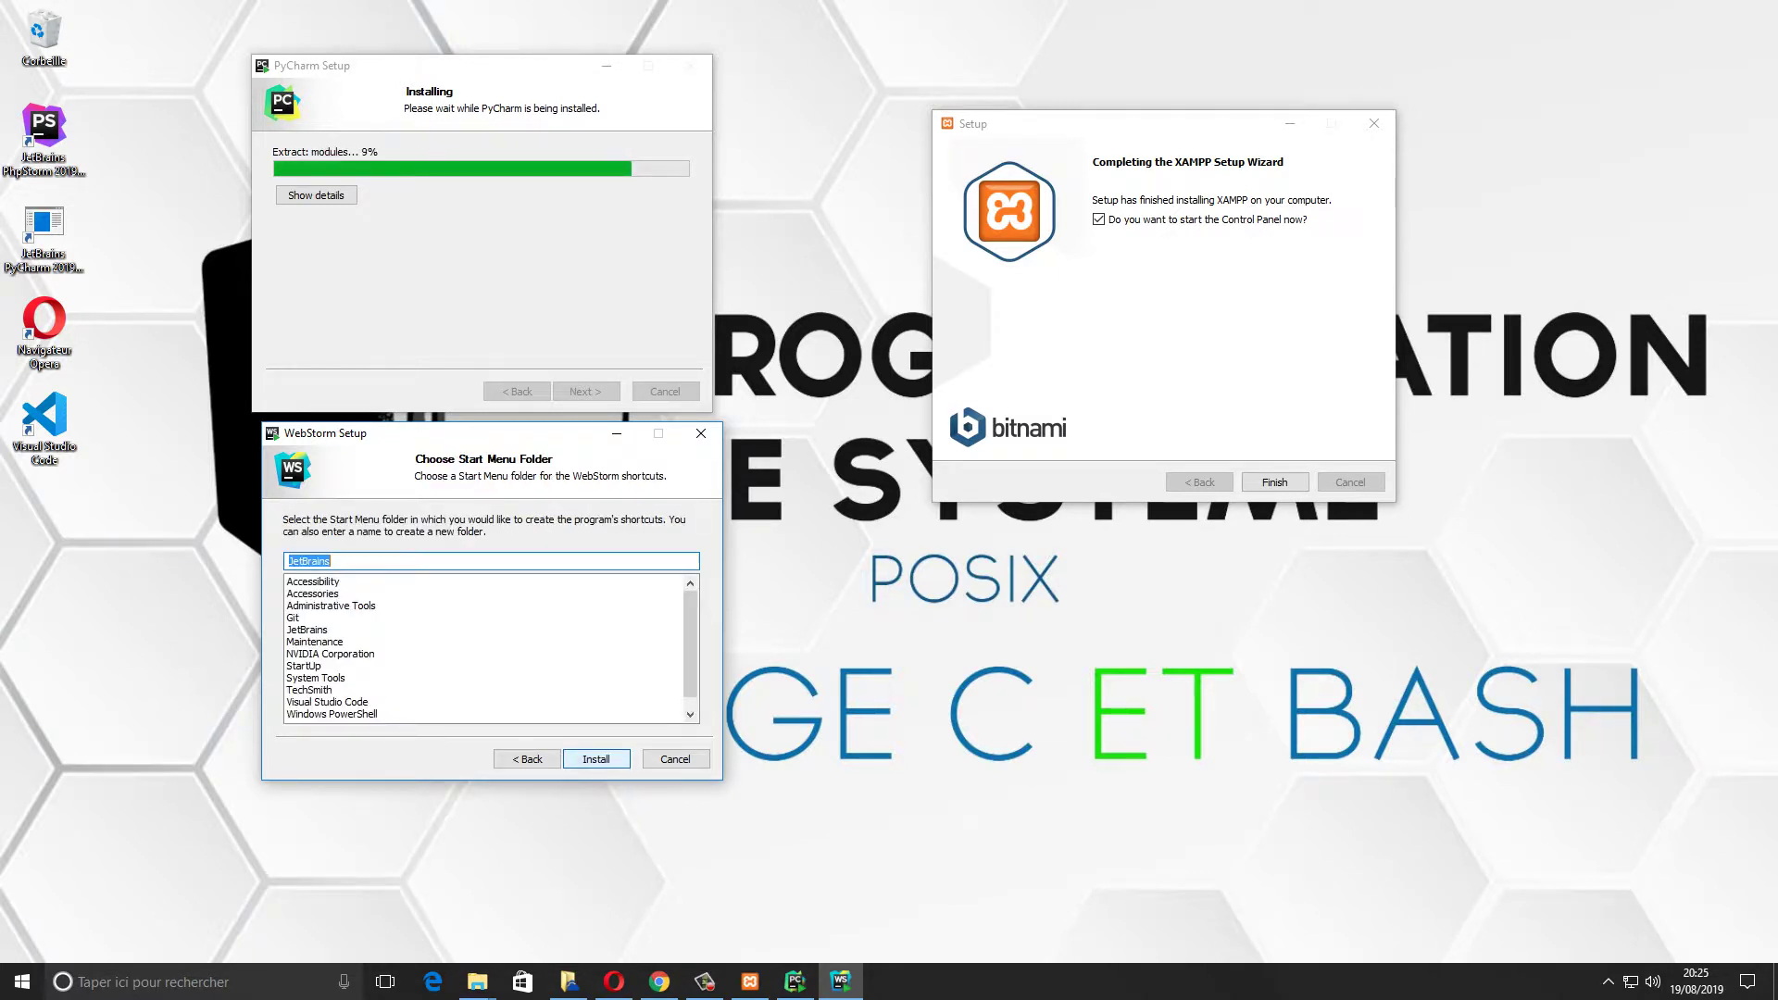
{"action": "key", "text": "Return"}
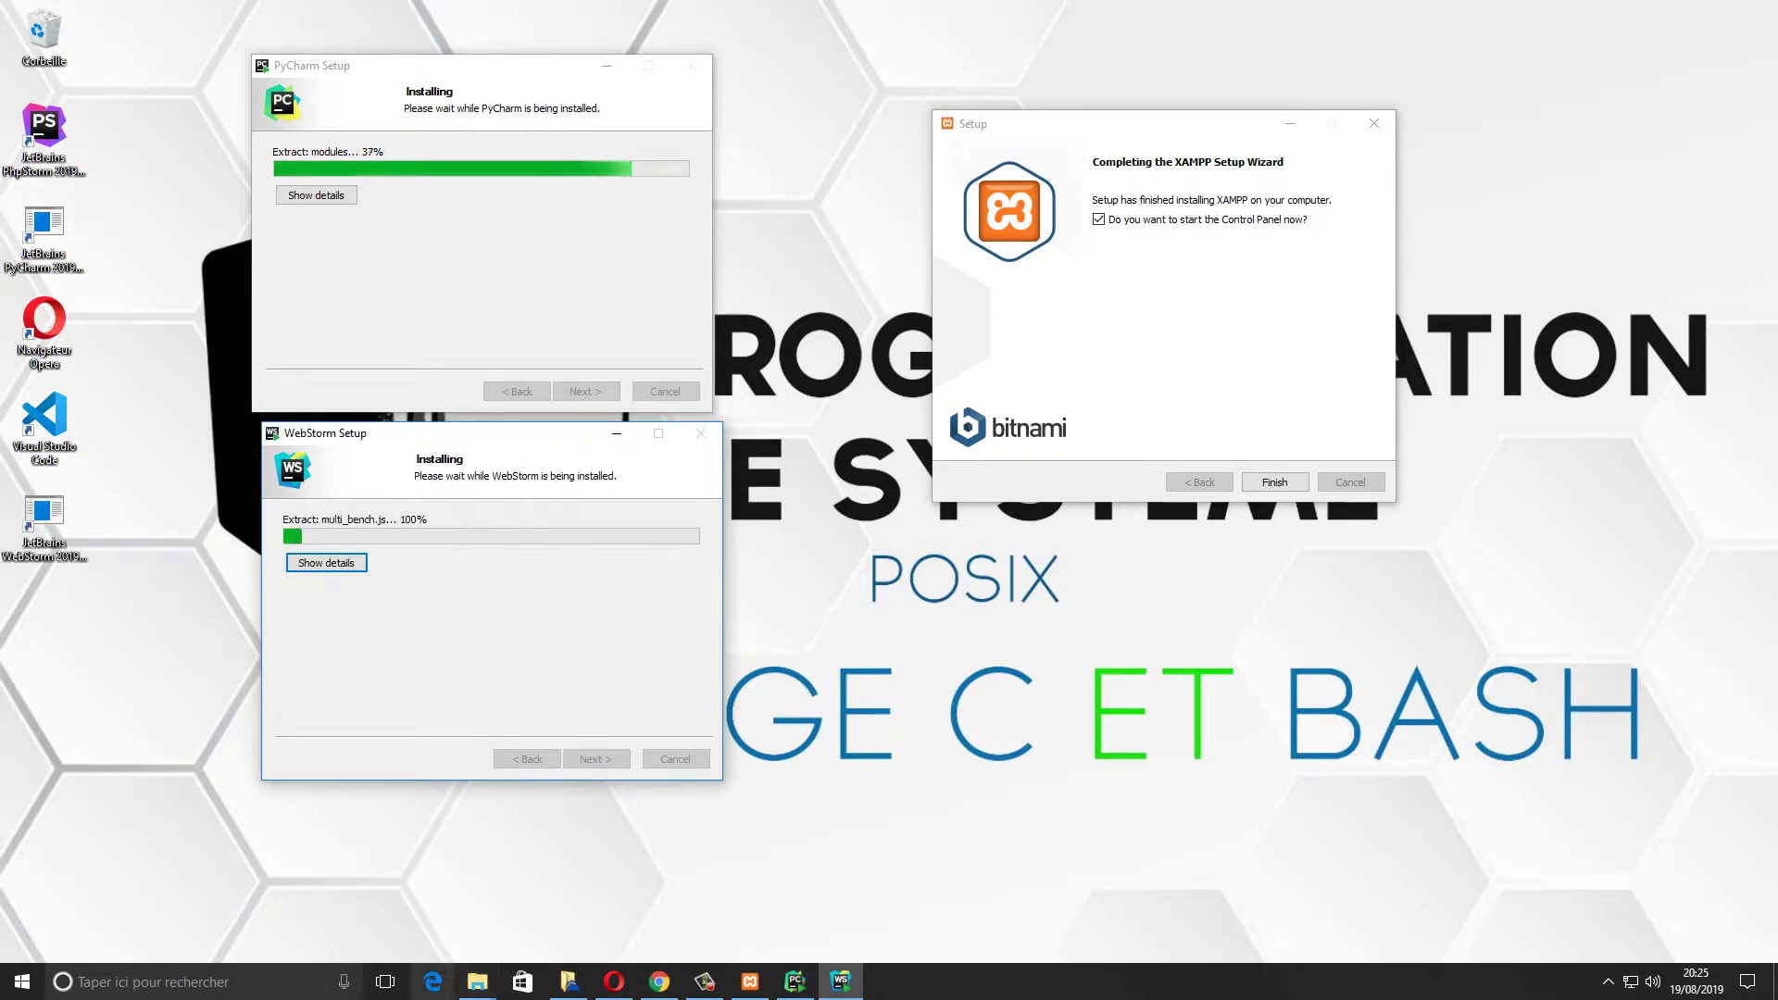
Finish the XAMPP setup without starting the Control Panel
{"action": "mouse_move", "coordinate": [476, 982]}
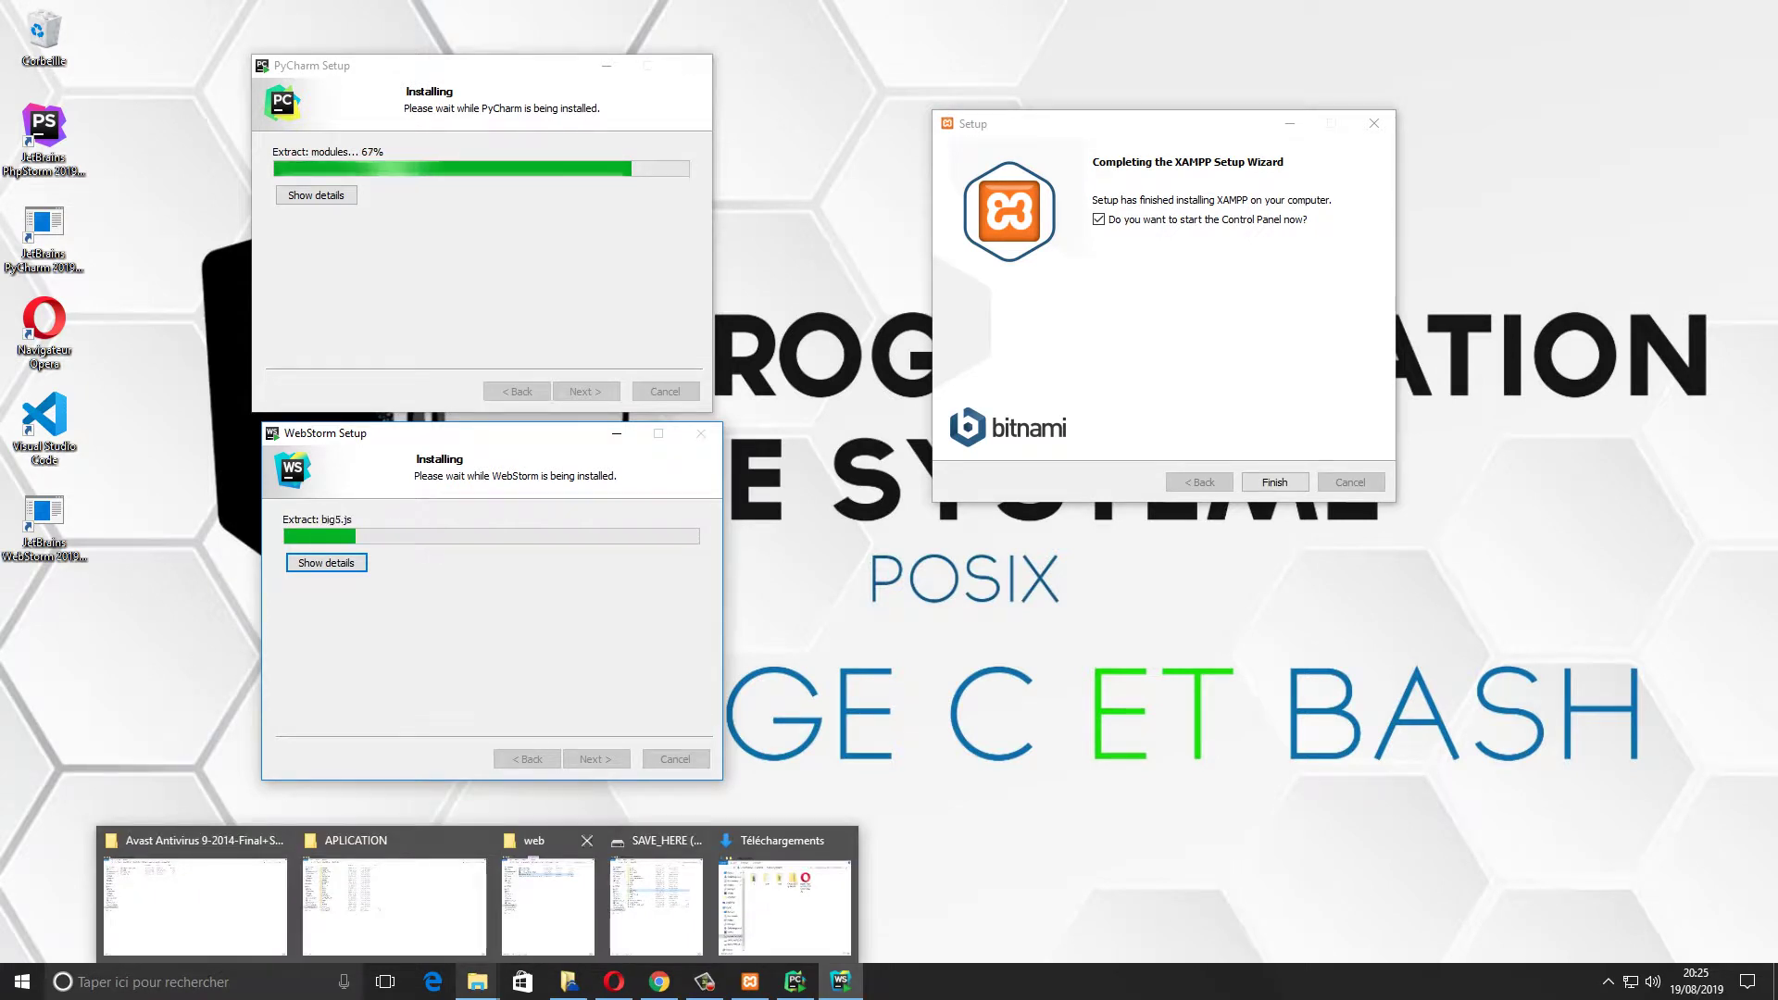
{"action": "left_click", "coordinate": [750, 982]}
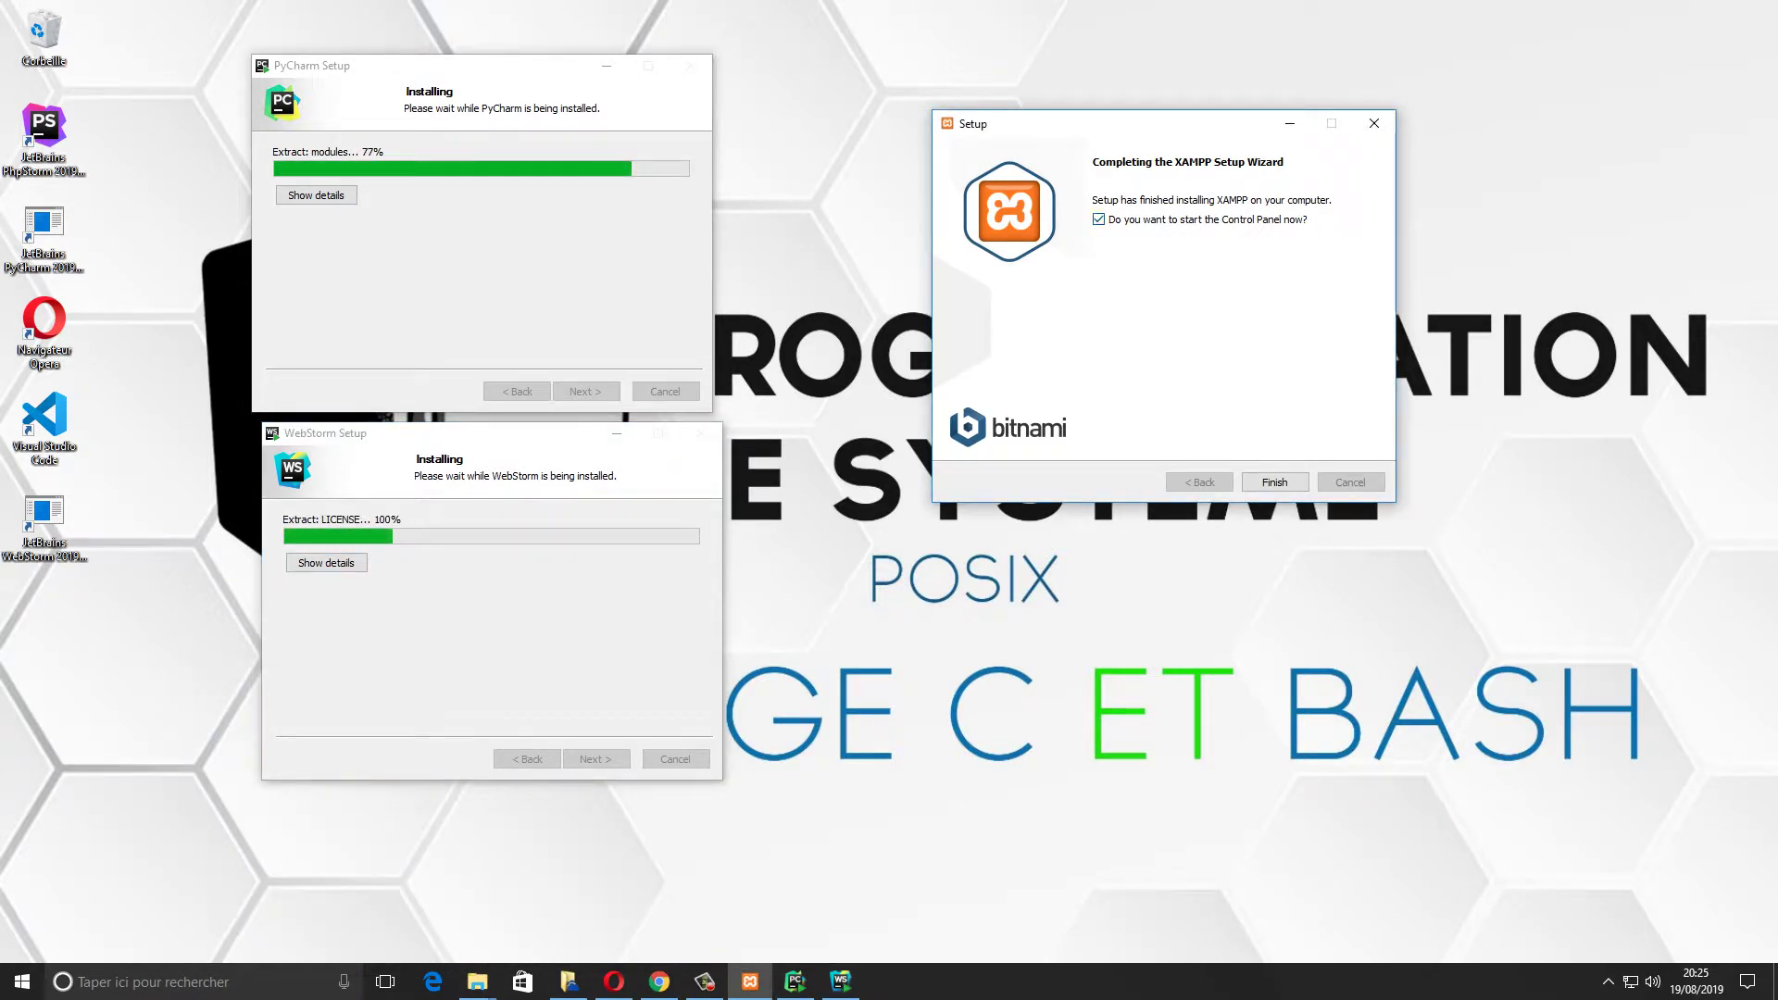
{"action": "left_click", "coordinate": [1099, 220]}
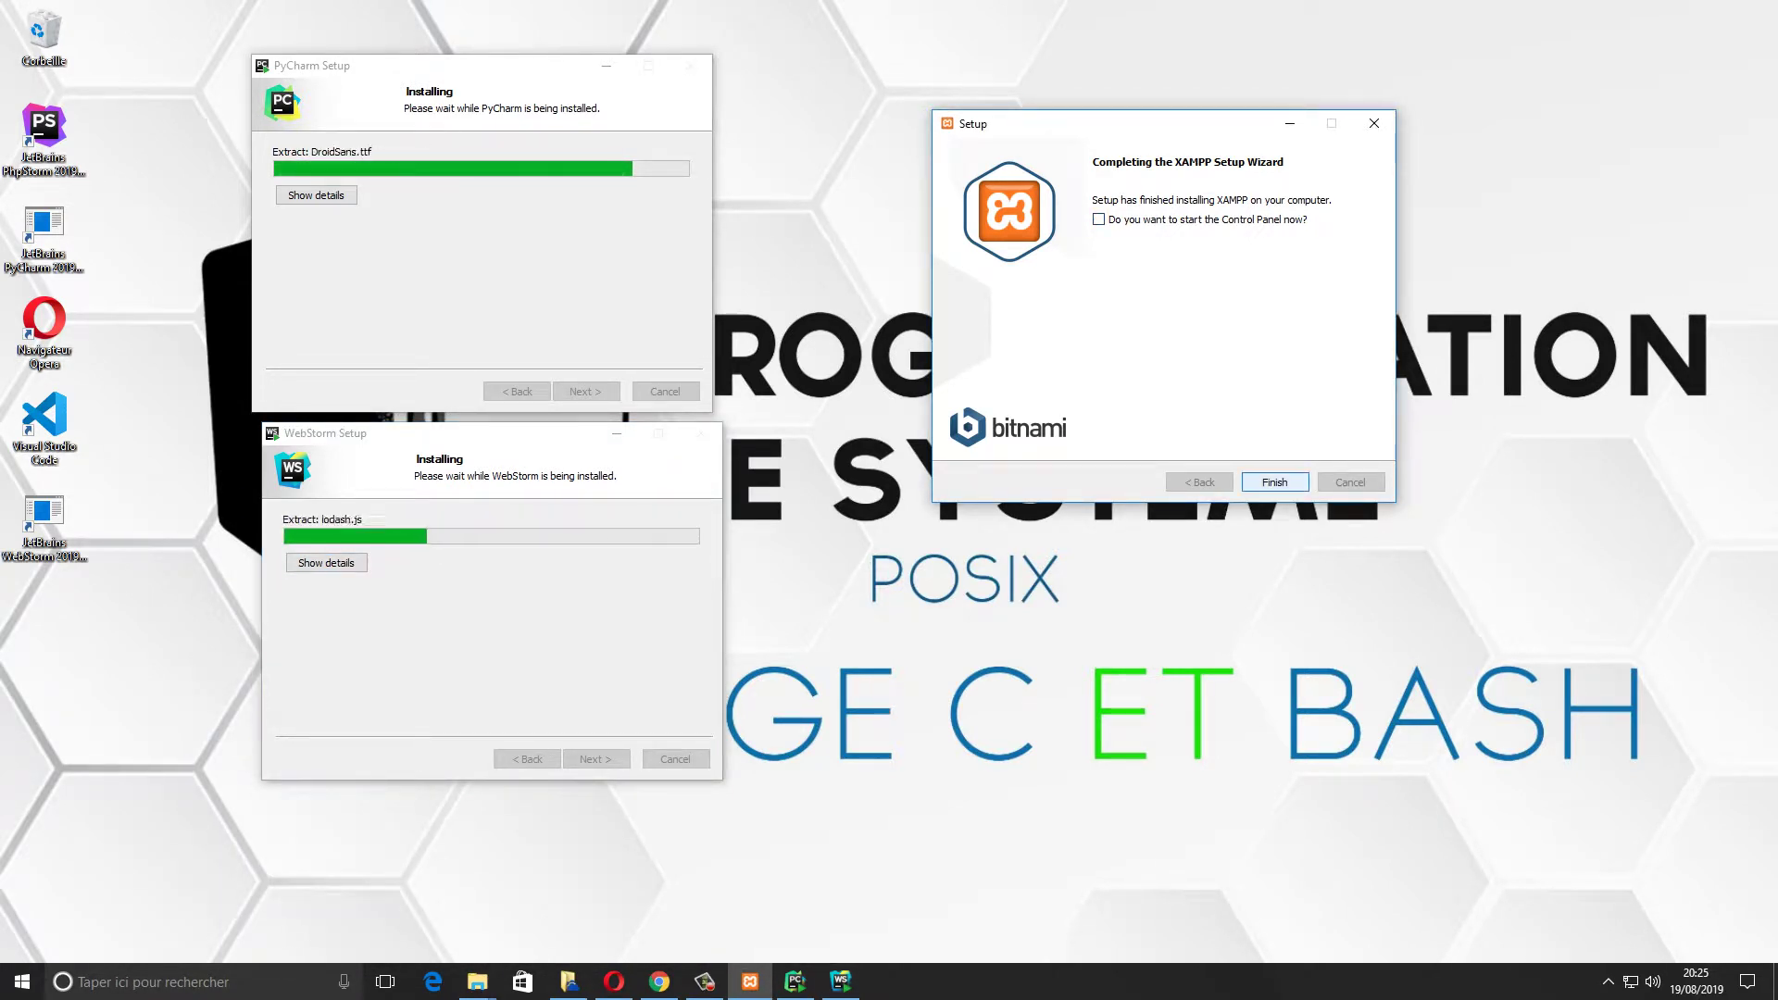
{"action": "left_click", "coordinate": [1274, 482]}
Refresh the desktop twice
{"action": "right_click", "coordinate": [1164, 261]}
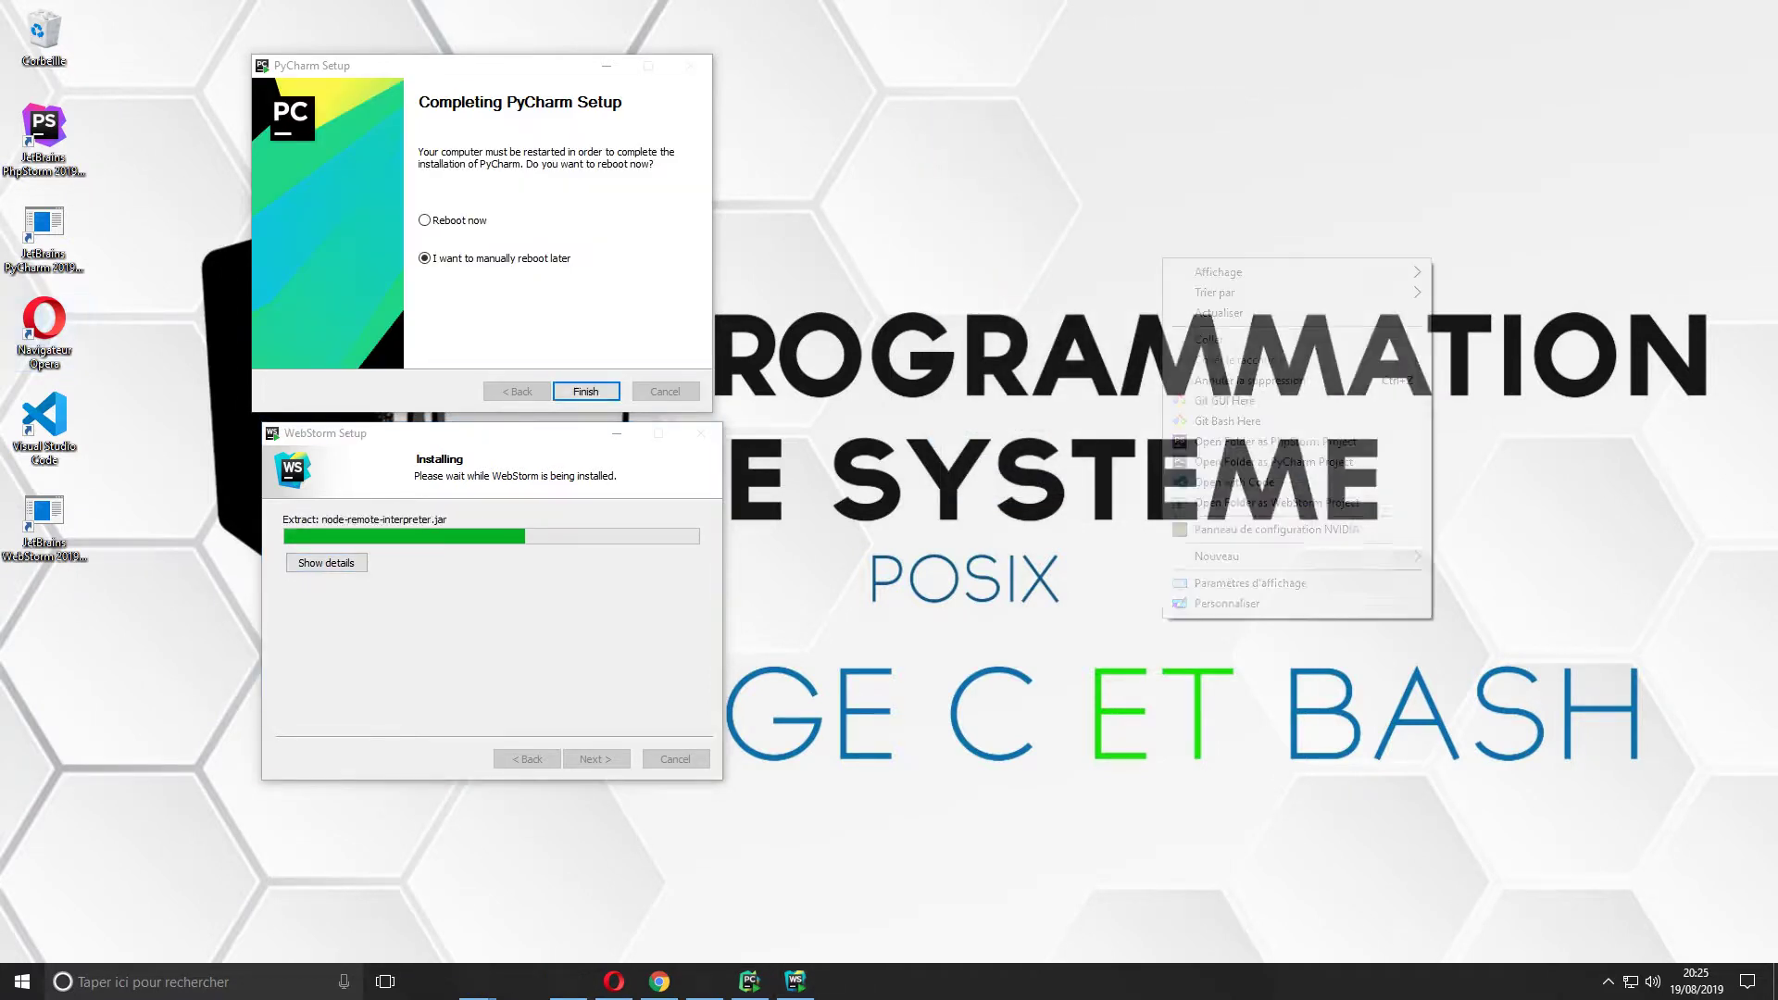
{"action": "left_click", "coordinate": [1215, 313]}
{"action": "right_click", "coordinate": [1005, 350]}
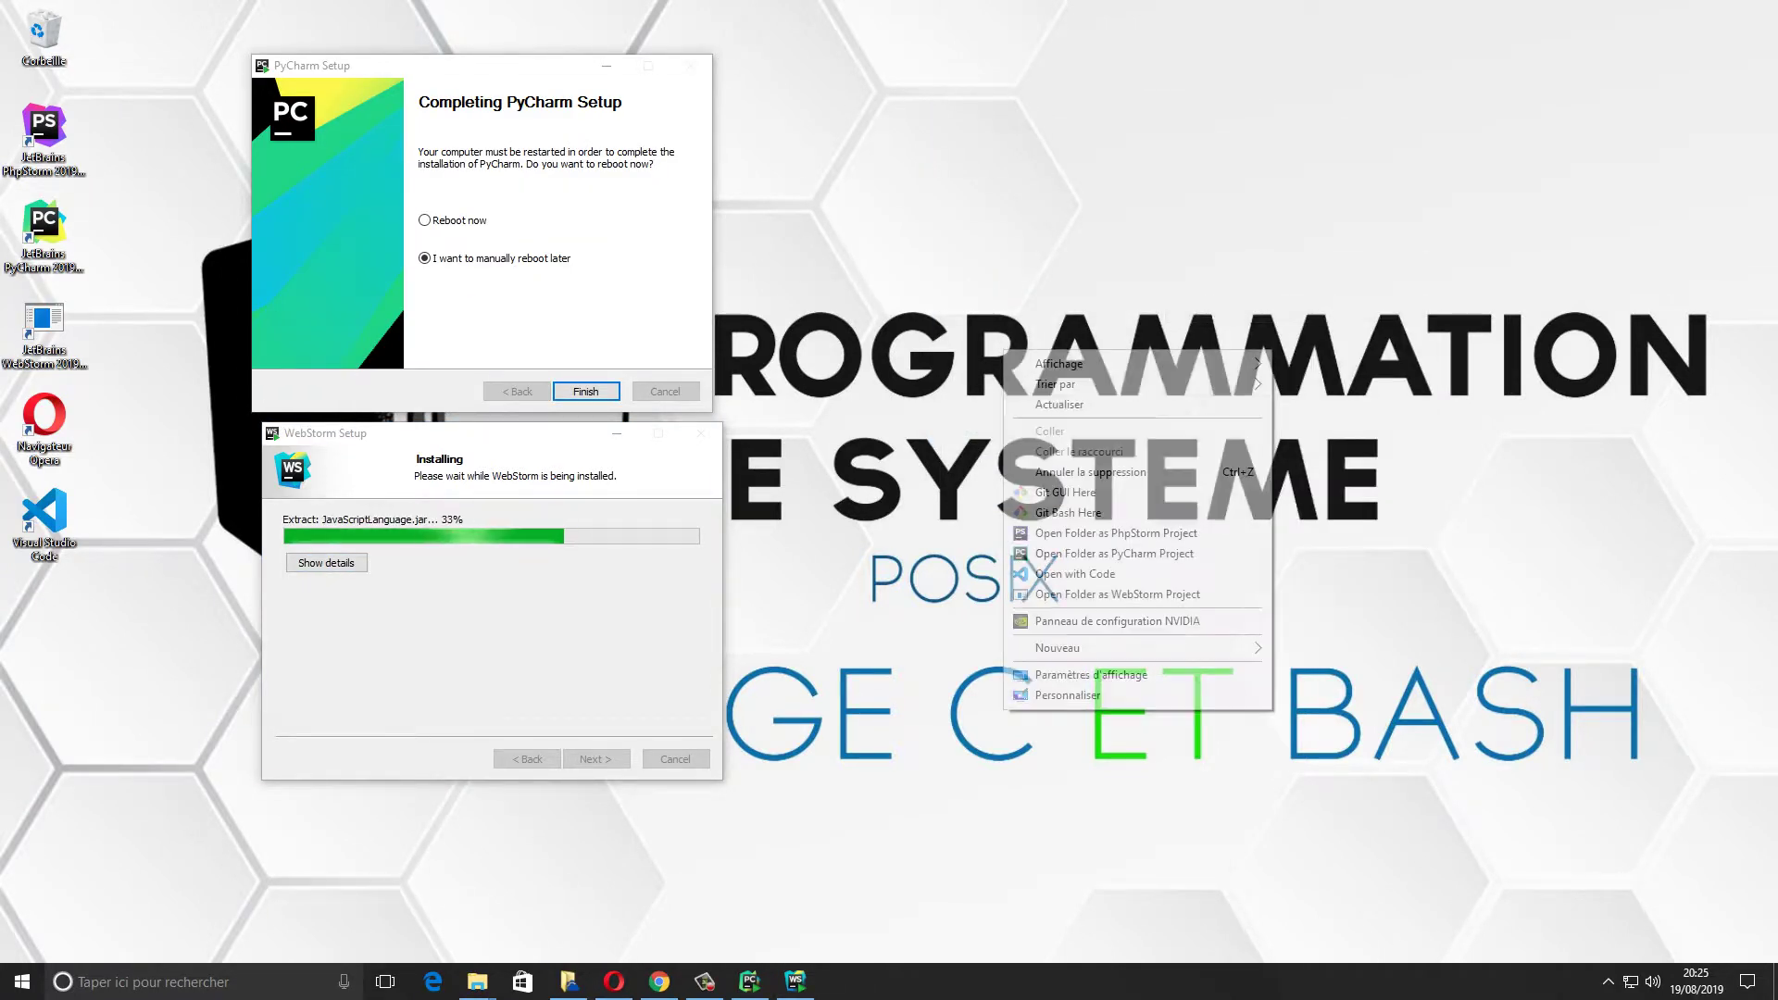
{"action": "left_click", "coordinate": [1060, 404]}
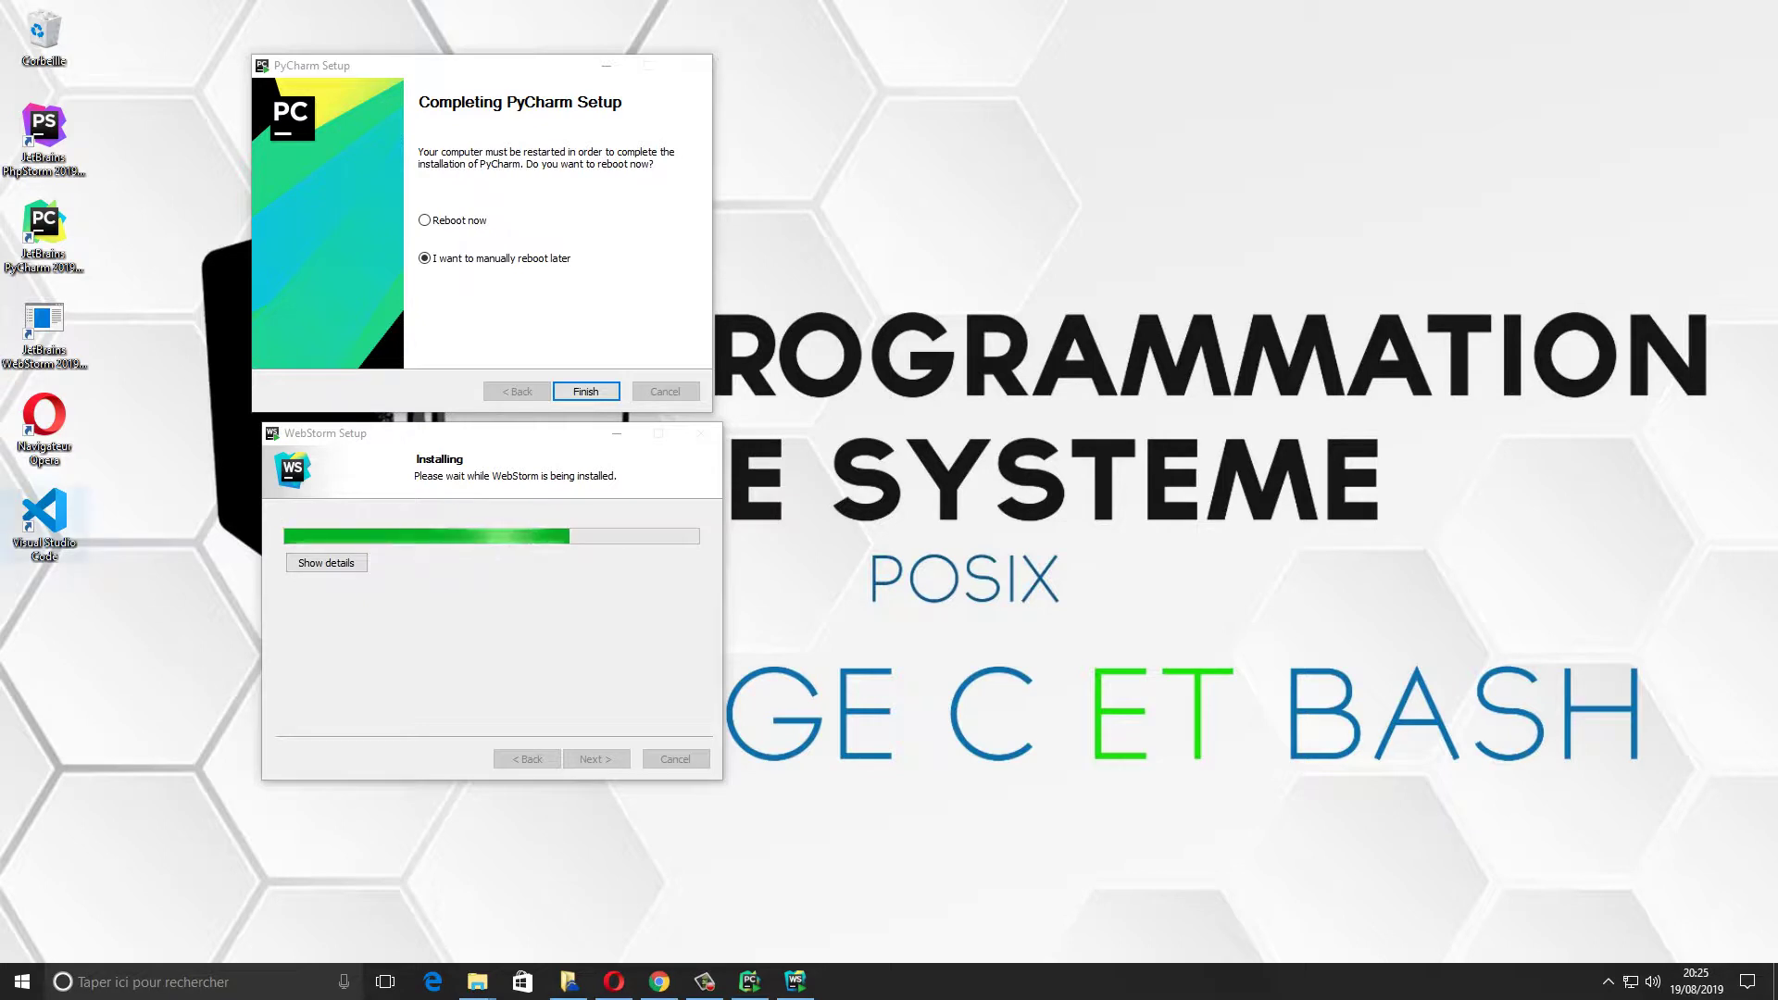
Pin Visual Studio Code, PyCharm, PhpStorm and WebStorm to the taskbar, and move the Visual Studio Code desktop shortcut to the Recycle Bin
{"action": "left_click_drag", "start_coordinate": [44, 523], "coordinate": [843, 980]}
{"action": "left_click_drag", "start_coordinate": [45, 519], "coordinate": [42, 39]}
{"action": "left_click_drag", "start_coordinate": [45, 227], "coordinate": [886, 980]}
{"action": "left_click_drag", "start_coordinate": [44, 130], "coordinate": [931, 980]}
{"action": "left_click_drag", "start_coordinate": [44, 324], "coordinate": [977, 980]}
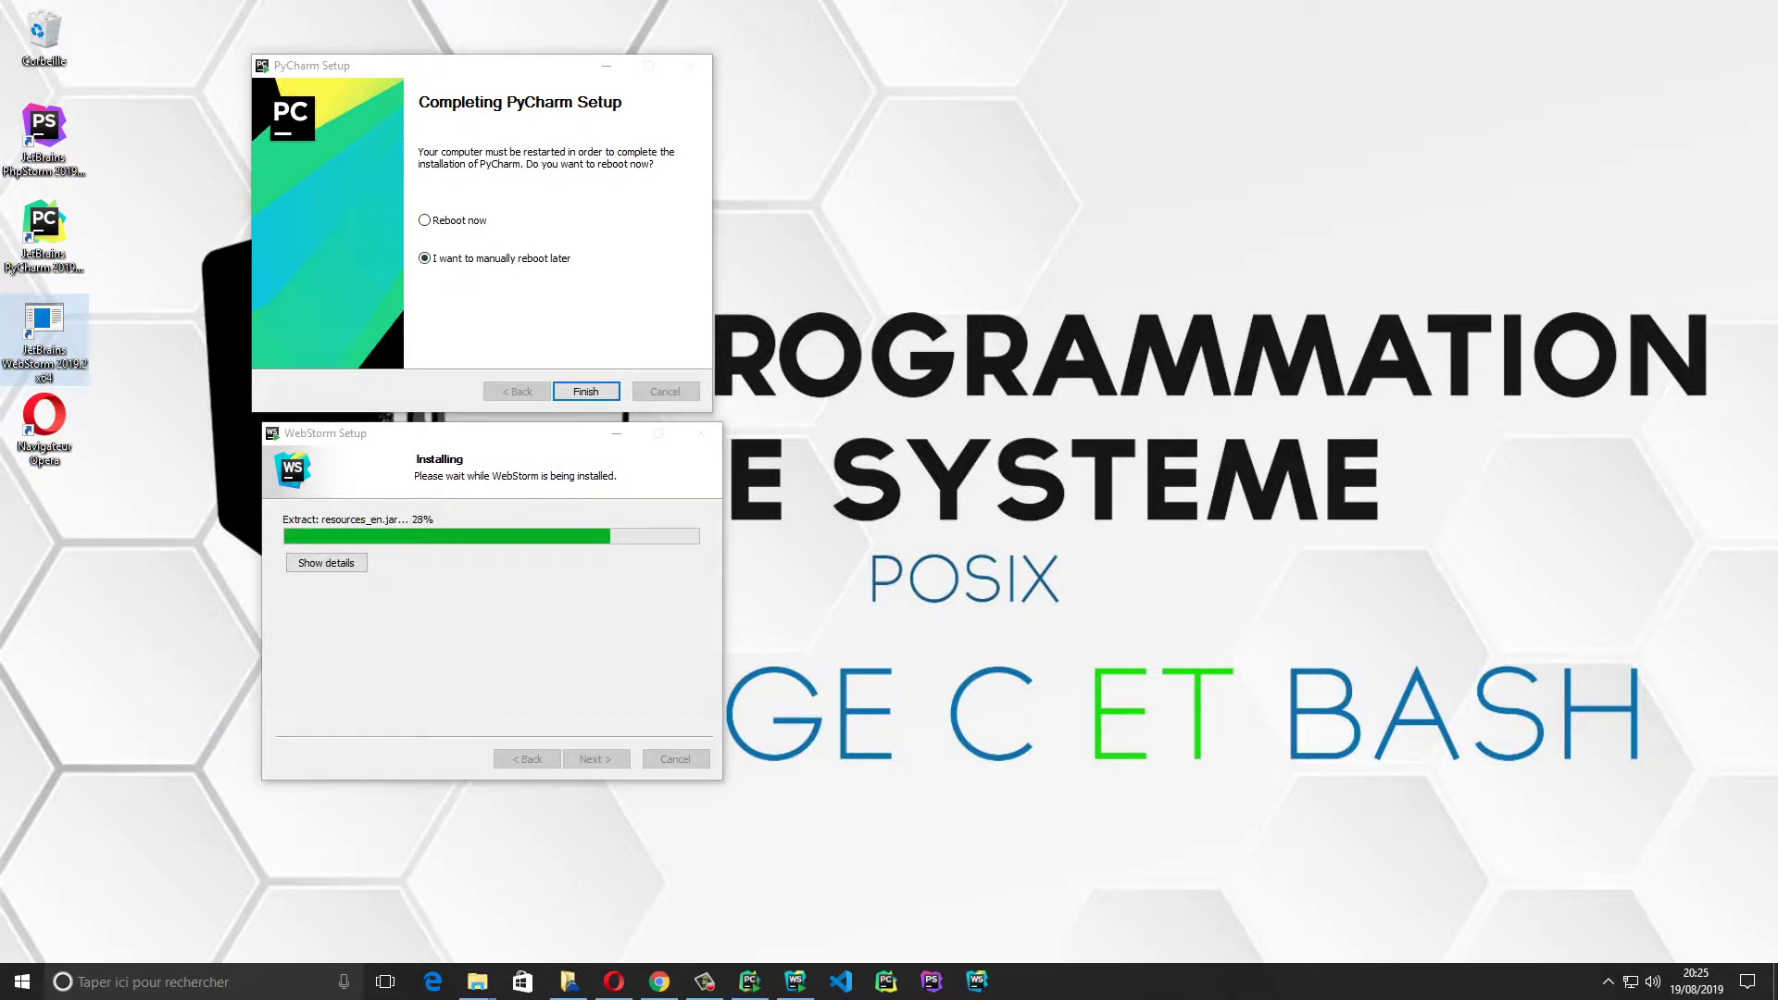
Finish PyCharm setup with a manual reboot, and move the PhpStorm, PyCharm and Opera desktop shortcuts to the Recycle Bin
{"action": "left_click", "coordinate": [585, 390]}
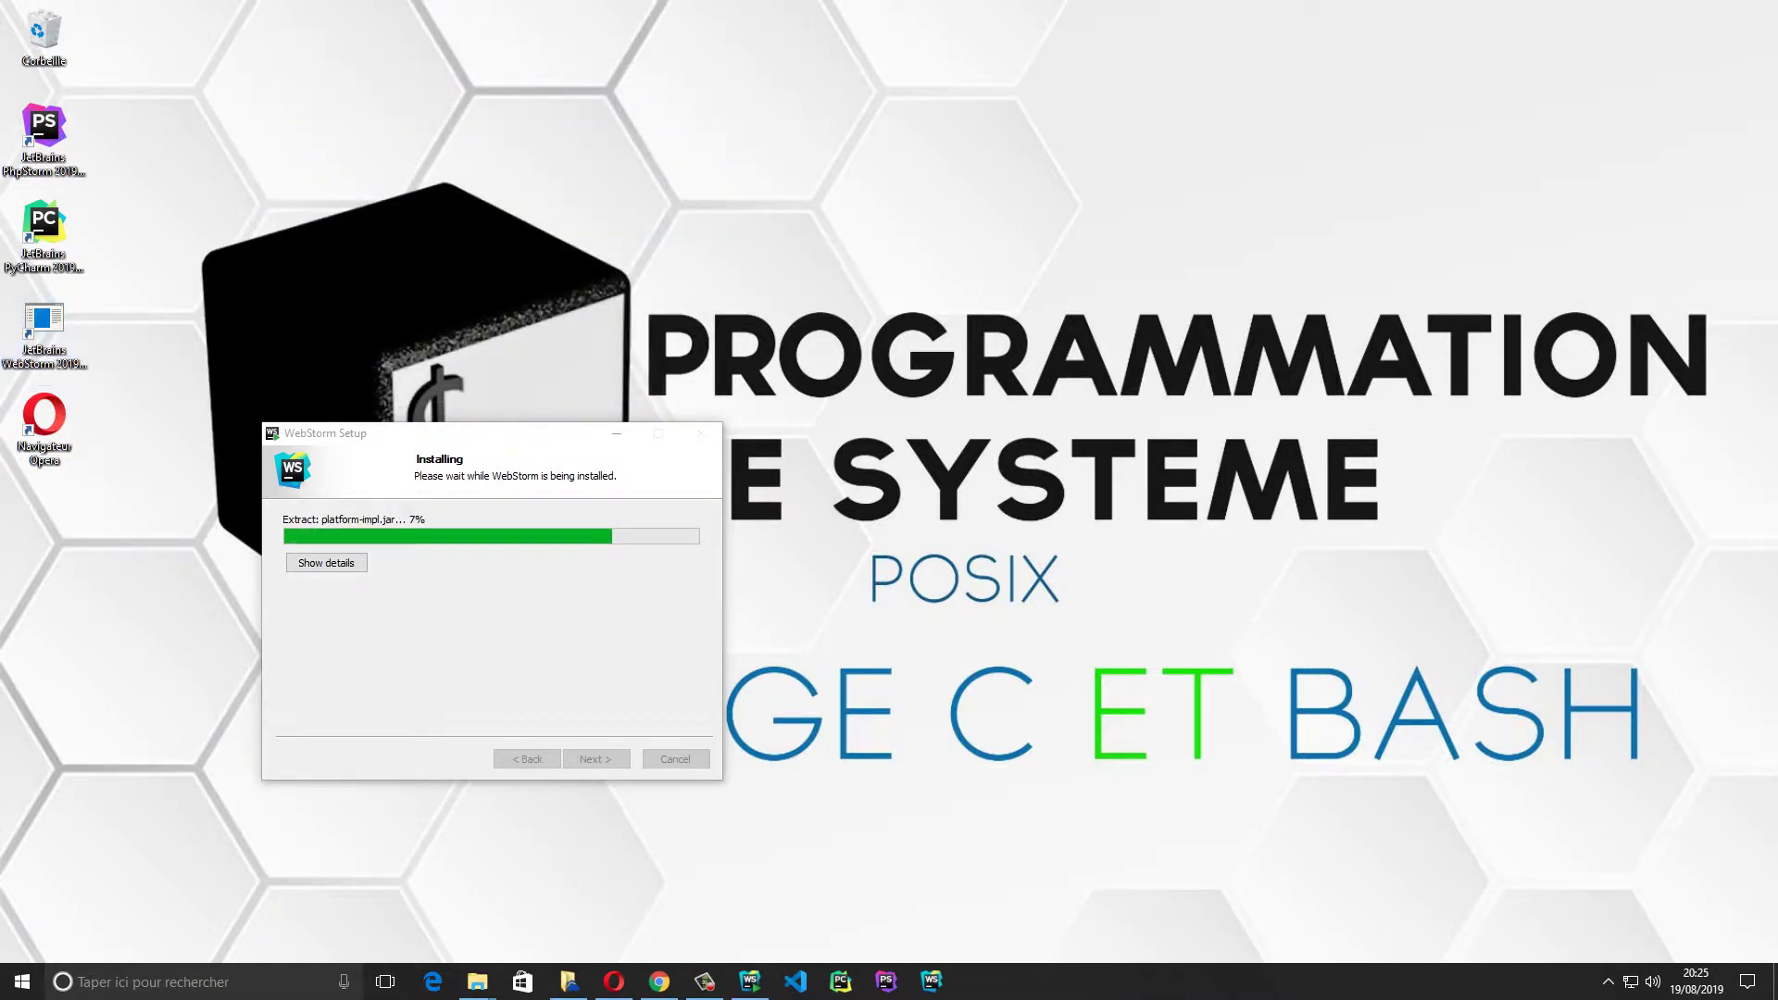
{"action": "left_click_drag", "start_coordinate": [138, 301], "coordinate": [13, 137]}
{"action": "left_click_drag", "start_coordinate": [47, 126], "coordinate": [50, 39]}
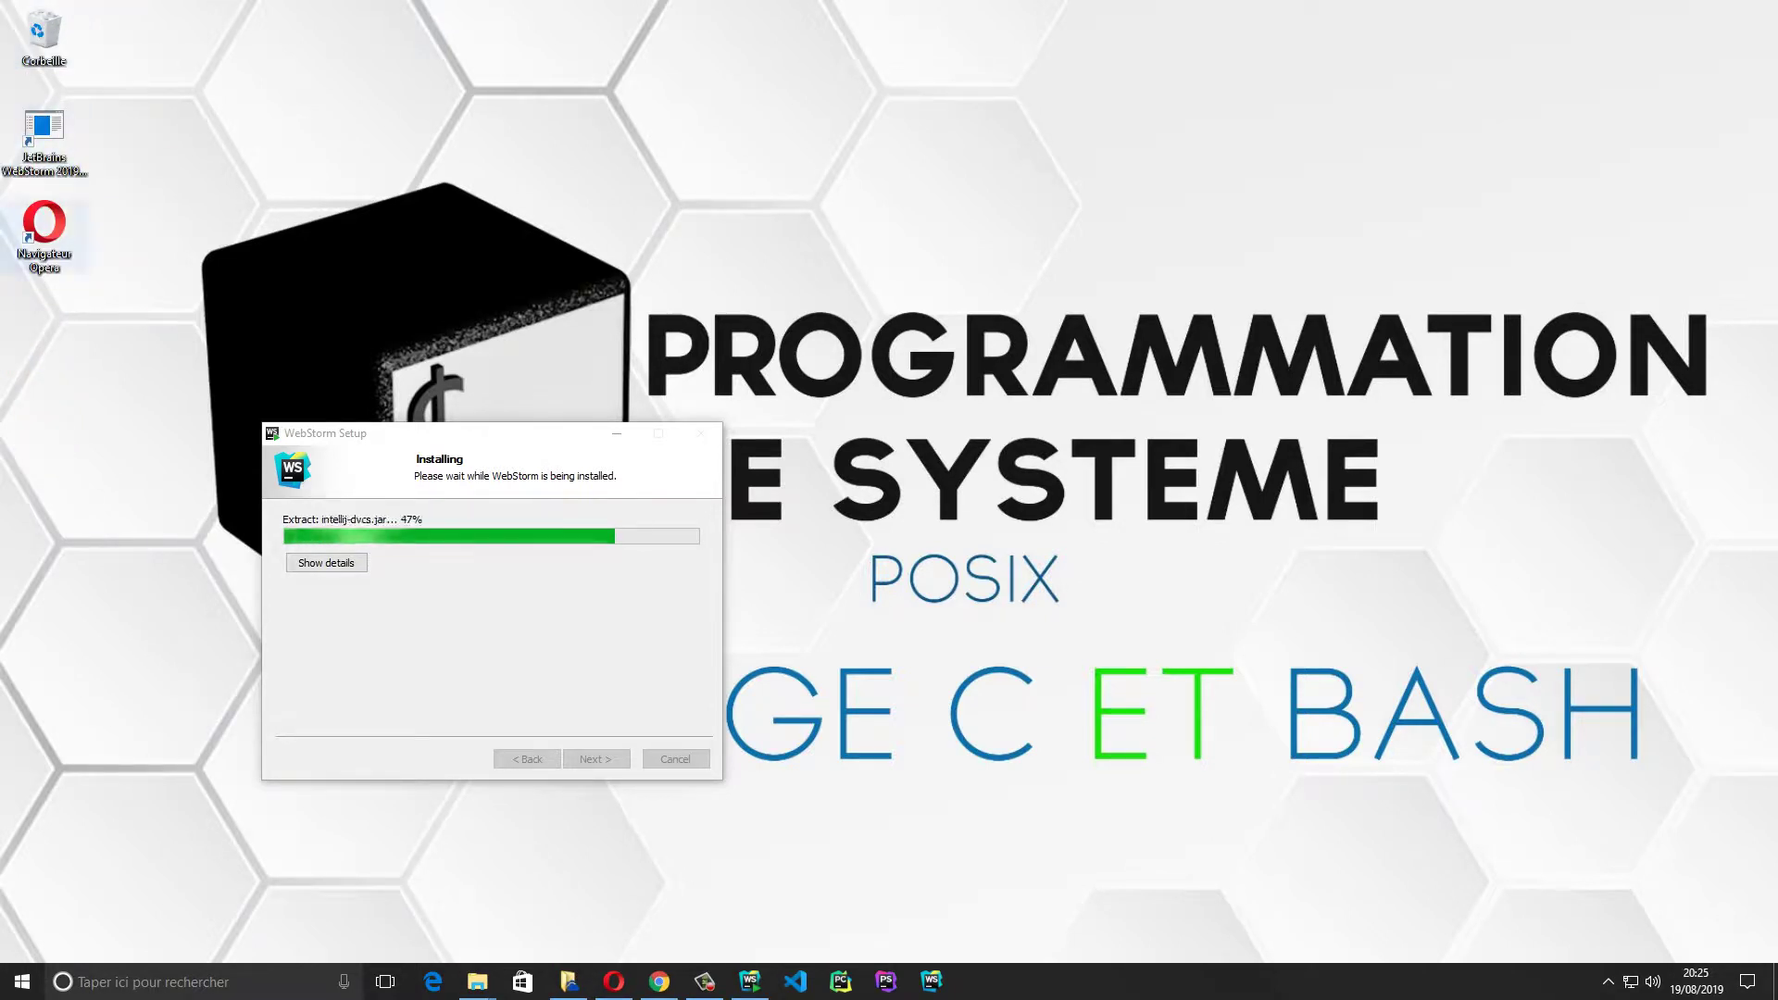
{"action": "left_click_drag", "start_coordinate": [44, 227], "coordinate": [50, 43]}
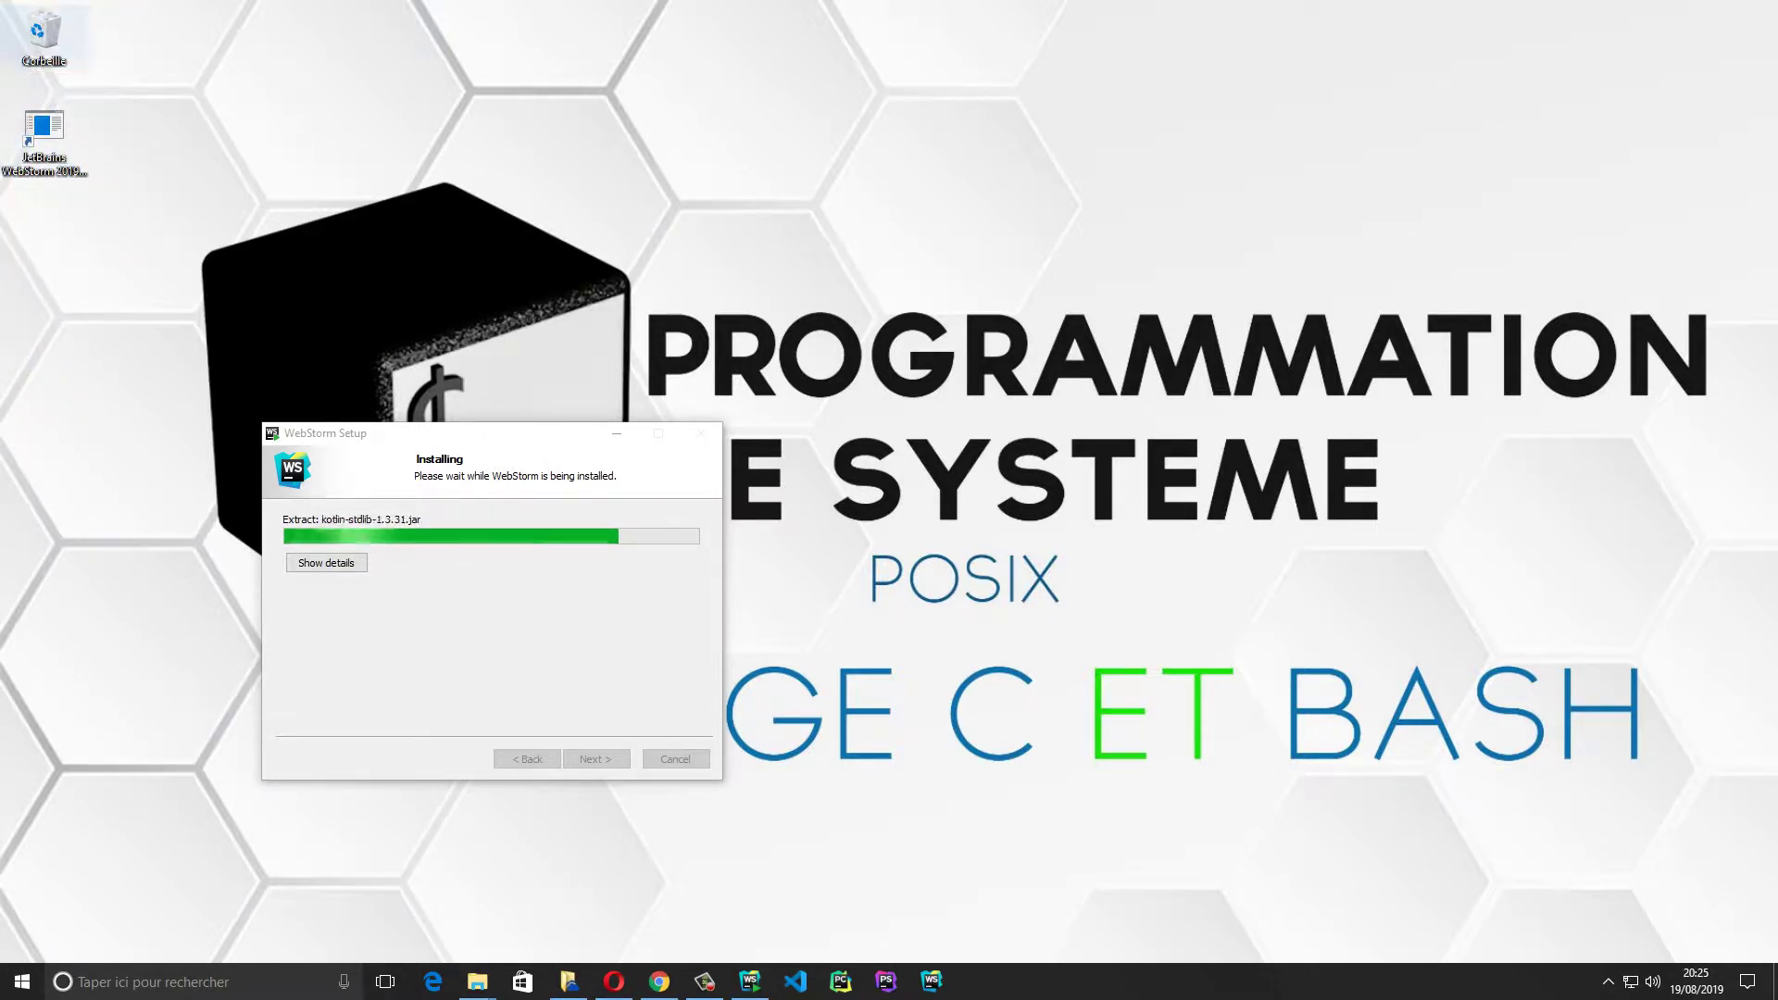
Pin Google Chrome to the taskbar and reorder the icons so that Opera and Chrome follow Edge
{"action": "right_click", "coordinate": [614, 981]}
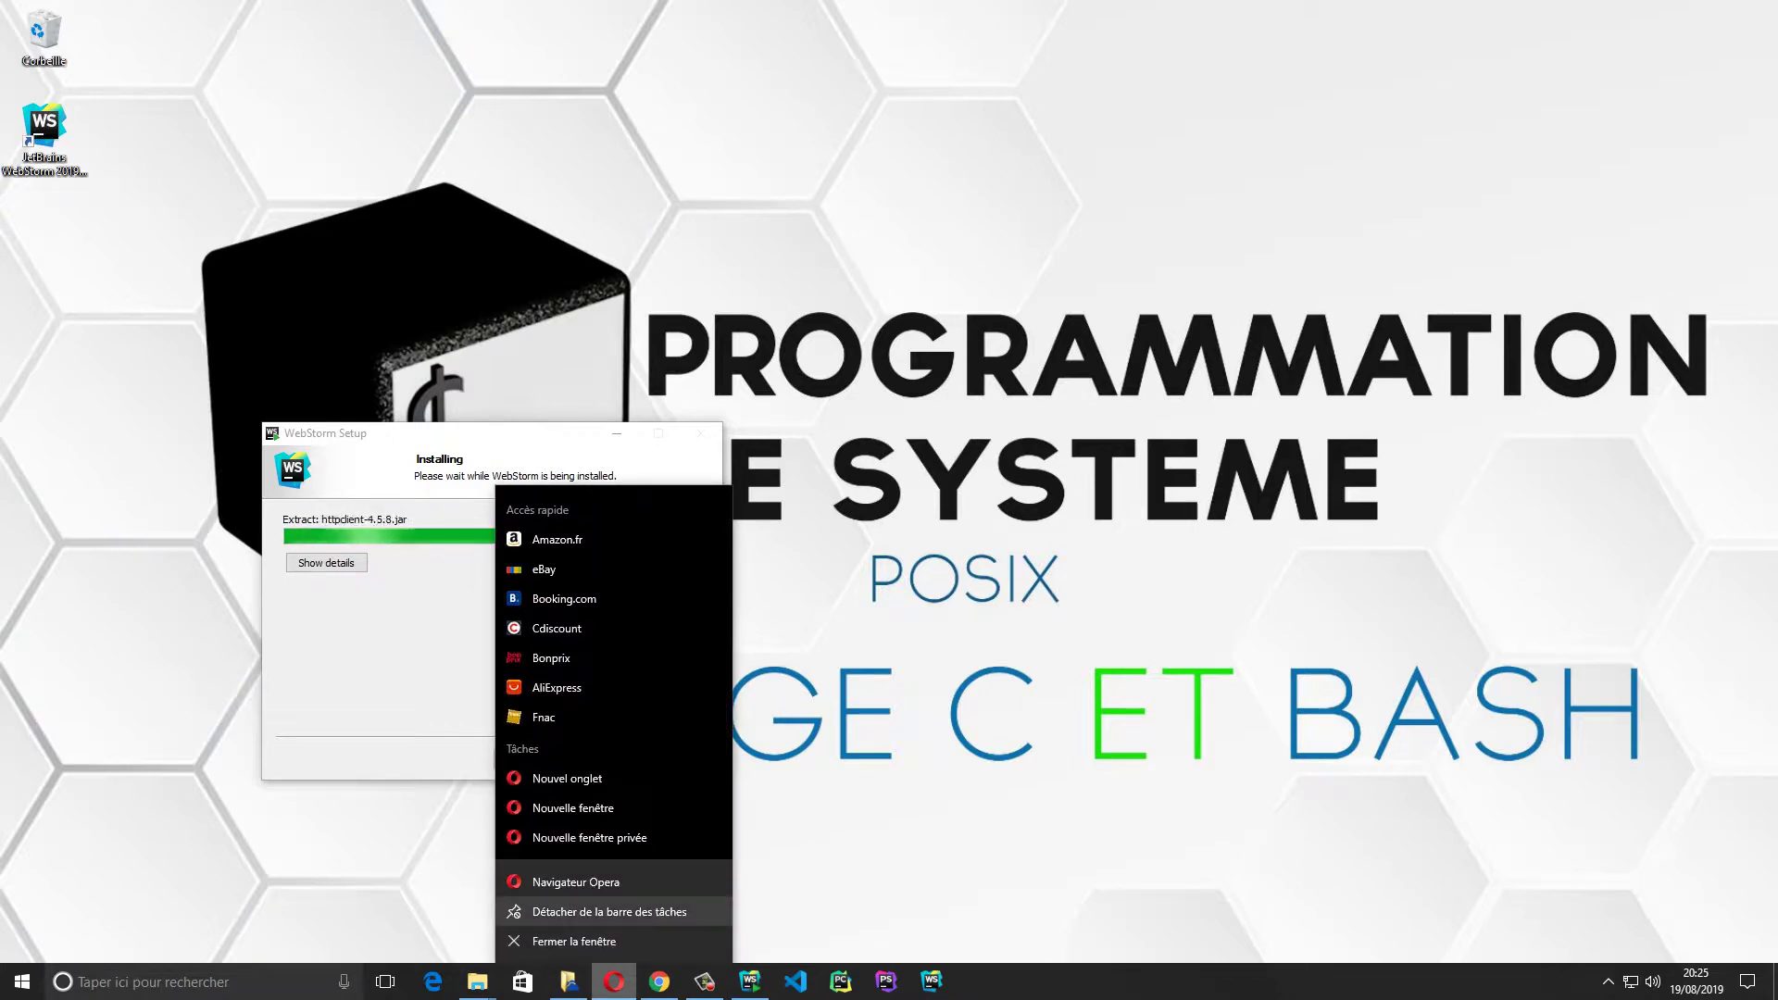
{"action": "right_click", "coordinate": [659, 982]}
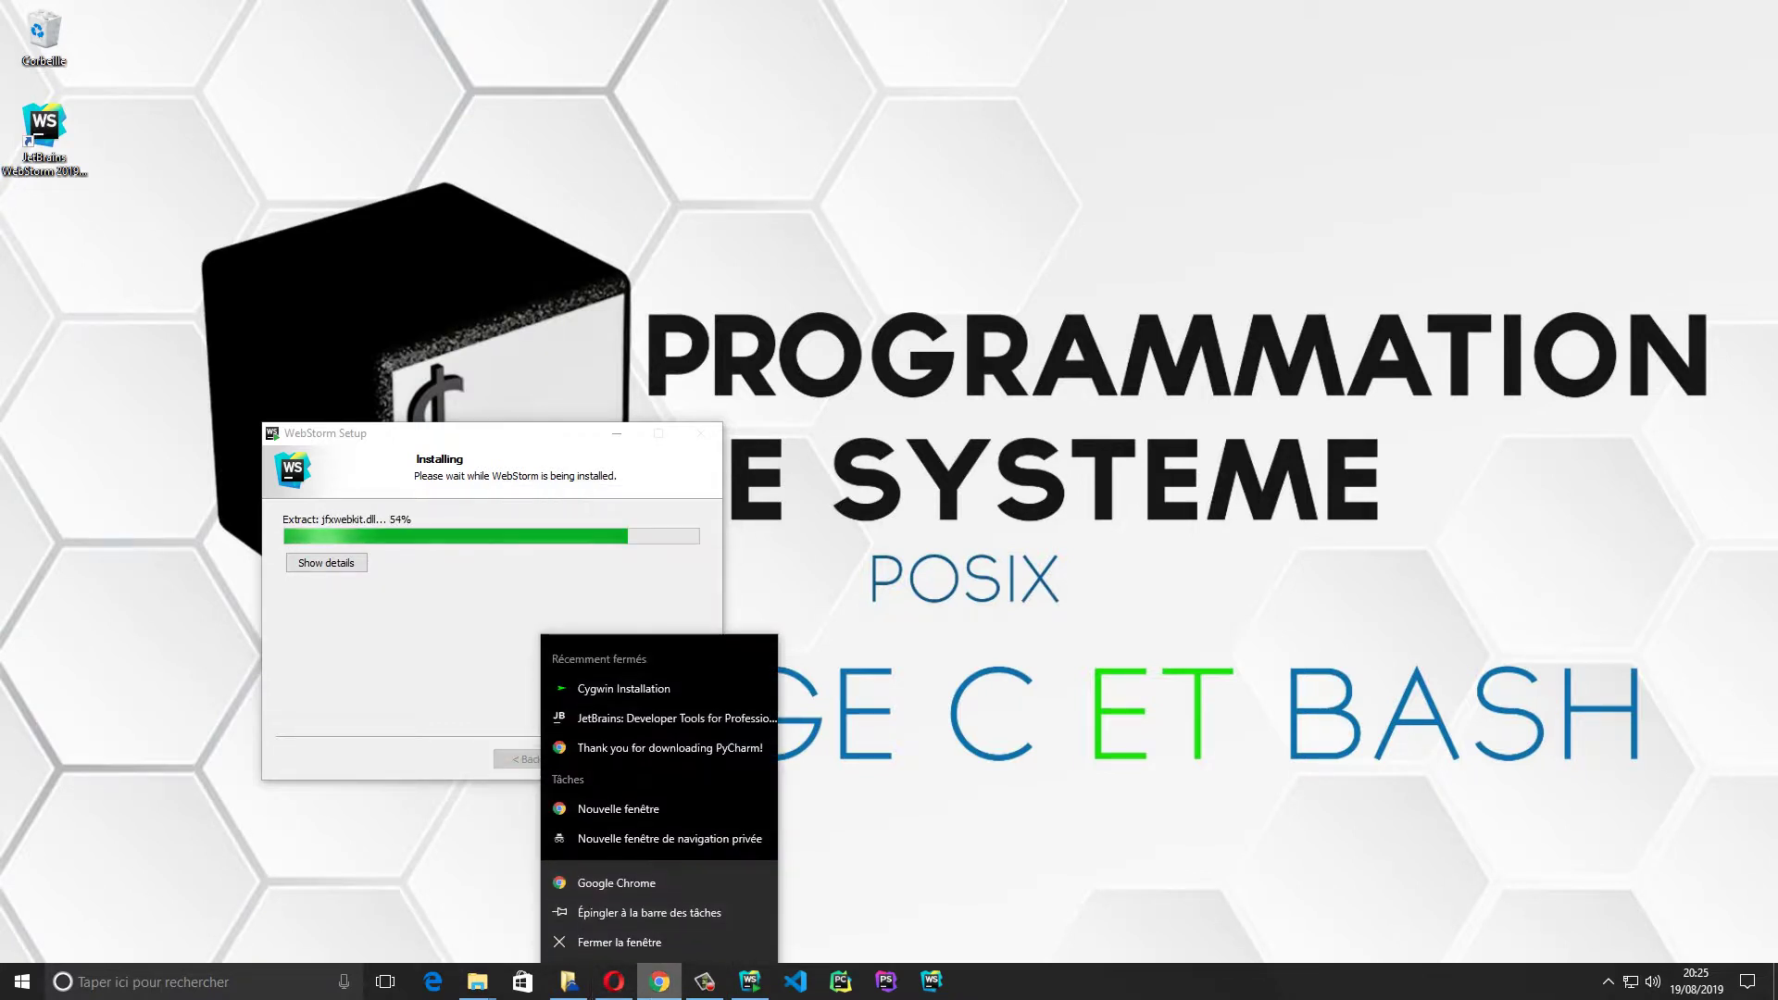
{"action": "left_click", "coordinate": [648, 911]}
{"action": "left_click_drag", "start_coordinate": [614, 981], "coordinate": [523, 982]}
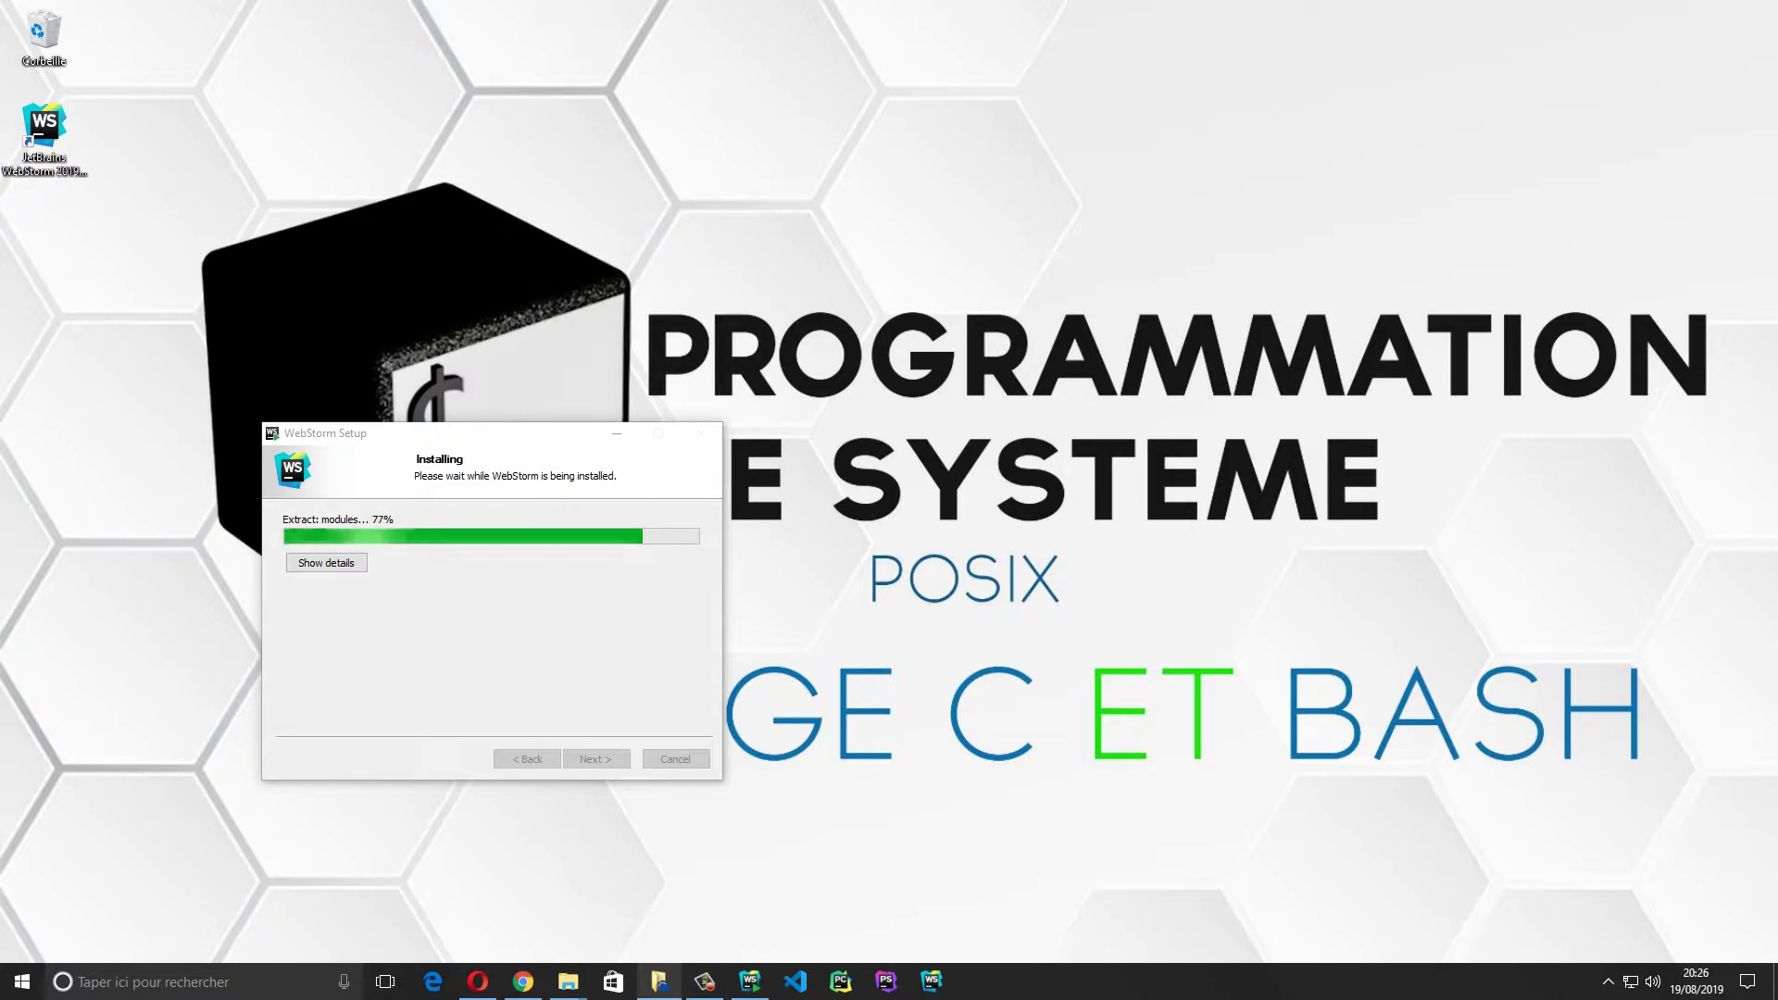
Open OneDrive and close its window, and finish WebStorm setup with the manual reboot option
{"action": "right_click", "coordinate": [659, 981]}
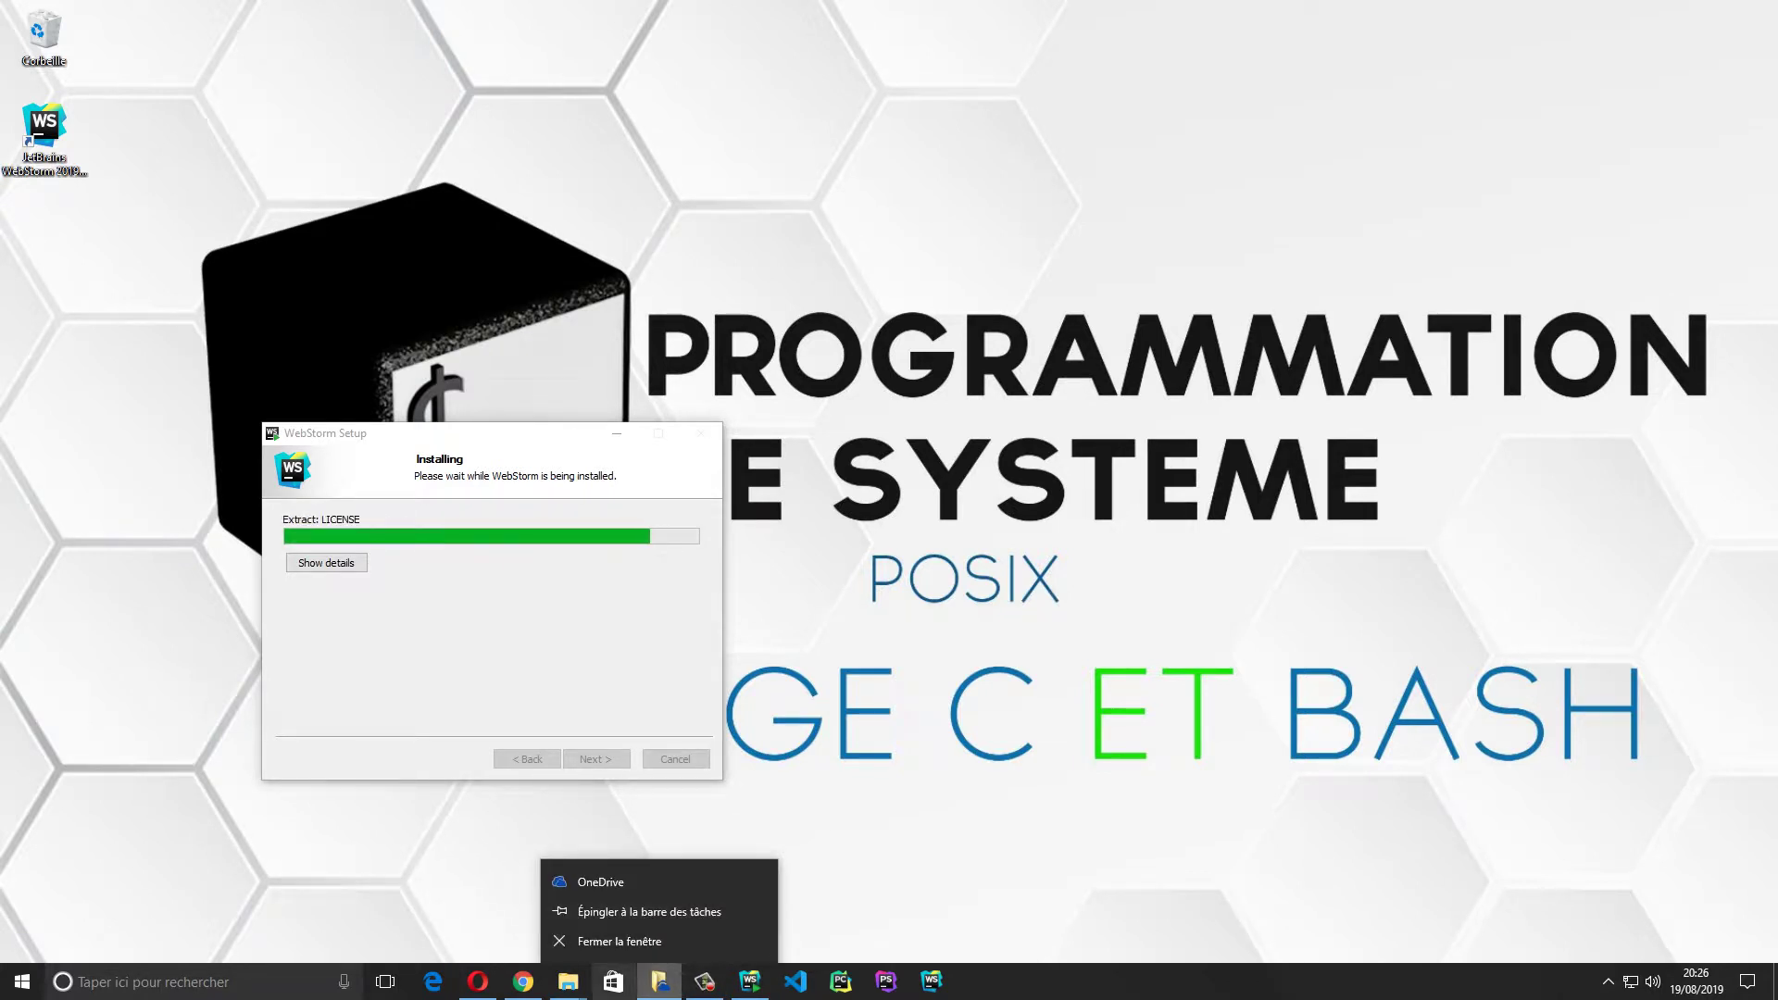
{"action": "left_click", "coordinate": [600, 882]}
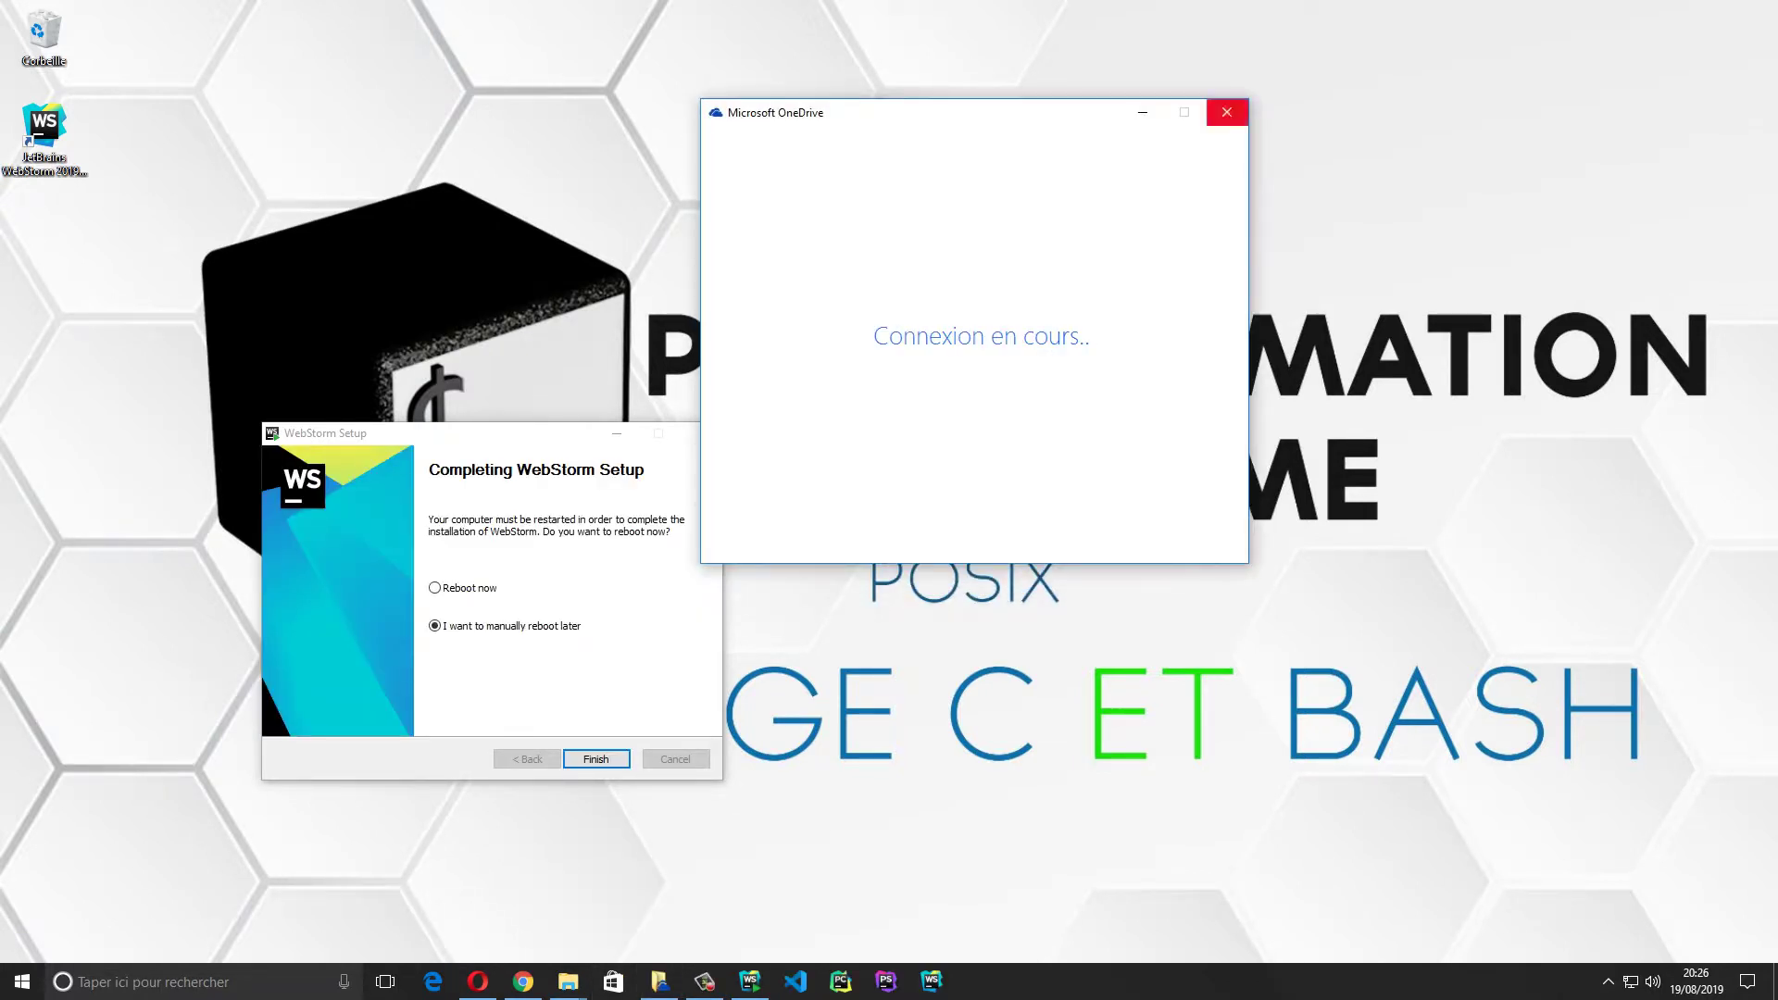
{"action": "left_click", "coordinate": [1226, 112]}
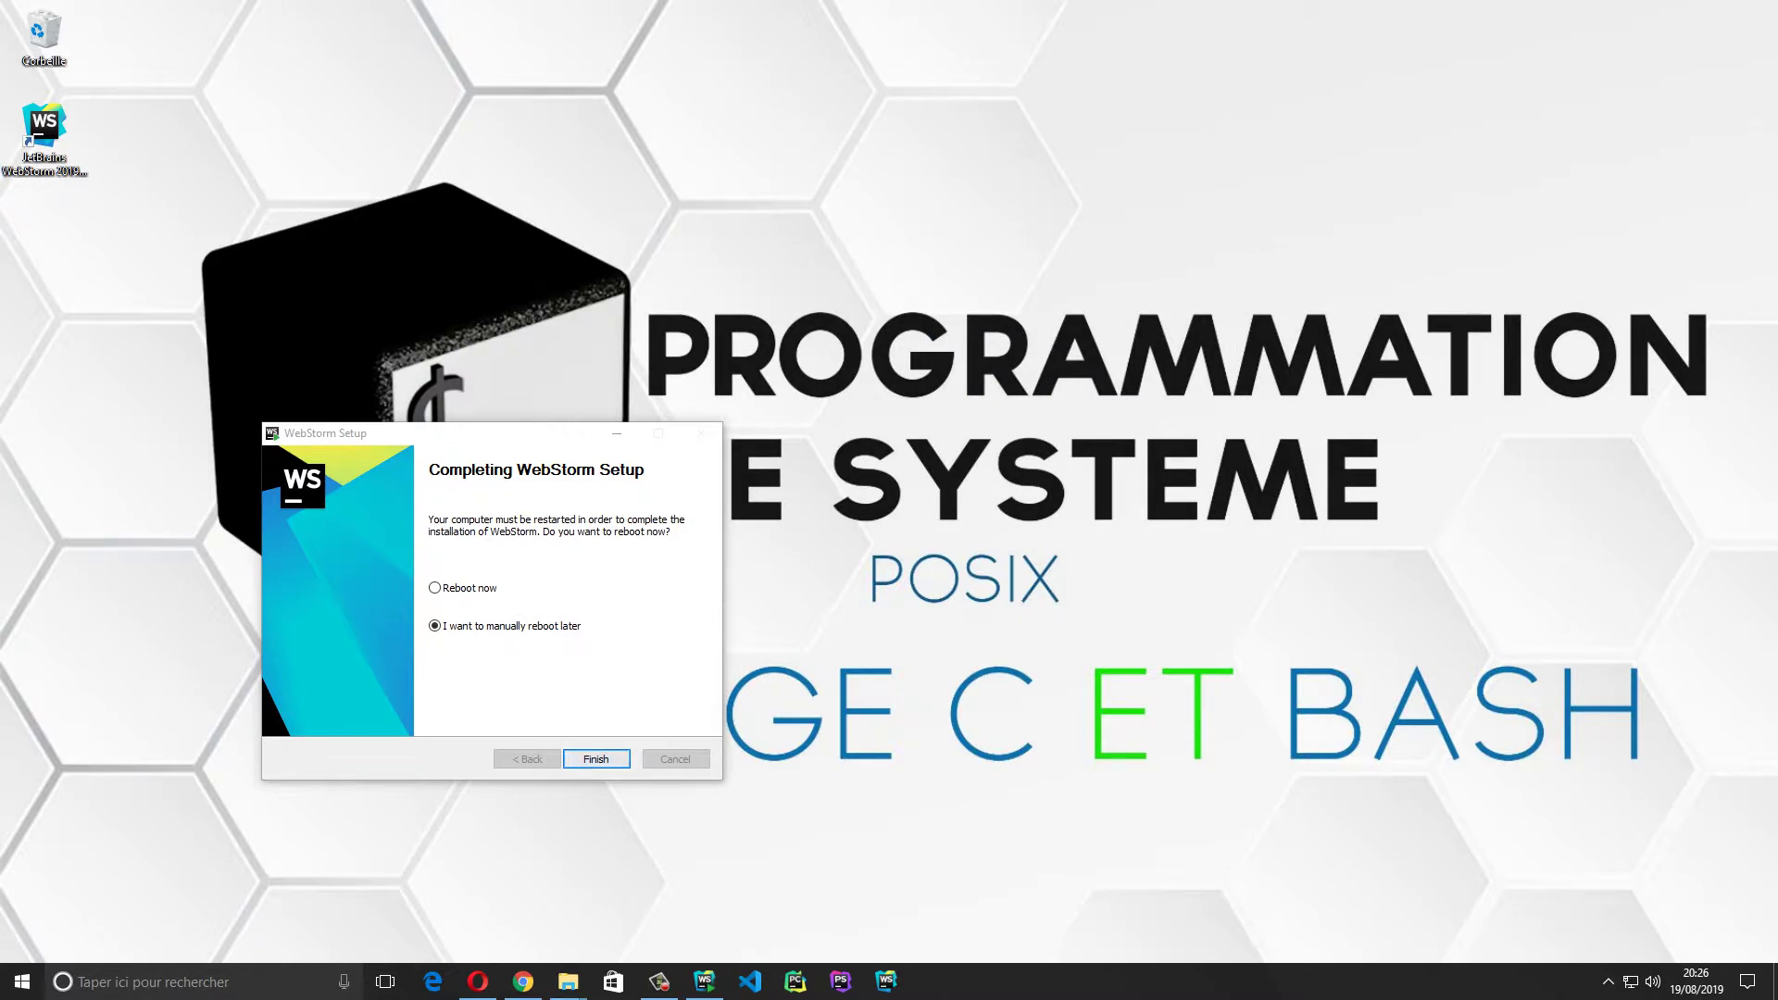
{"action": "key", "text": "Return"}
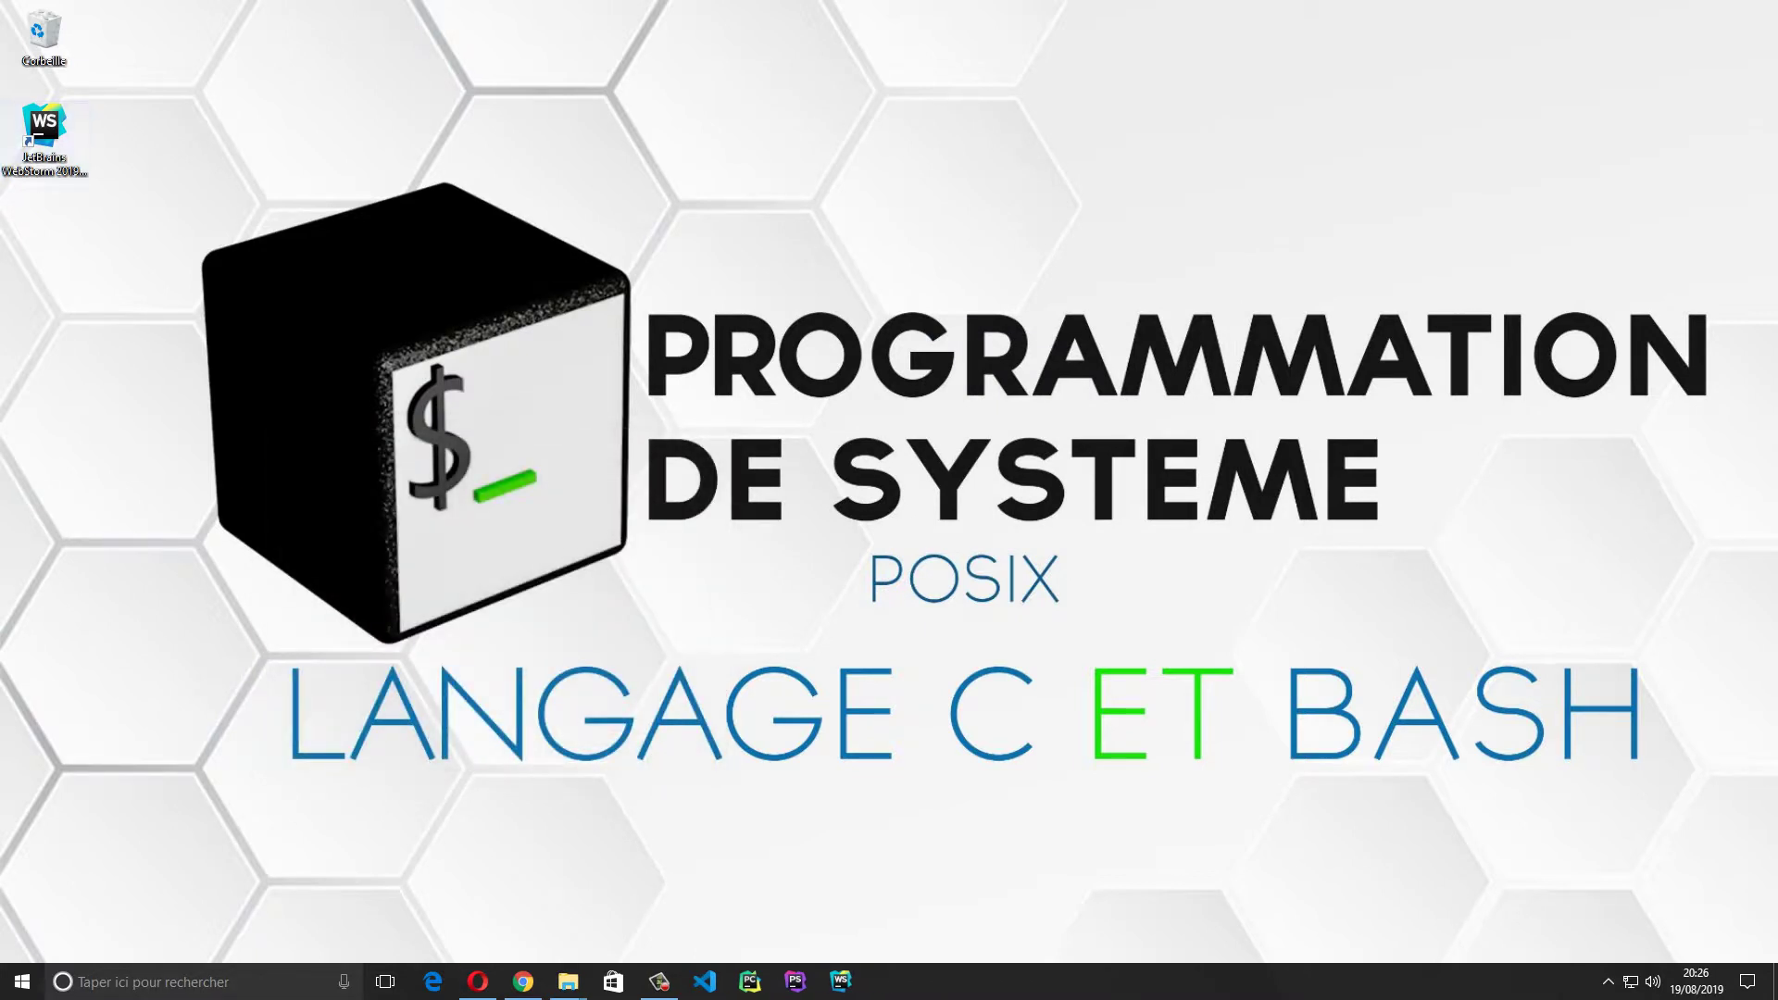
Move the WebStorm desktop shortcut to the Recycle Bin, and select Composer-Setup in the web downloads folder
{"action": "left_click_drag", "start_coordinate": [43, 130], "coordinate": [44, 35]}
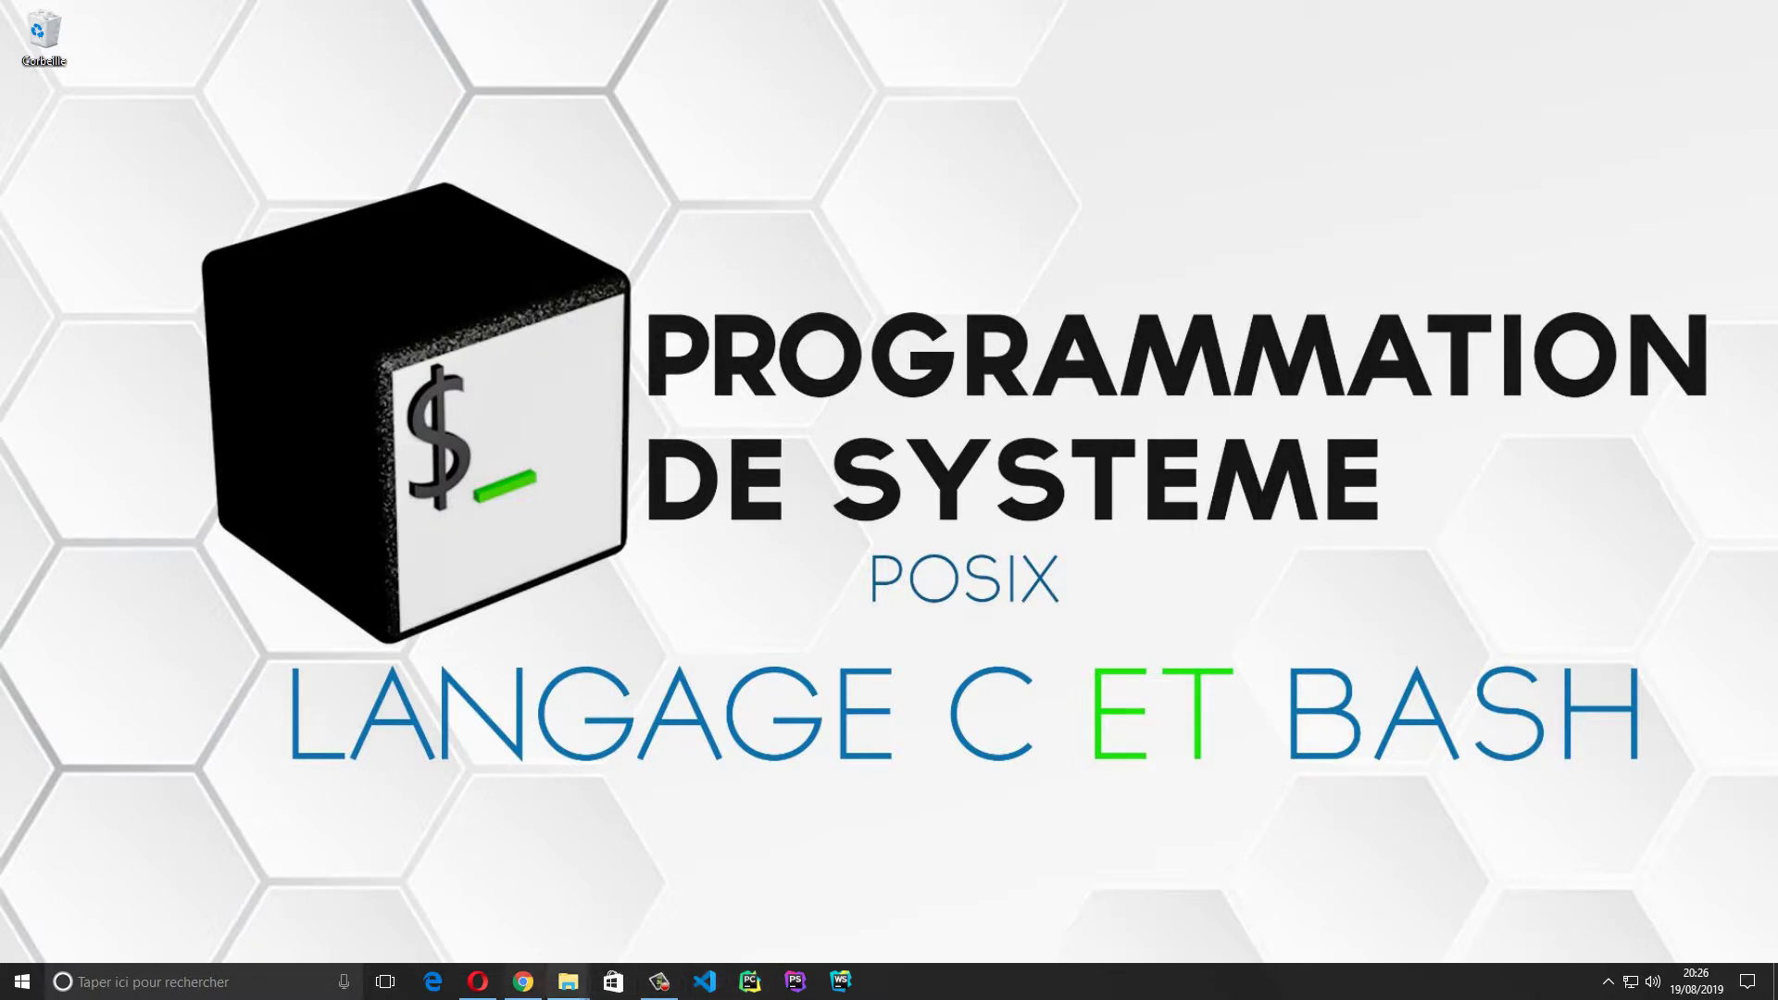
{"action": "mouse_move", "coordinate": [567, 982]}
{"action": "left_click", "coordinate": [639, 903]}
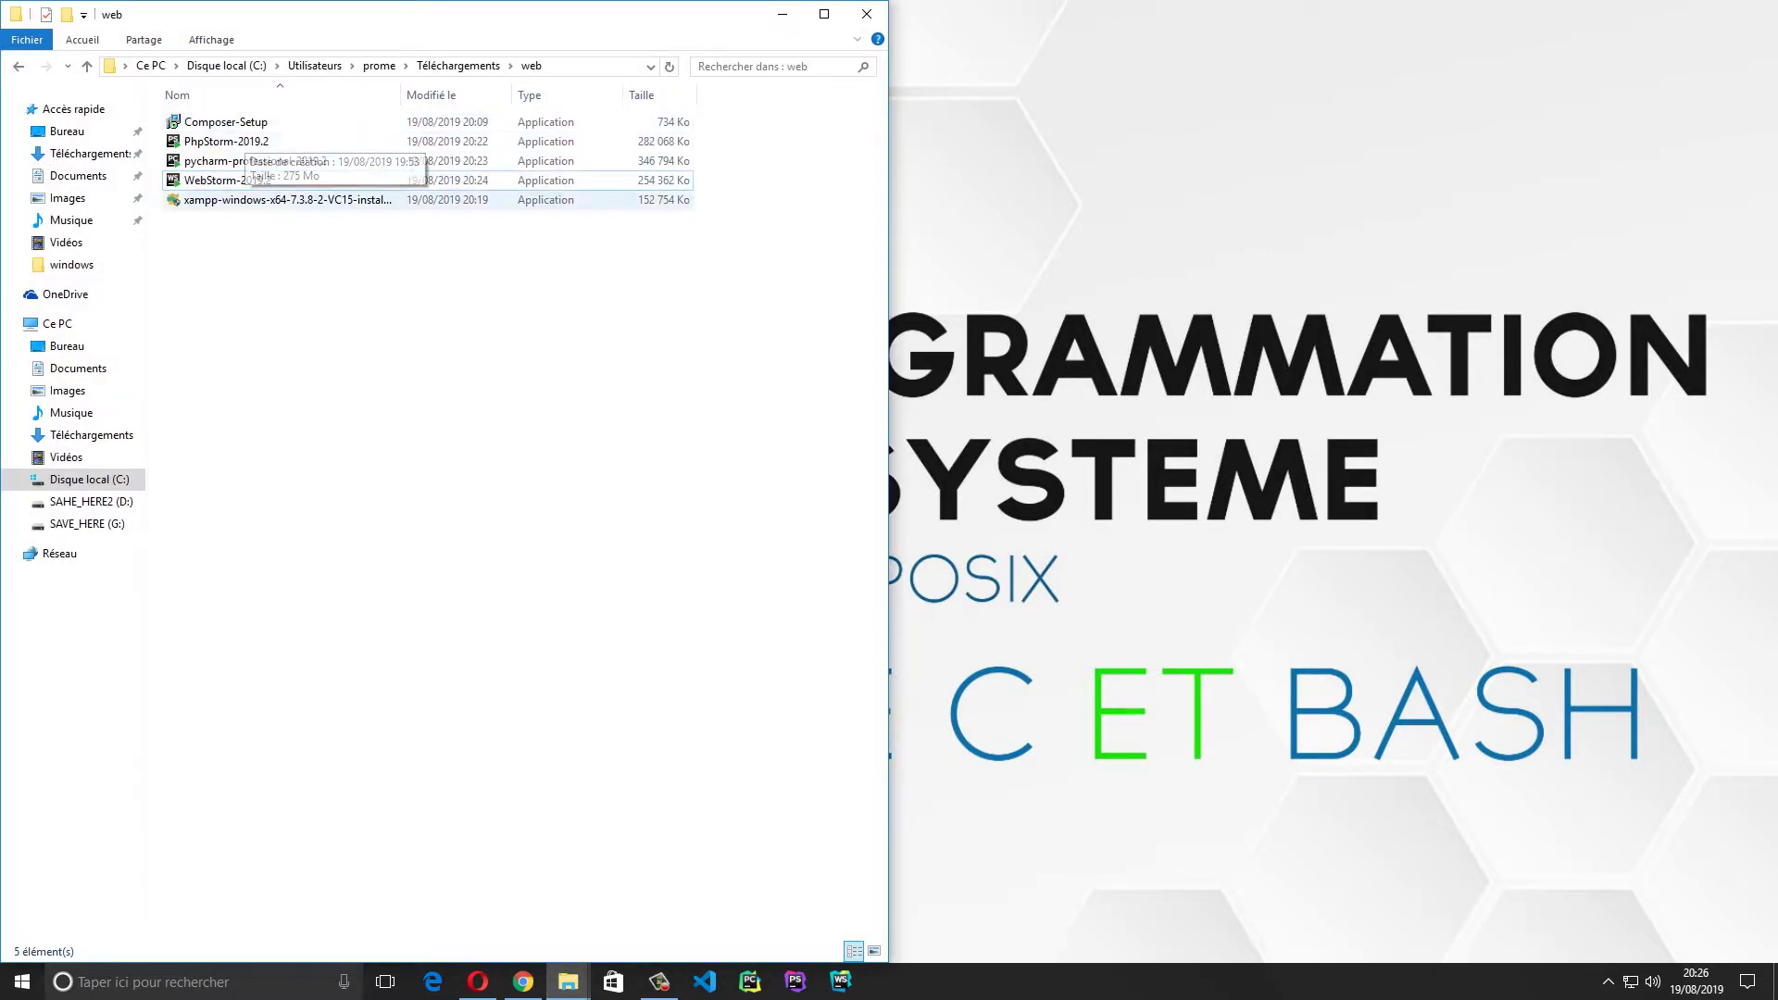
{"action": "left_click", "coordinate": [226, 121]}
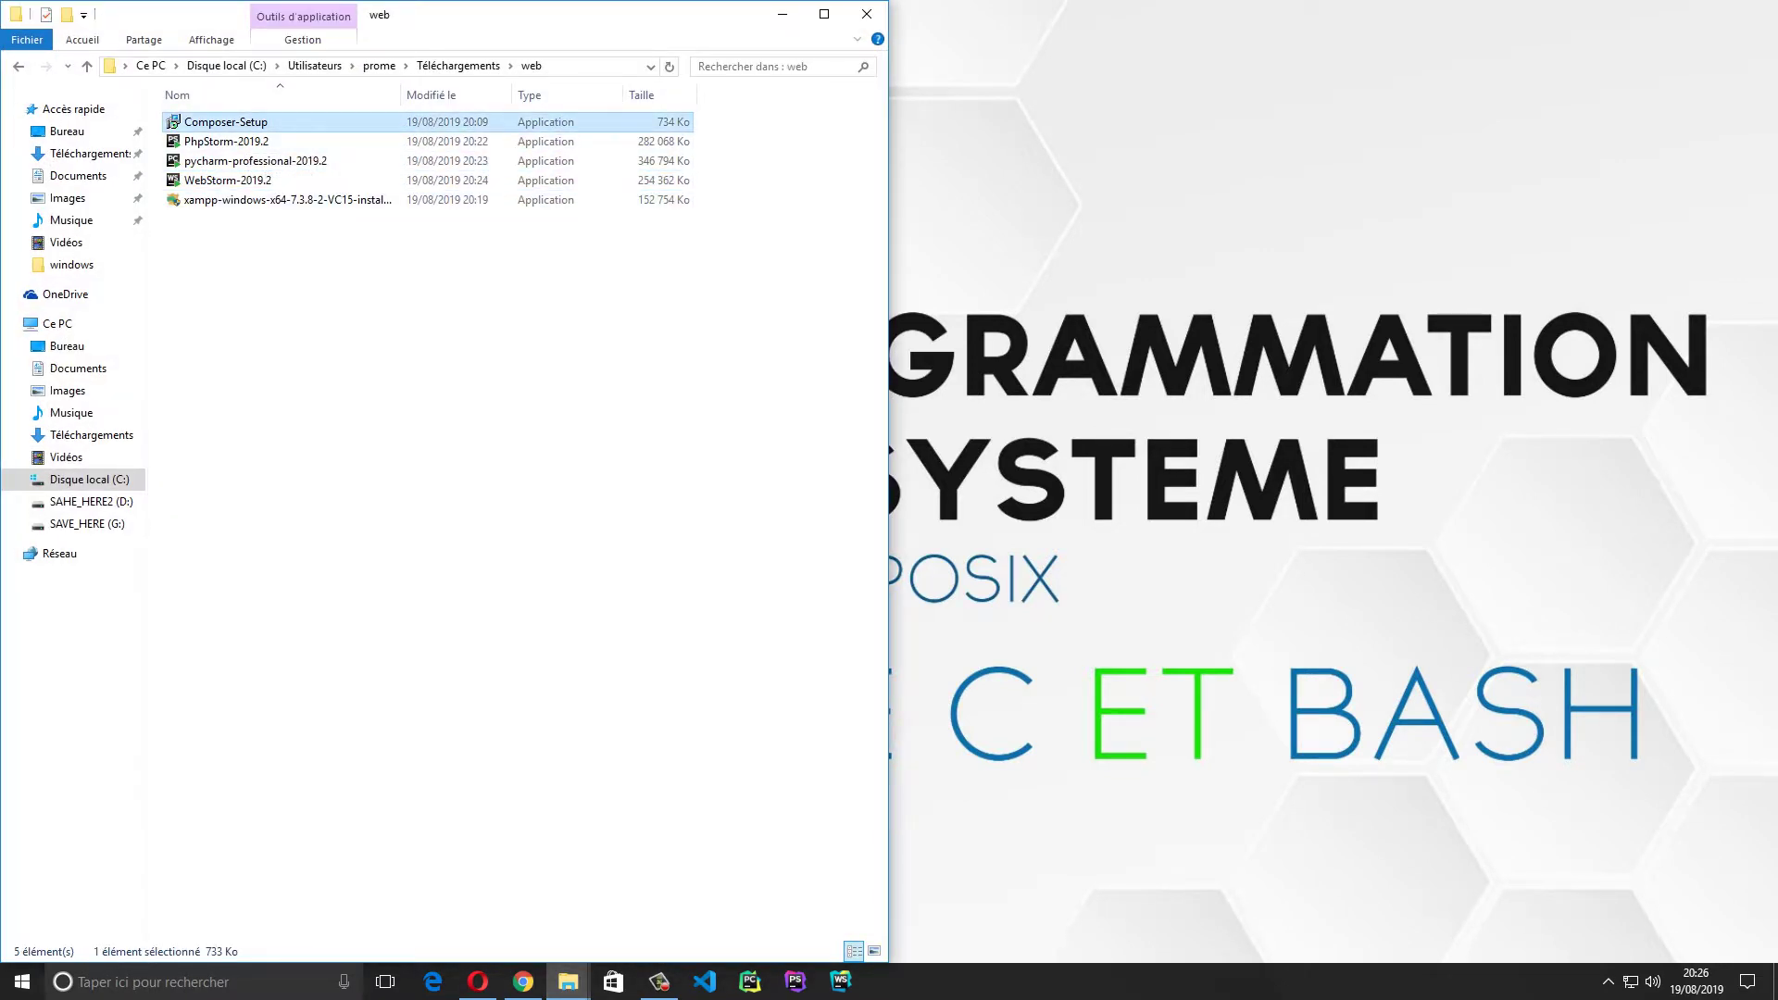
Search Windows for xampp, and check the hidden notification area icons
{"action": "key", "text": "super"}
{"action": "type", "text": "xa"}
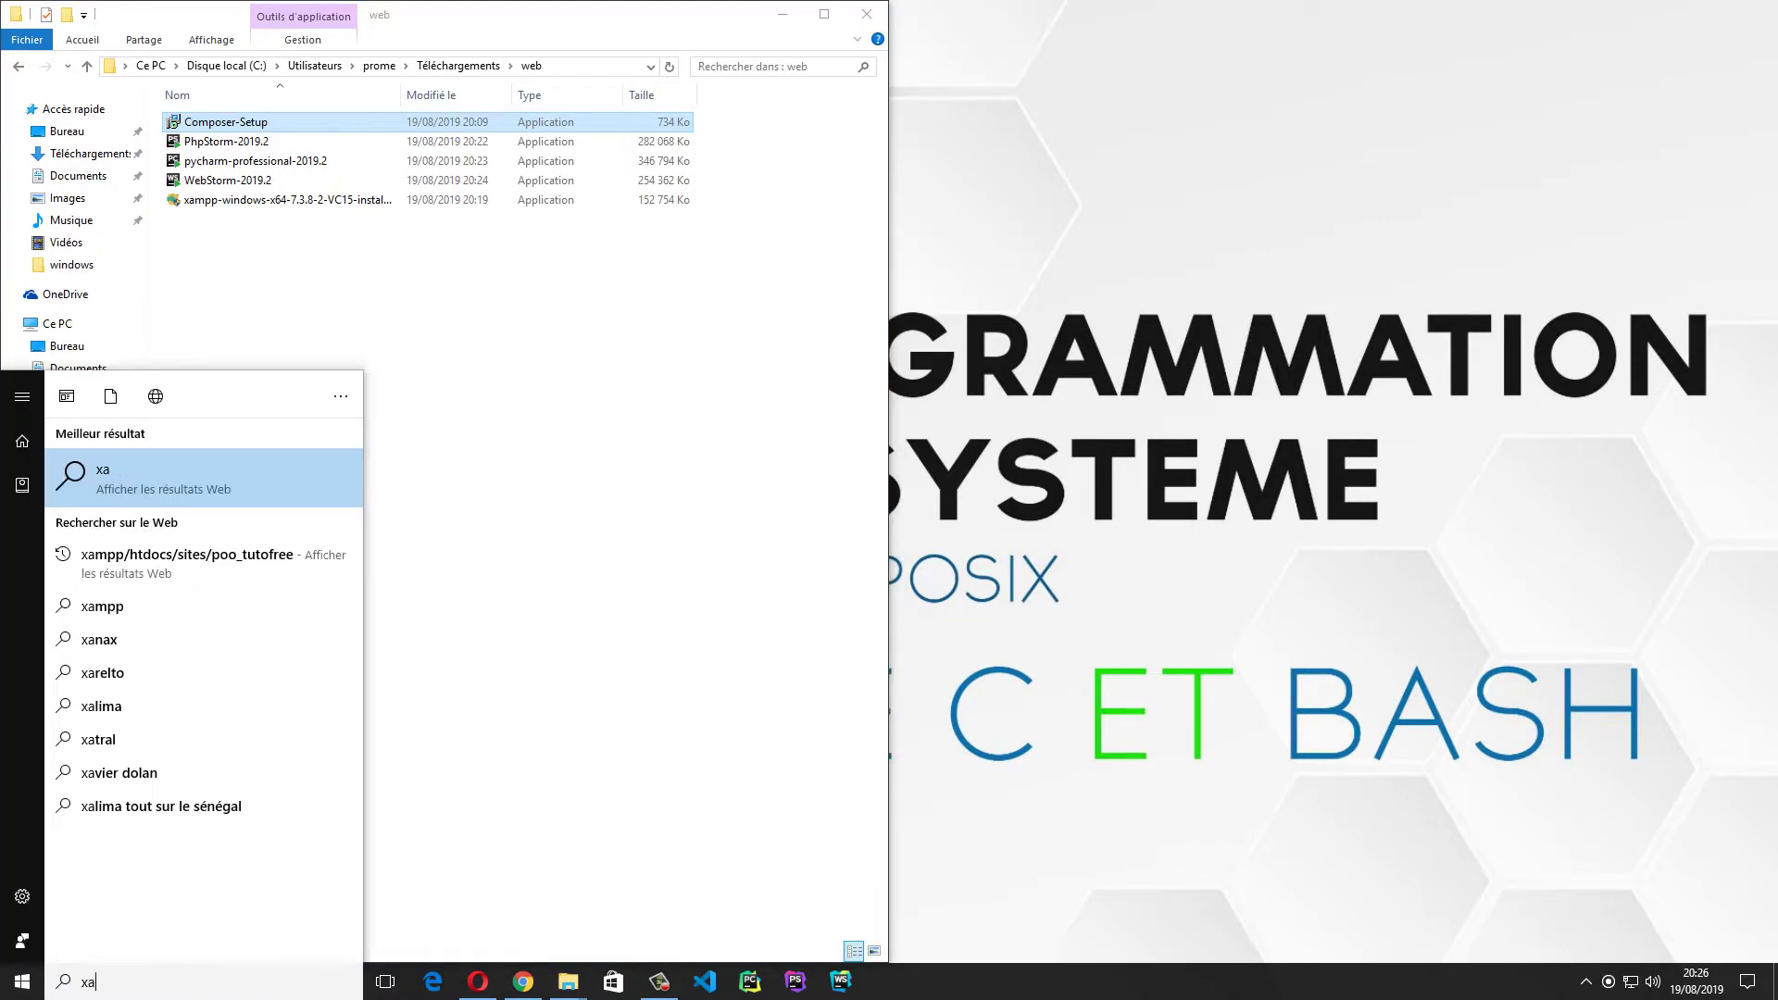
{"action": "type", "text": "m"}
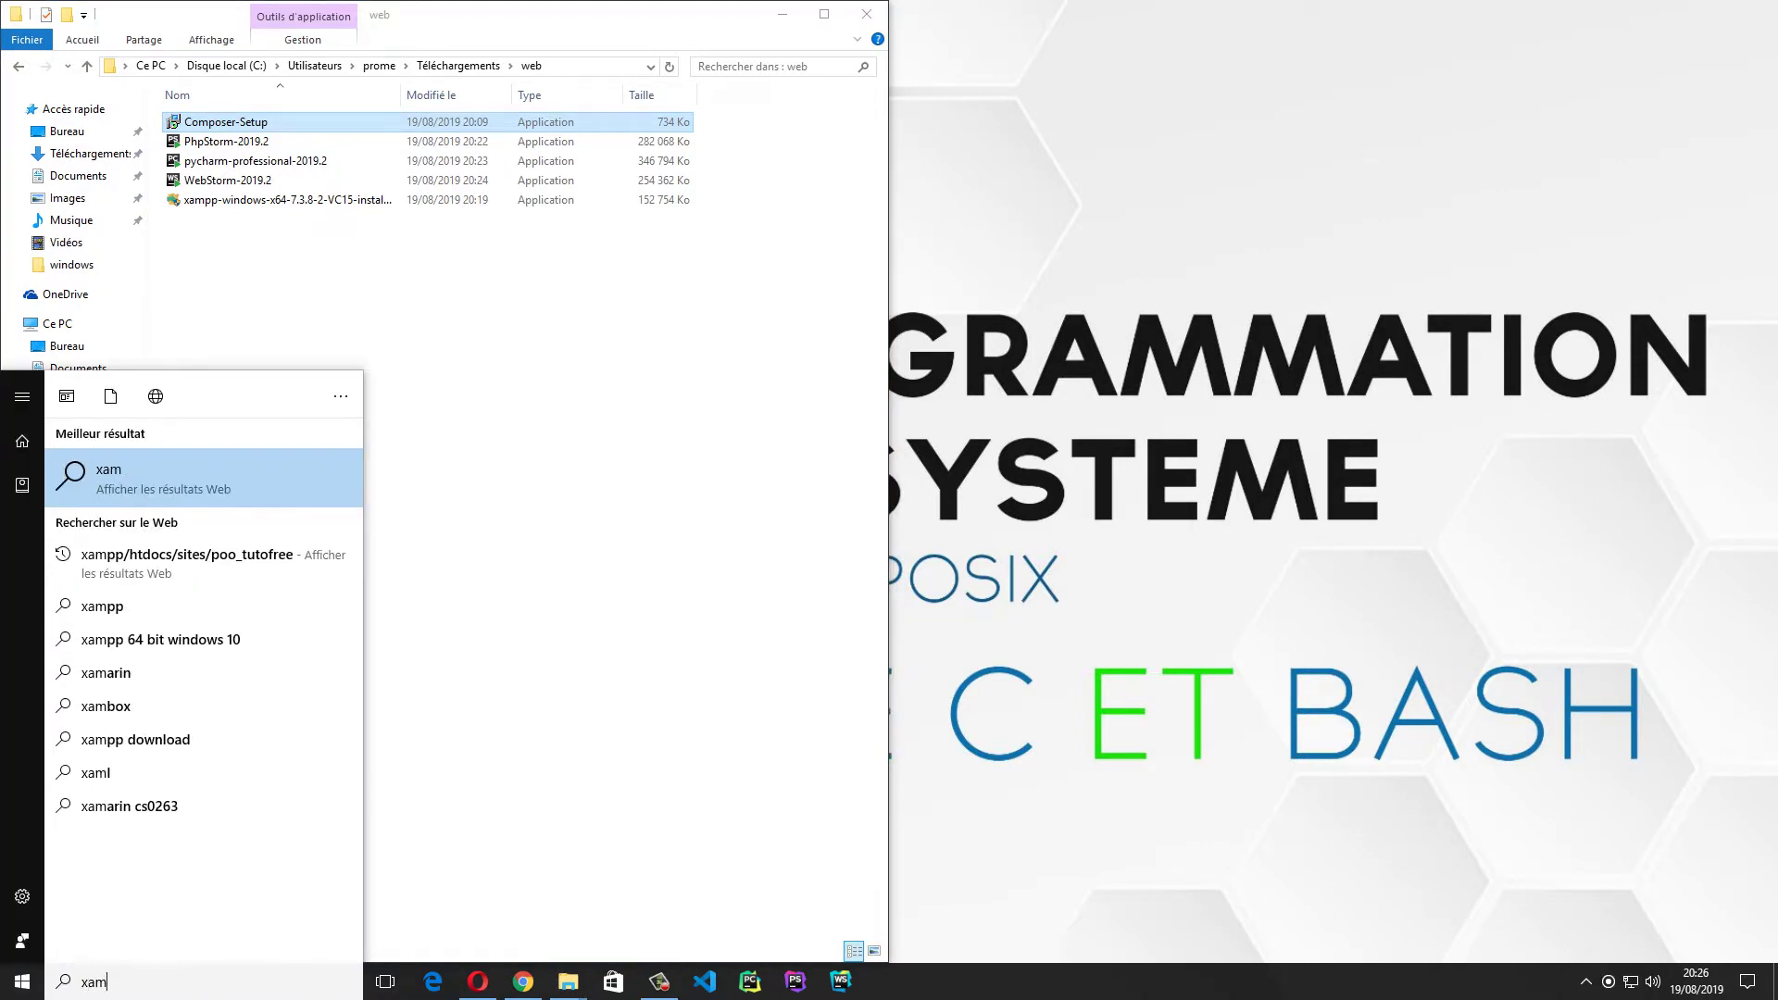
{"action": "type", "text": "pp"}
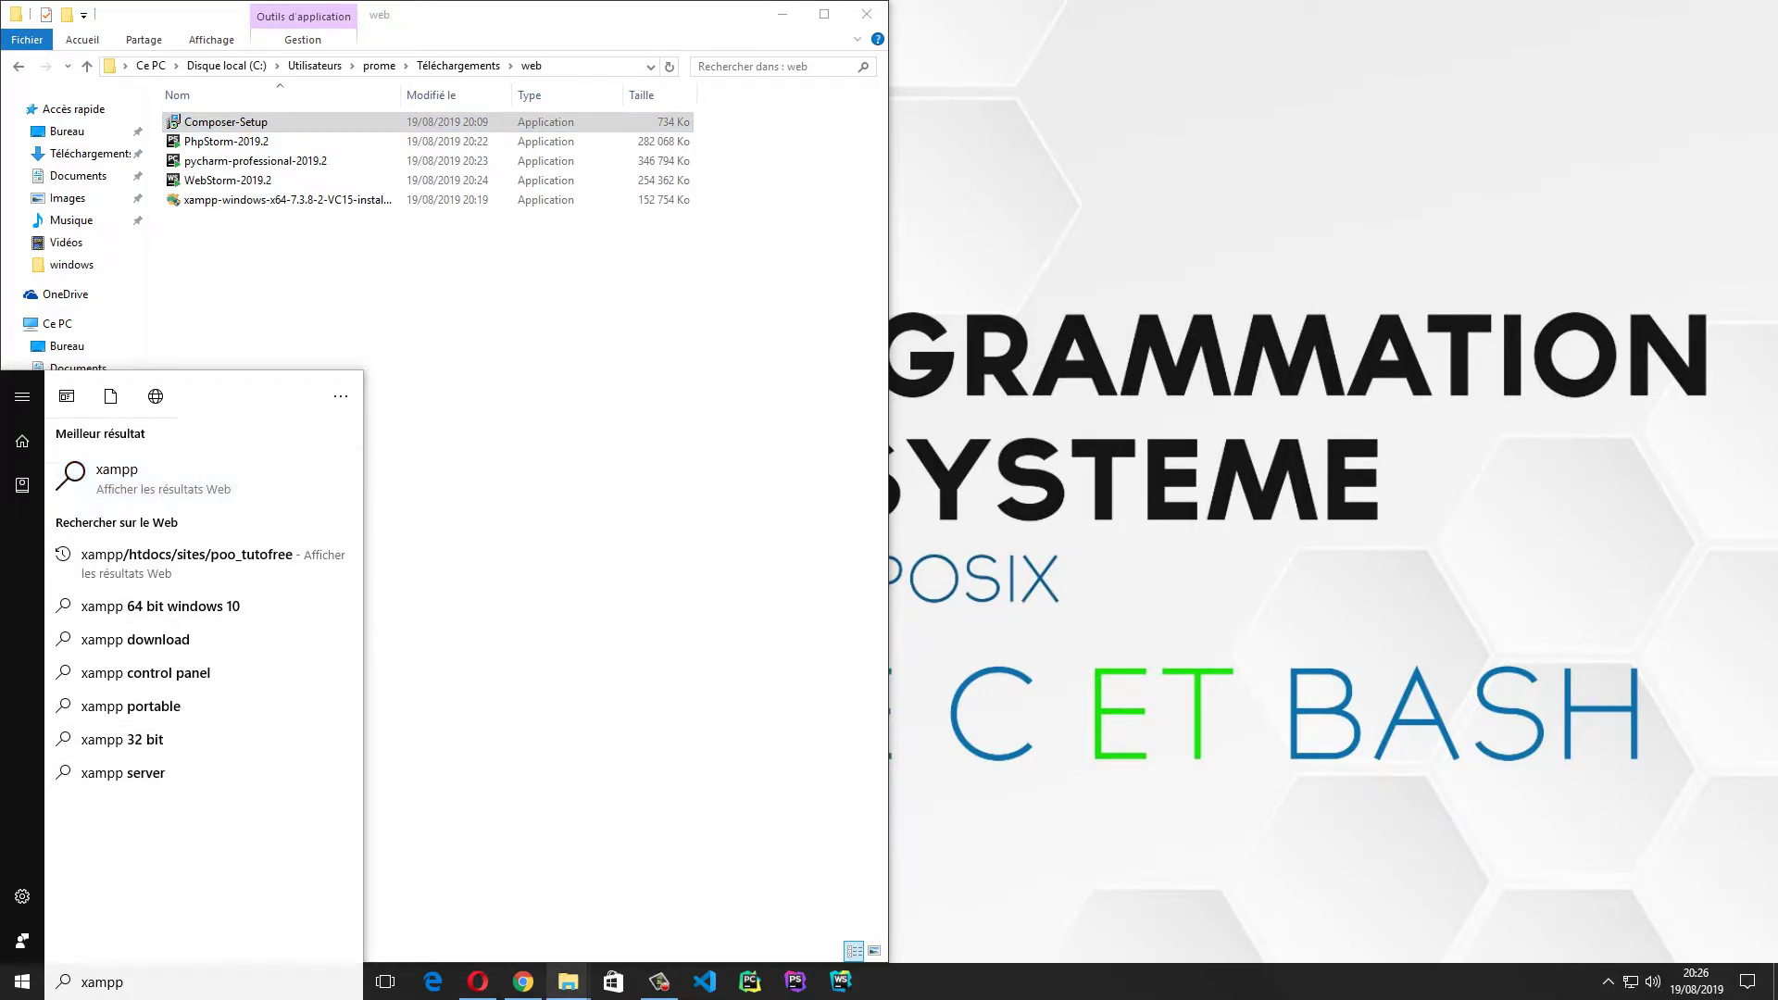
{"action": "left_click", "coordinate": [568, 982]}
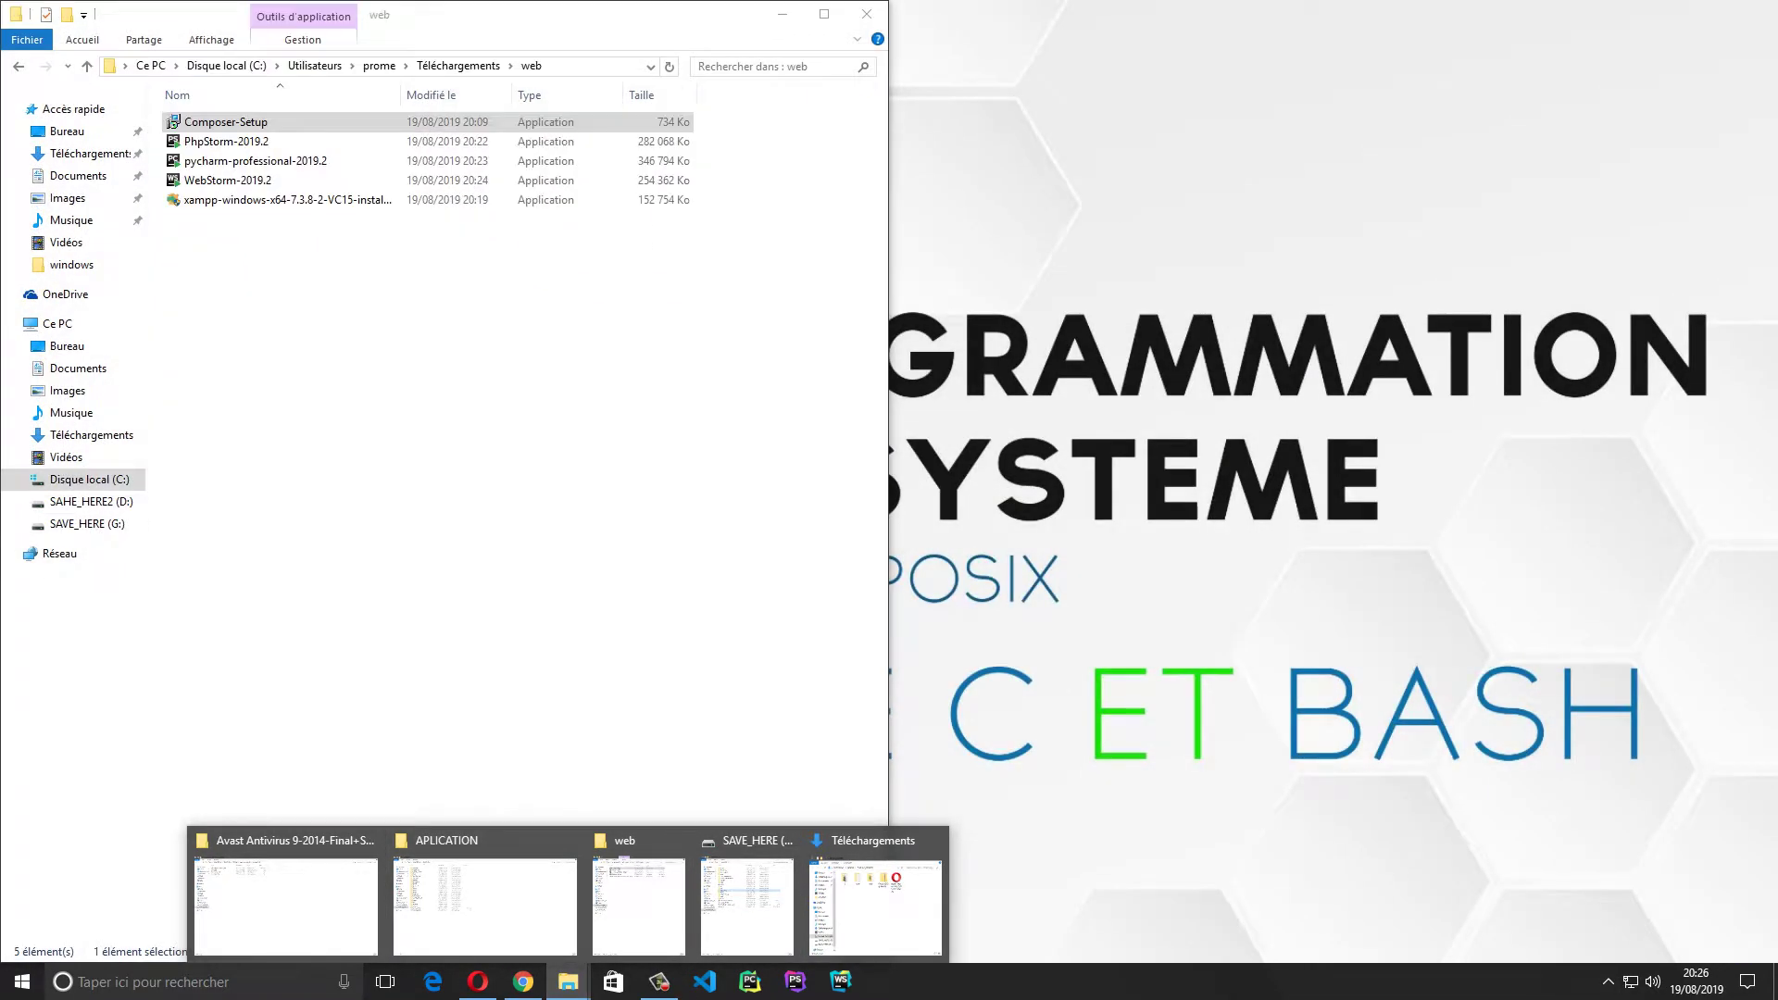
{"action": "left_click", "coordinate": [639, 903]}
{"action": "left_click", "coordinate": [1608, 981]}
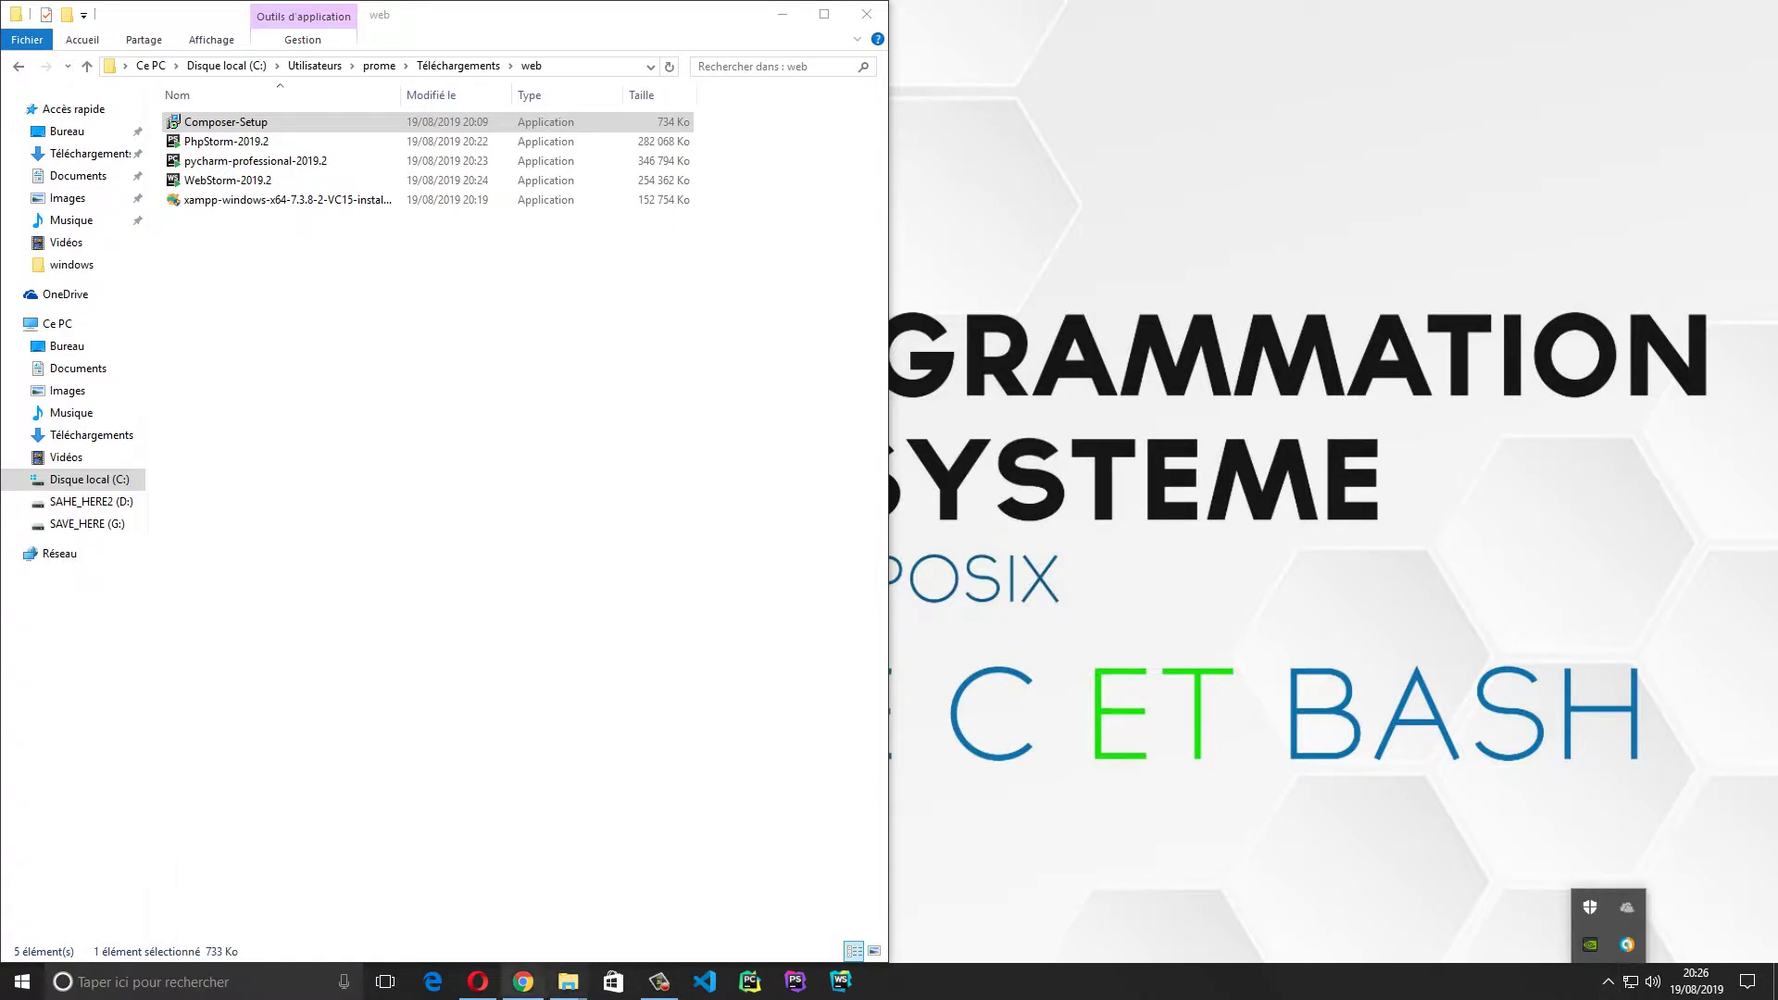
{"action": "left_click", "coordinate": [523, 982]}
{"action": "left_click", "coordinate": [523, 982]}
Open the xampp folder on the SAVE_HERE (G:) drive from the Avast Antivirus folder window
{"action": "left_click", "coordinate": [568, 982]}
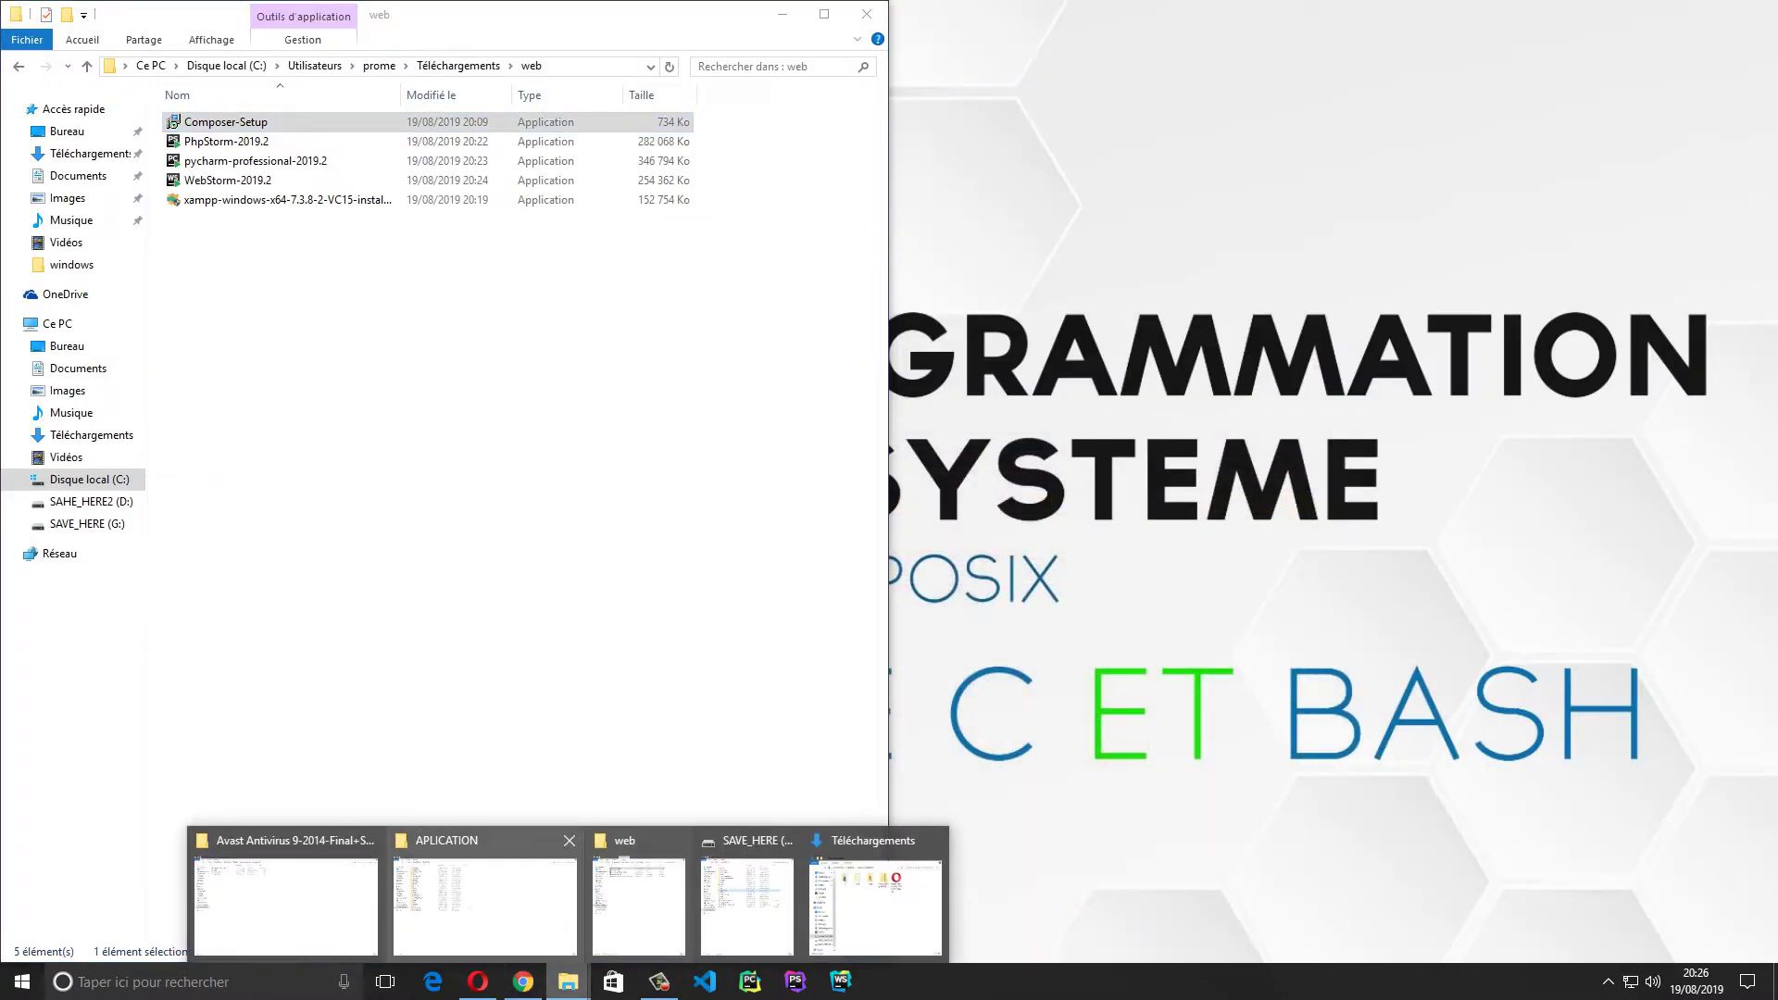
{"action": "left_click", "coordinate": [285, 903]}
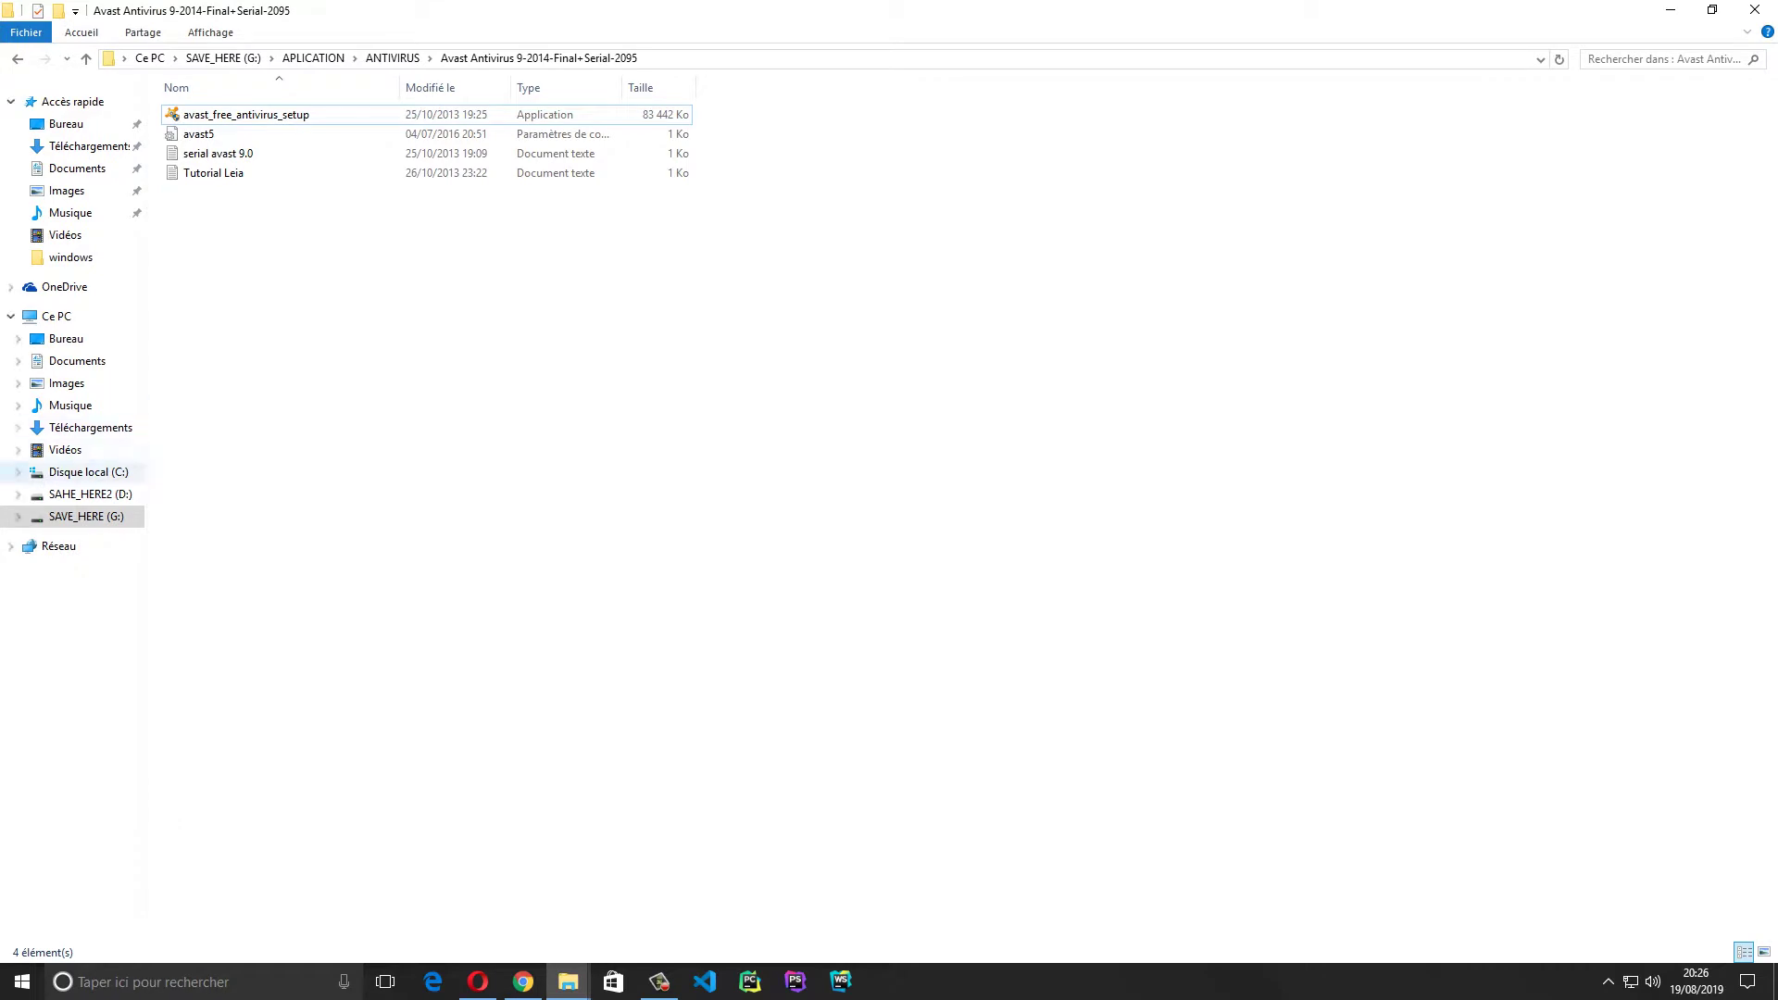
{"action": "left_click", "coordinate": [88, 473]}
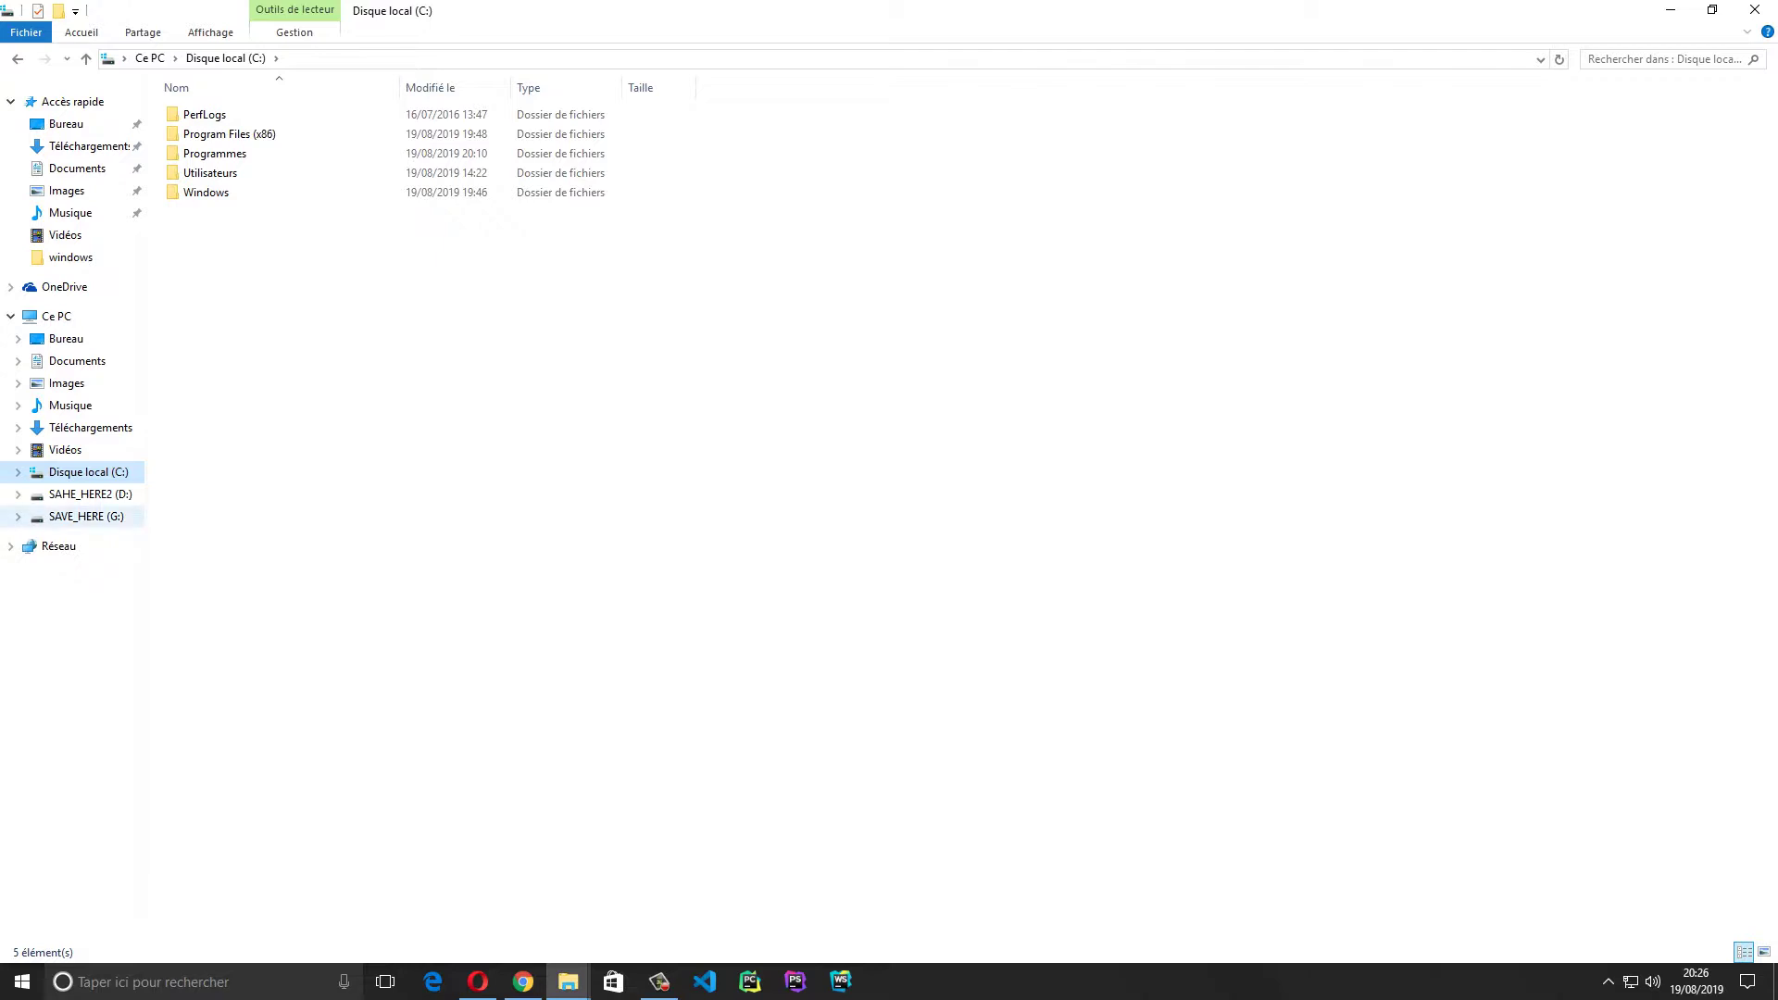
{"action": "left_click", "coordinate": [86, 516]}
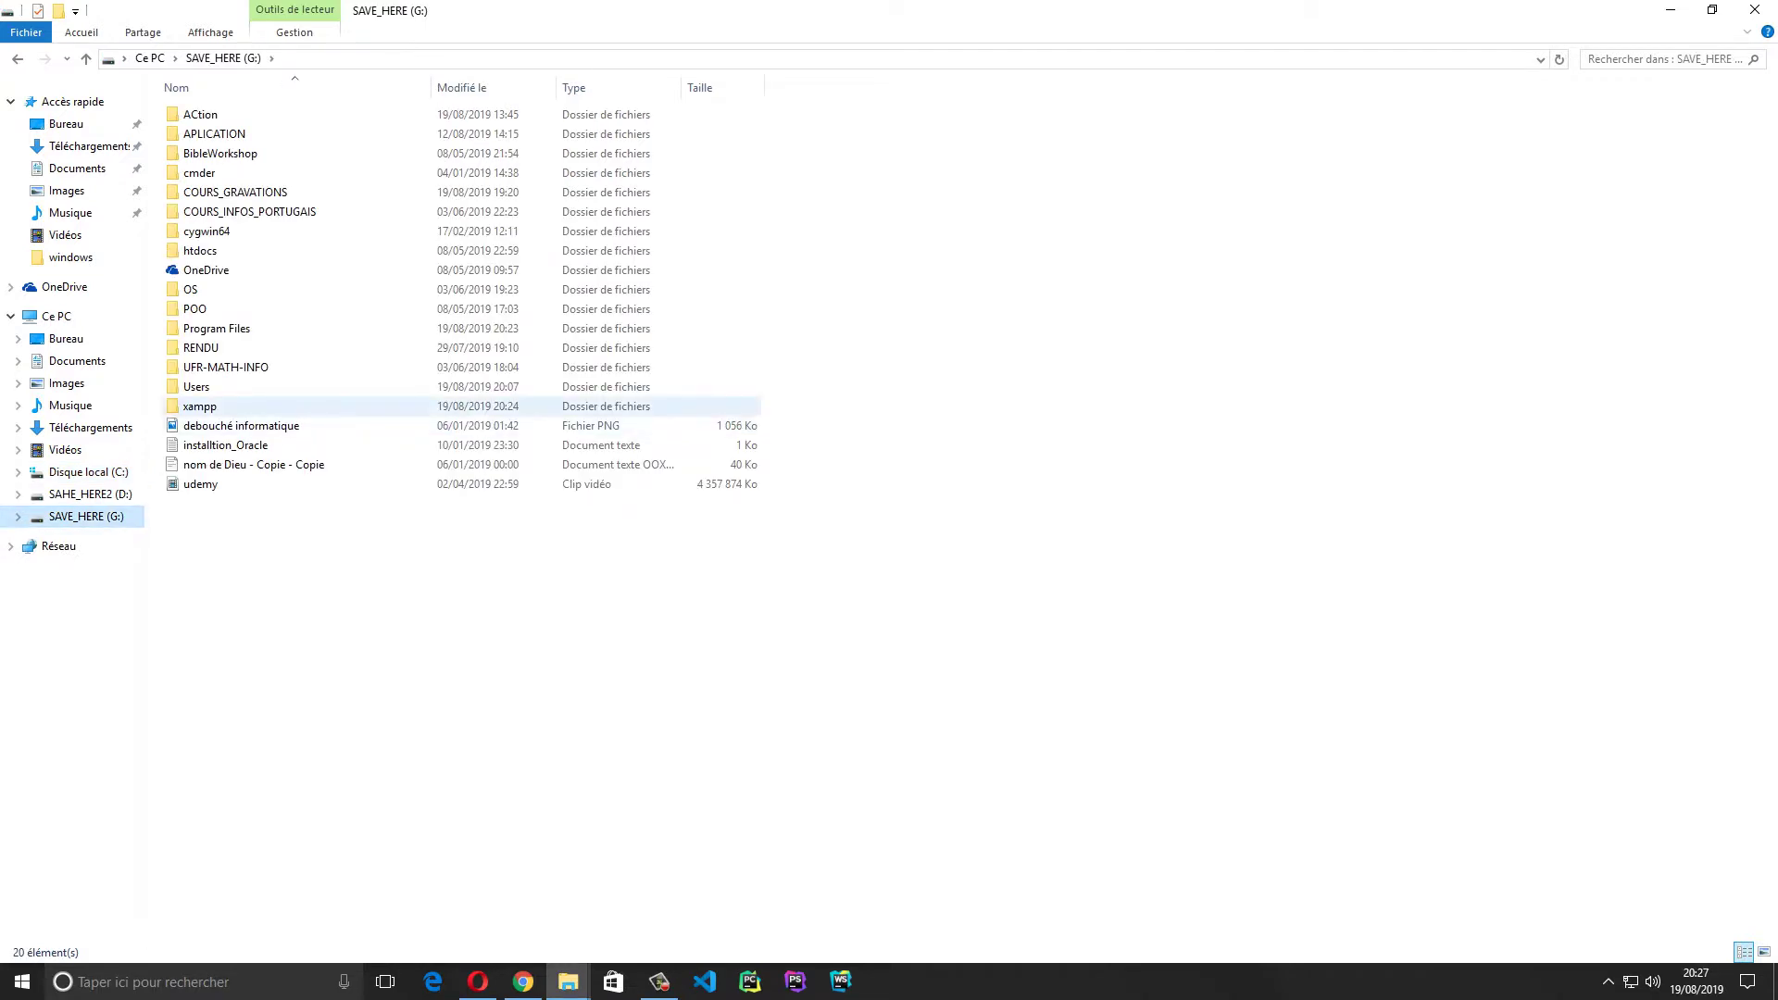
{"action": "double_click", "coordinate": [199, 406]}
{"action": "scroll", "coordinate": [194, 678], "scroll_direction": "down", "scroll_amount": 3}
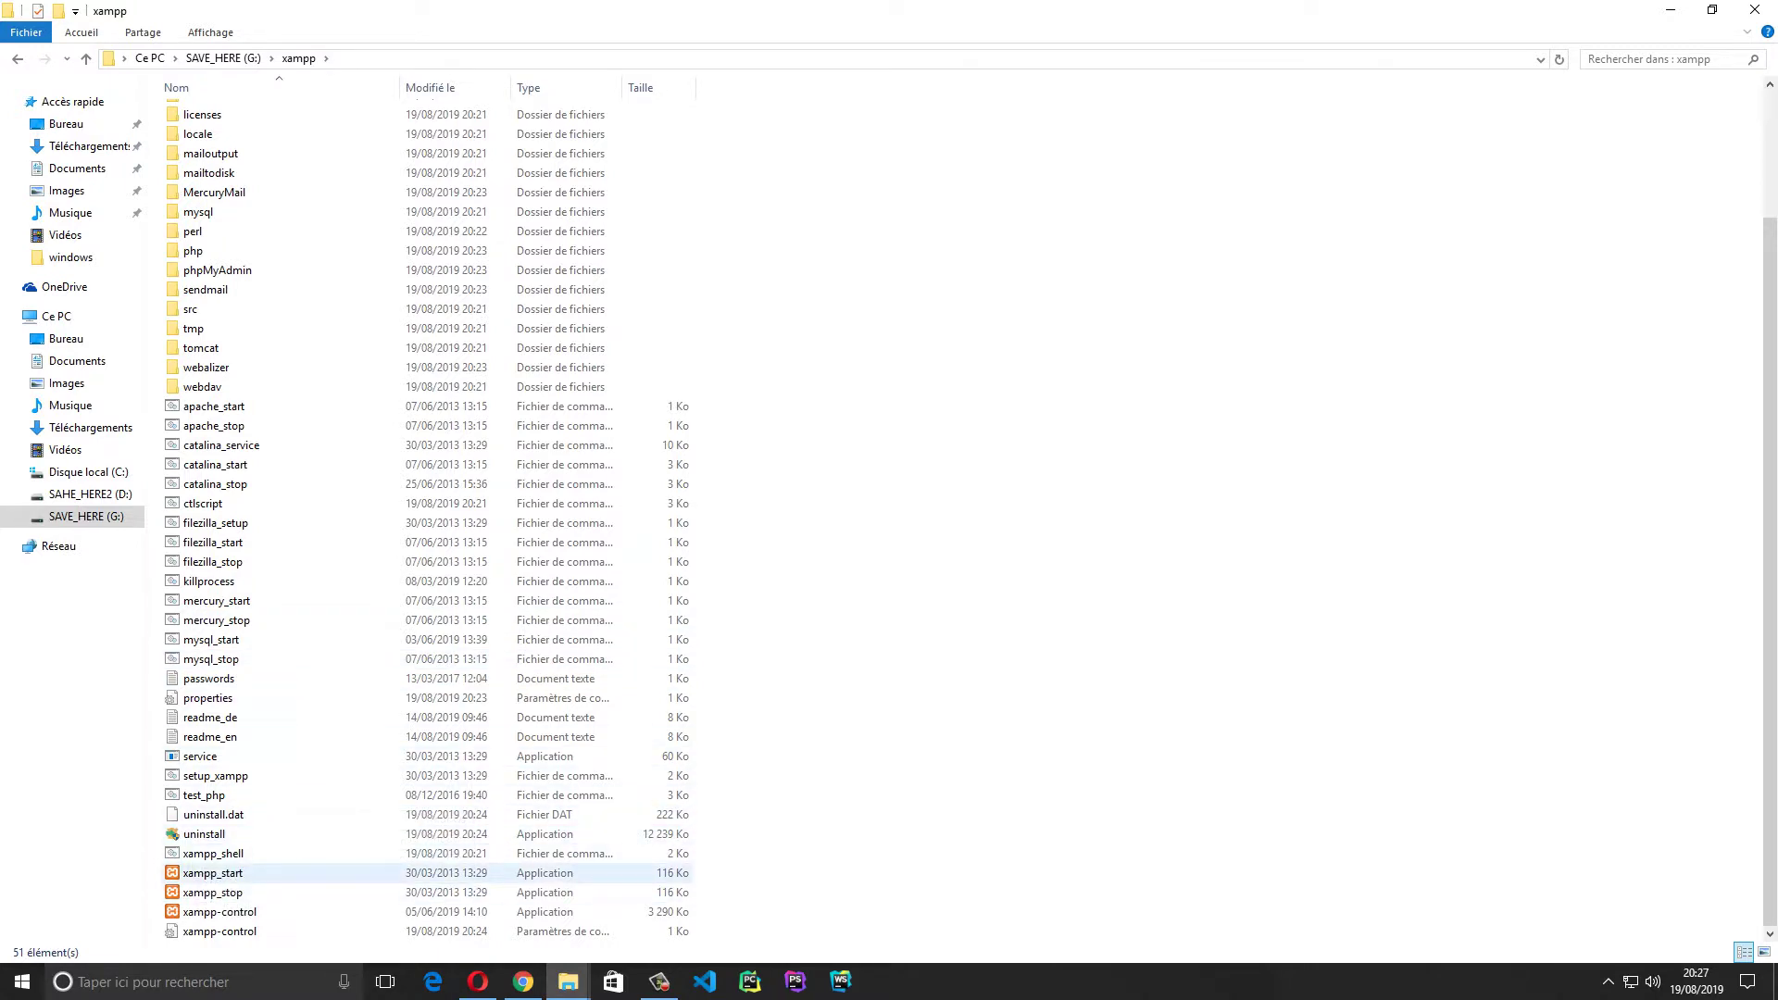
Launch the xampp-control application from the xampp folder, and save English as its language
{"action": "left_click", "coordinate": [218, 873]}
{"action": "left_click", "coordinate": [218, 892]}
{"action": "left_click", "coordinate": [220, 912]}
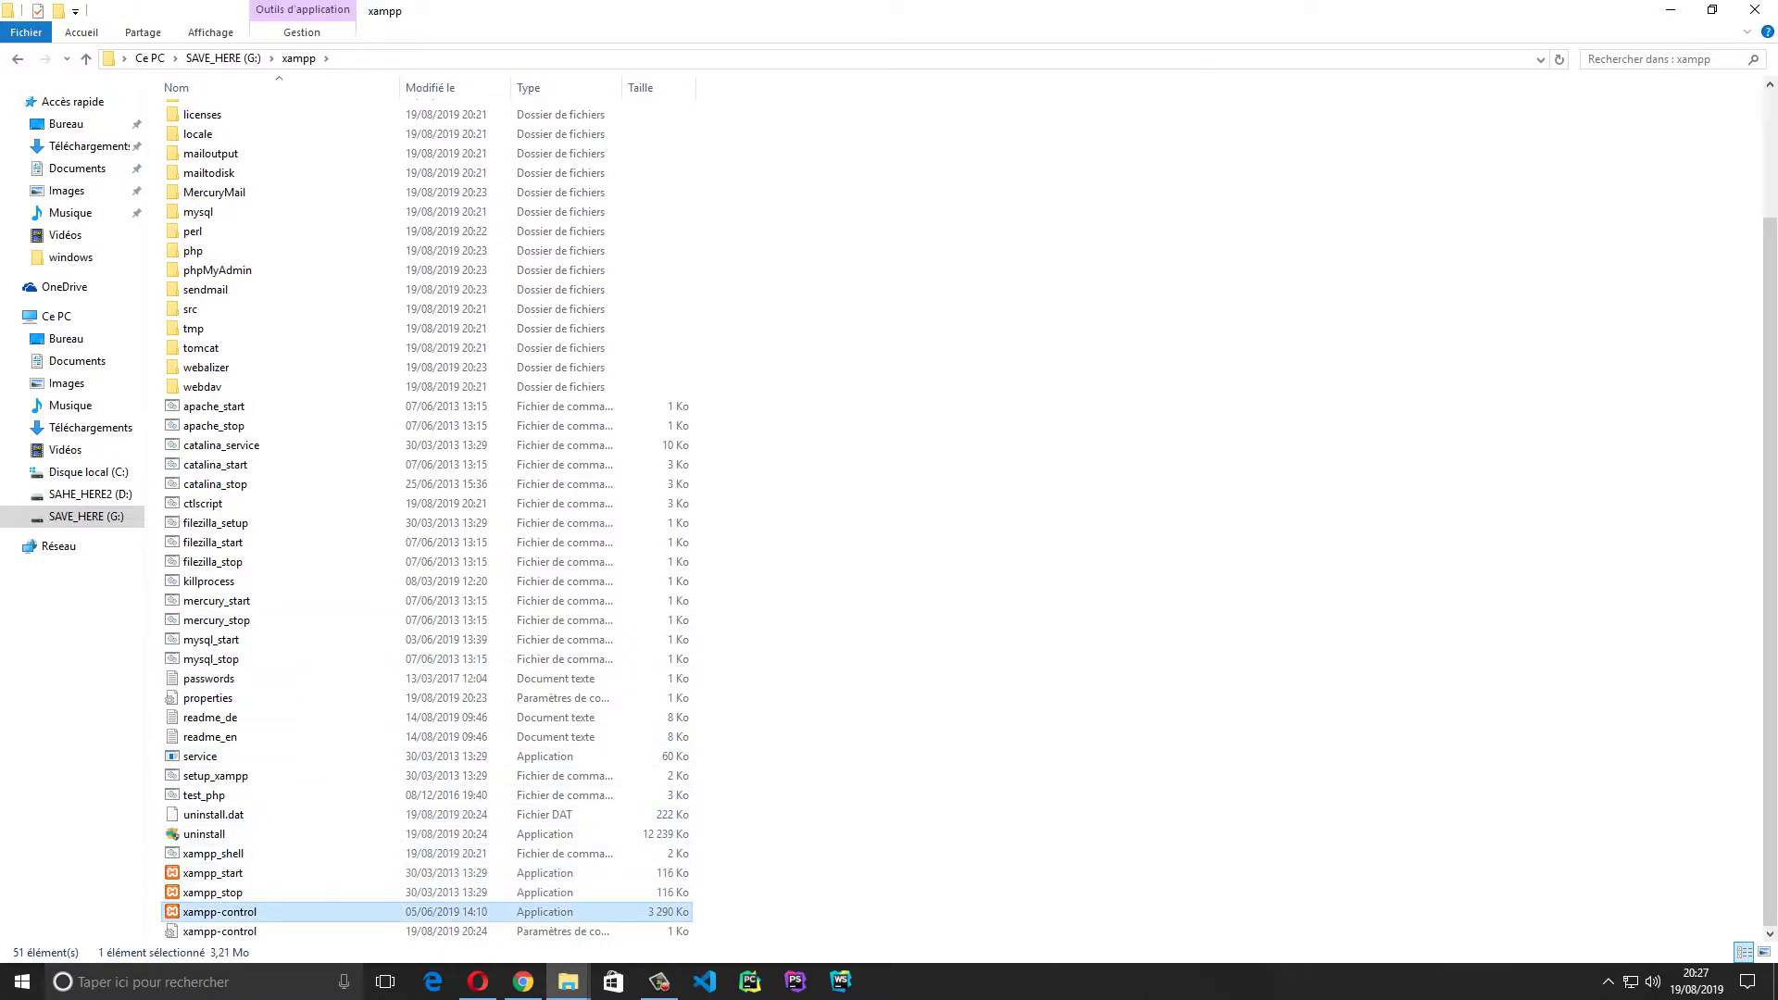
{"action": "scroll", "coordinate": [213, 893], "scroll_direction": "up", "scroll_amount": 1}
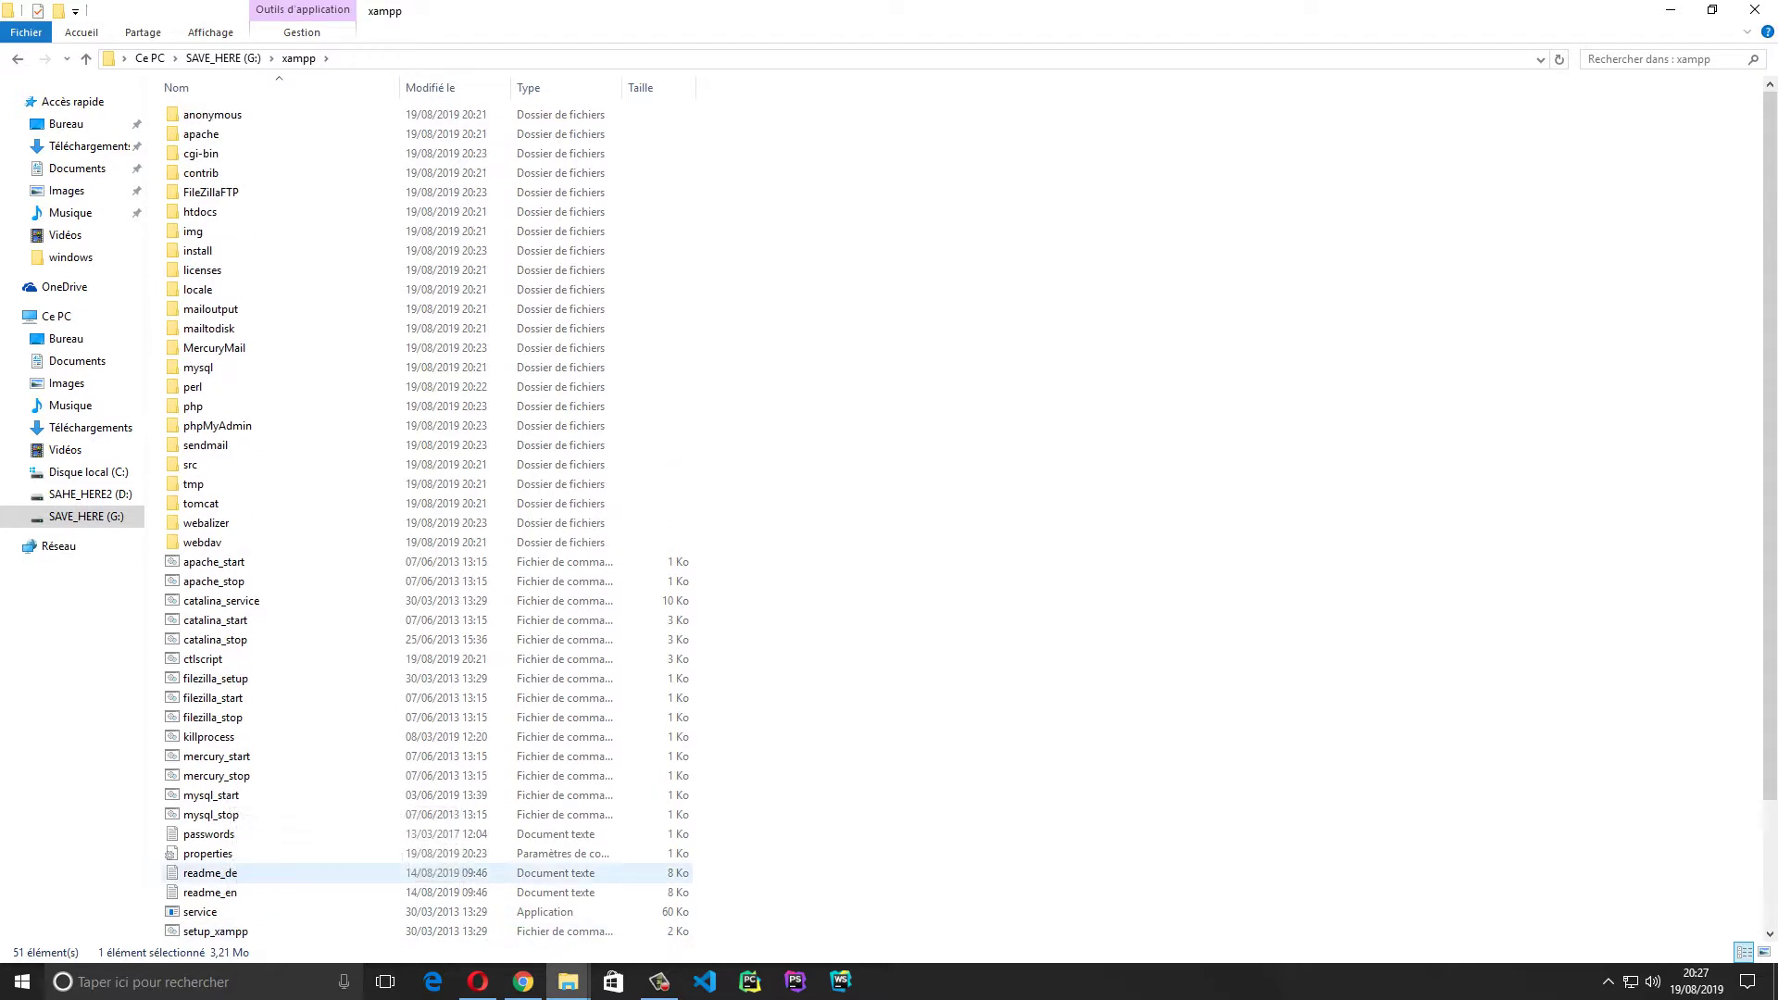
{"action": "scroll", "coordinate": [213, 893], "scroll_direction": "down", "scroll_amount": 1}
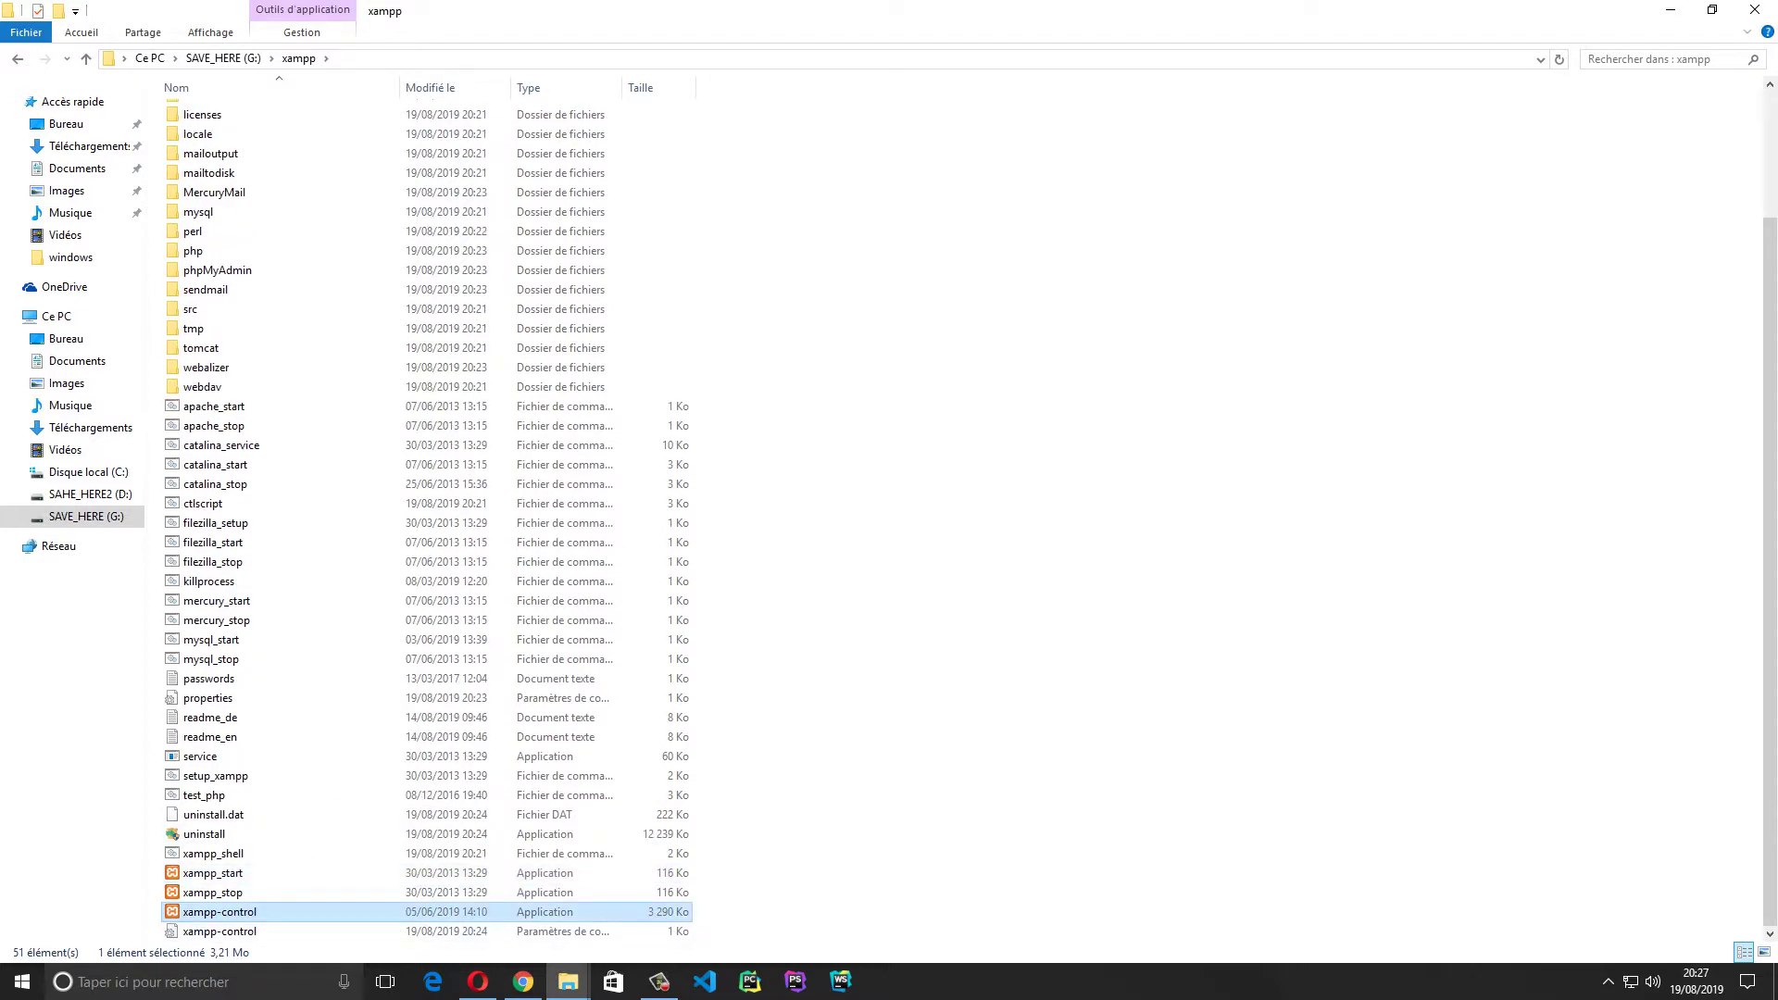
{"action": "double_click", "coordinate": [219, 912]}
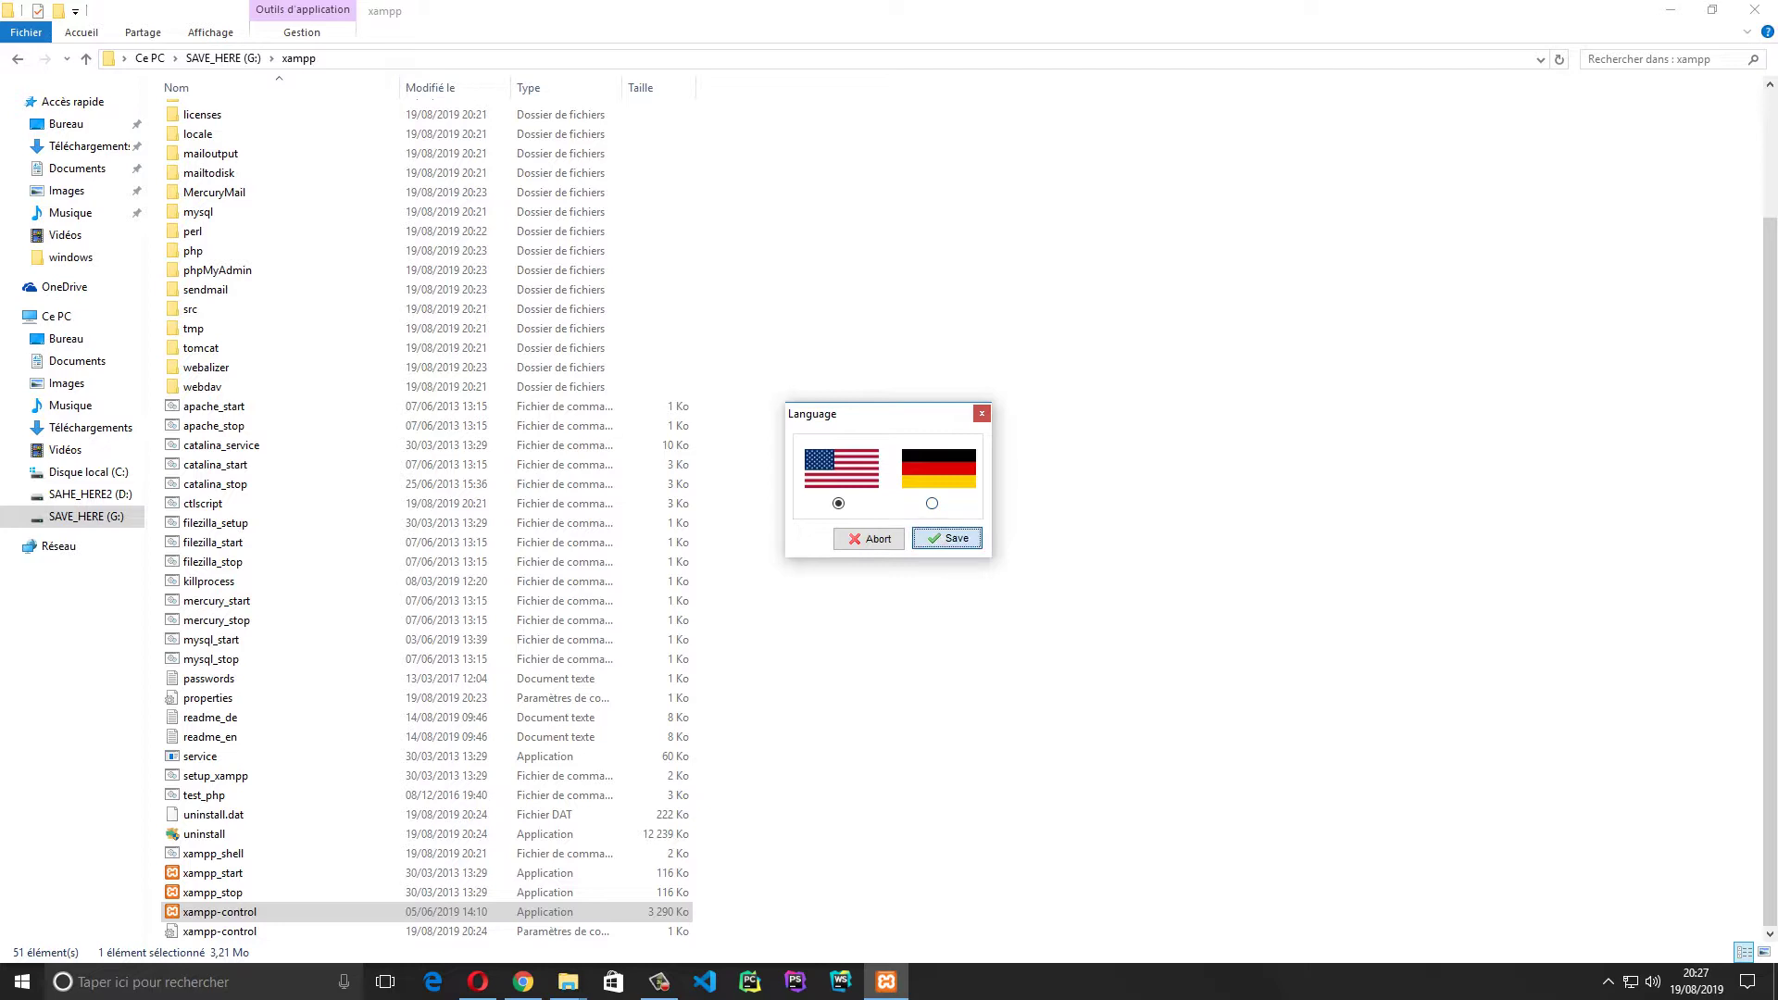
{"action": "key", "text": "Return"}
{"action": "key", "text": "Return"}
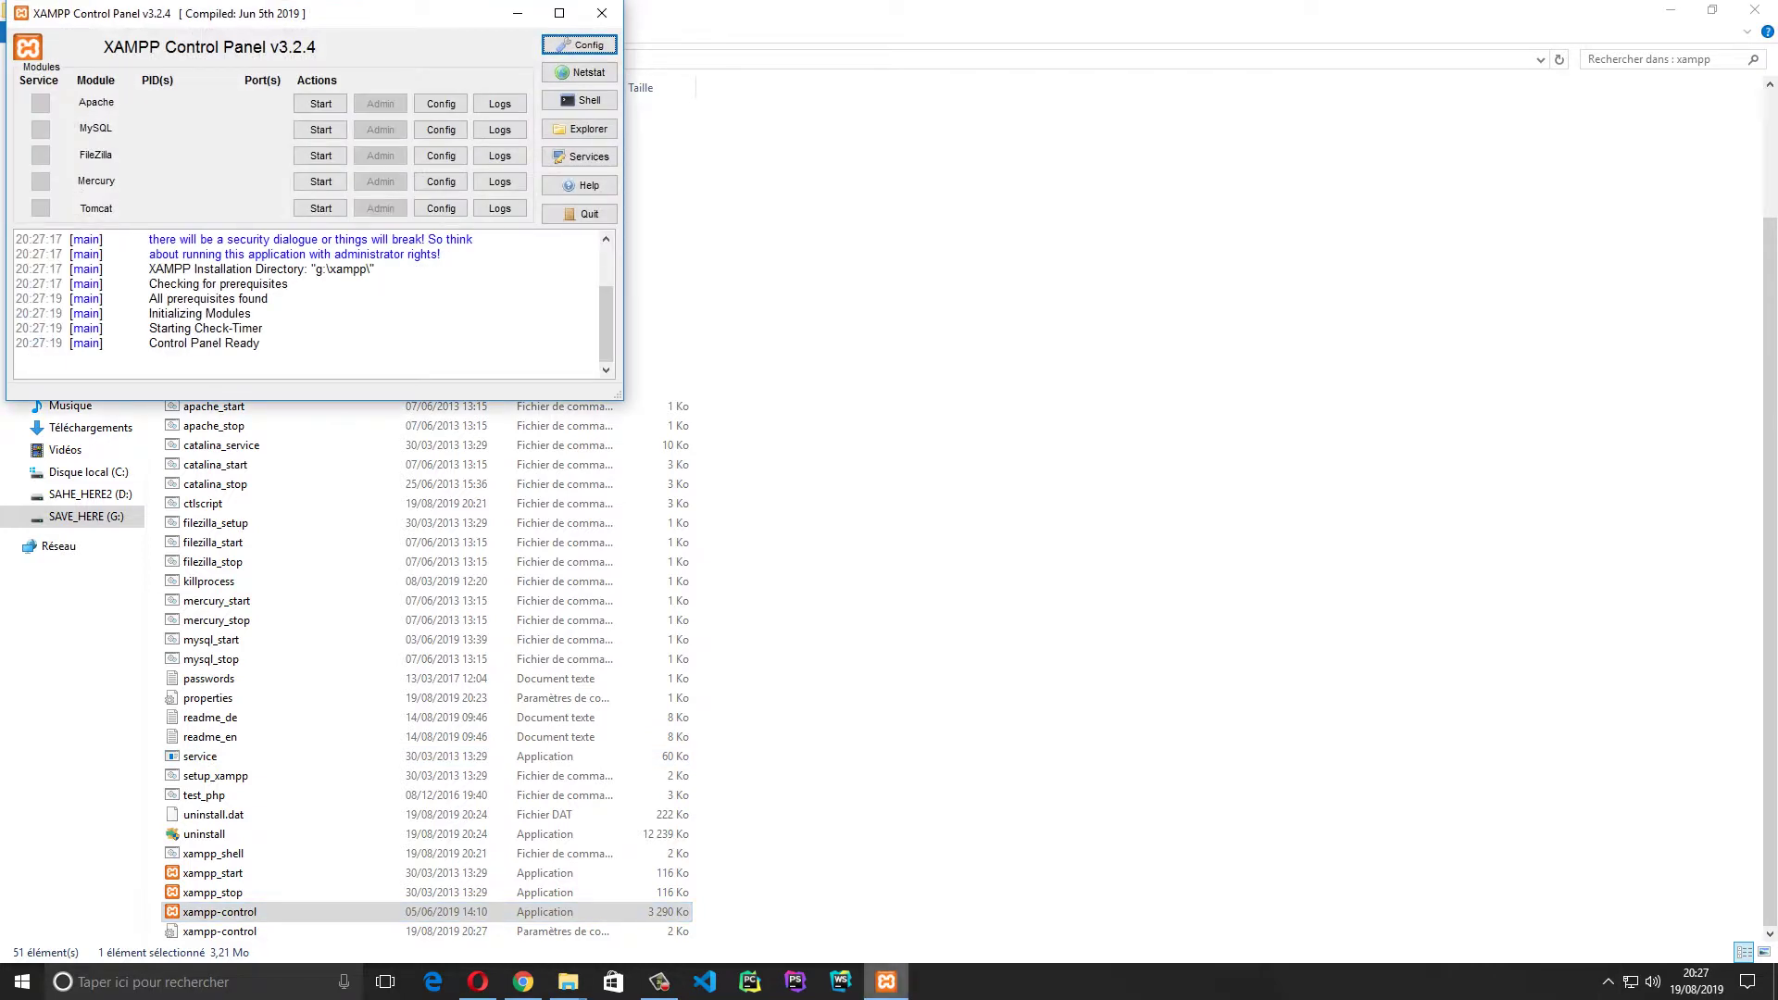
Pin xampp-control to the taskbar, and move the XAMPP Control Panel window toward the middle of the screen
{"action": "right_click", "coordinate": [887, 982]}
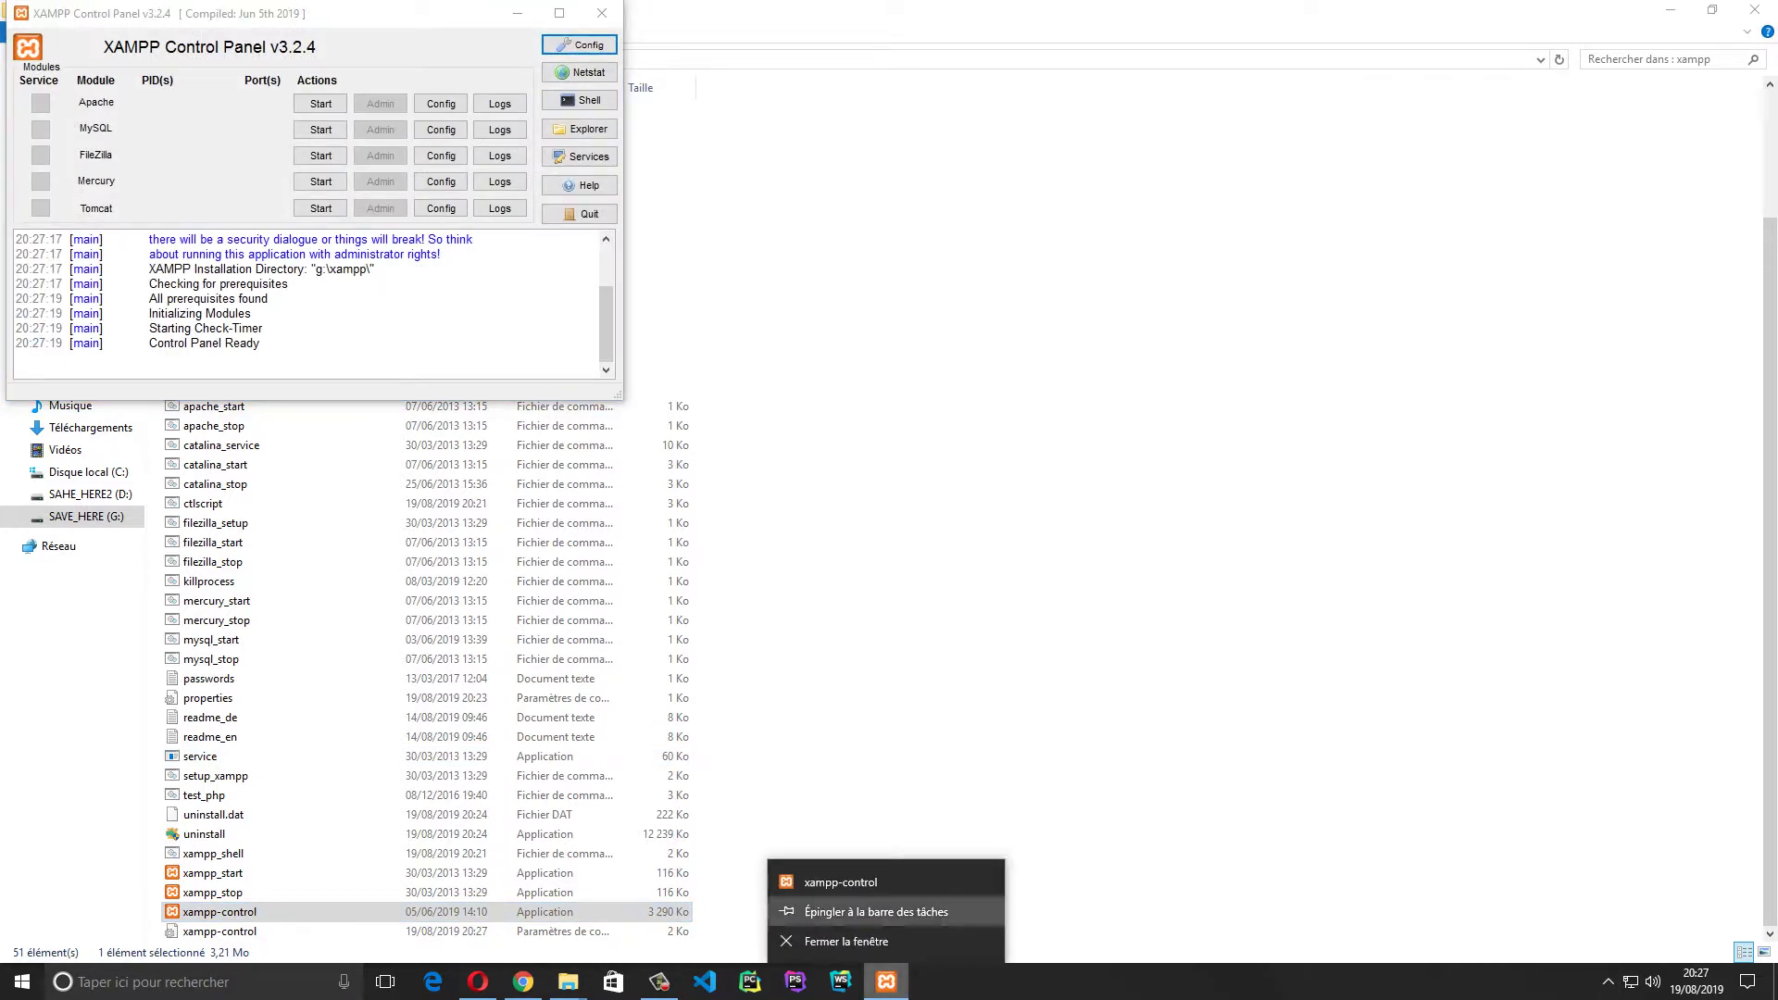
{"action": "left_click", "coordinate": [876, 912]}
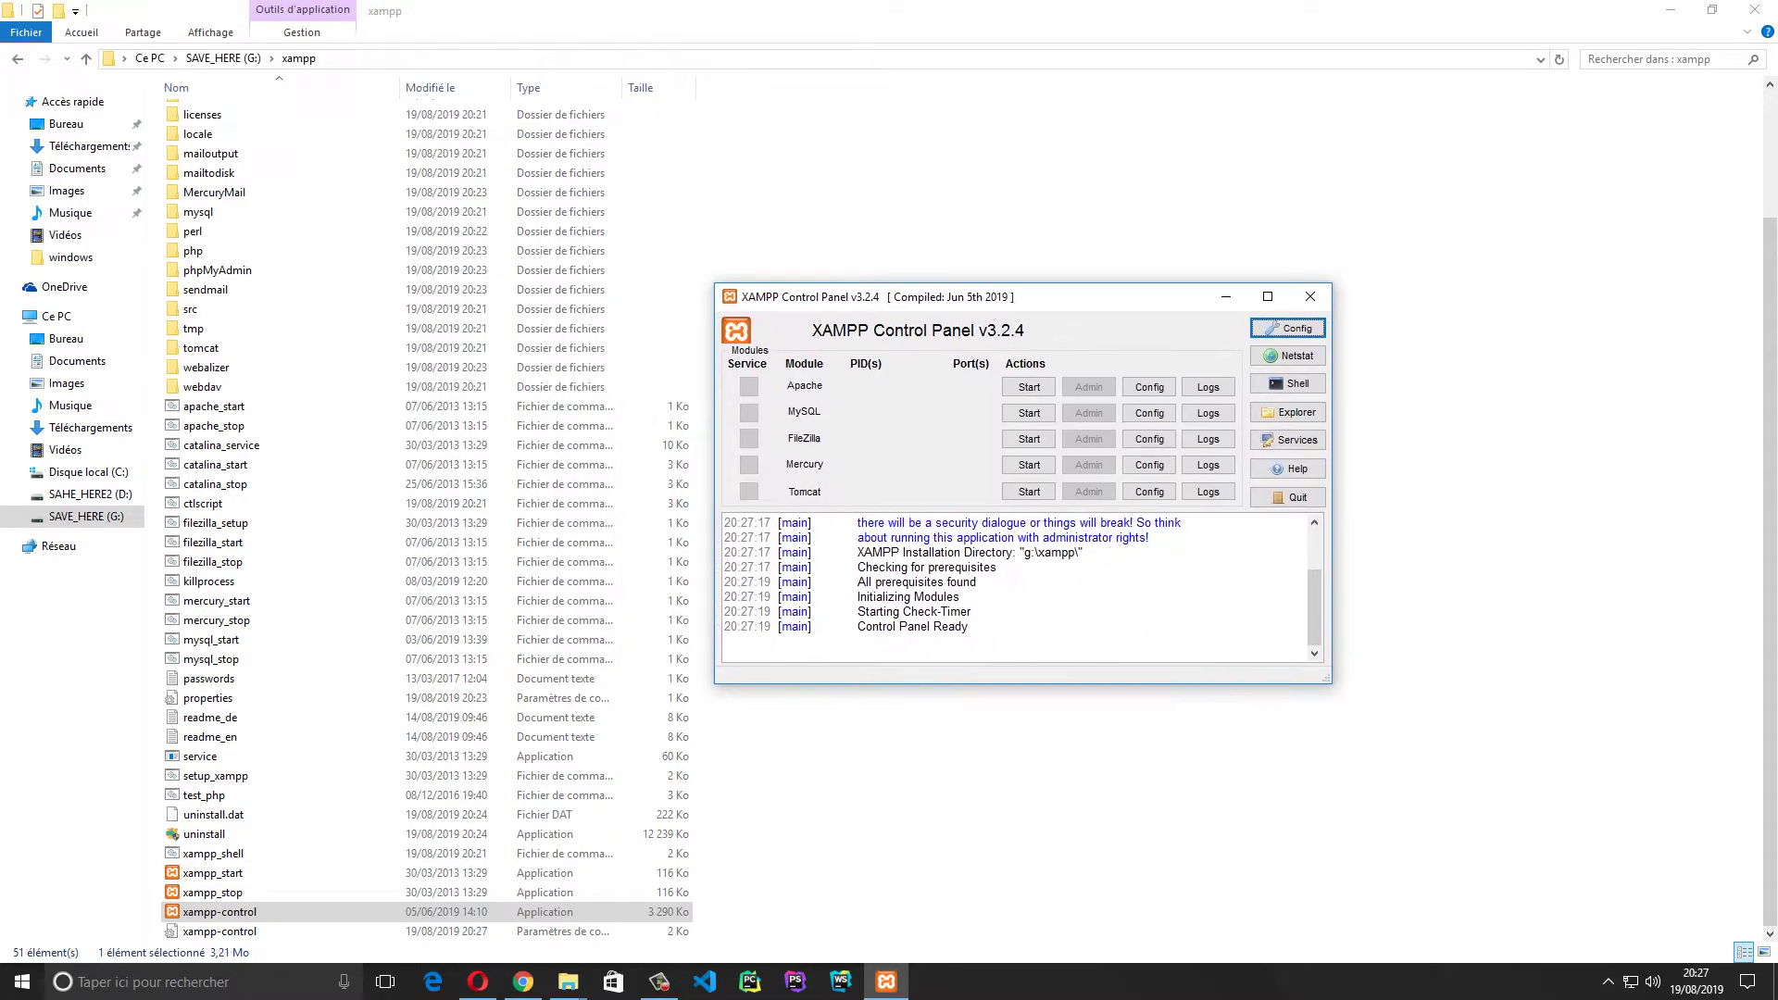
{"action": "left_click_drag", "start_coordinate": [1042, 299], "coordinate": [876, 304]}
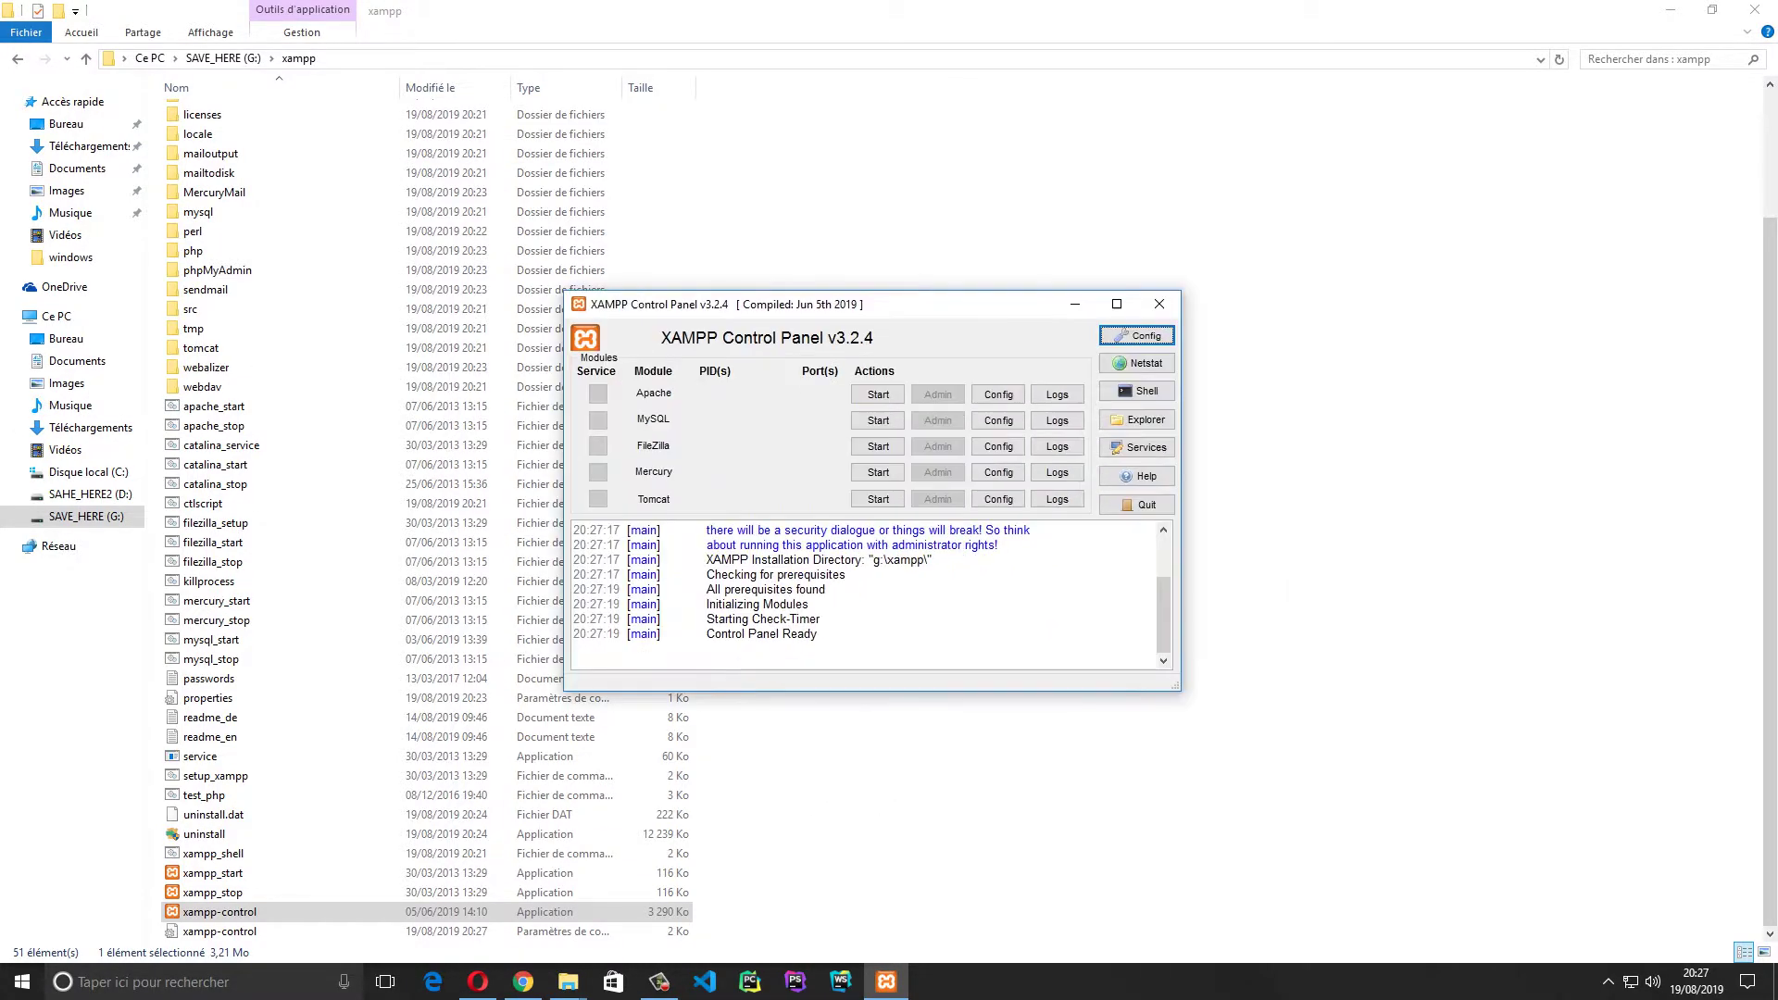
Start the Apache and MySQL modules, and allow mysqld and Apache HTTP Server through the Windows firewall
{"action": "left_click", "coordinate": [878, 394]}
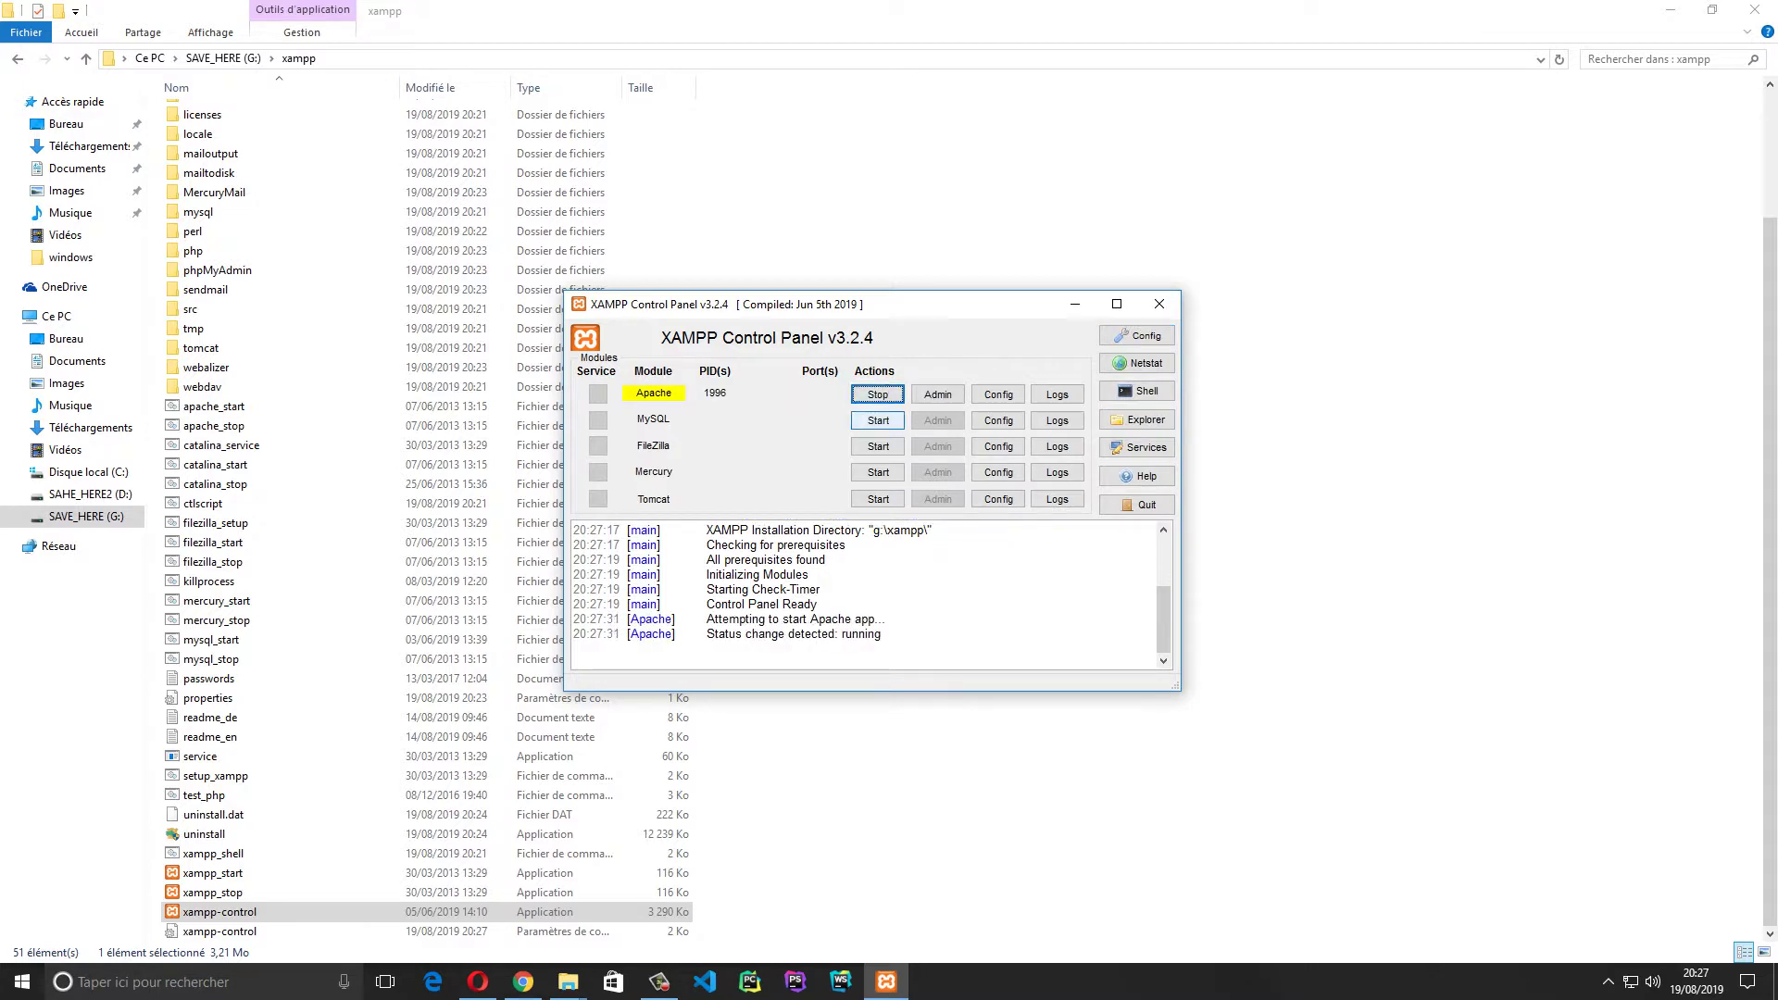
{"action": "left_click", "coordinate": [878, 421]}
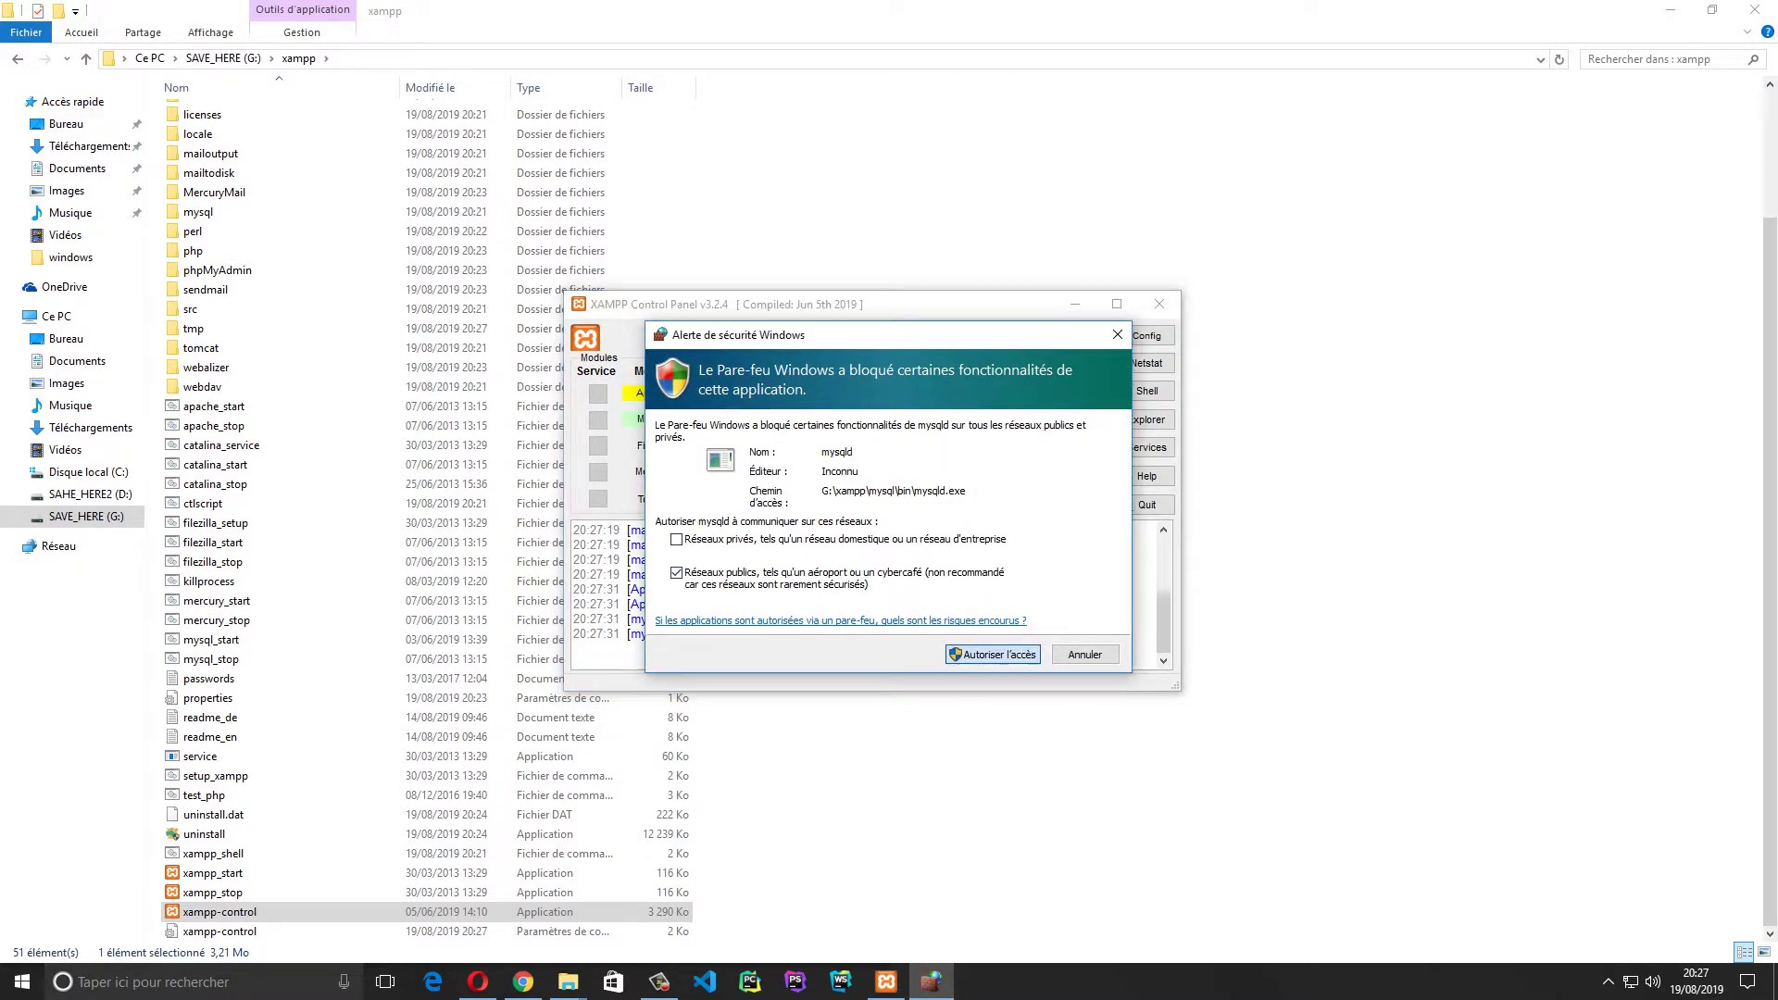
{"action": "key", "text": "Return"}
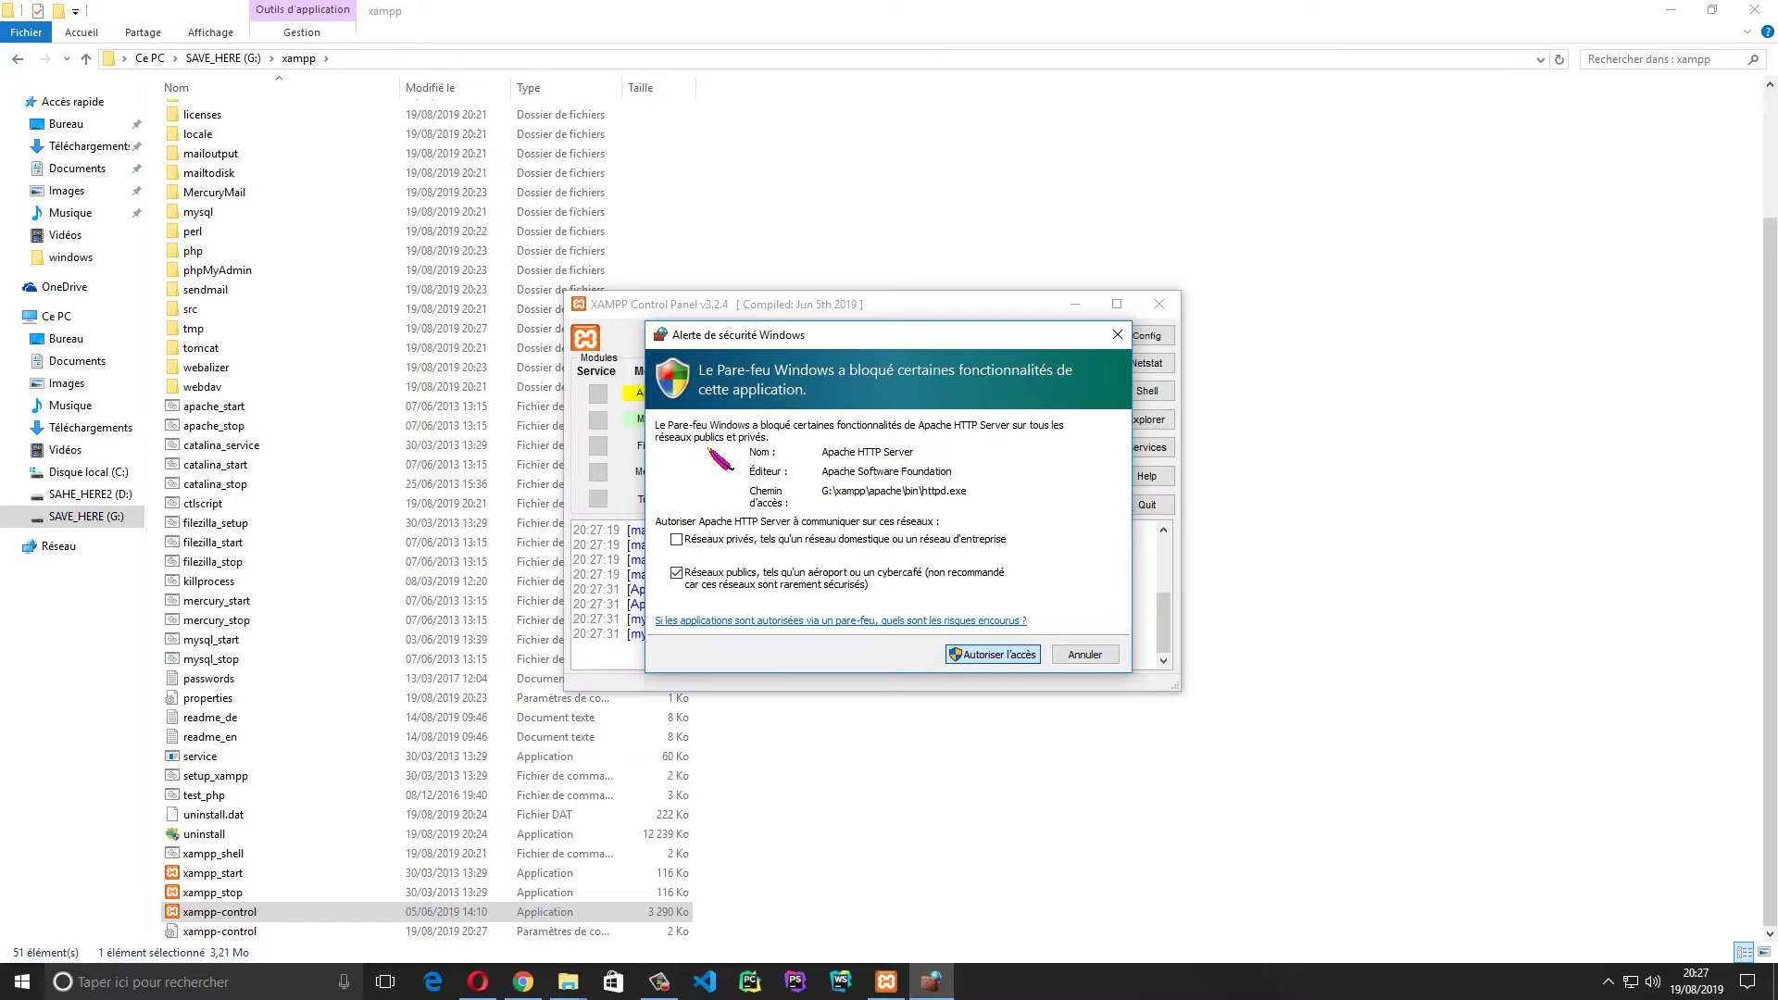
{"action": "key", "text": "Return"}
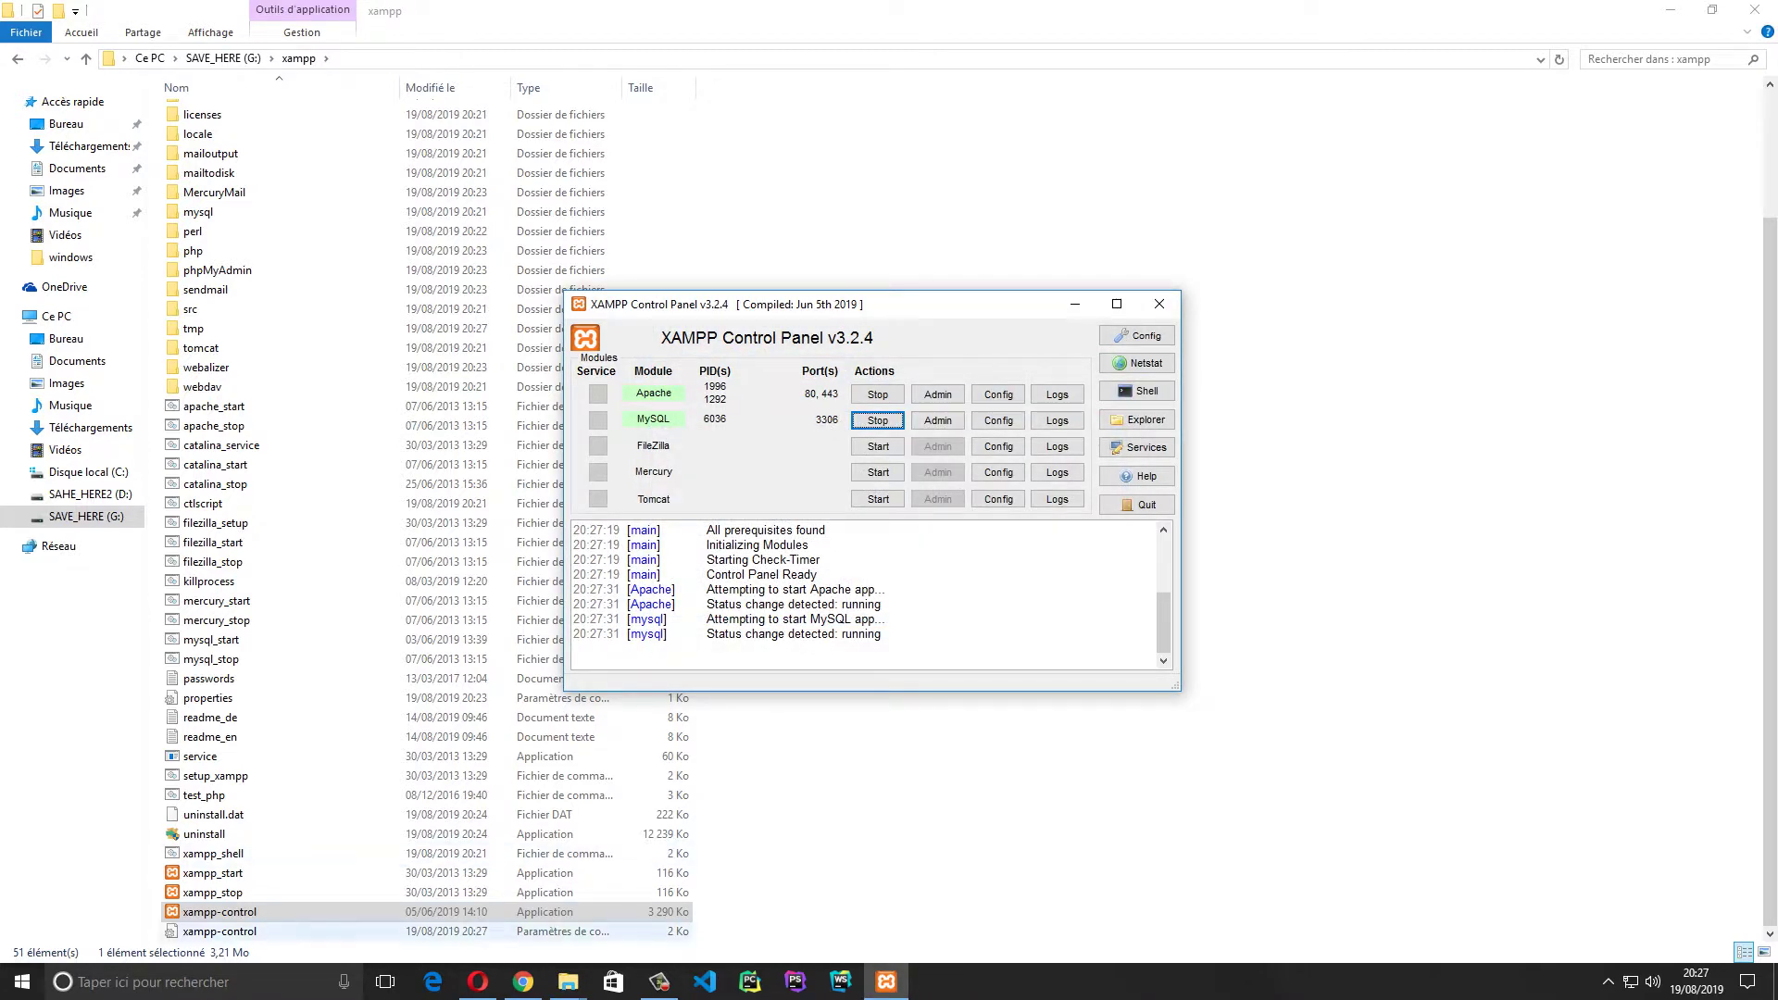
Switch to Chrome and load localhost in the tab showing the Makefiles documentation
{"action": "left_click", "coordinate": [523, 981]}
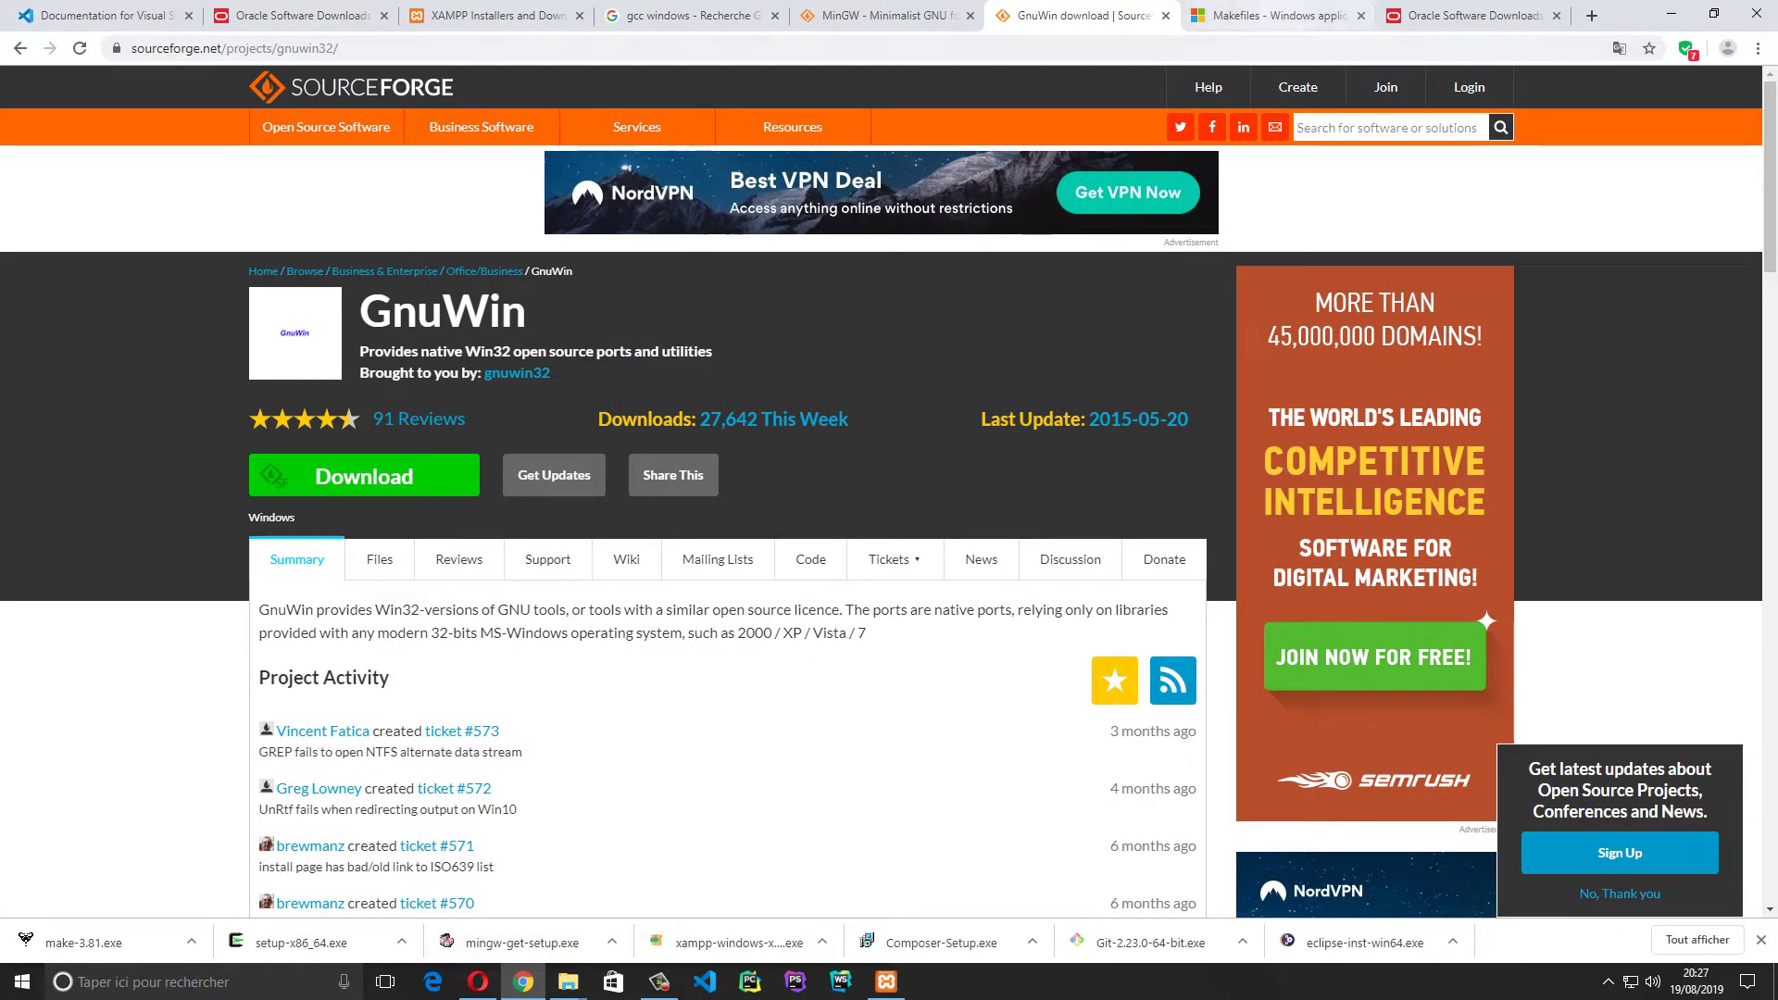
{"action": "left_click", "coordinate": [1268, 15]}
{"action": "left_click", "coordinate": [293, 48]}
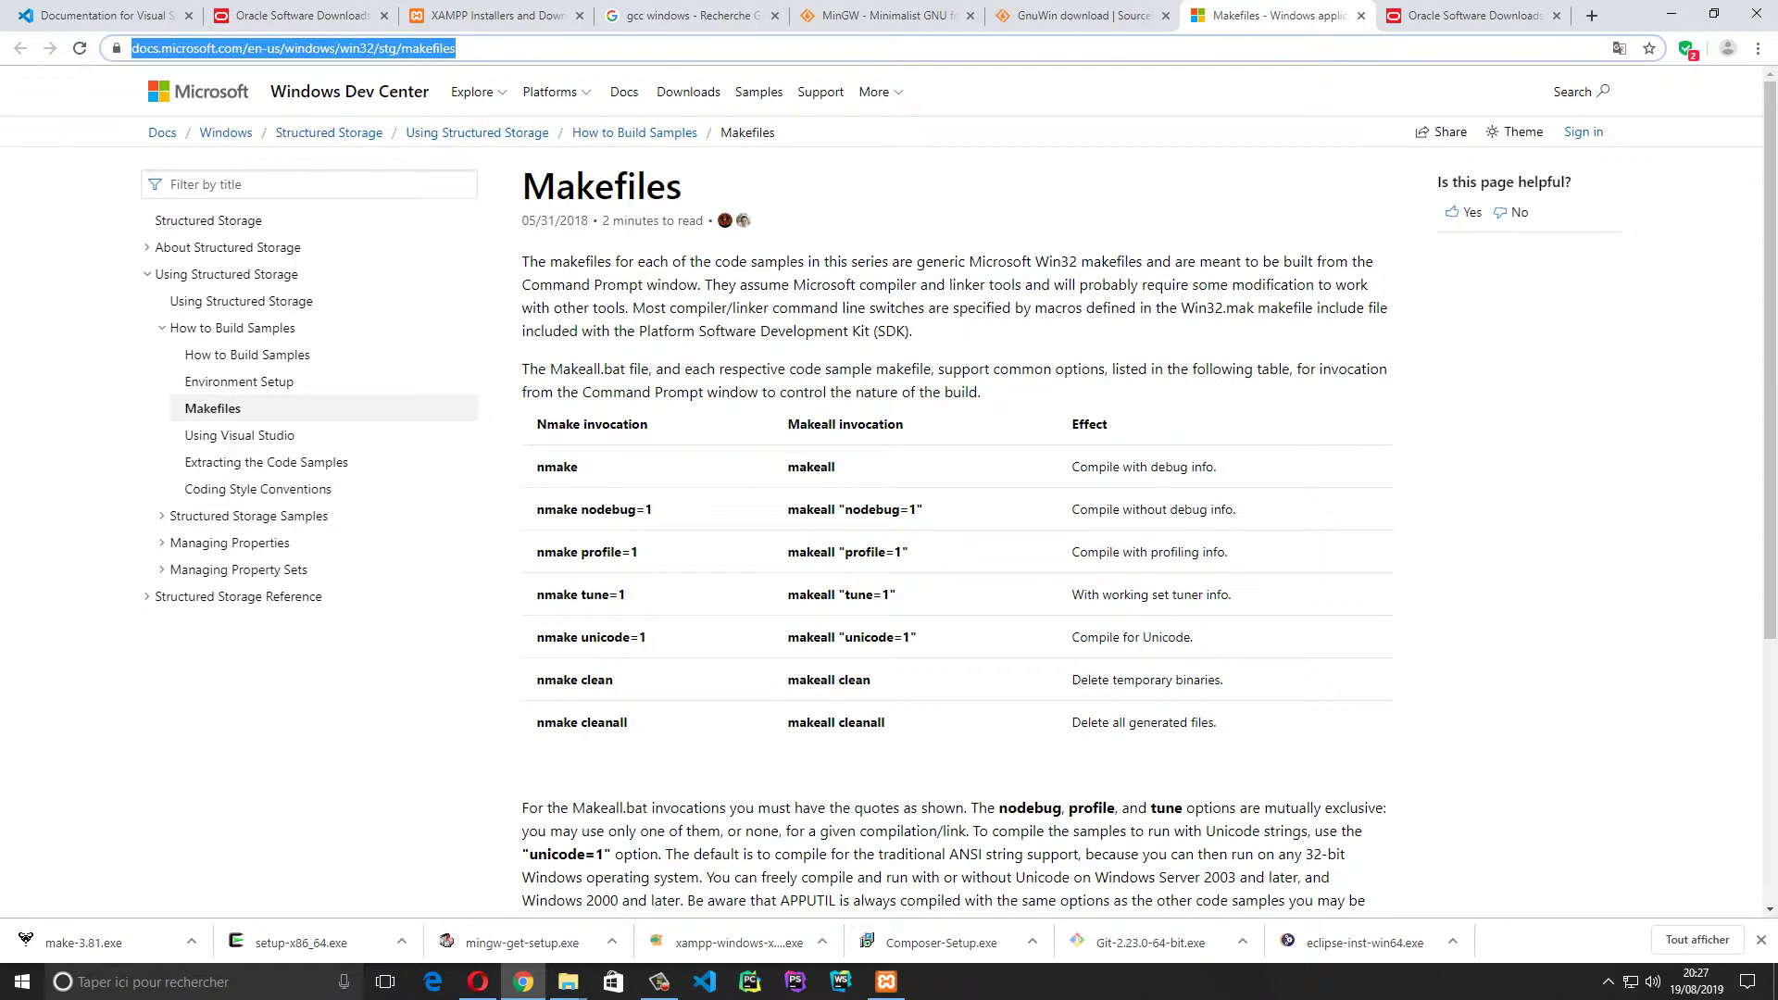
{"action": "type", "text": "loca"}
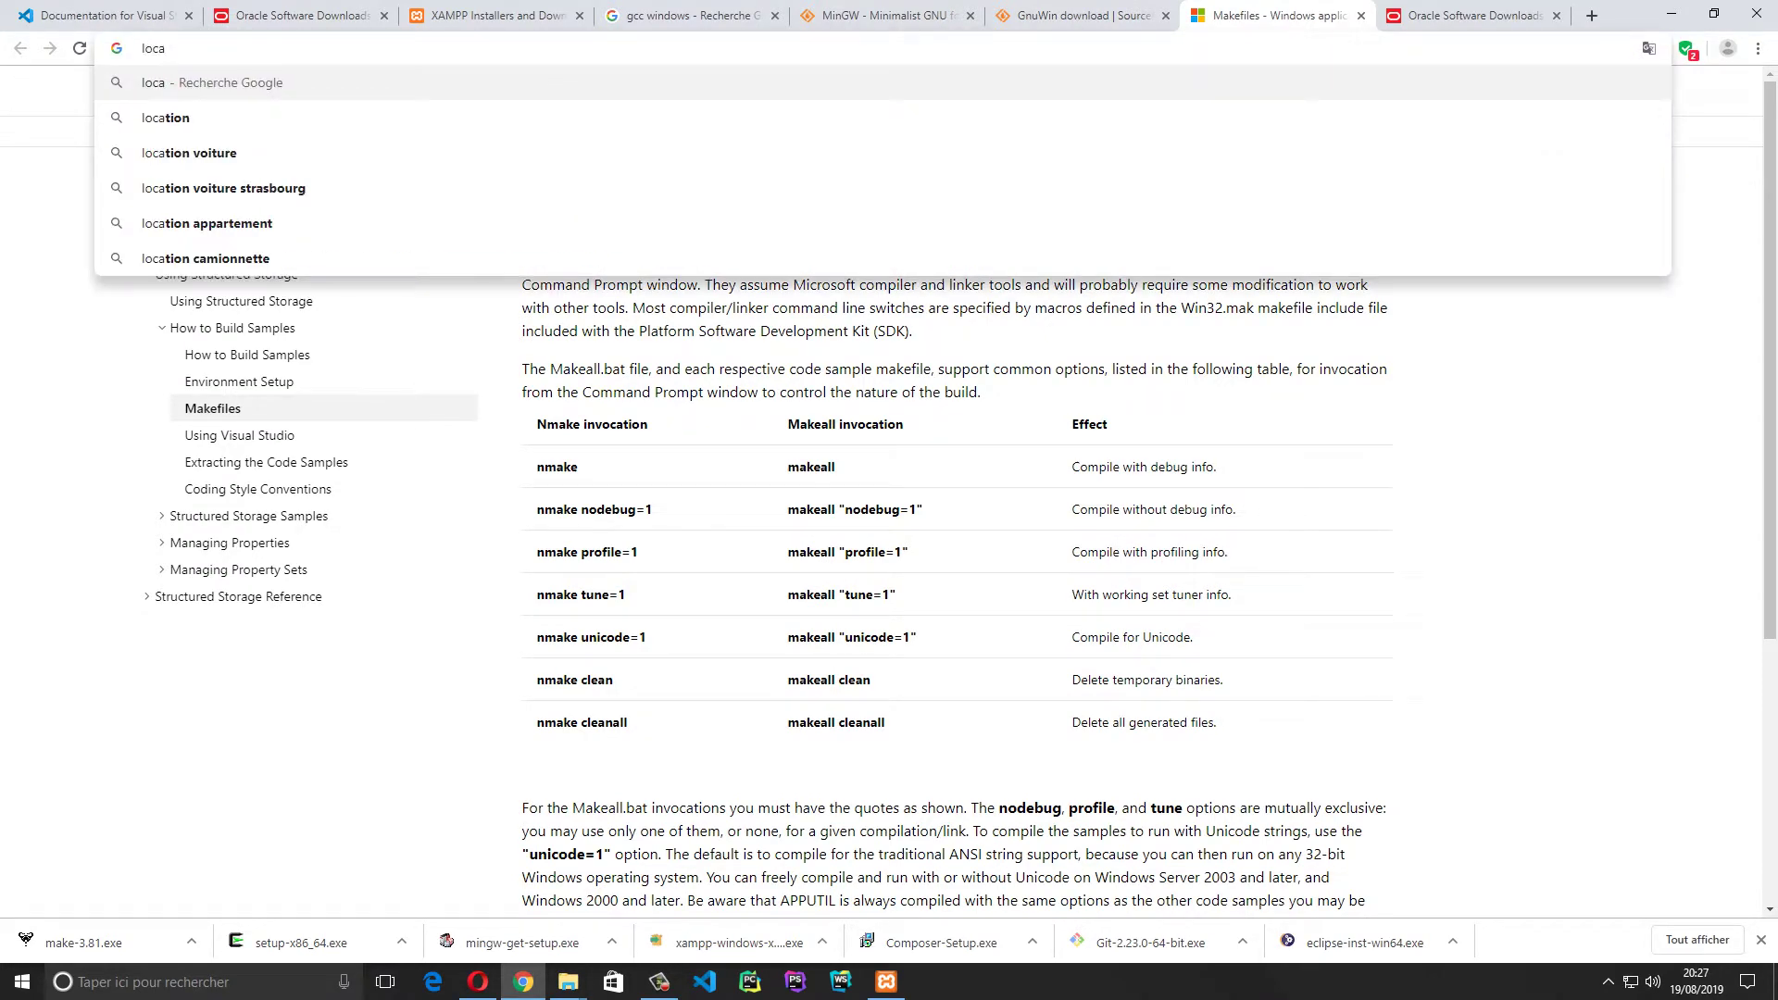
{"action": "type", "text": "lhost"}
{"action": "key", "text": "Return"}
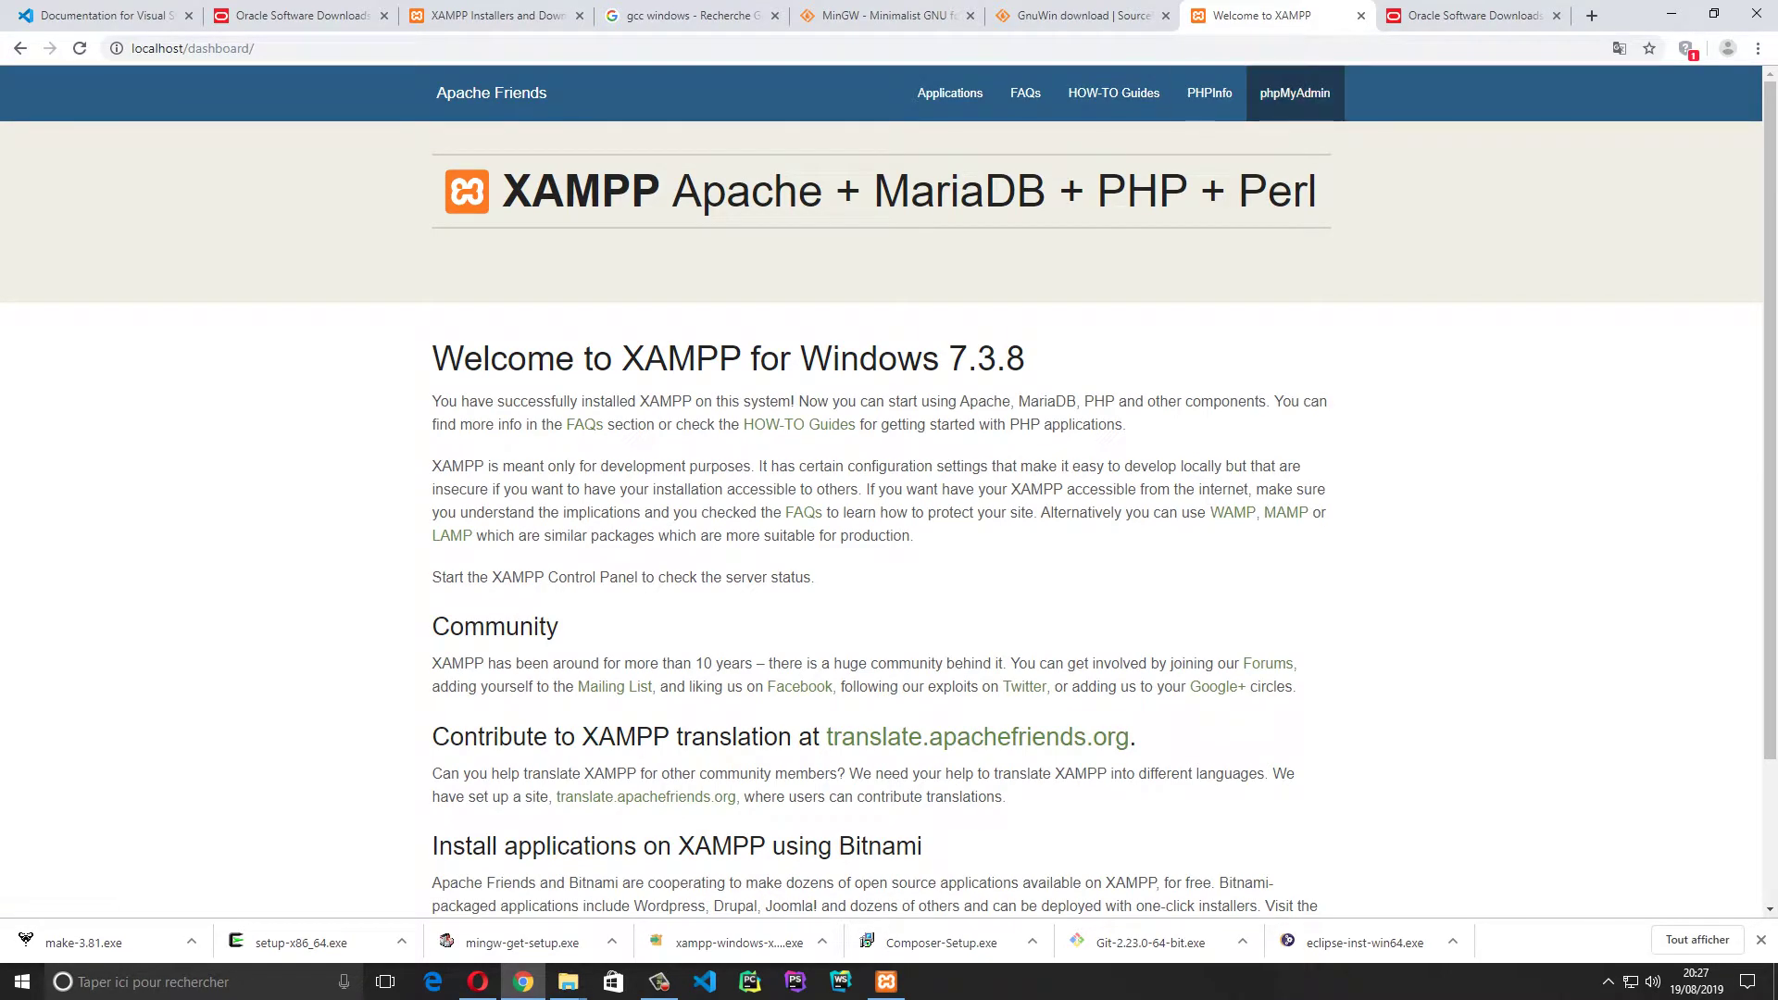
Open phpMyAdmin from the XAMPP welcome page
{"action": "left_click", "coordinate": [1294, 93]}
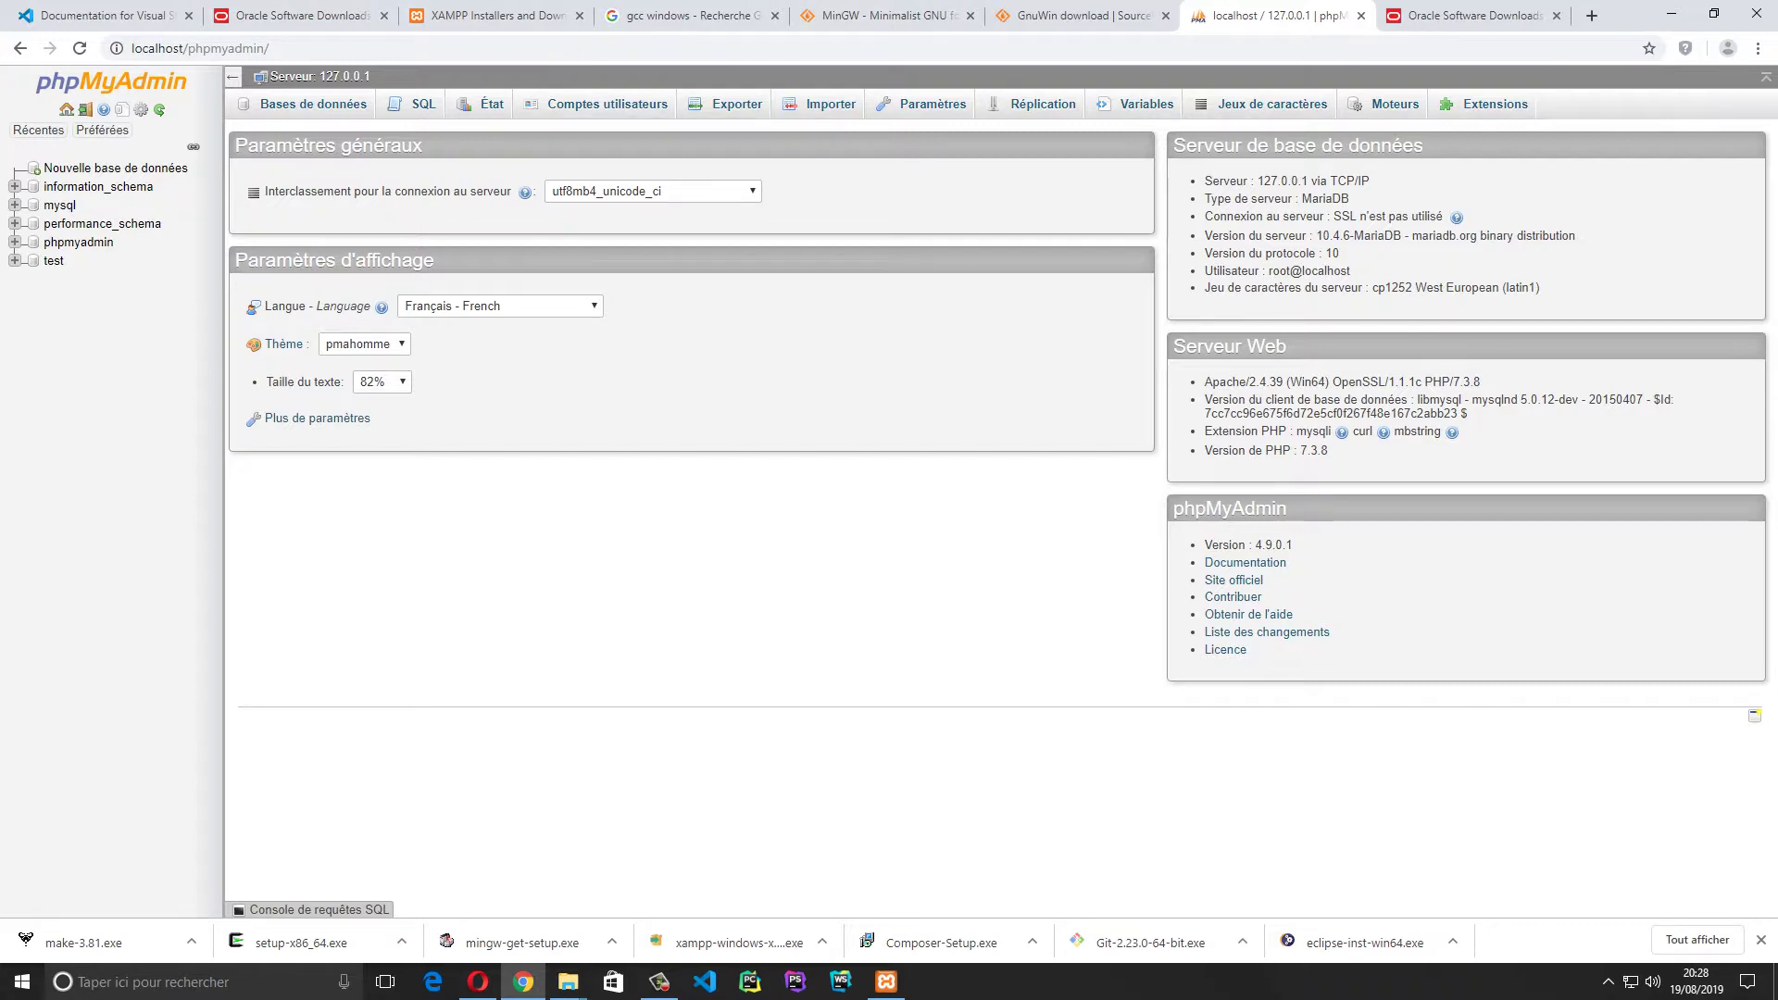
{"action": "key", "text": "ctrl+l"}
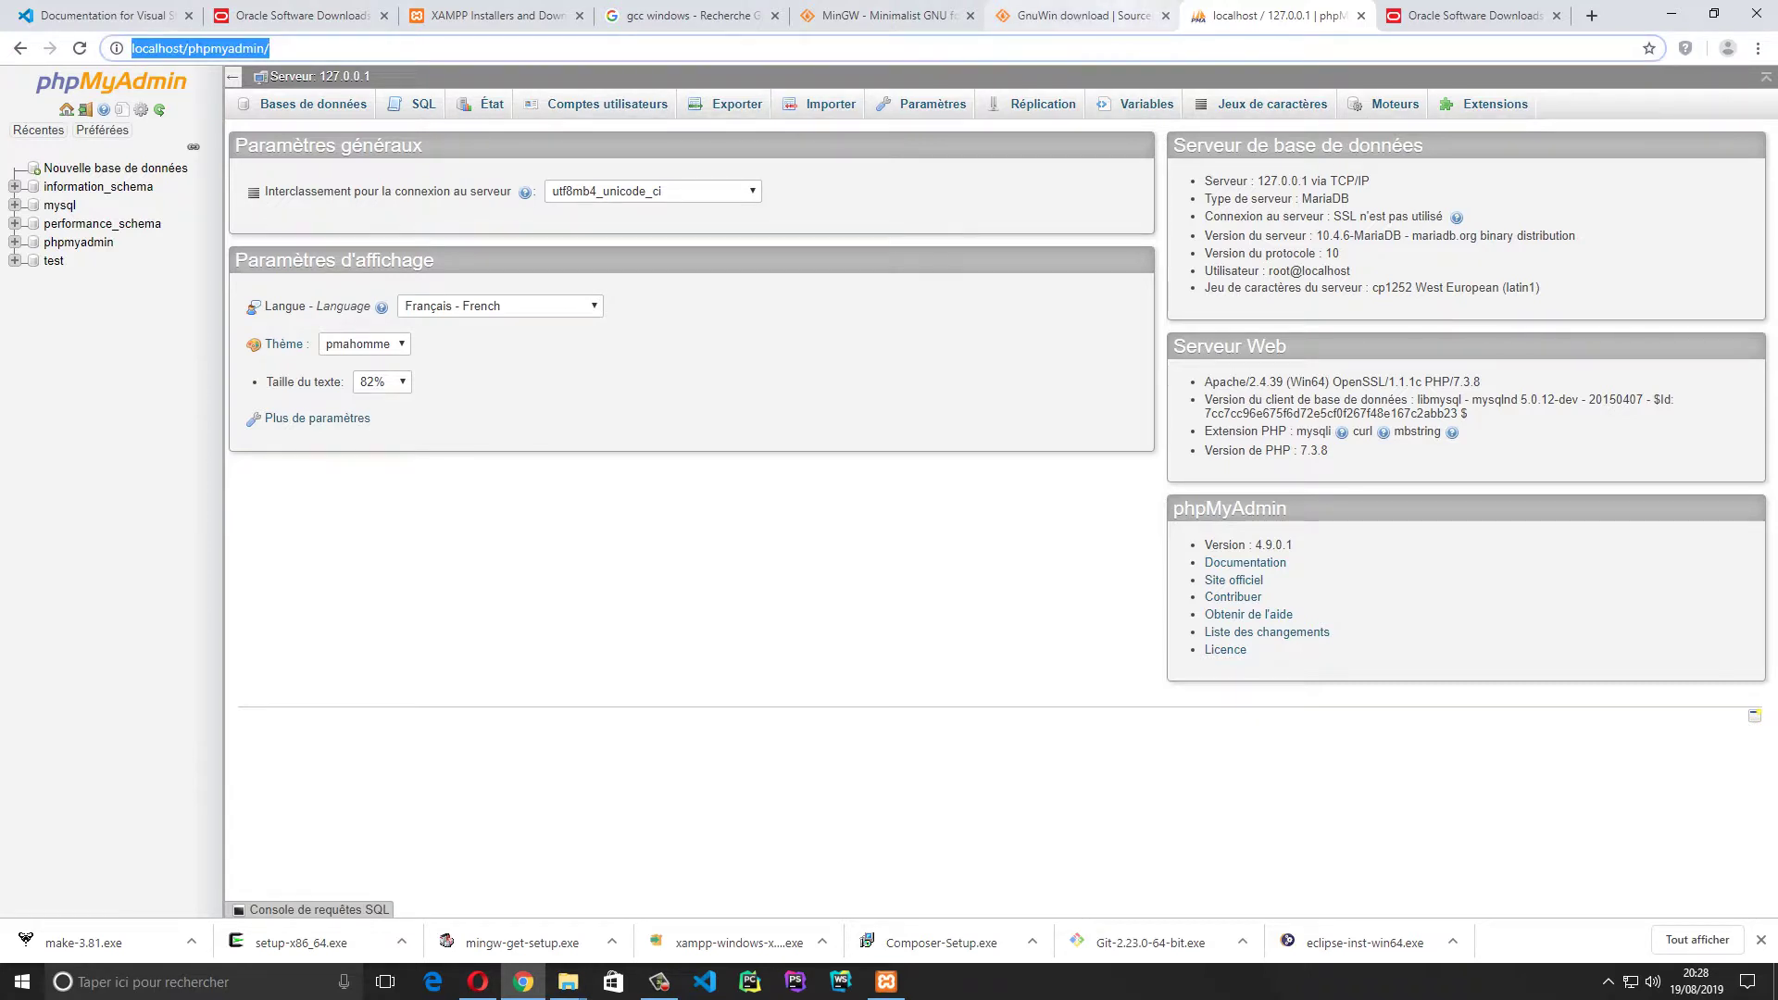
{"action": "left_click", "coordinate": [1102, 16]}
{"action": "left_click", "coordinate": [1247, 16]}
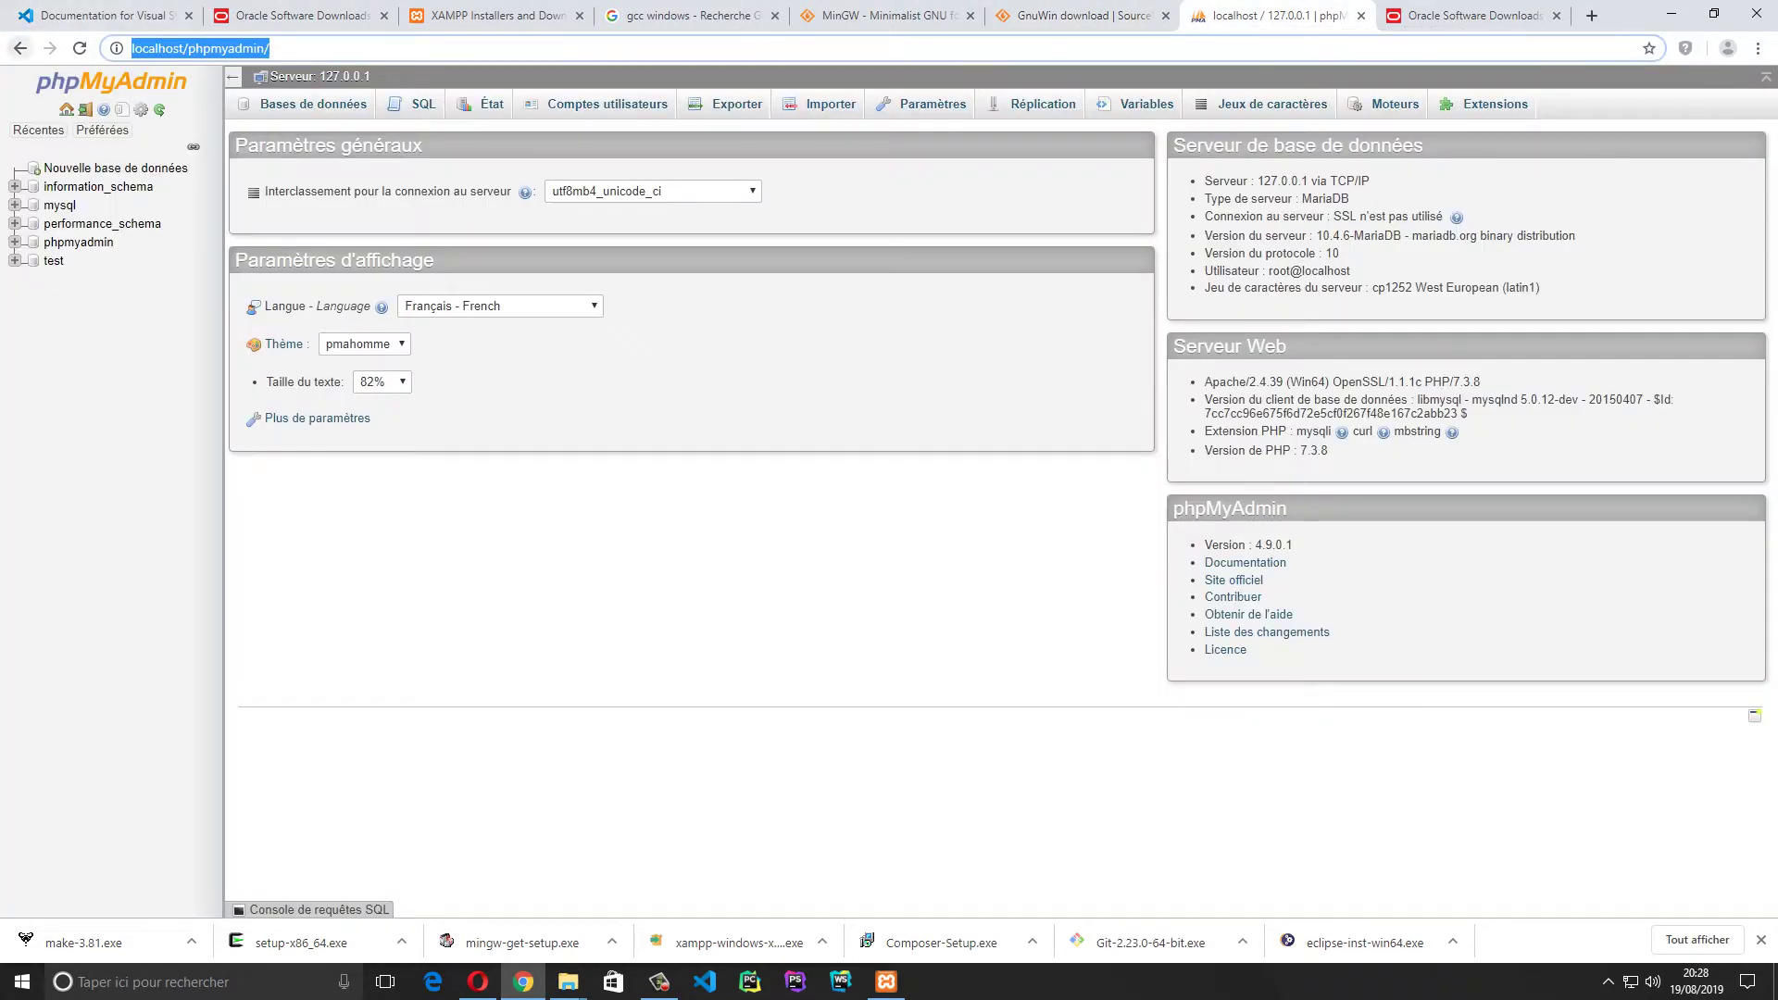
Go back to the XAMPP welcome page, shorten its address to localhost and load it again
{"action": "left_click", "coordinate": [19, 48]}
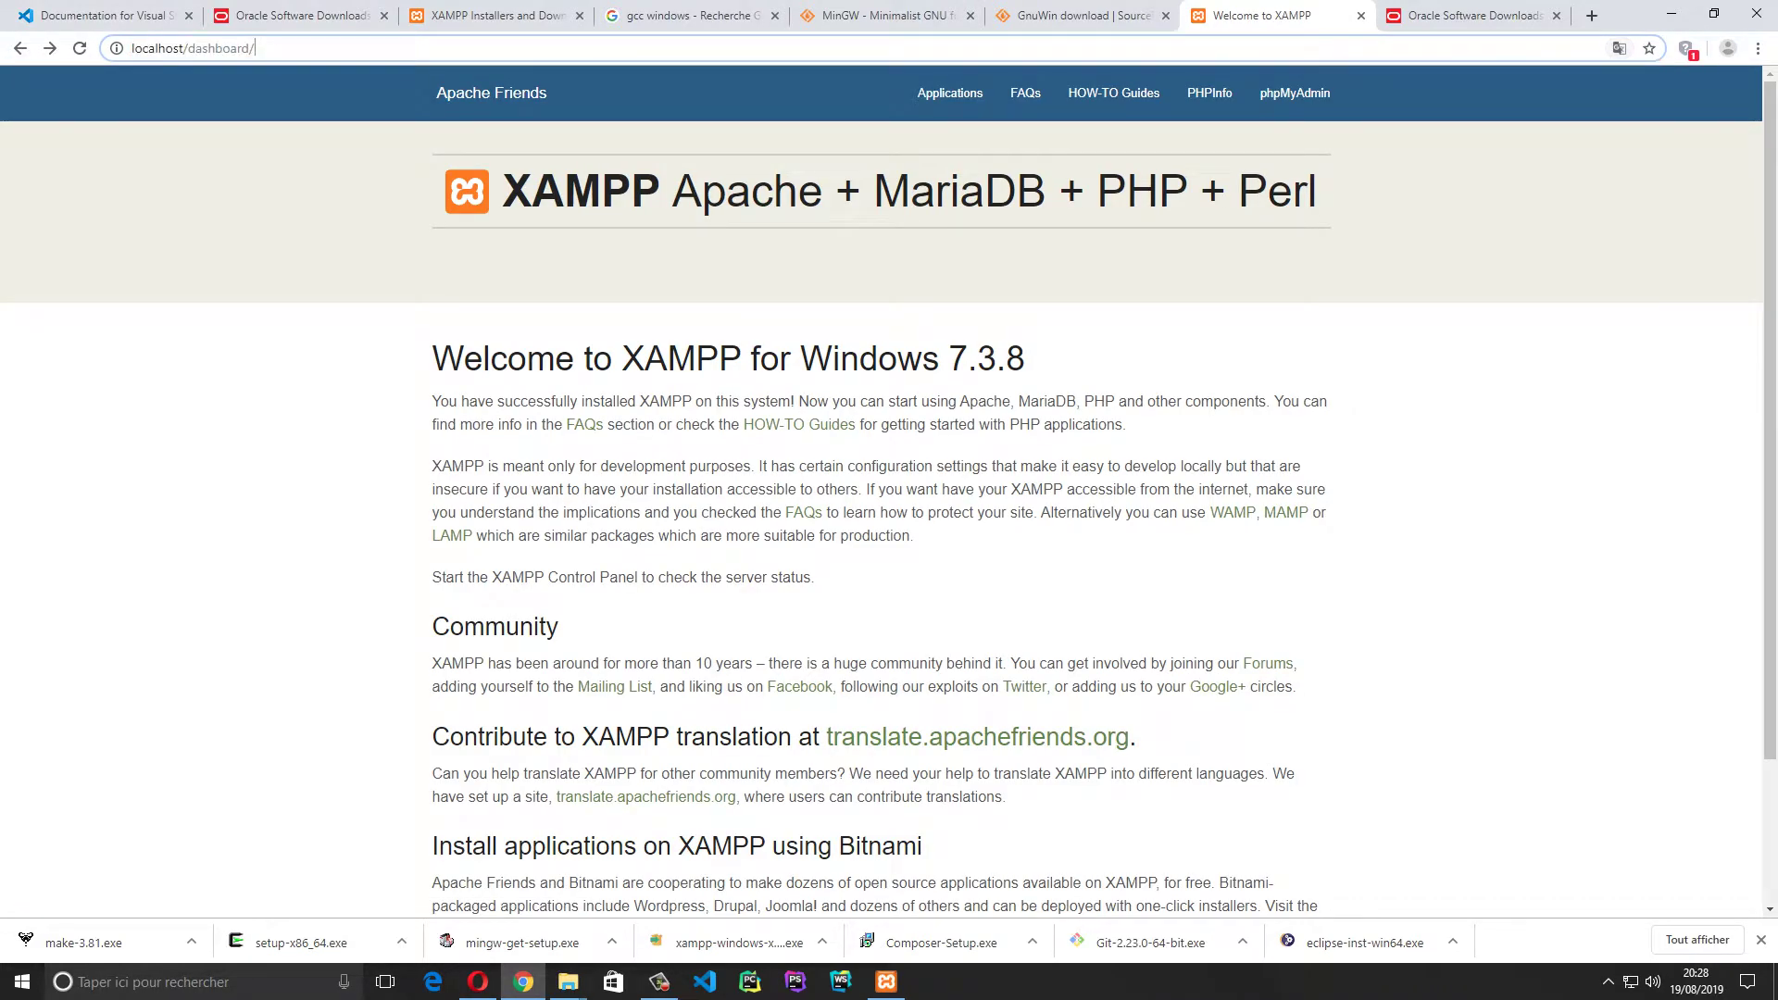
{"action": "left_click_drag", "start_coordinate": [254, 48], "coordinate": [179, 49]}
{"action": "key", "text": "BackSpace"}
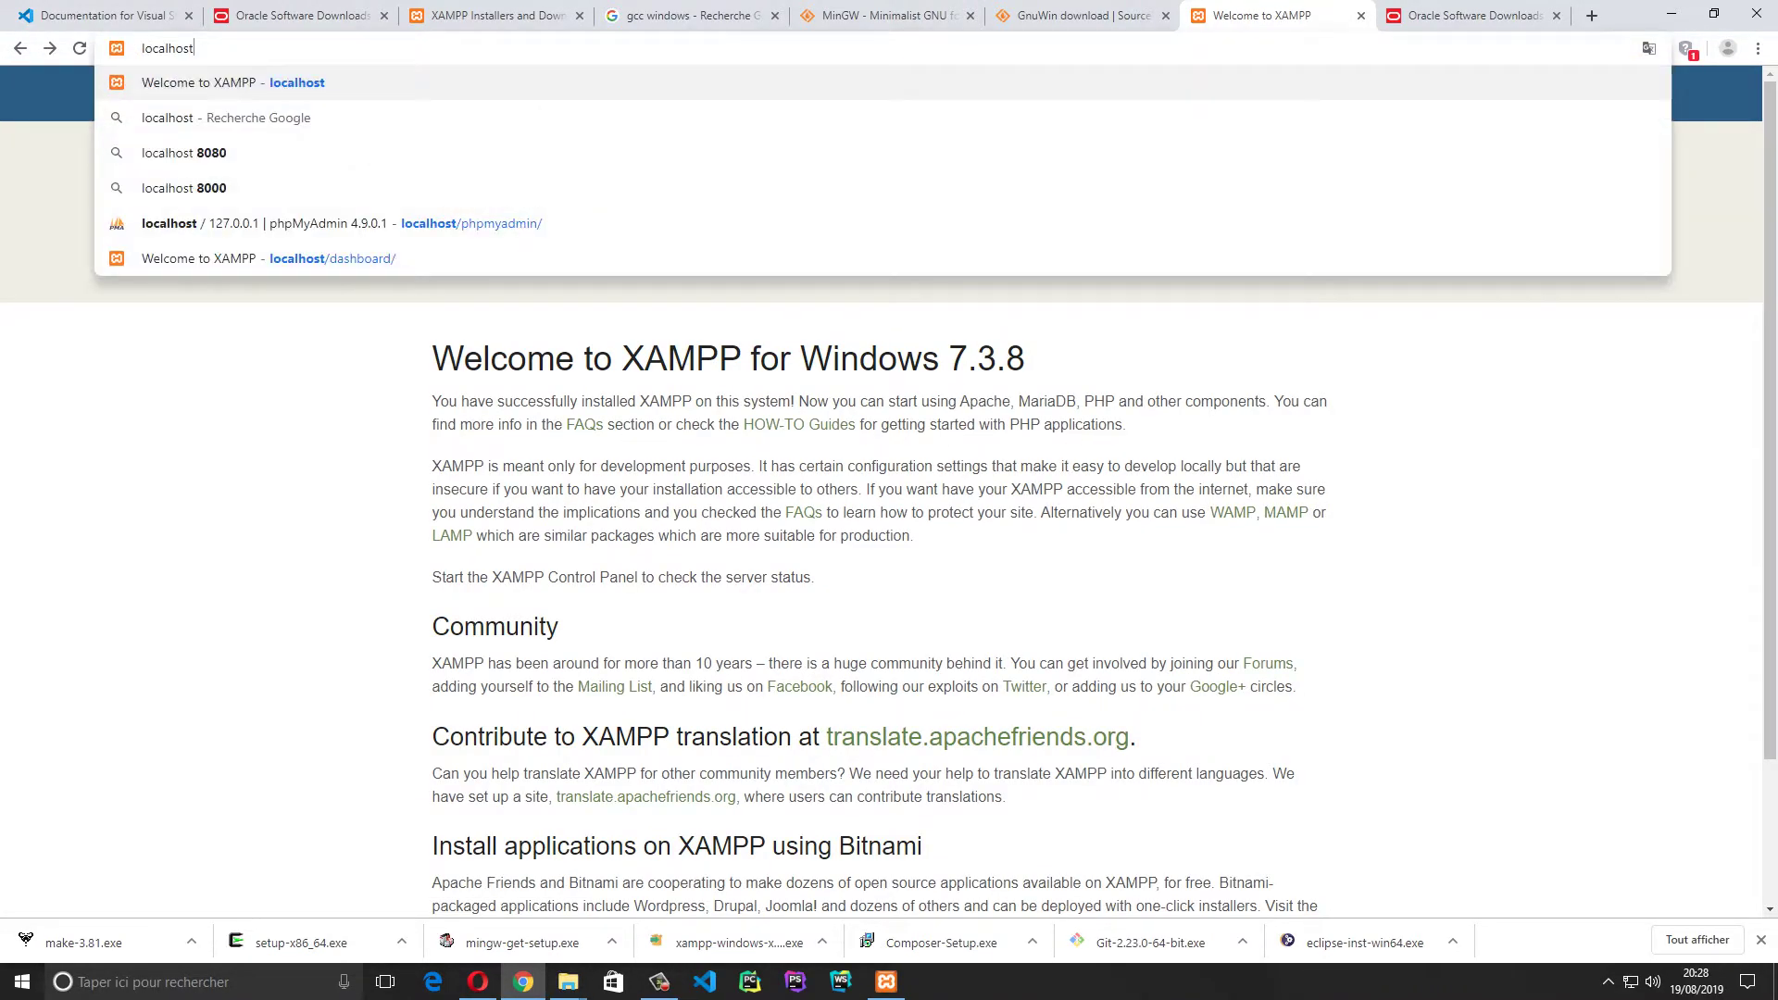
{"action": "key", "text": "Return"}
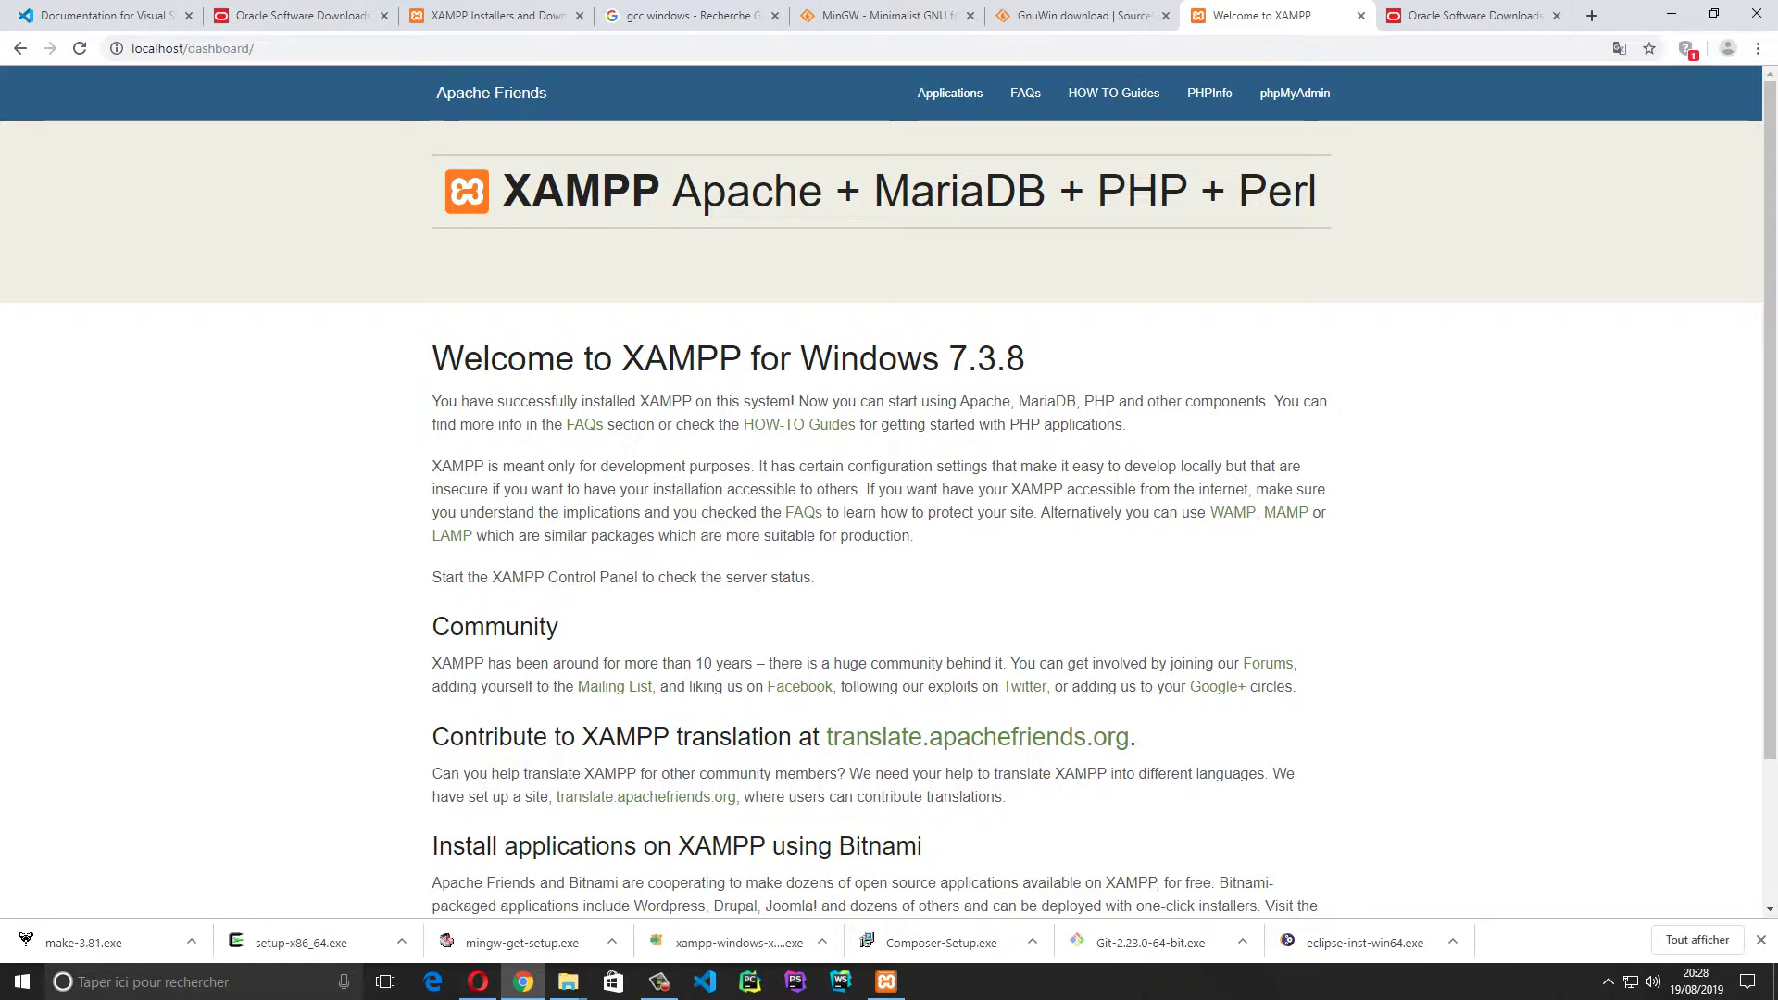
Close Chrome's downloads bar, open Windows PowerShell and change the working directory to G:\
{"action": "left_click", "coordinate": [1760, 940]}
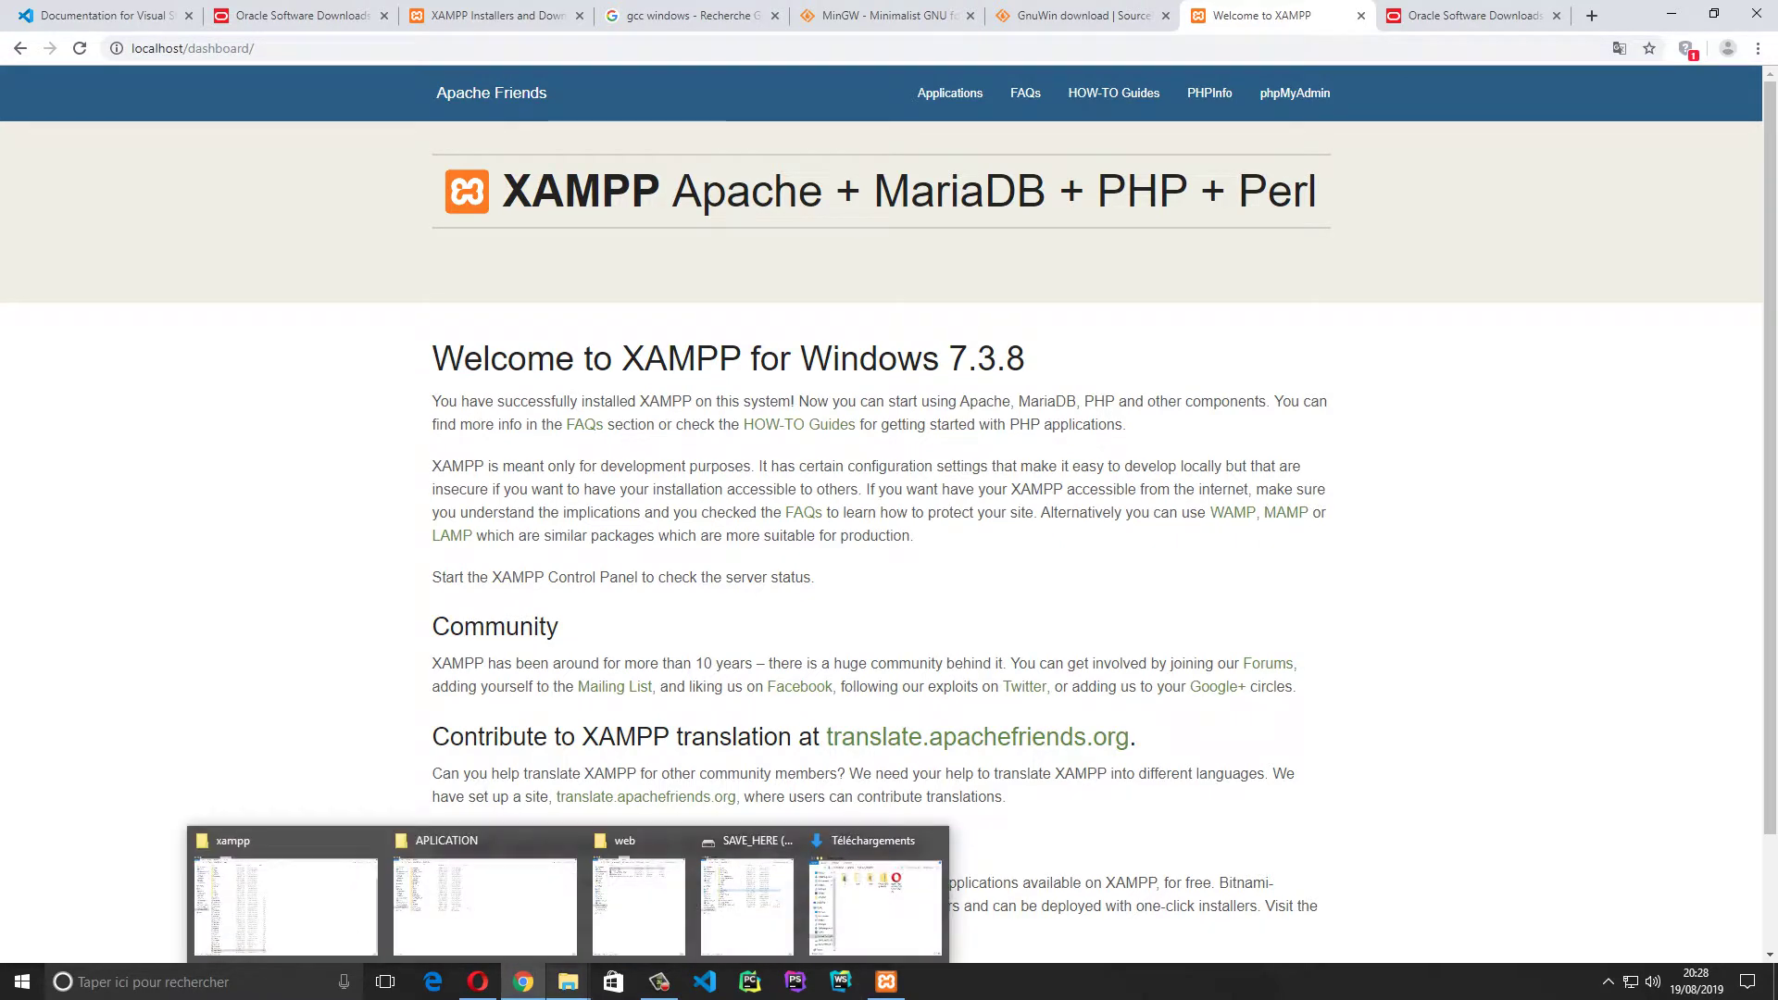
{"action": "key", "text": "super"}
{"action": "type", "text": "power"}
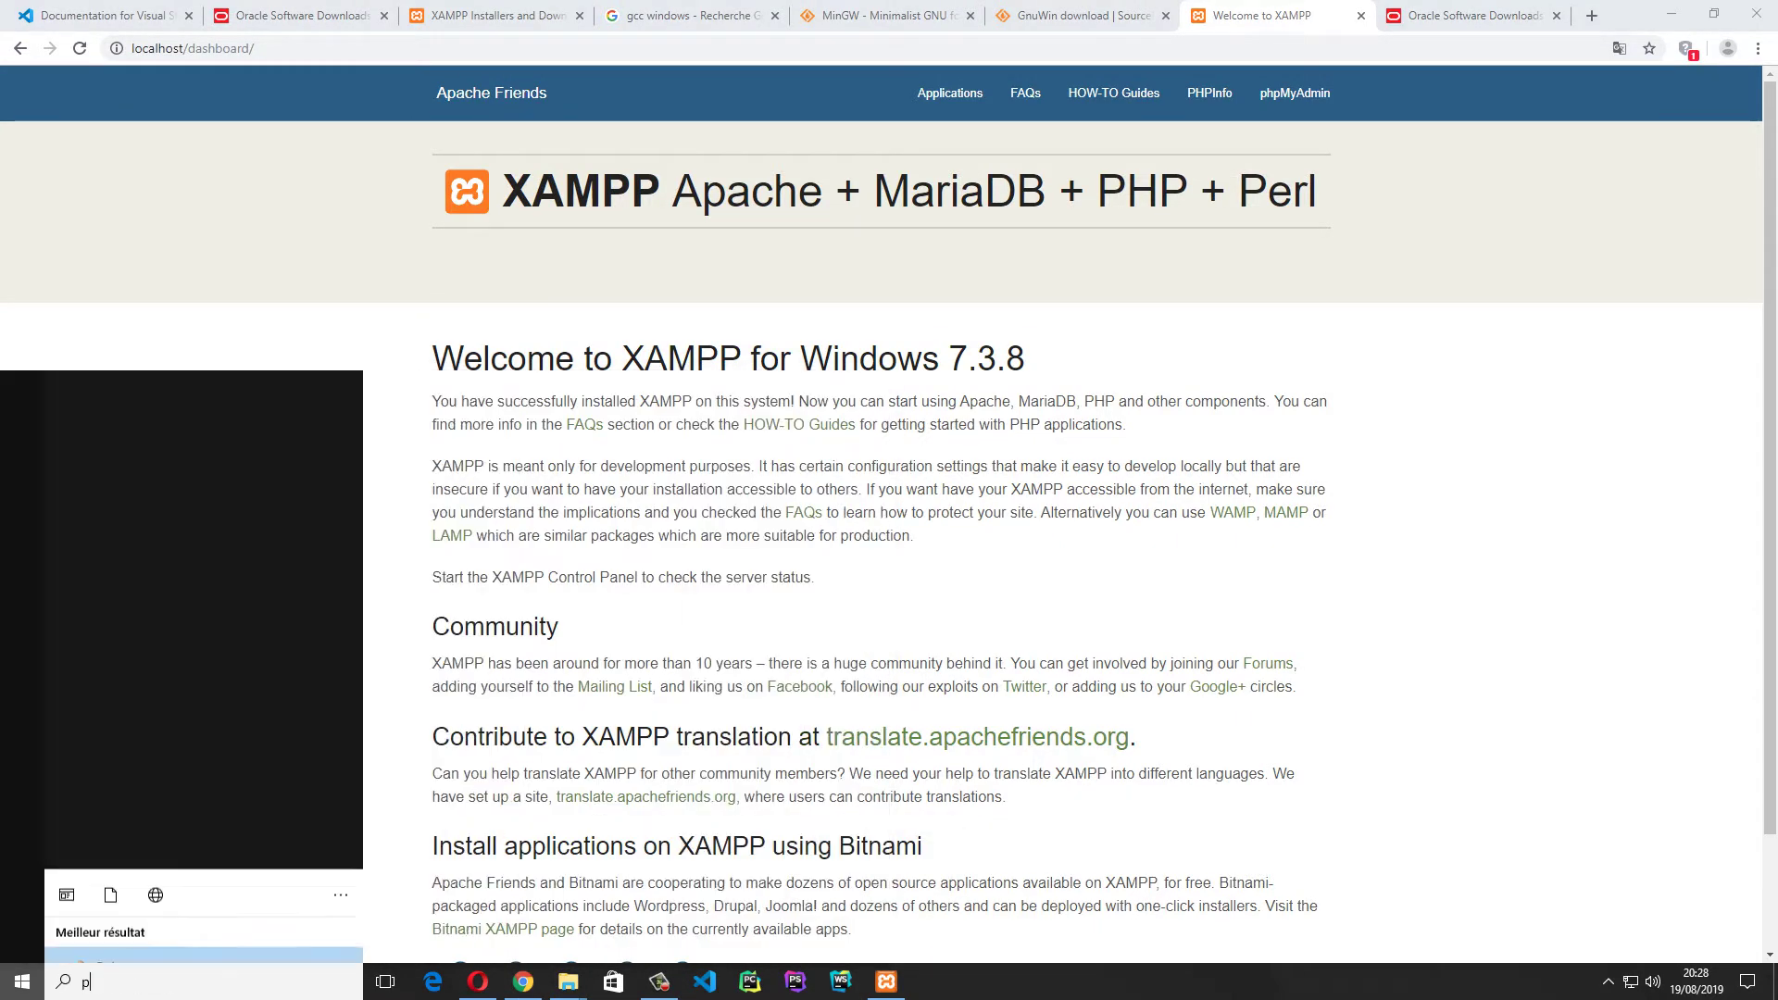
{"action": "key", "text": "Return"}
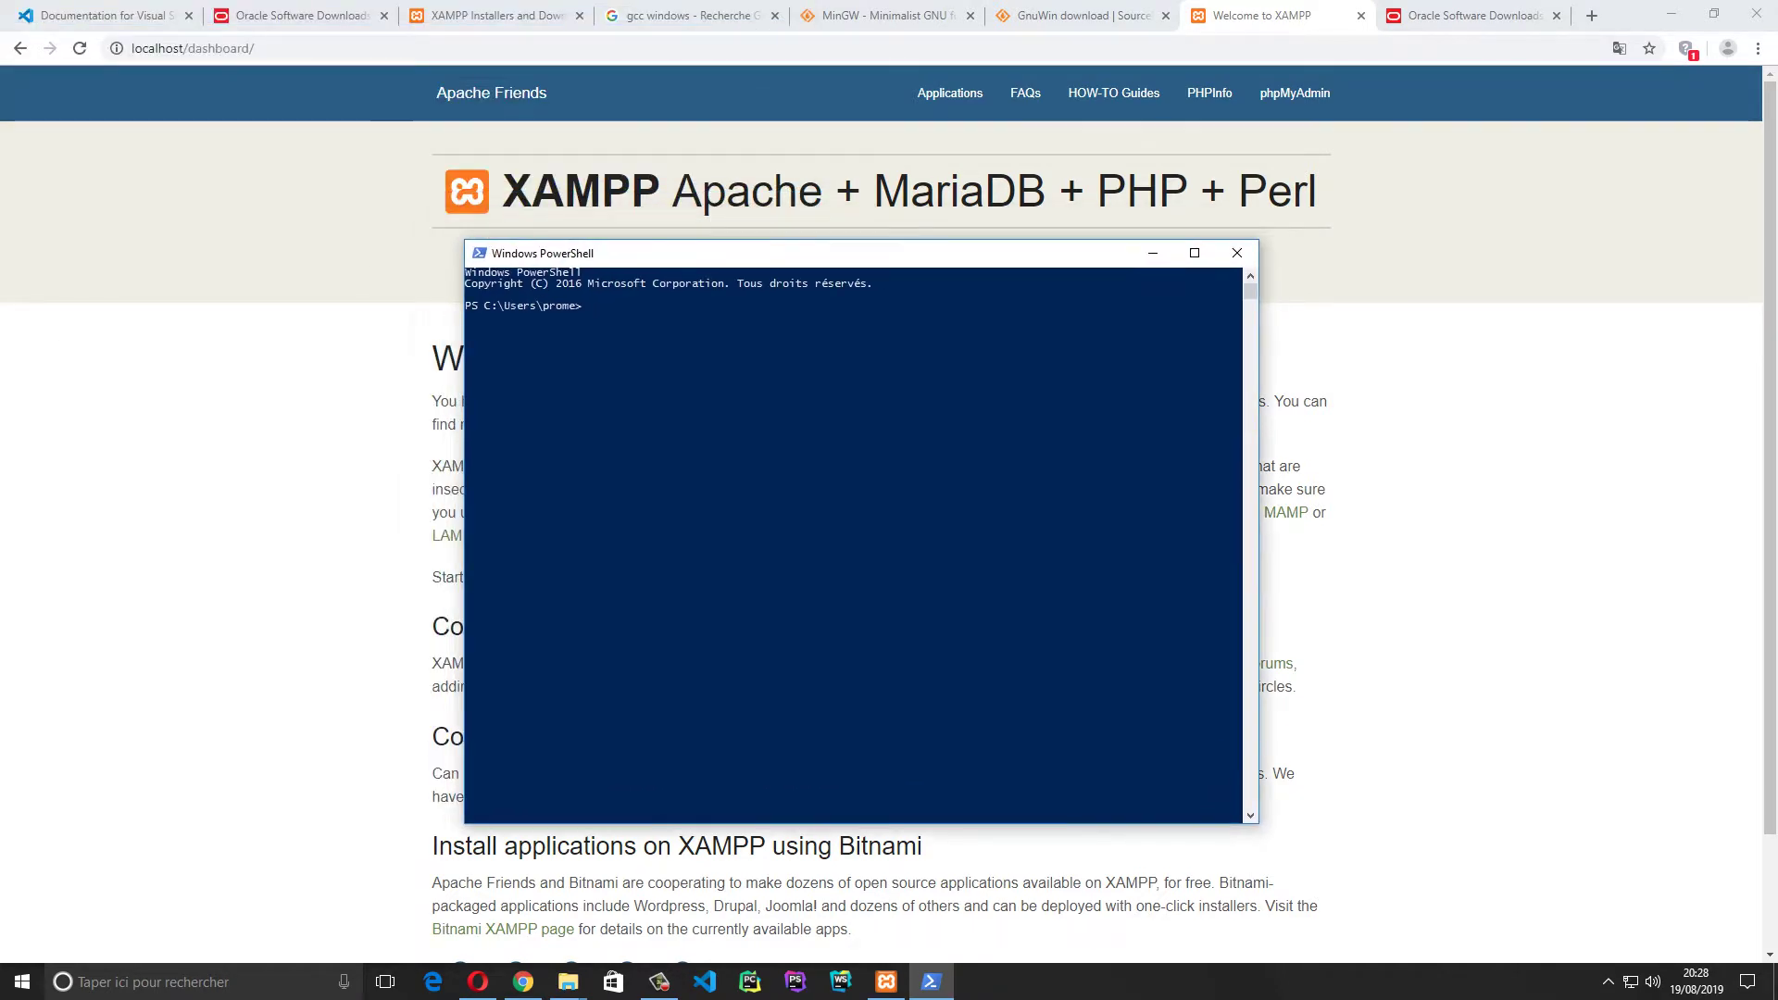
{"action": "type", "text": "cd G"}
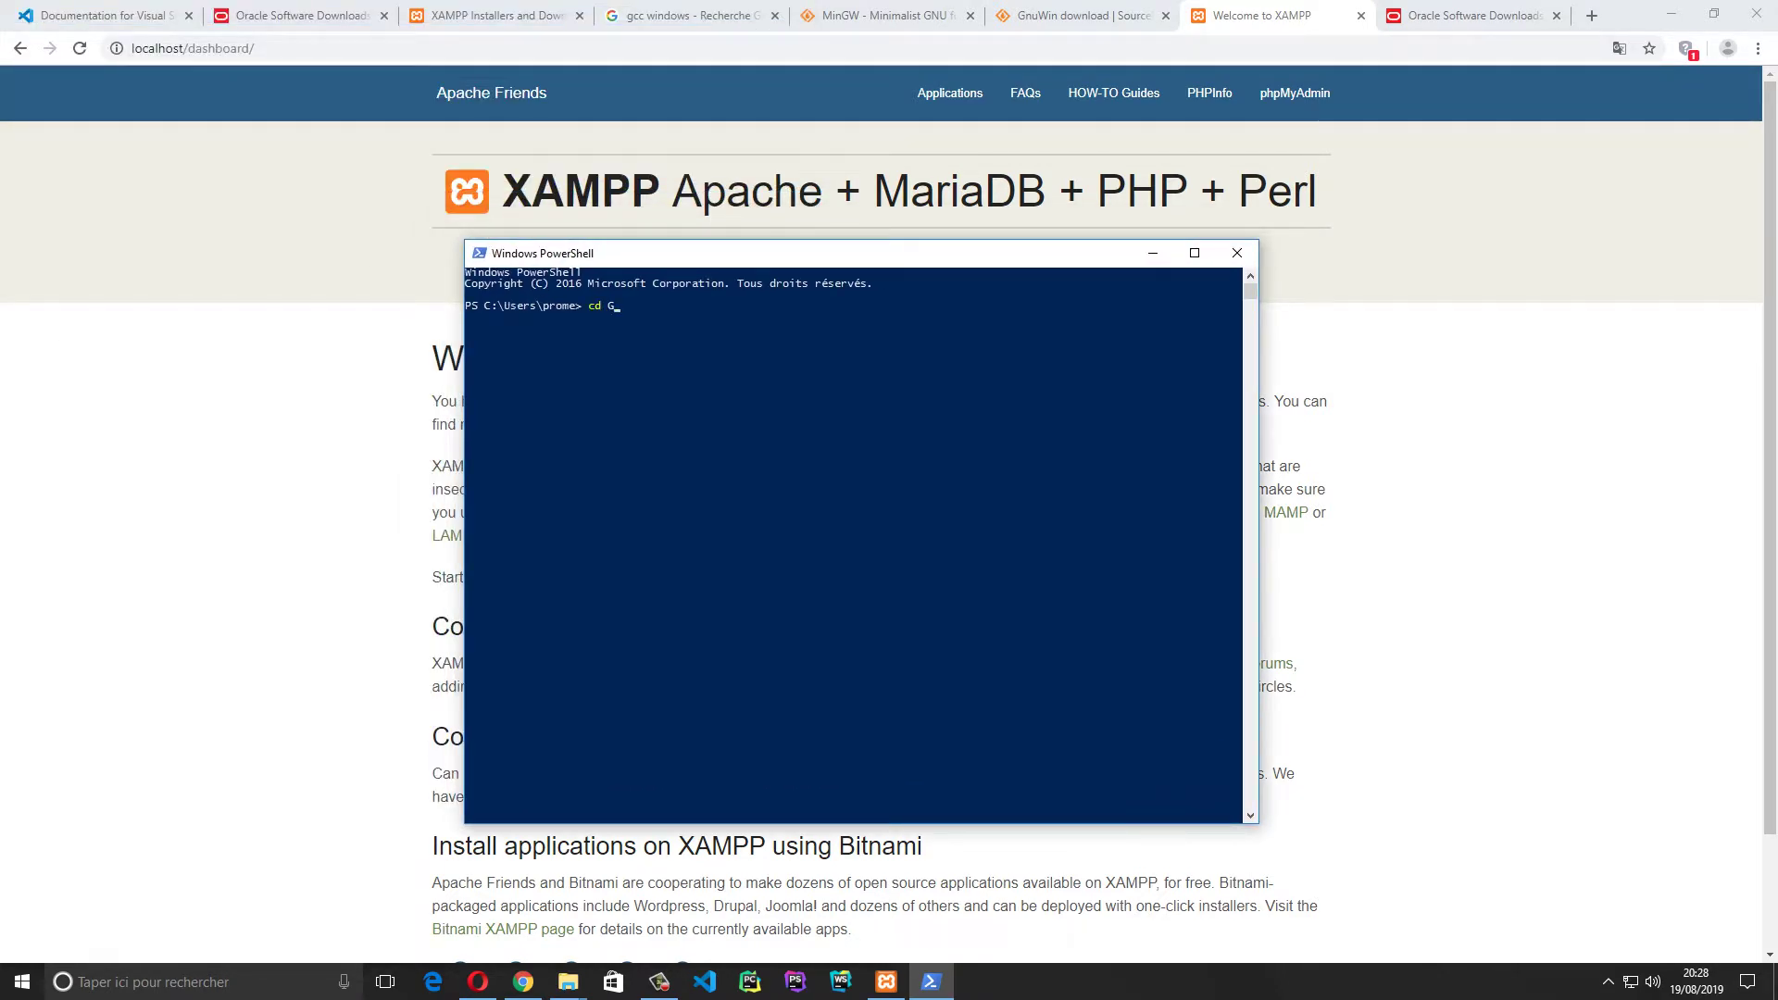
{"action": "type", "text": ":\\"}
Delete all contents of the XAMPP web root recursively with rm -r .\xampp\htdocs\*
{"action": "type", "text": "cd xa"}
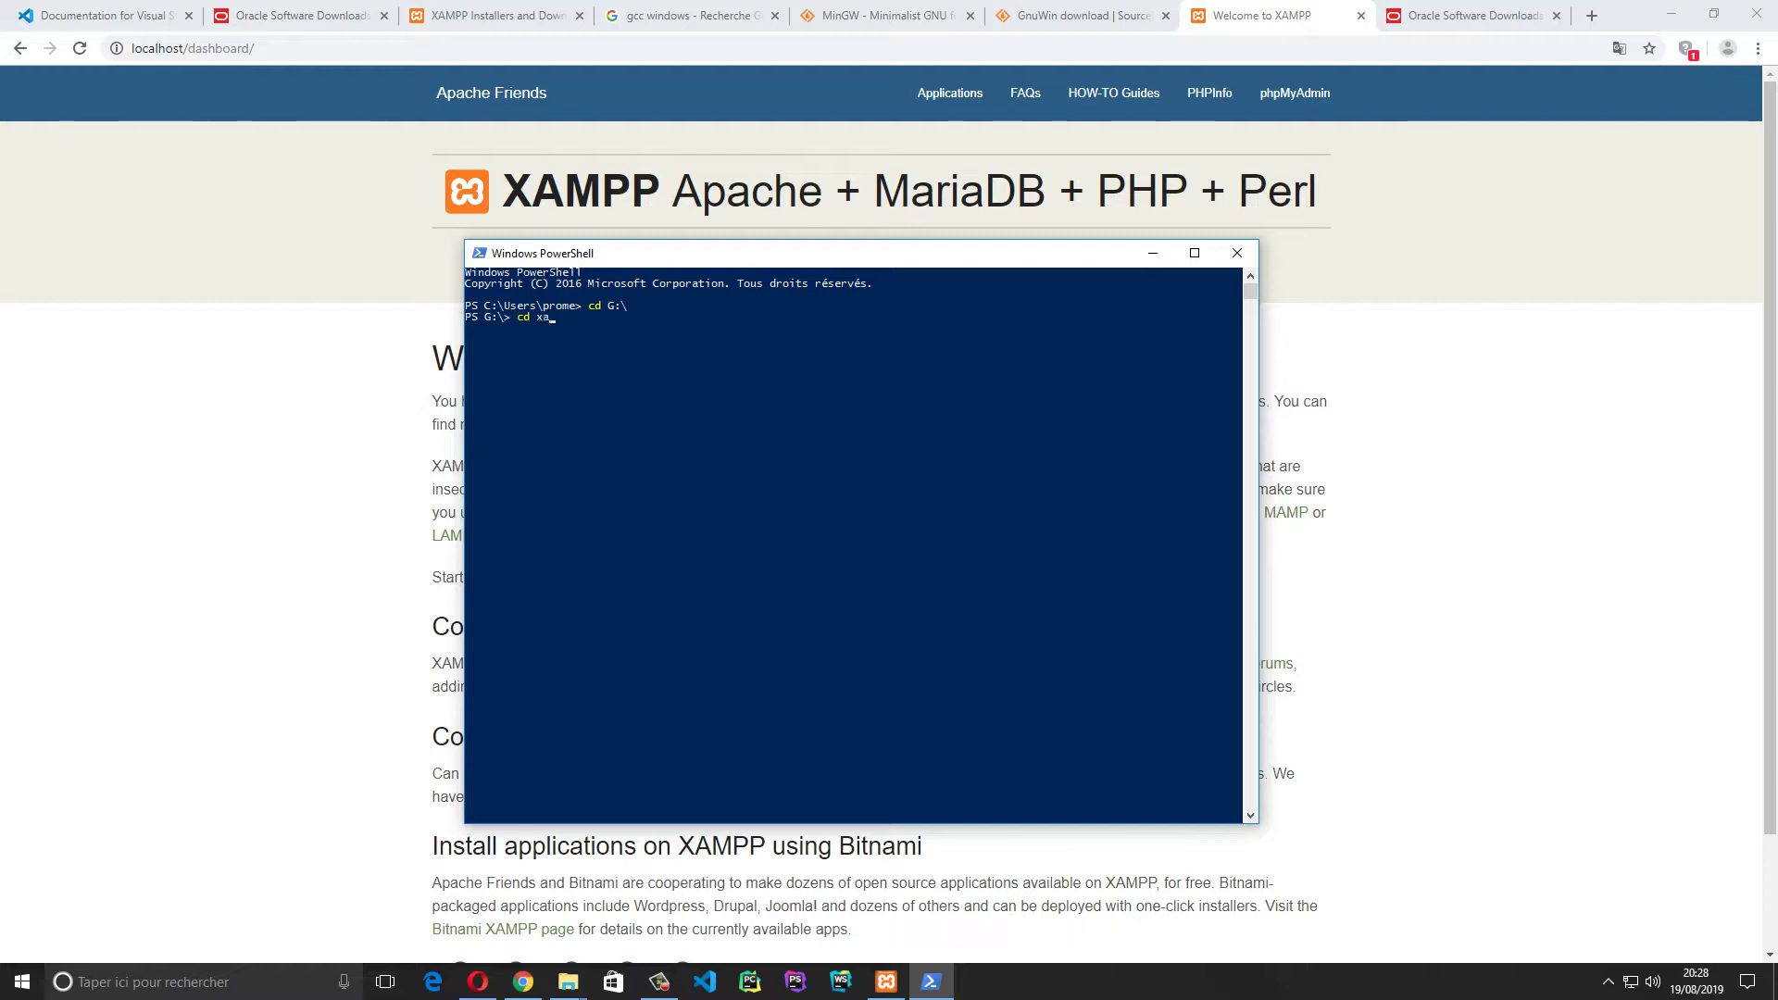
{"action": "type", "text": "m"}
{"action": "key", "text": "Tab"}
{"action": "type", "text": "ht"}
{"action": "key", "text": "Tab"}
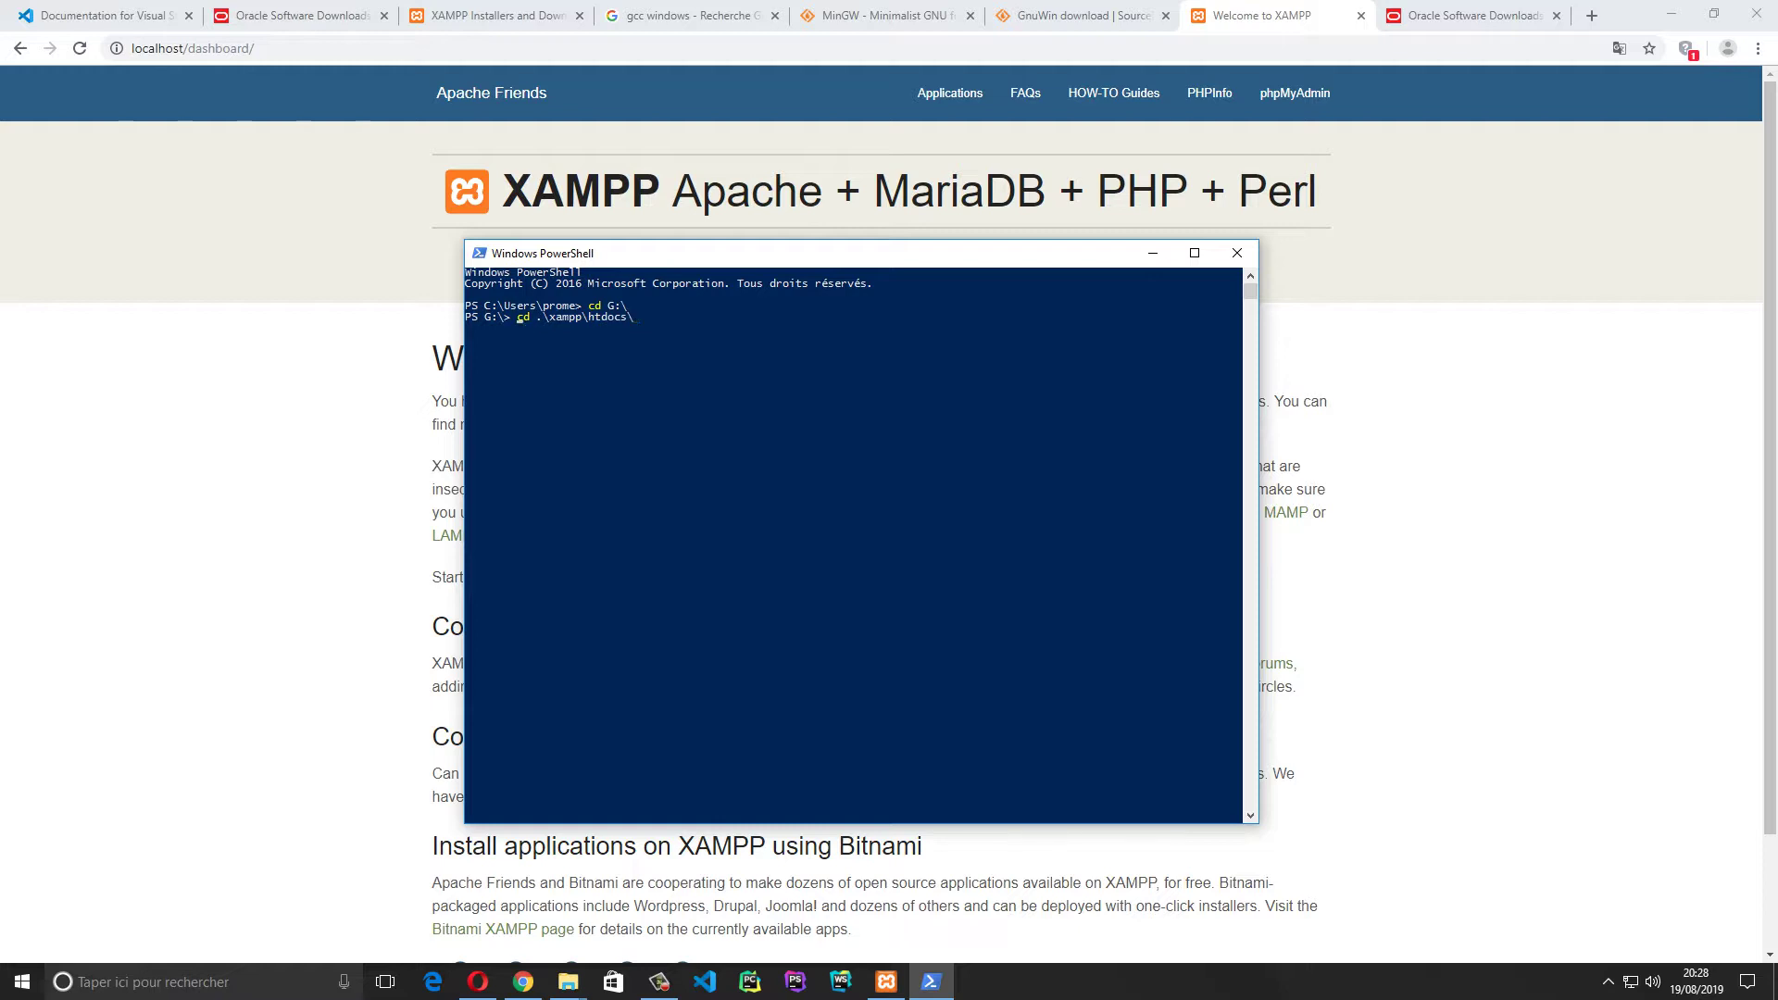
{"action": "key", "text": "Delete"}
{"action": "key", "text": "Delete"}
{"action": "key", "text": "Delete"}
{"action": "type", "text": "rm -r"}
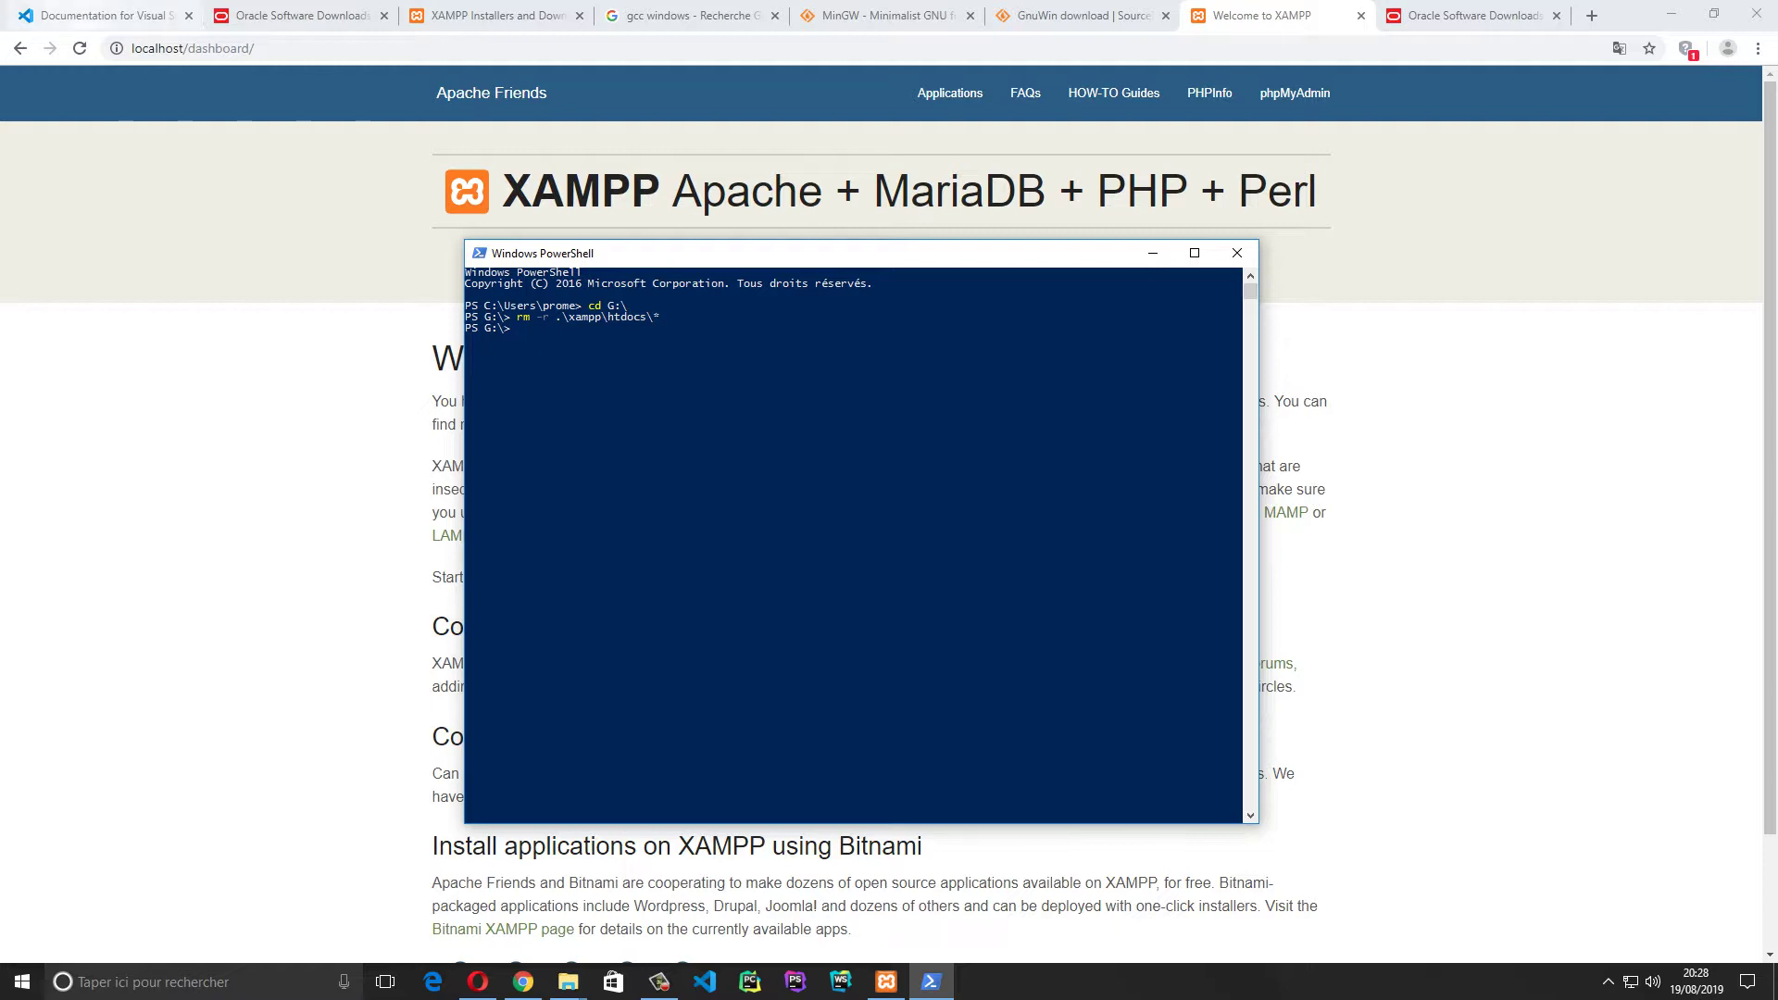
Switch to Chrome, reload the XAMPP dashboard page, then shorten its address to localhost and load it
{"action": "left_click", "coordinate": [80, 48]}
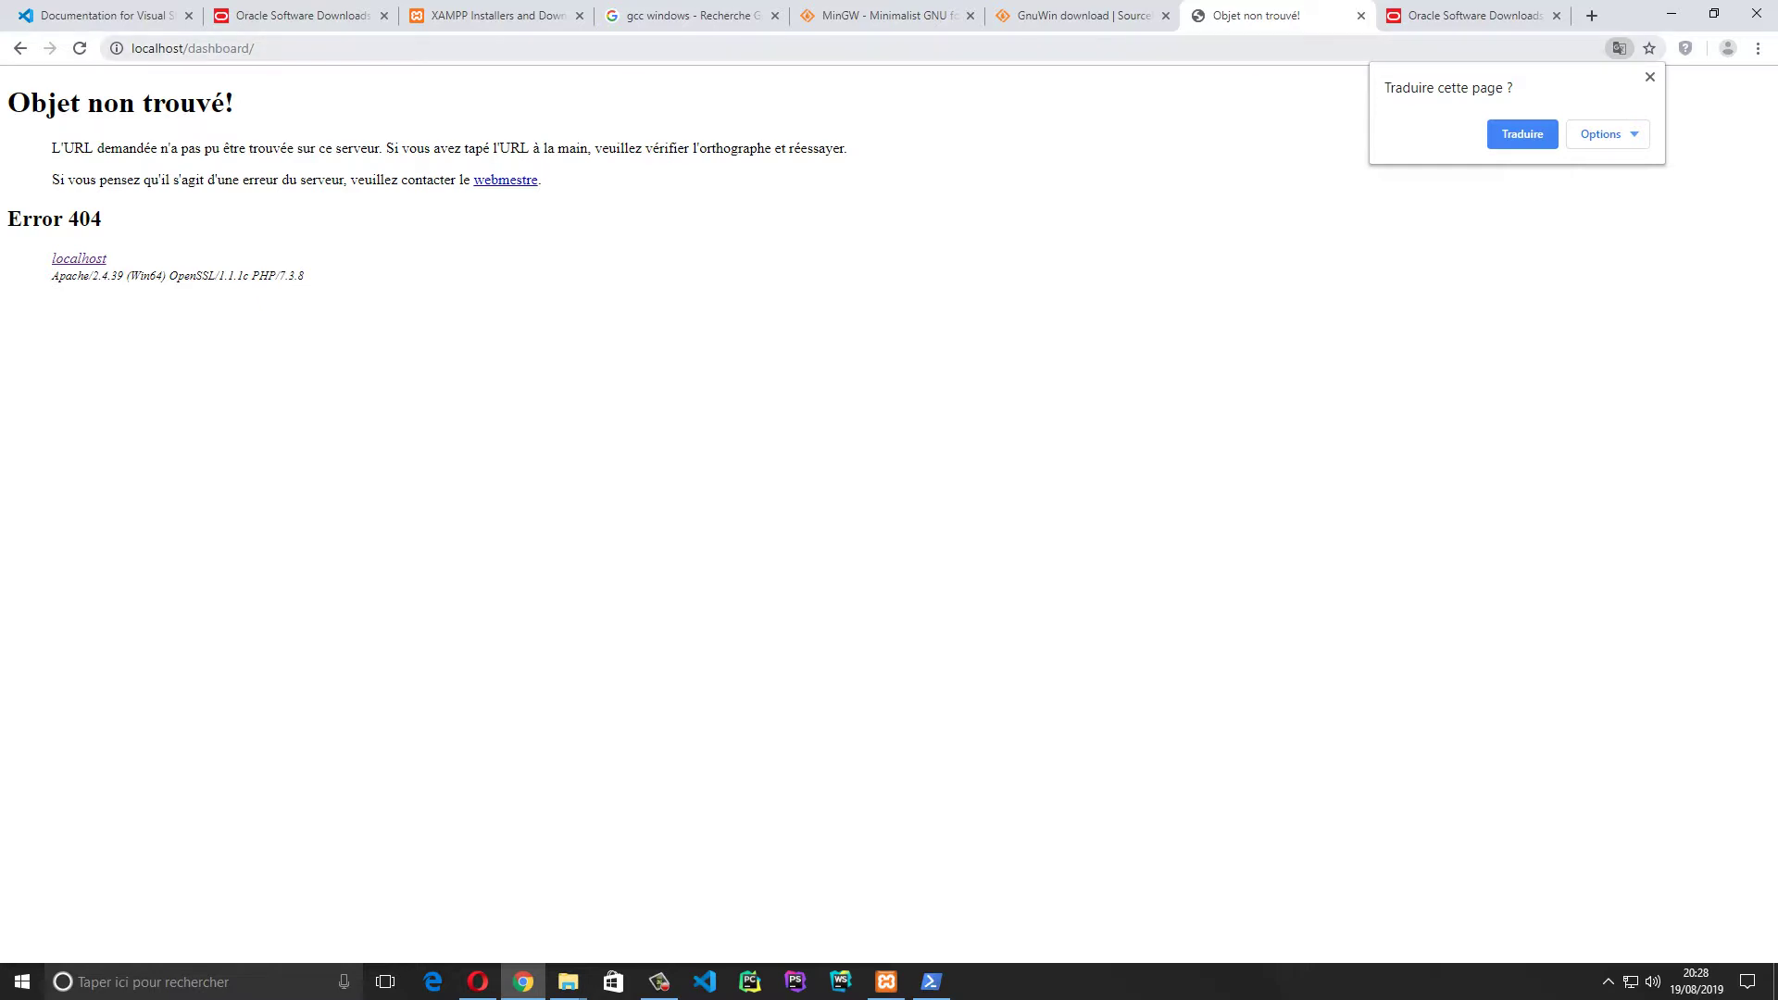
{"action": "left_click_drag", "start_coordinate": [255, 48], "coordinate": [185, 48]}
{"action": "key", "text": "Return"}
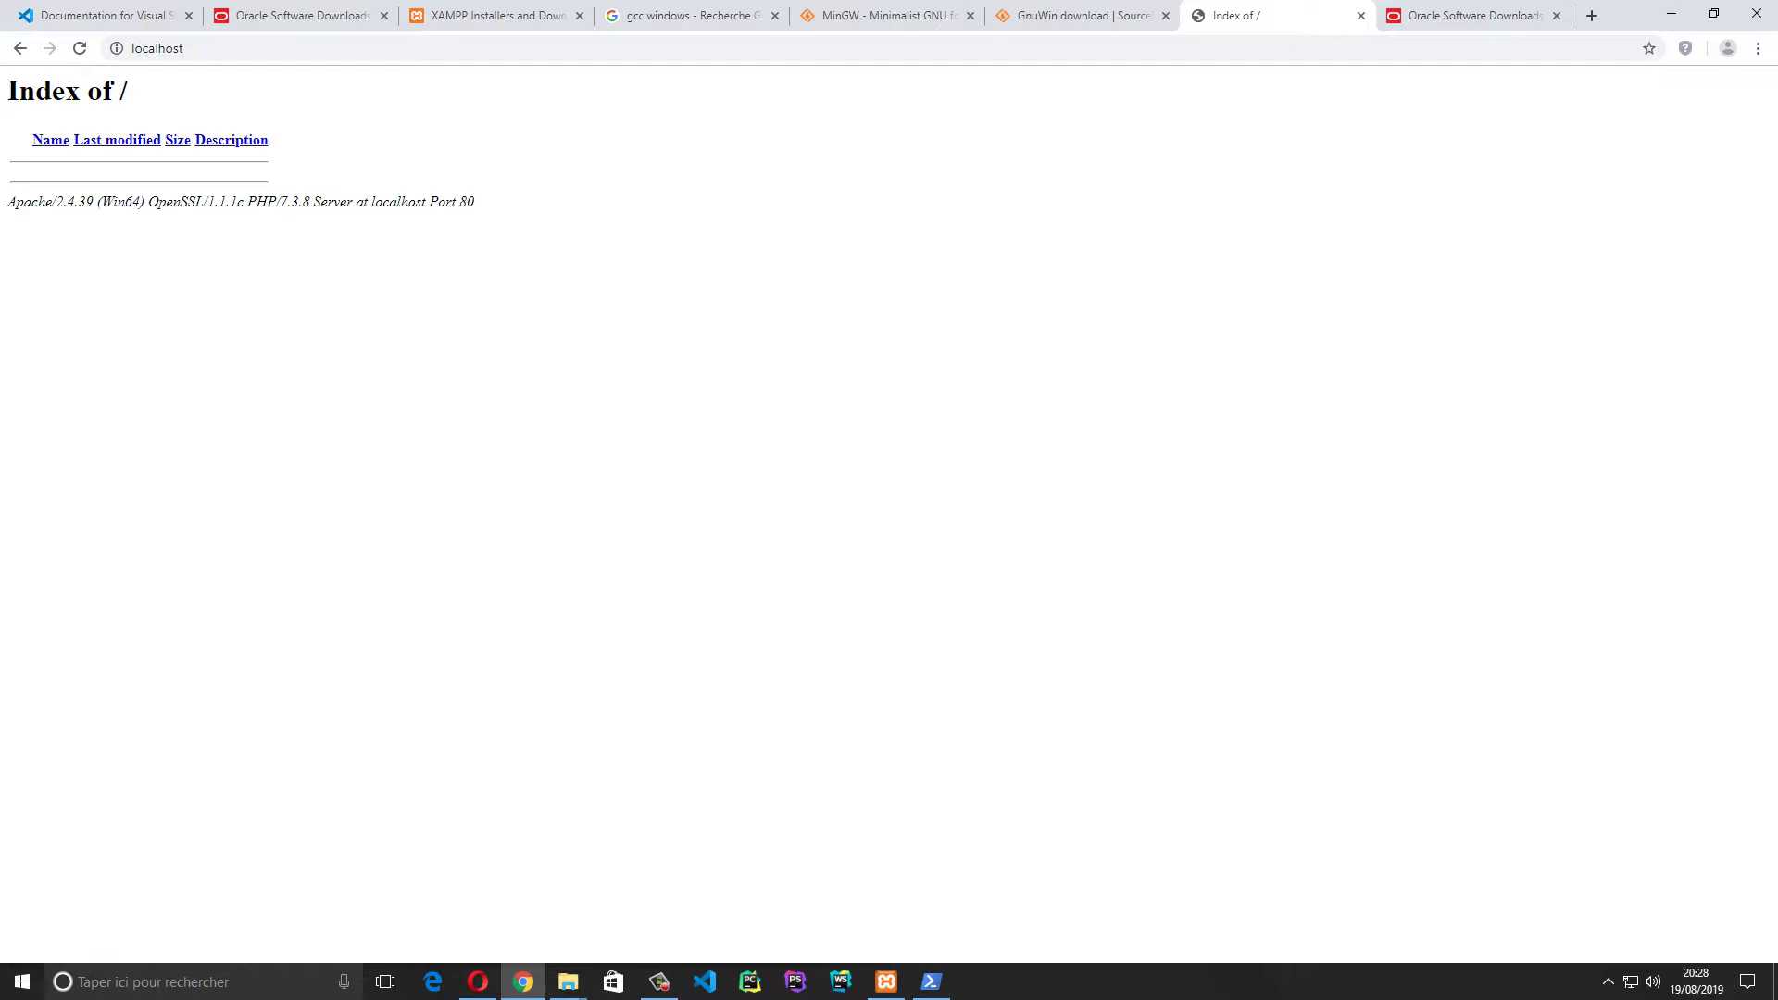
{"action": "key", "text": "alt+Tab"}
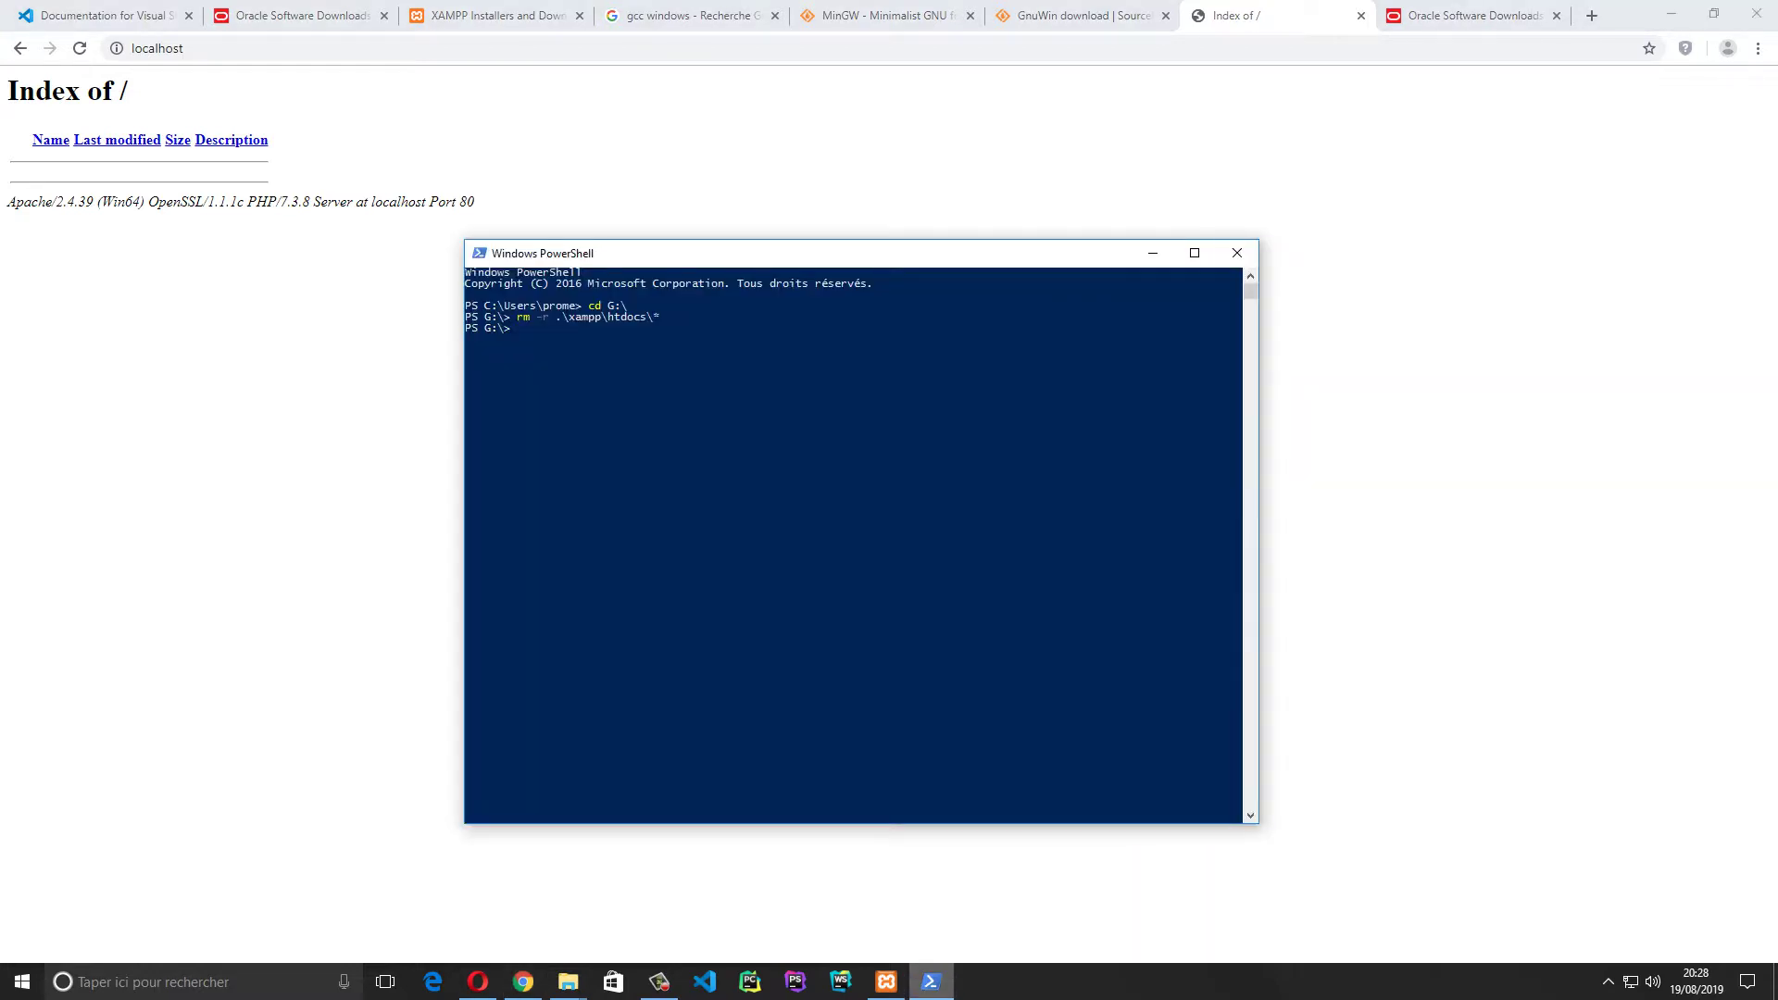
{"action": "left_click", "coordinate": [740, 516]}
{"action": "key", "text": "alt+Tab"}
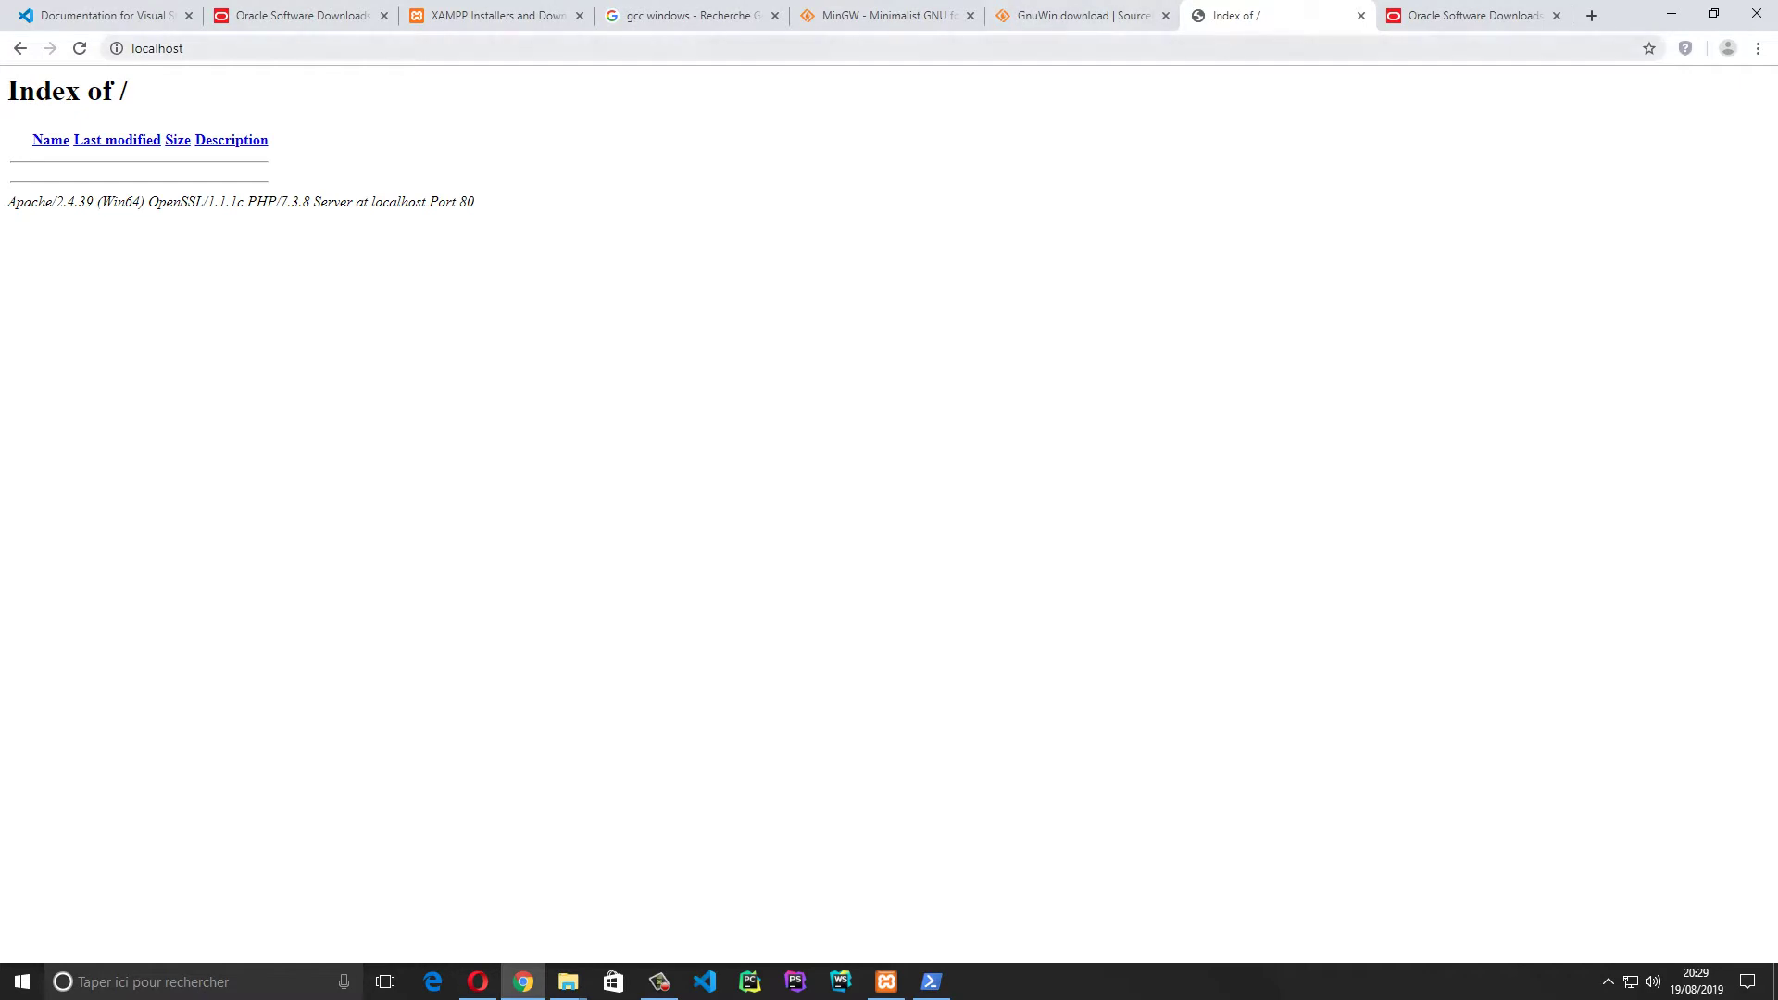
{"action": "key", "text": "alt+Tab"}
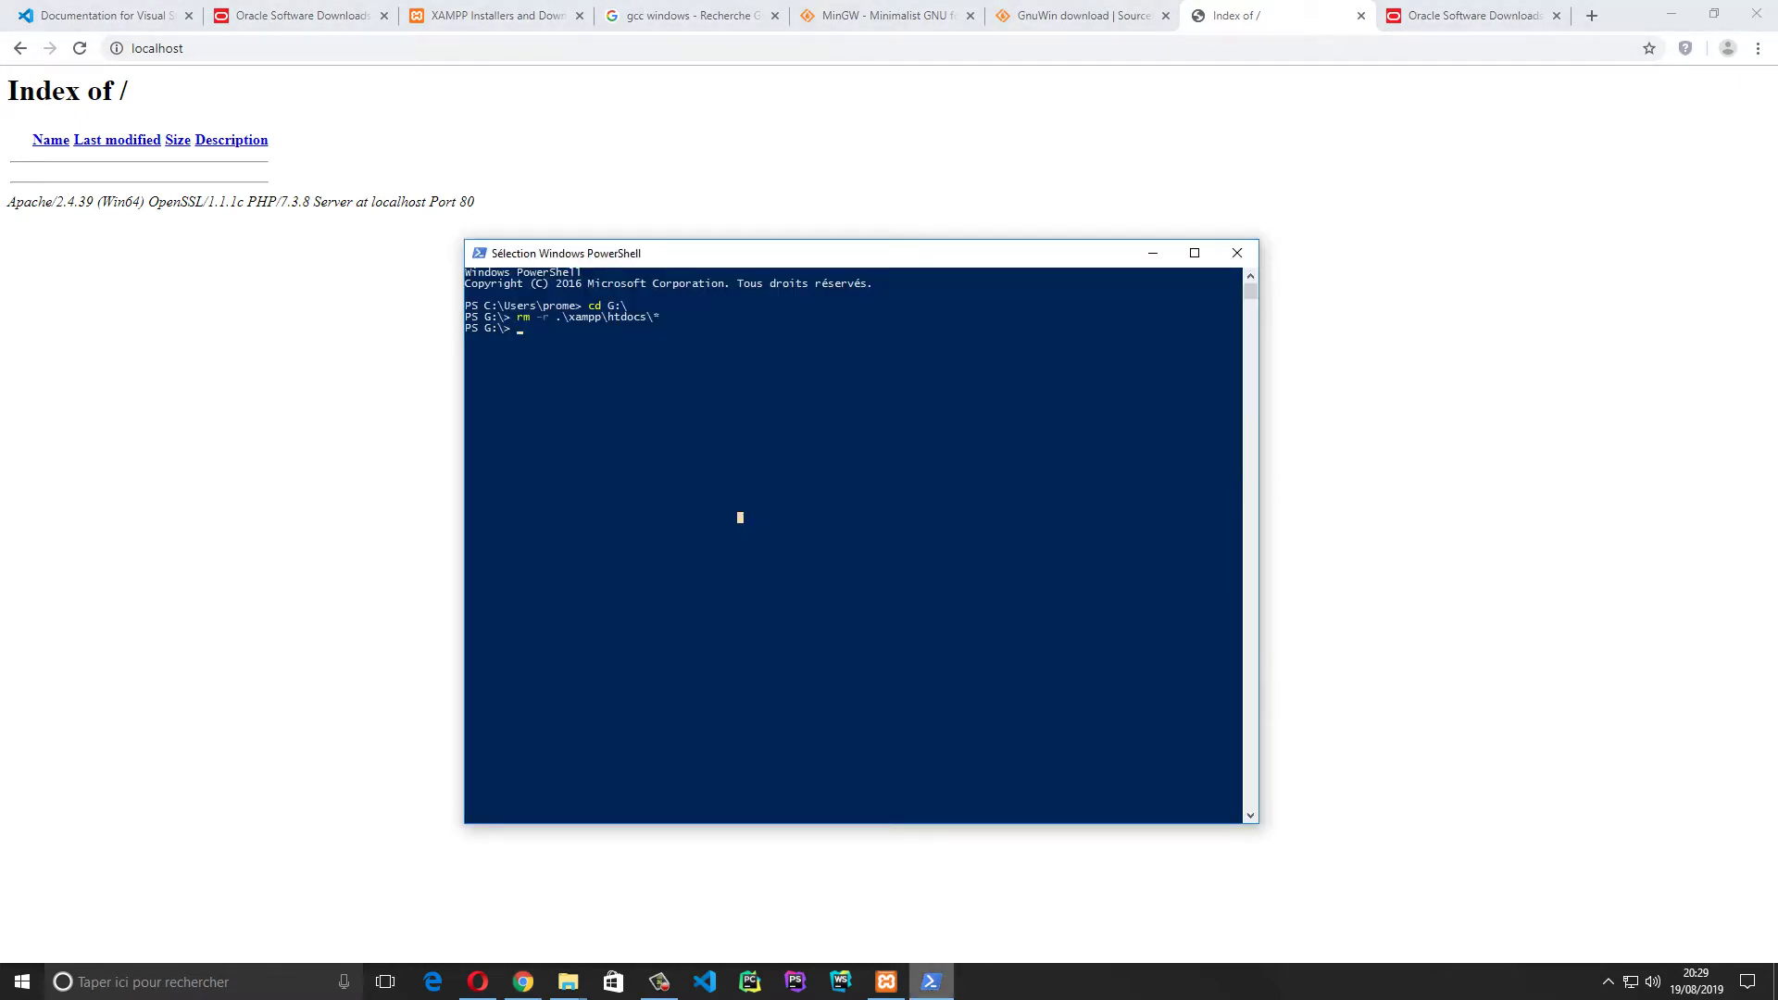
Launch Composer-Setup from the web downloads folder and proceed without developer mode, with C:\composer as the destination
{"action": "left_click", "coordinate": [568, 981]}
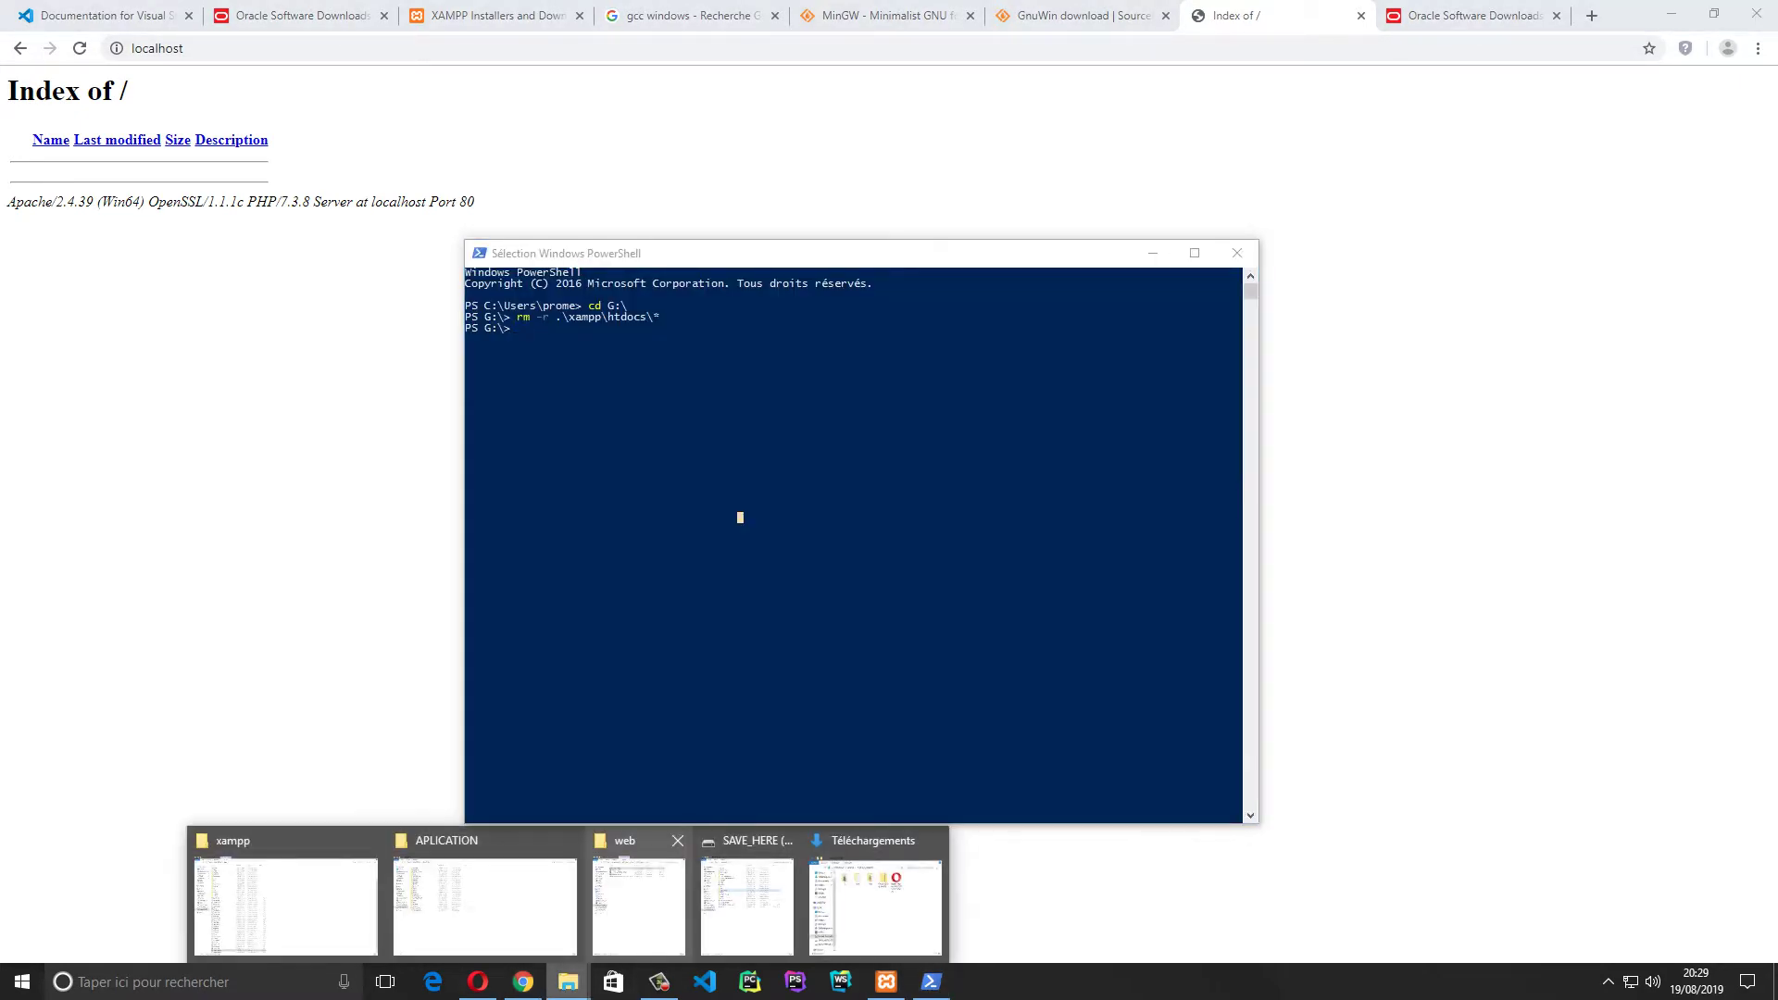
{"action": "left_click", "coordinate": [639, 903]}
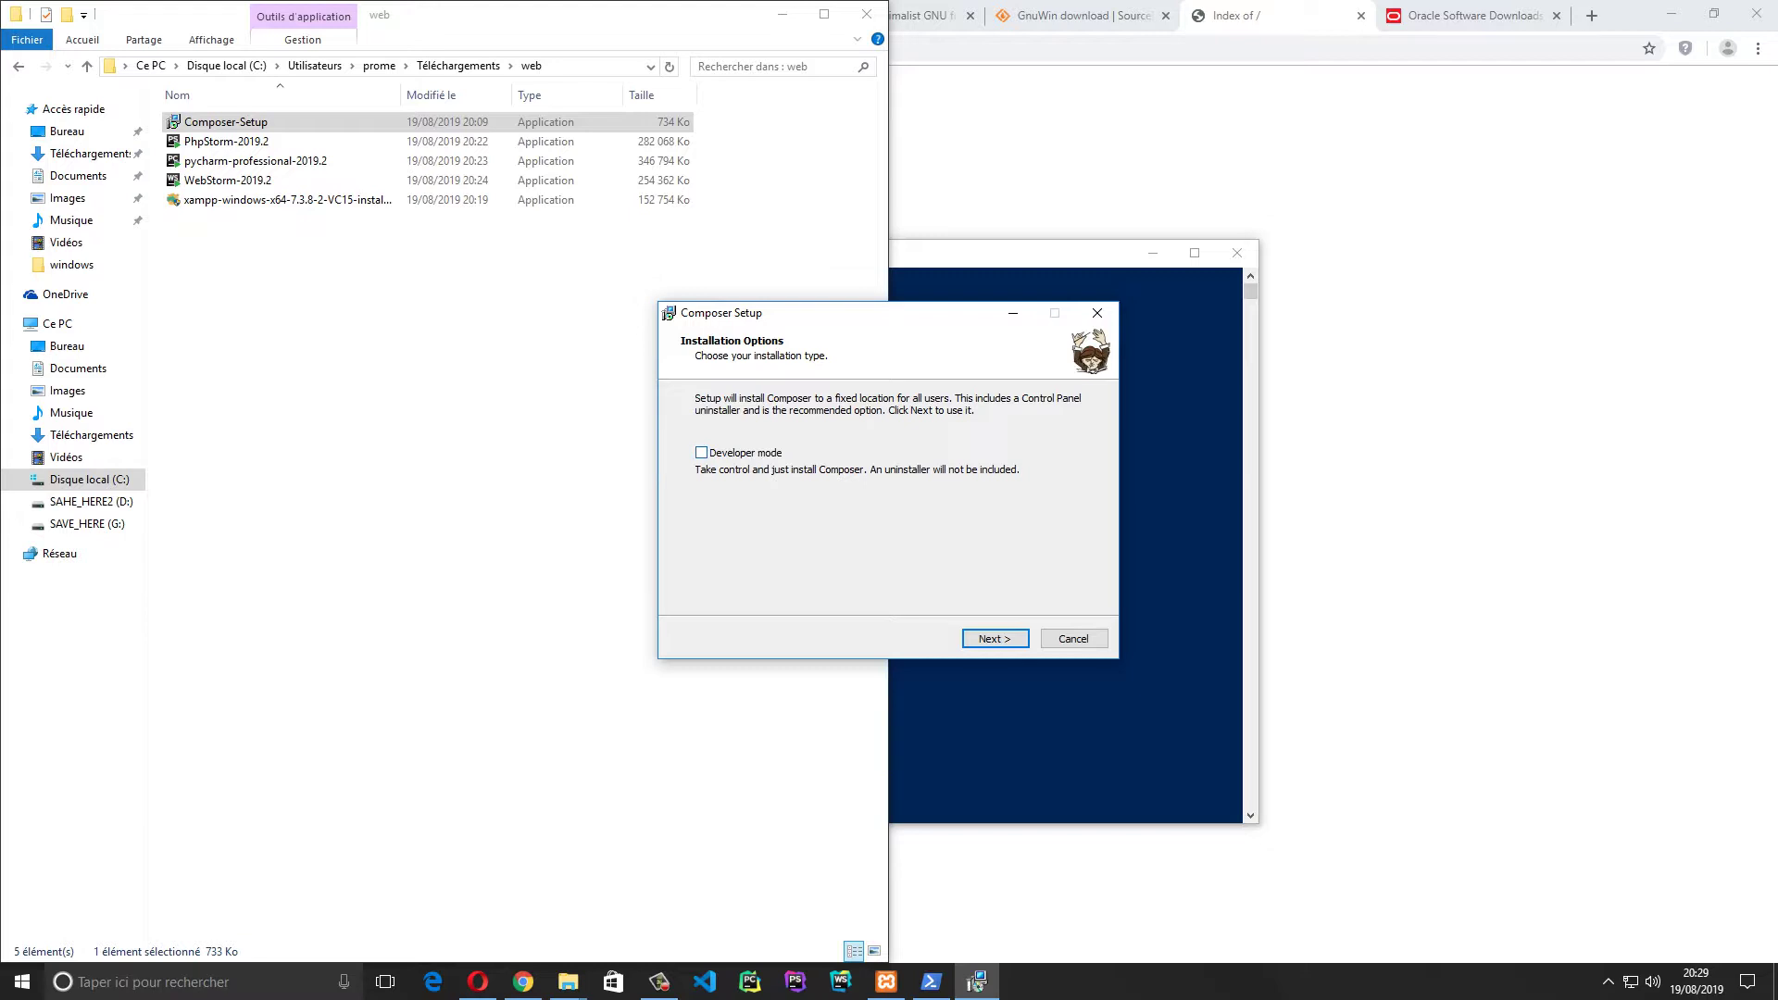
{"action": "key", "text": "Return"}
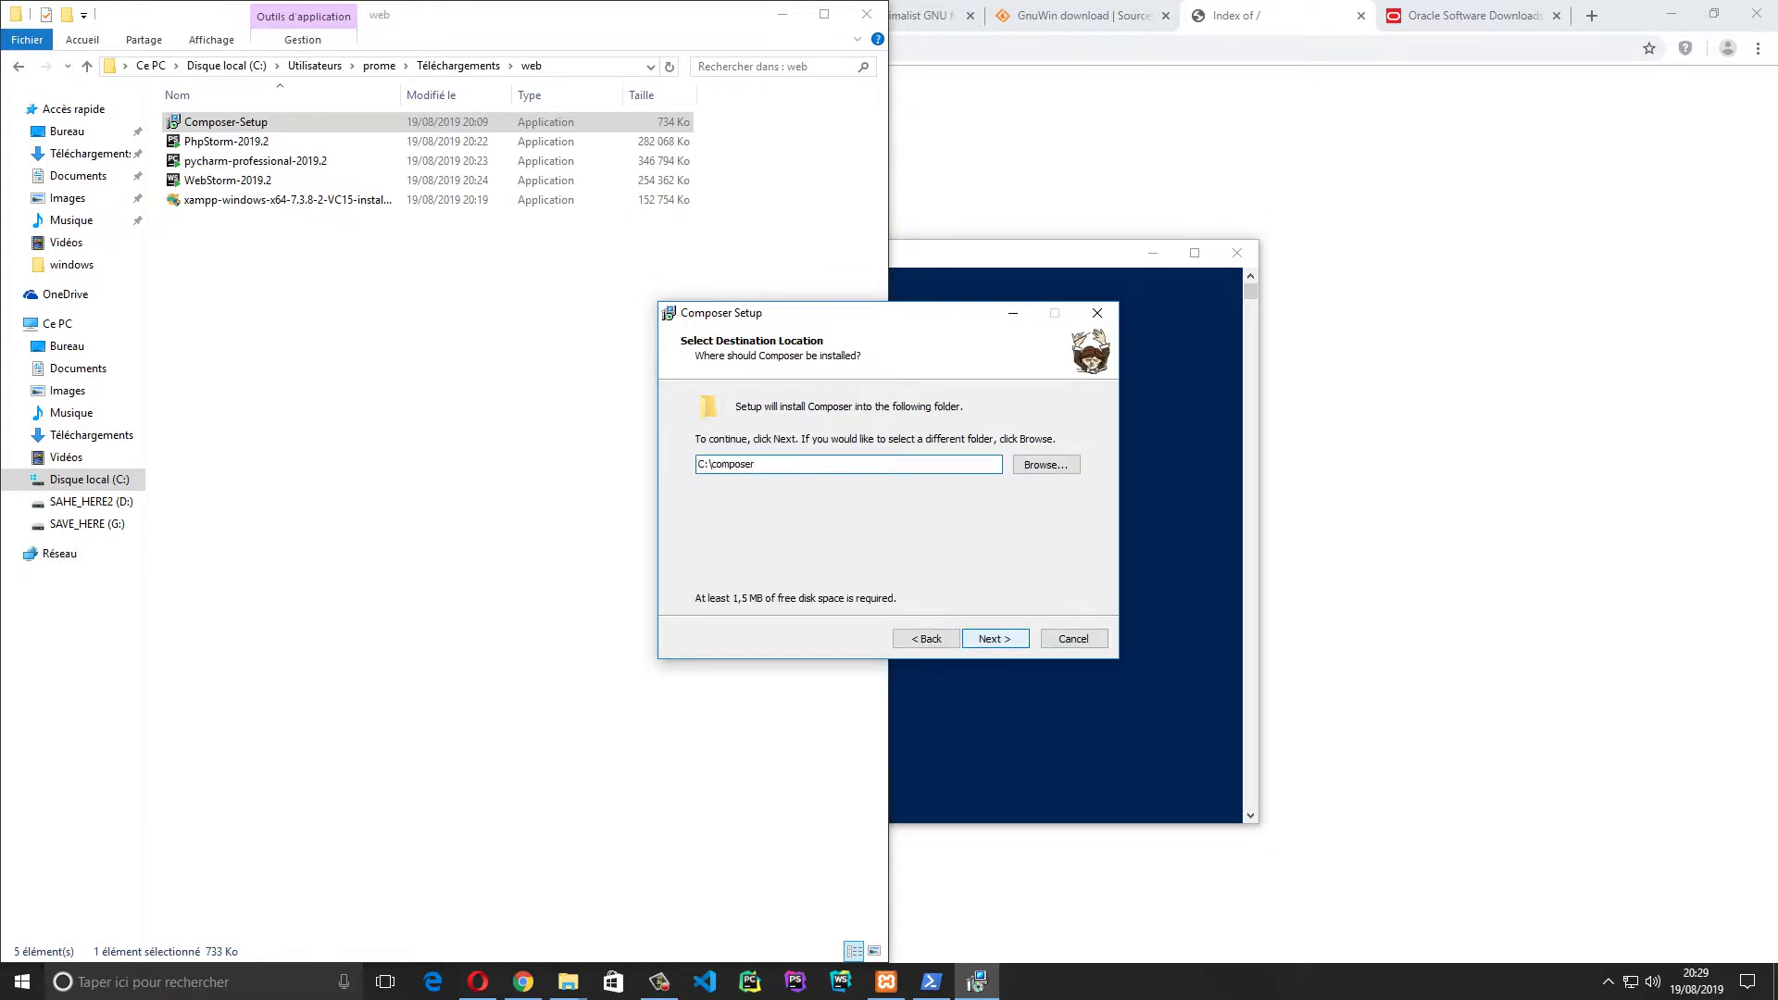
{"action": "key", "text": "Return"}
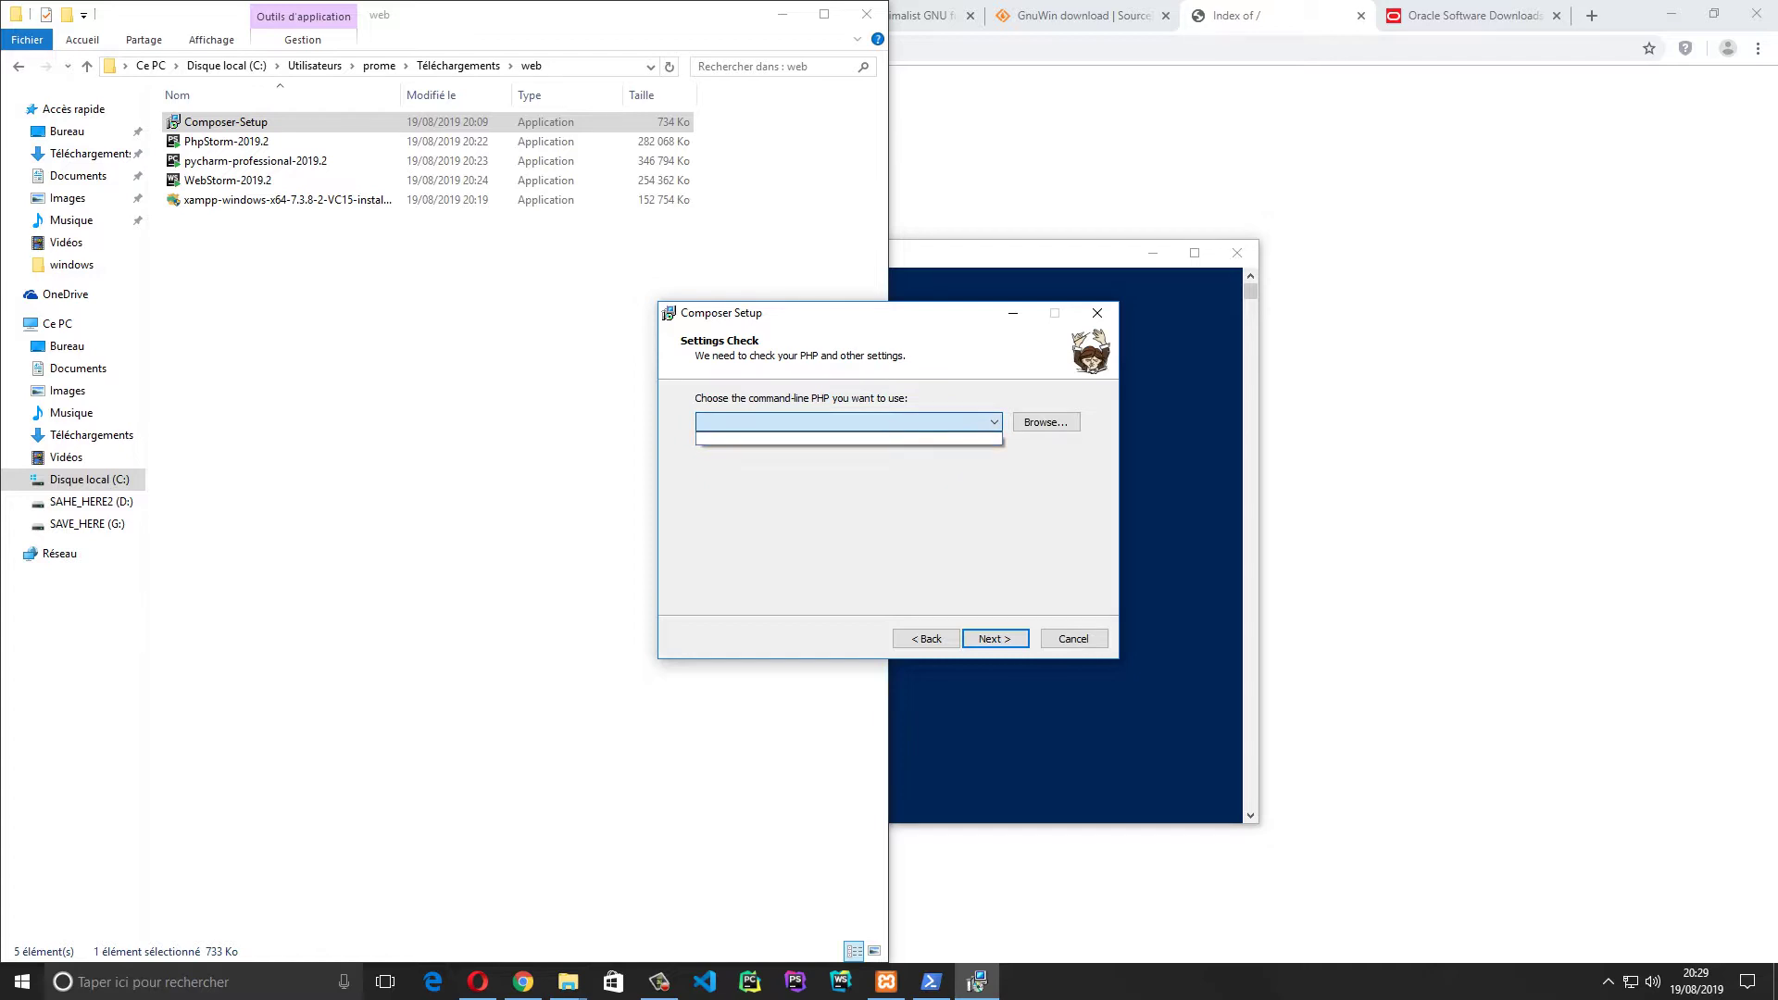
Switch to Chrome, load google.com in the Oracle downloads tab and search for "php windows 10"
{"action": "key", "text": "alt+Tab"}
{"action": "left_click", "coordinate": [740, 518]}
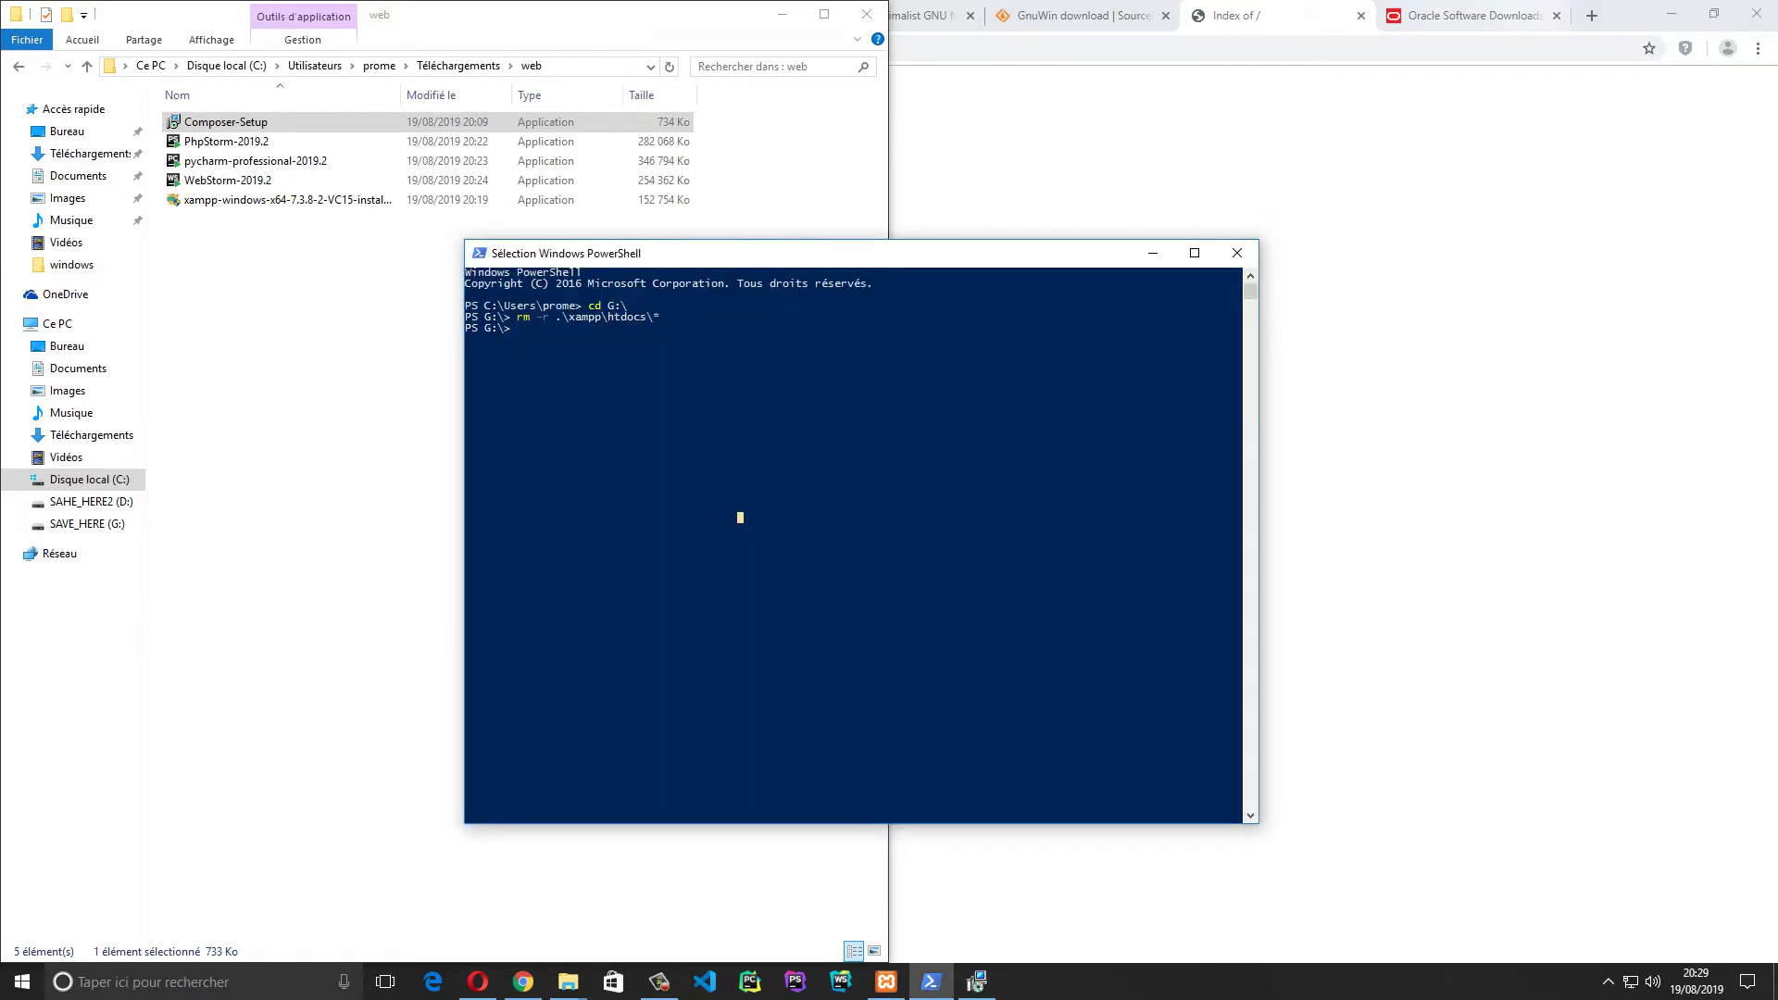
{"action": "key", "text": "alt+Tab"}
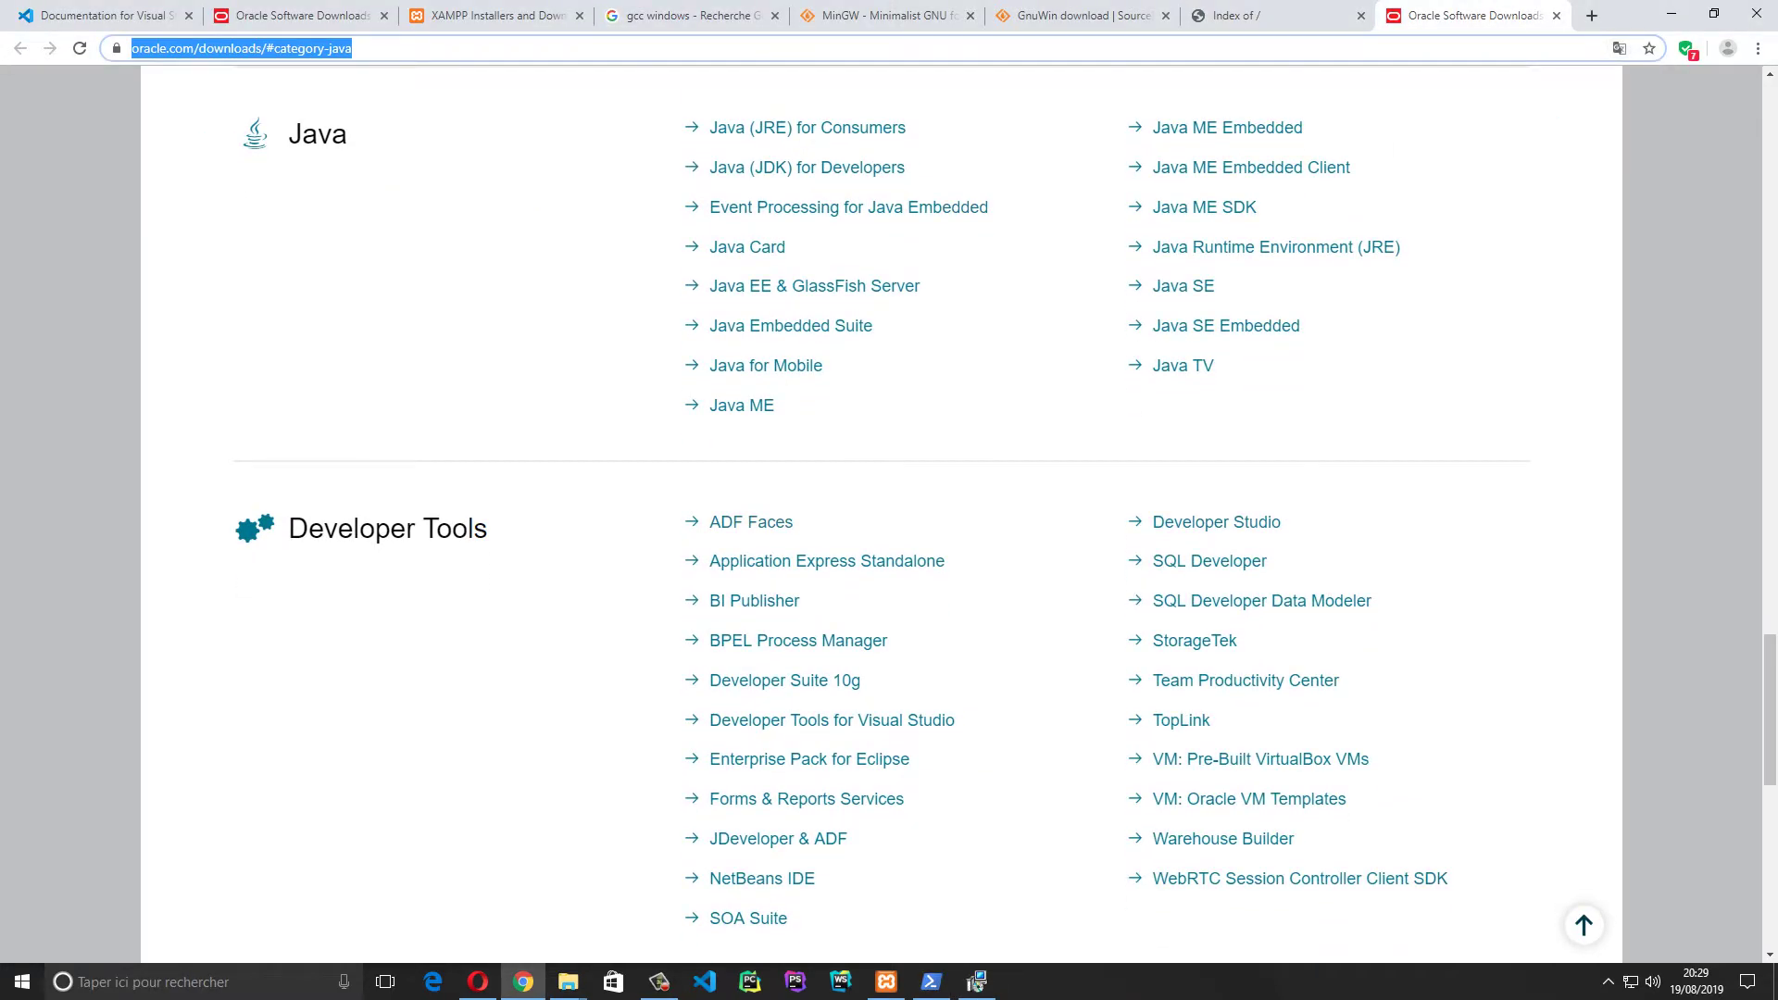
{"action": "type", "text": "google.com"}
{"action": "key", "text": "Return"}
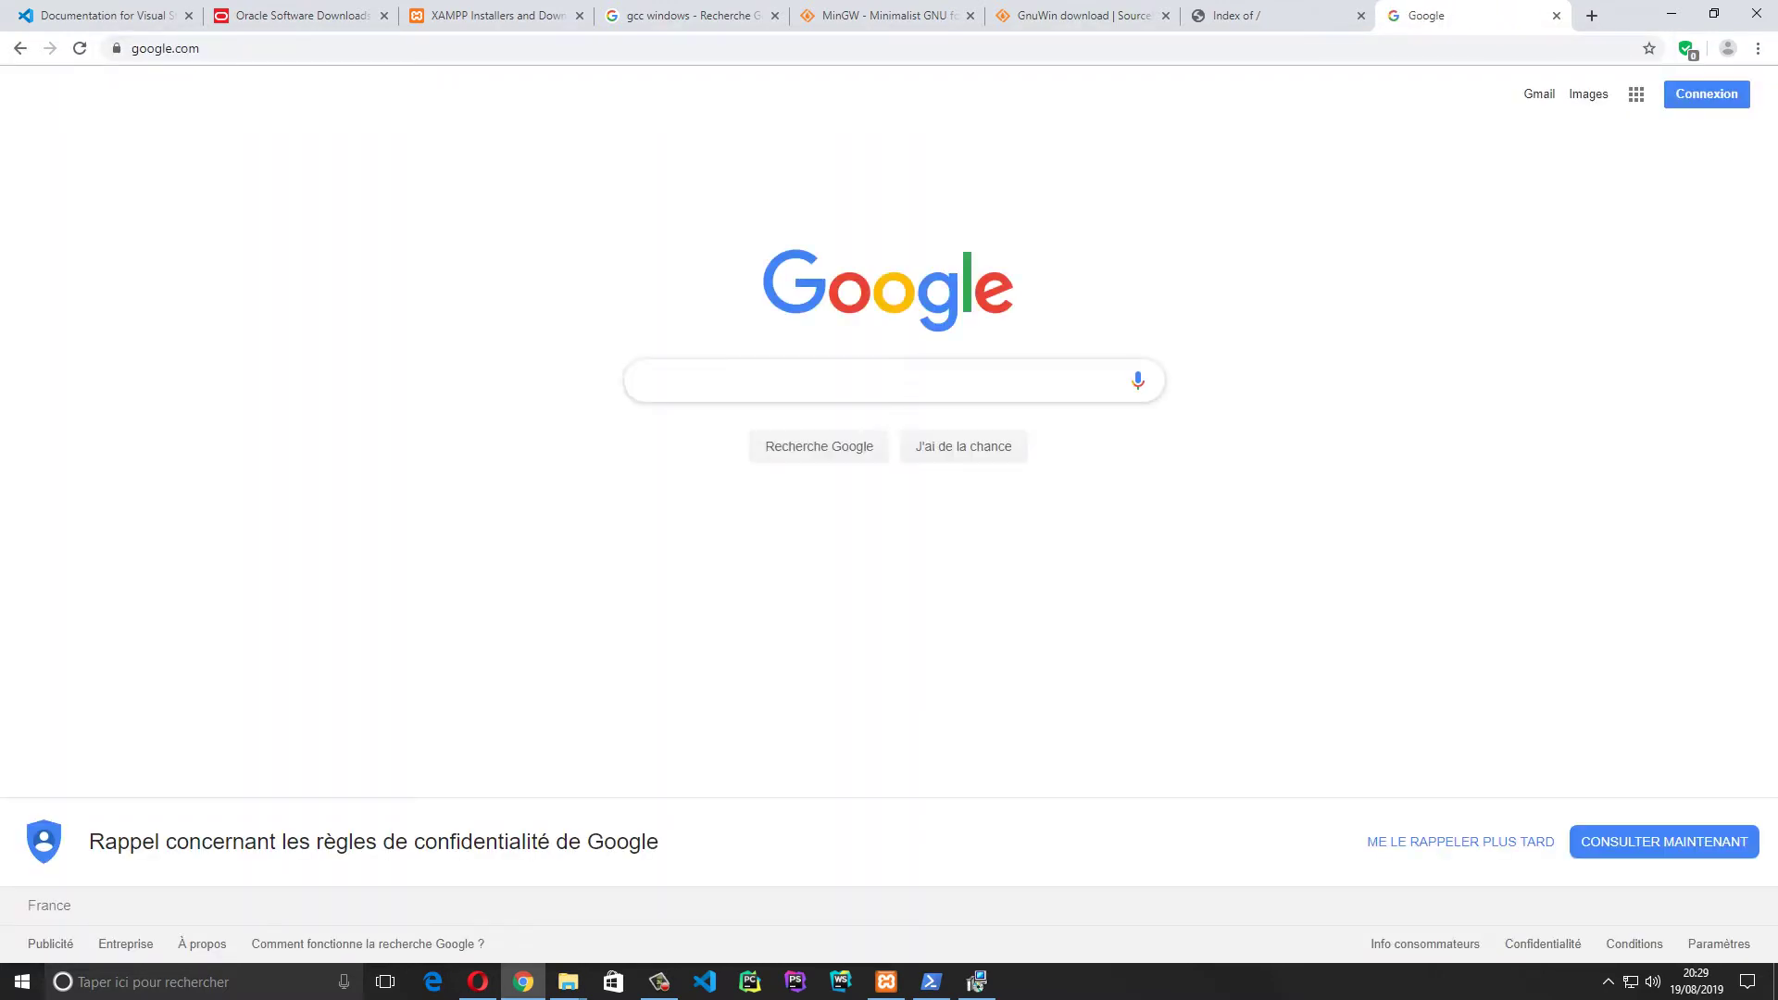
{"action": "type", "text": "phph"}
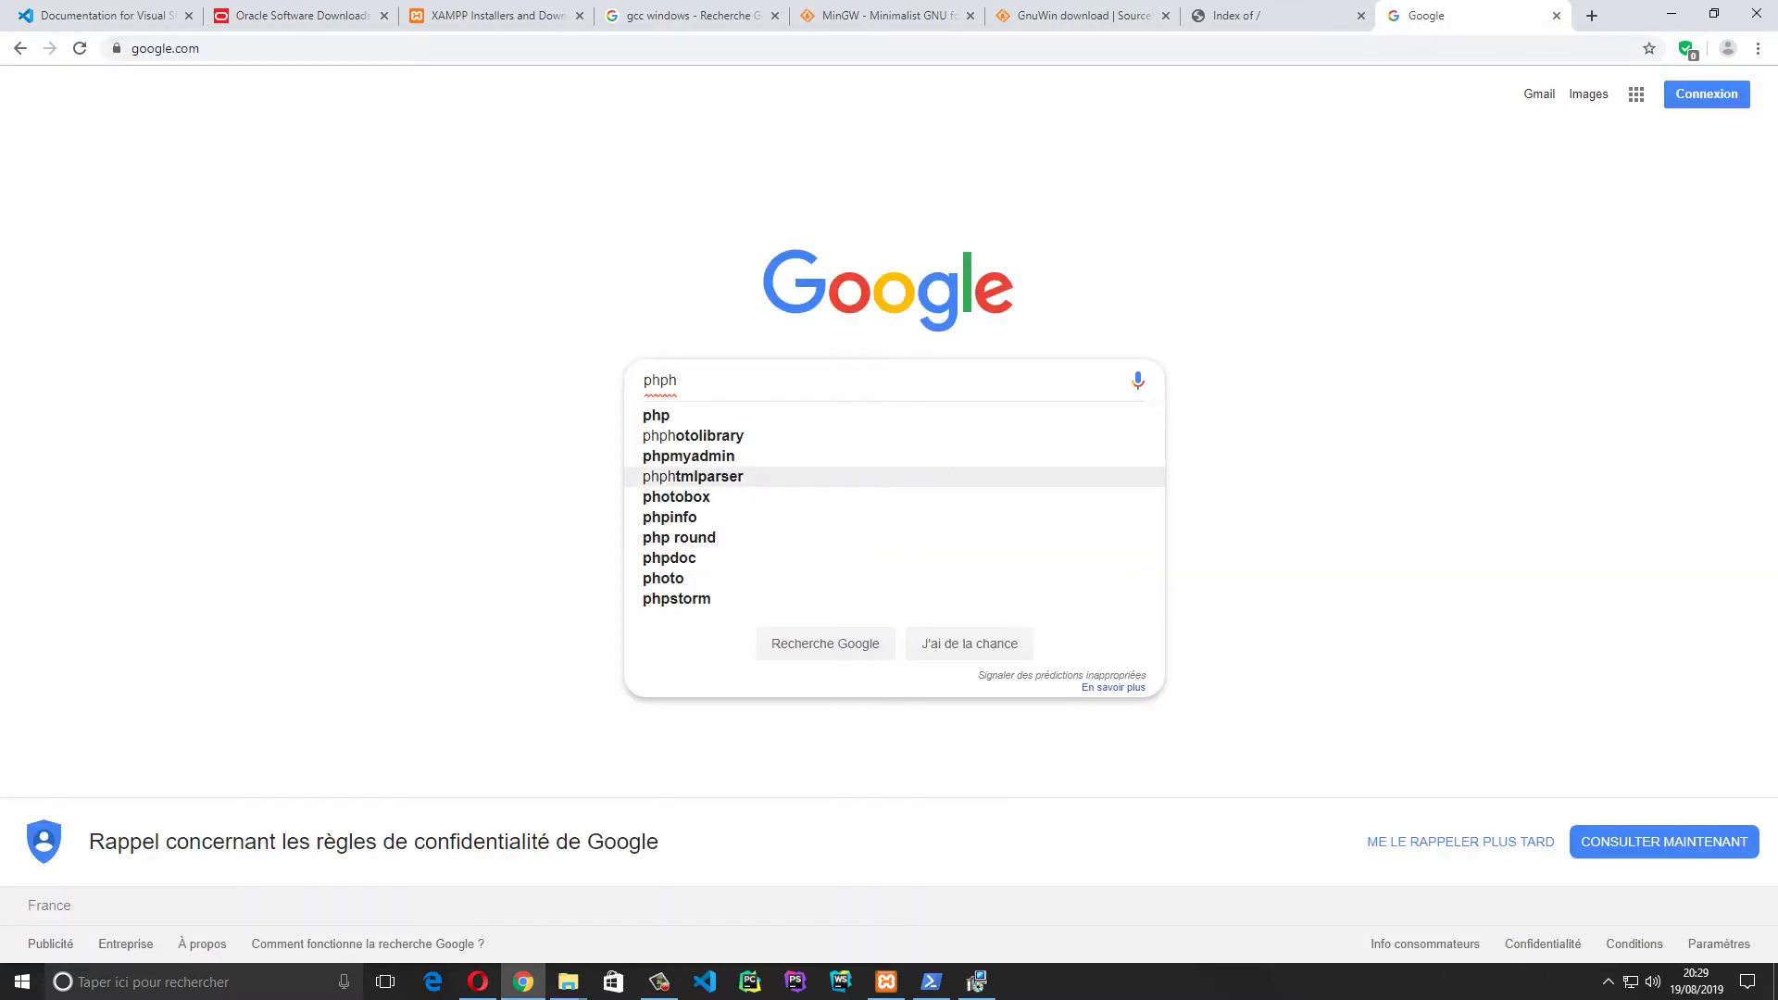
{"action": "key", "text": "BackSpace"}
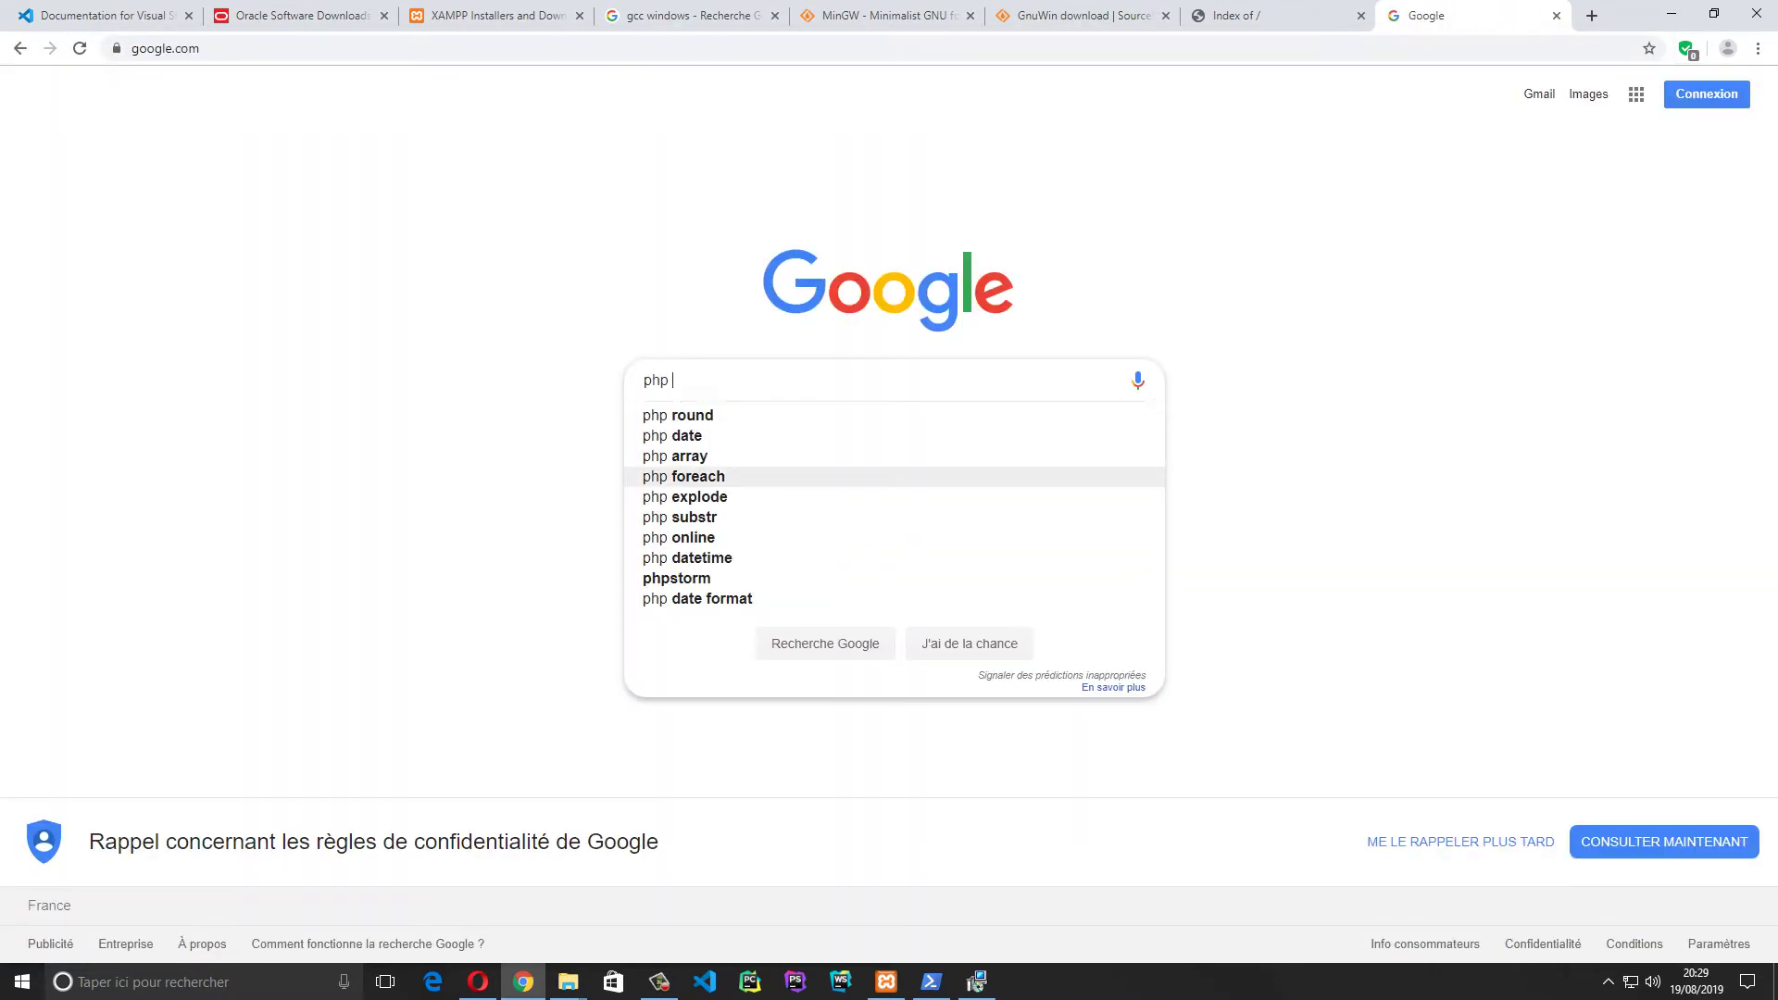
{"action": "type", "text": "win"}
{"action": "key", "text": "Up"}
{"action": "key", "text": "Up"}
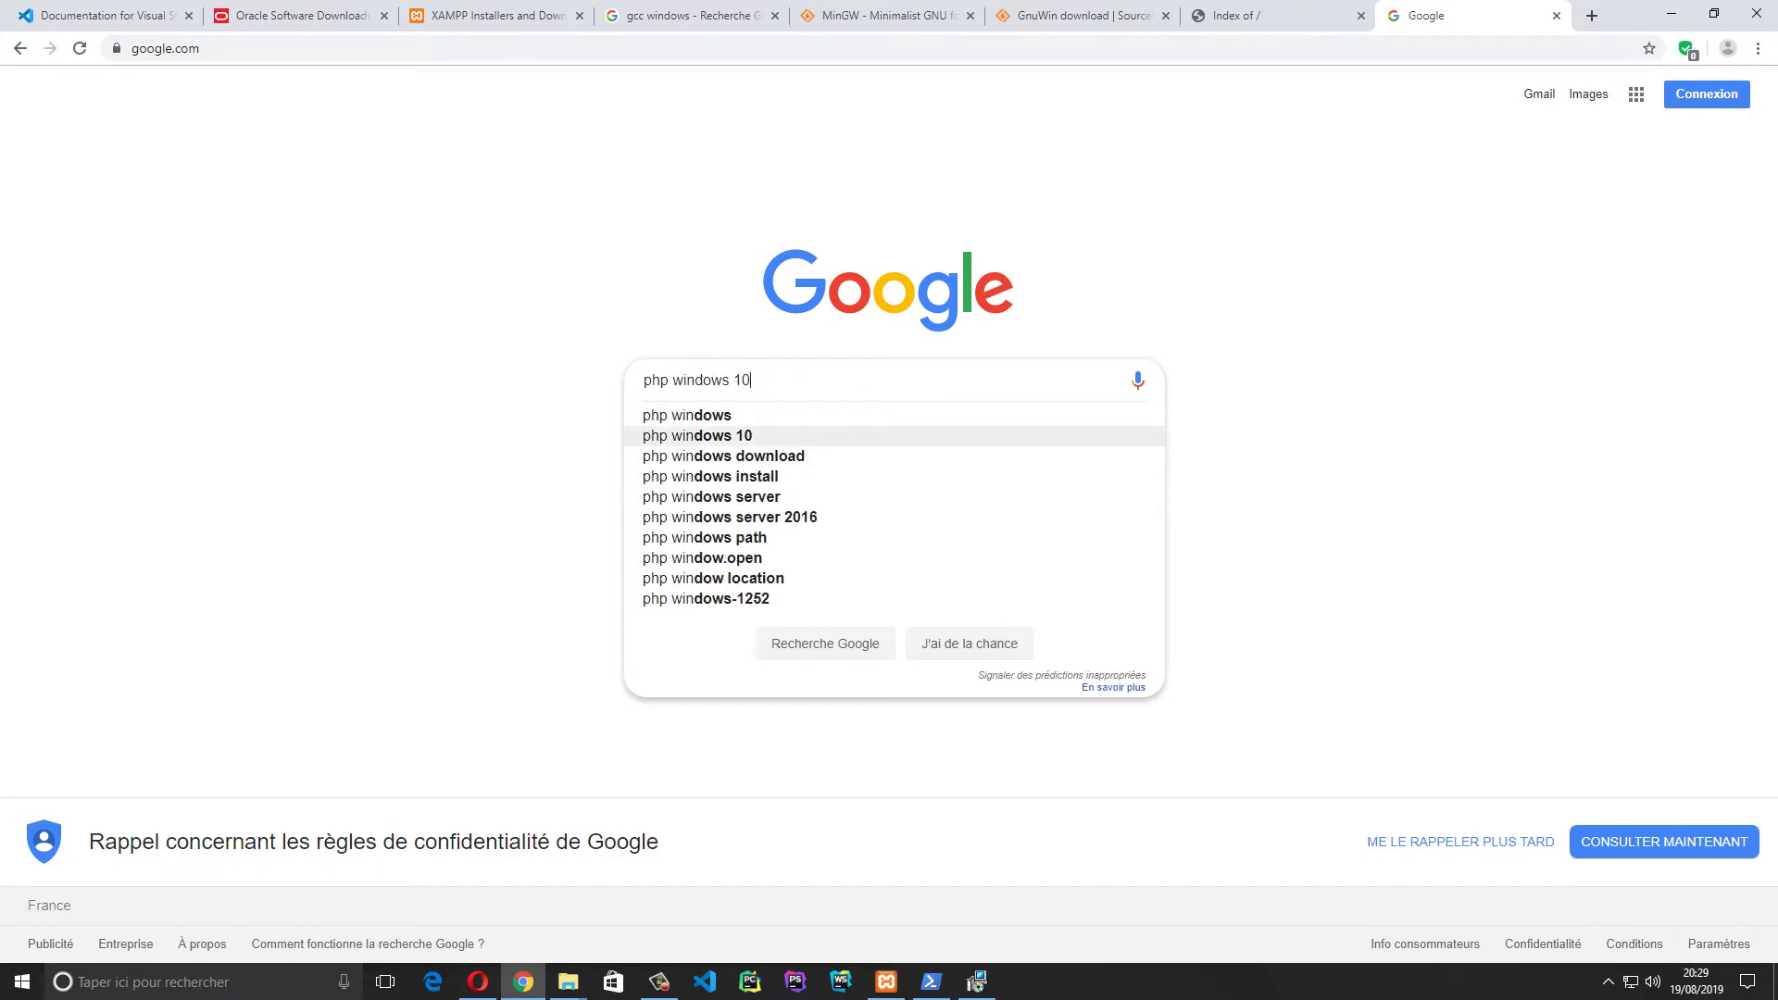
{"action": "key", "text": "Return"}
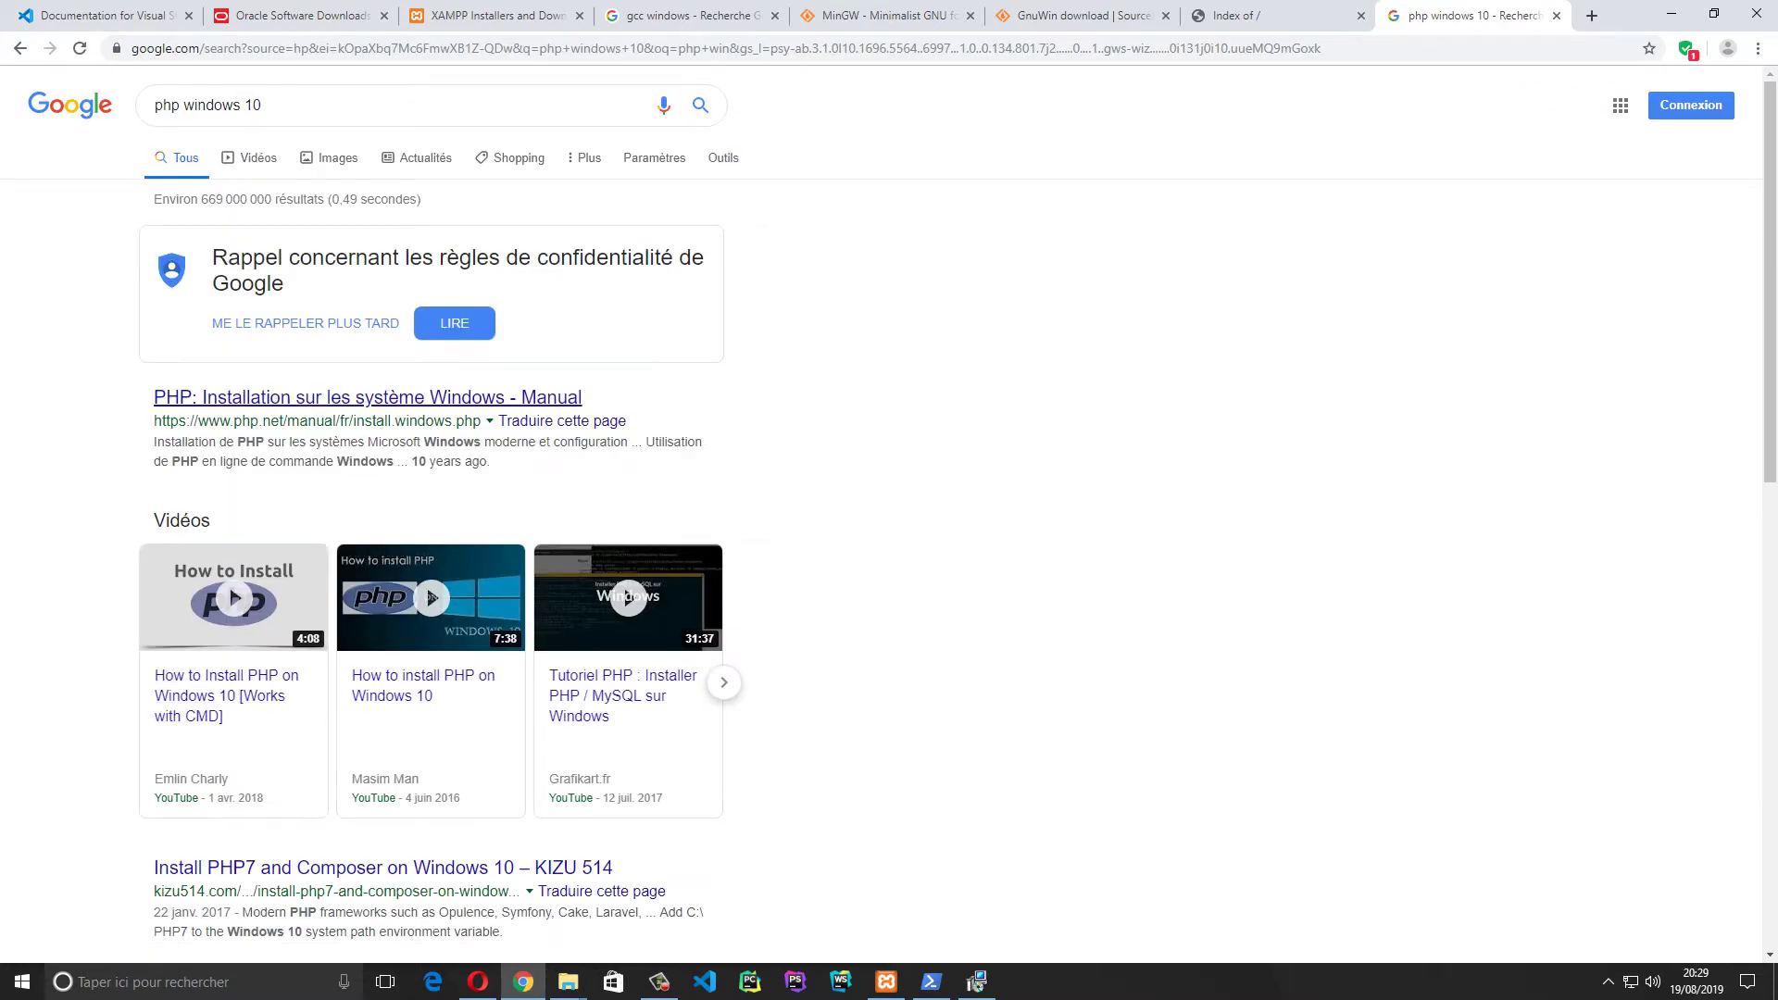
Open the PHP manual's Windows installation page from the results, then its page on PHP installation tools for Windows
{"action": "left_click", "coordinate": [367, 398]}
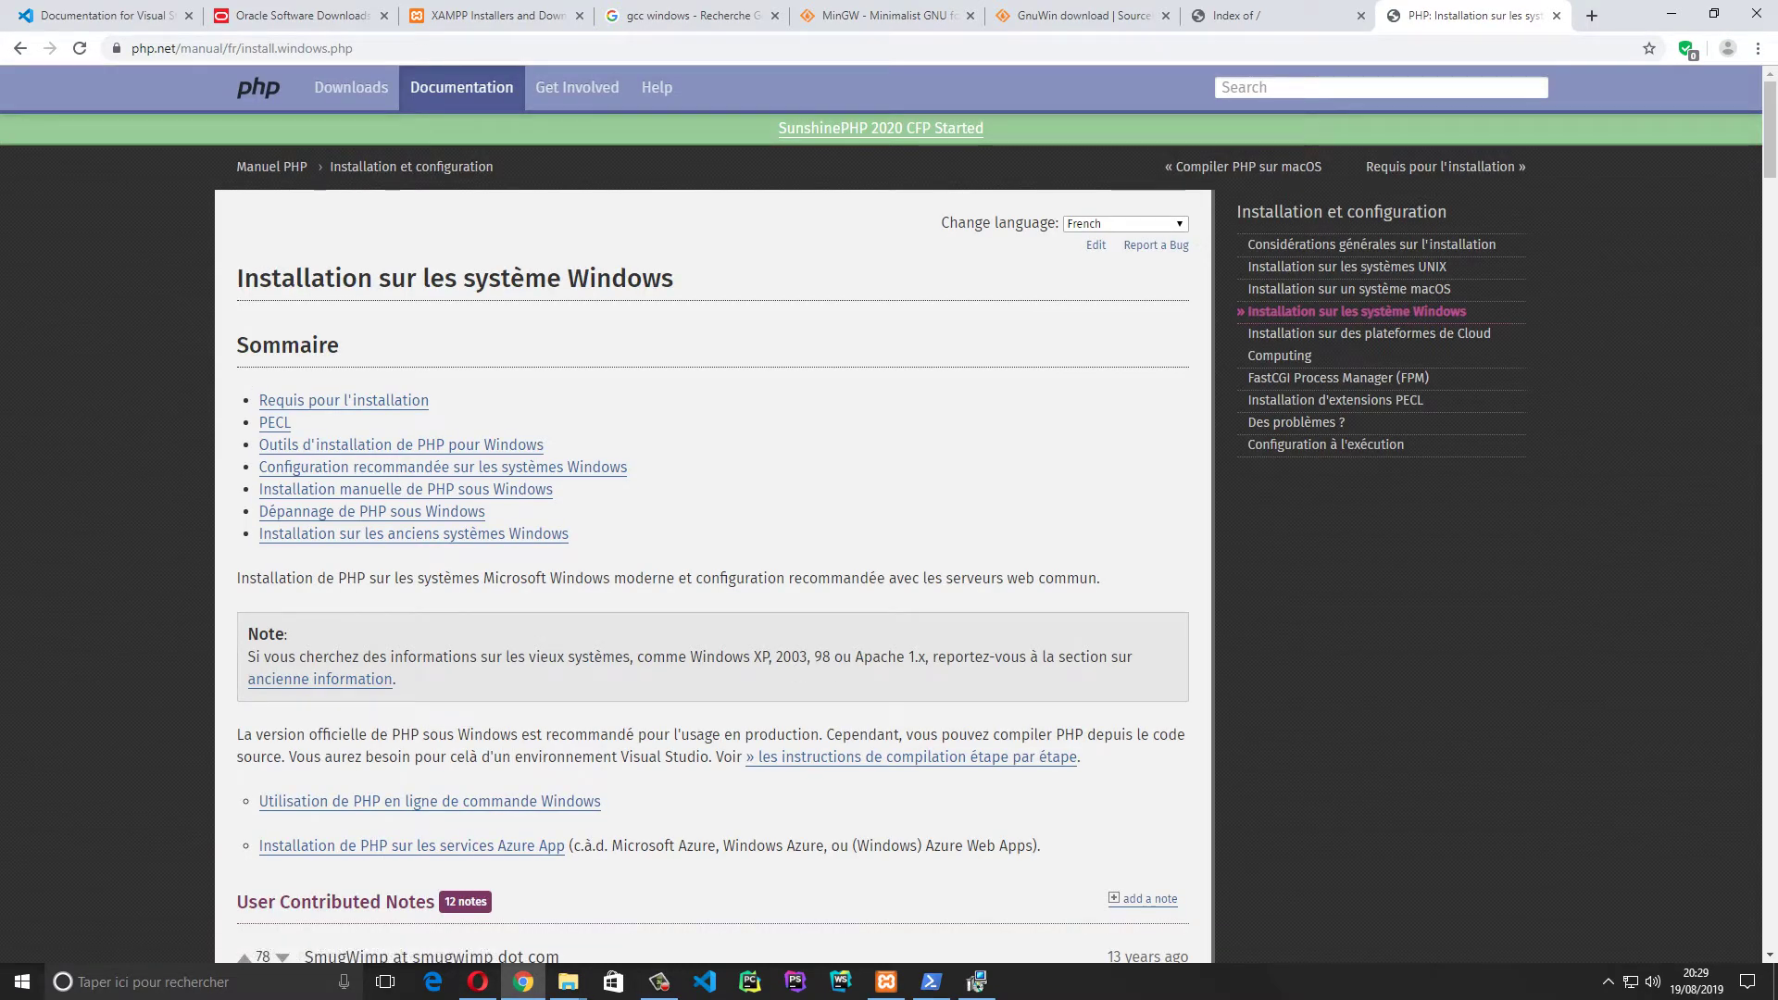
{"action": "scroll", "coordinate": [713, 537], "scroll_direction": "down", "scroll_amount": 9}
{"action": "scroll", "coordinate": [713, 537], "scroll_direction": "up", "scroll_amount": 4}
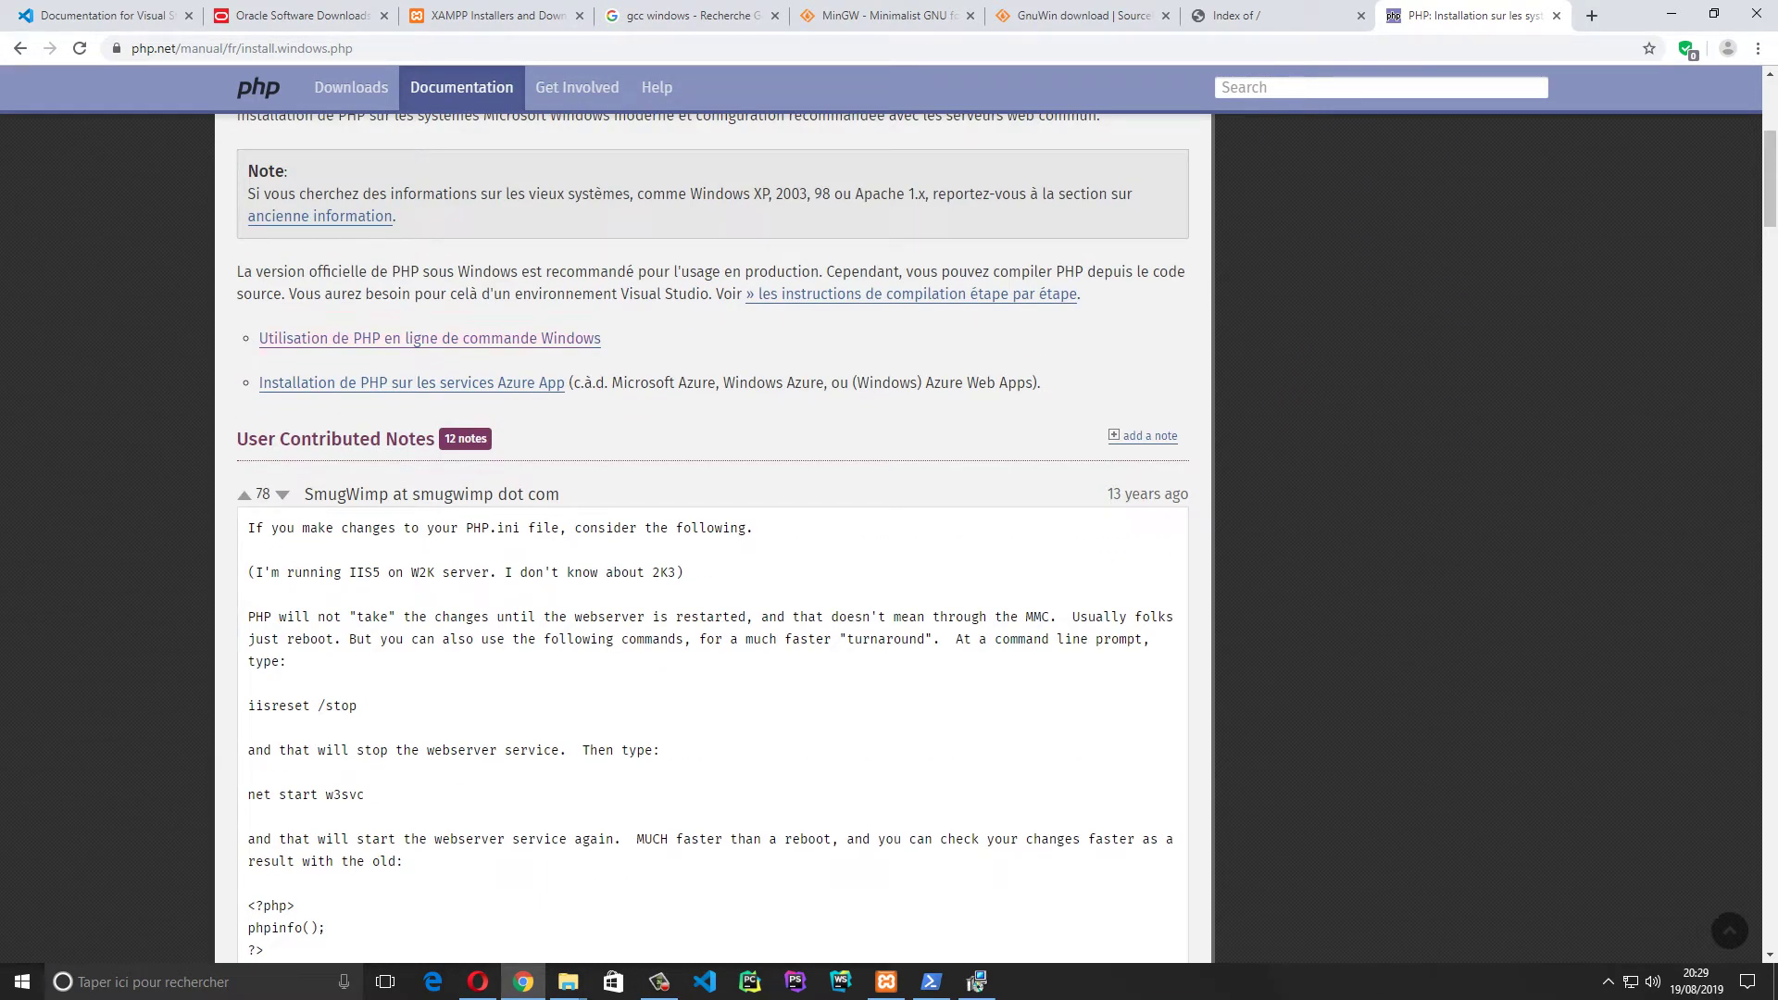
{"action": "scroll", "coordinate": [714, 537], "scroll_direction": "up", "scroll_amount": 5}
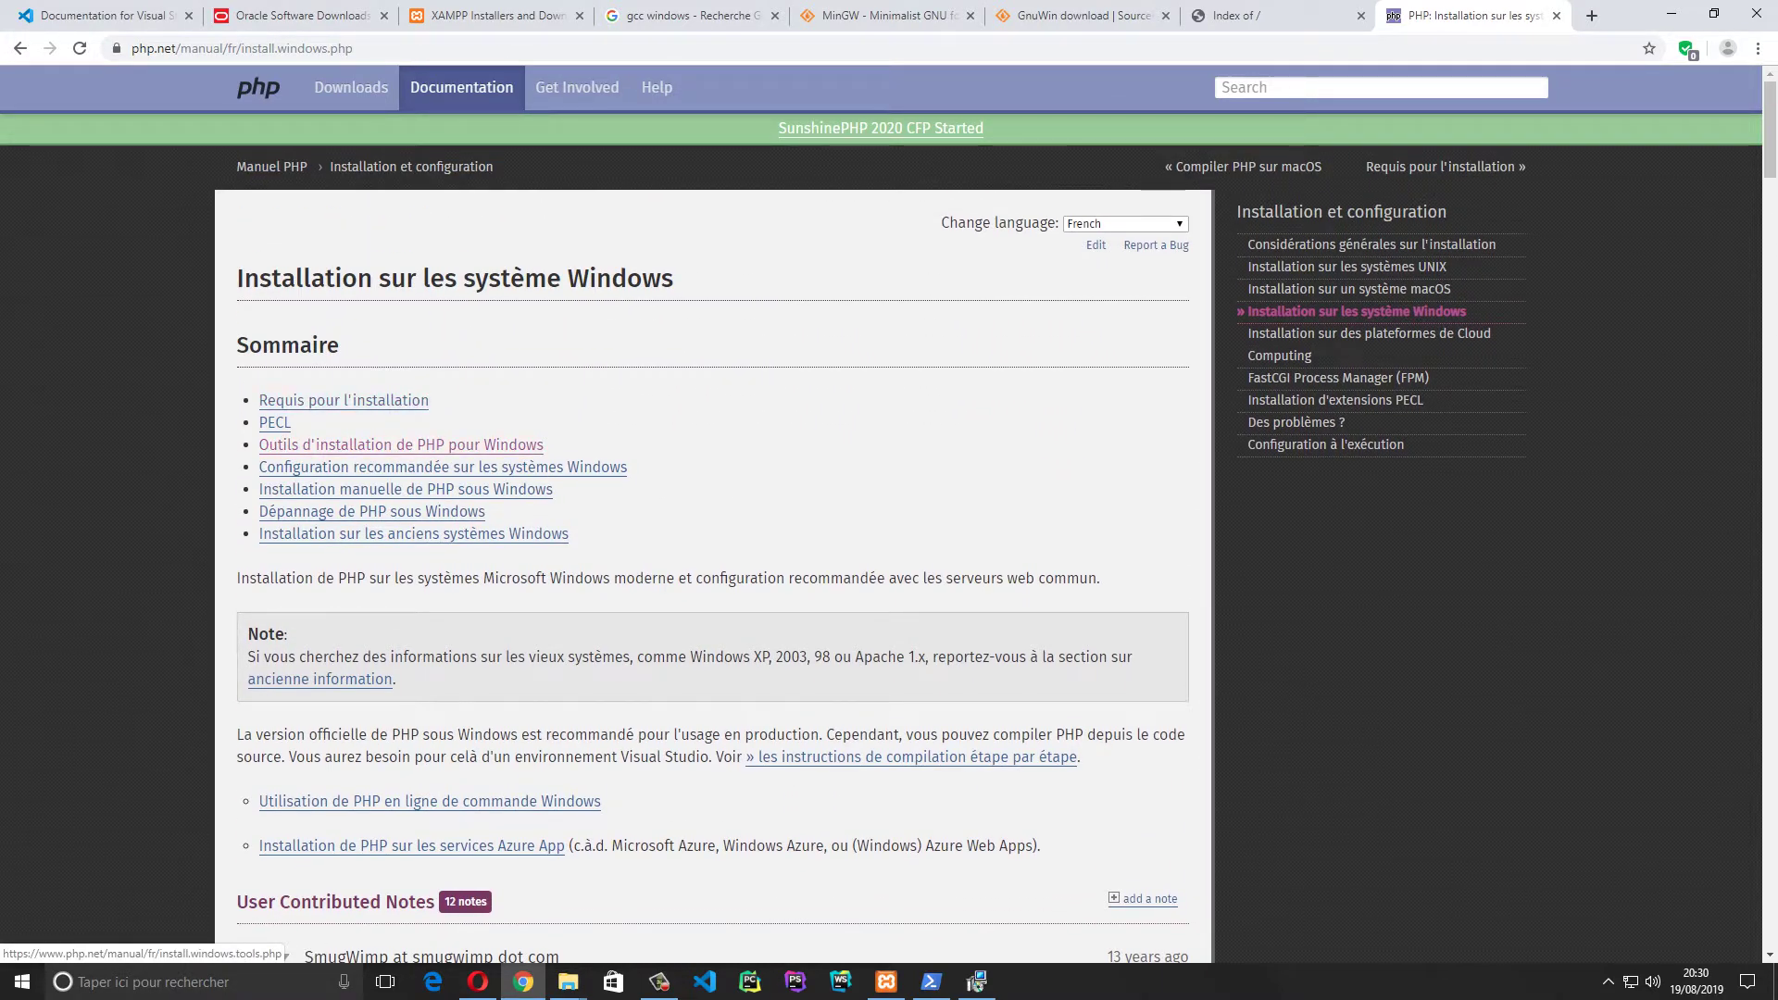
{"action": "left_click", "coordinate": [401, 444]}
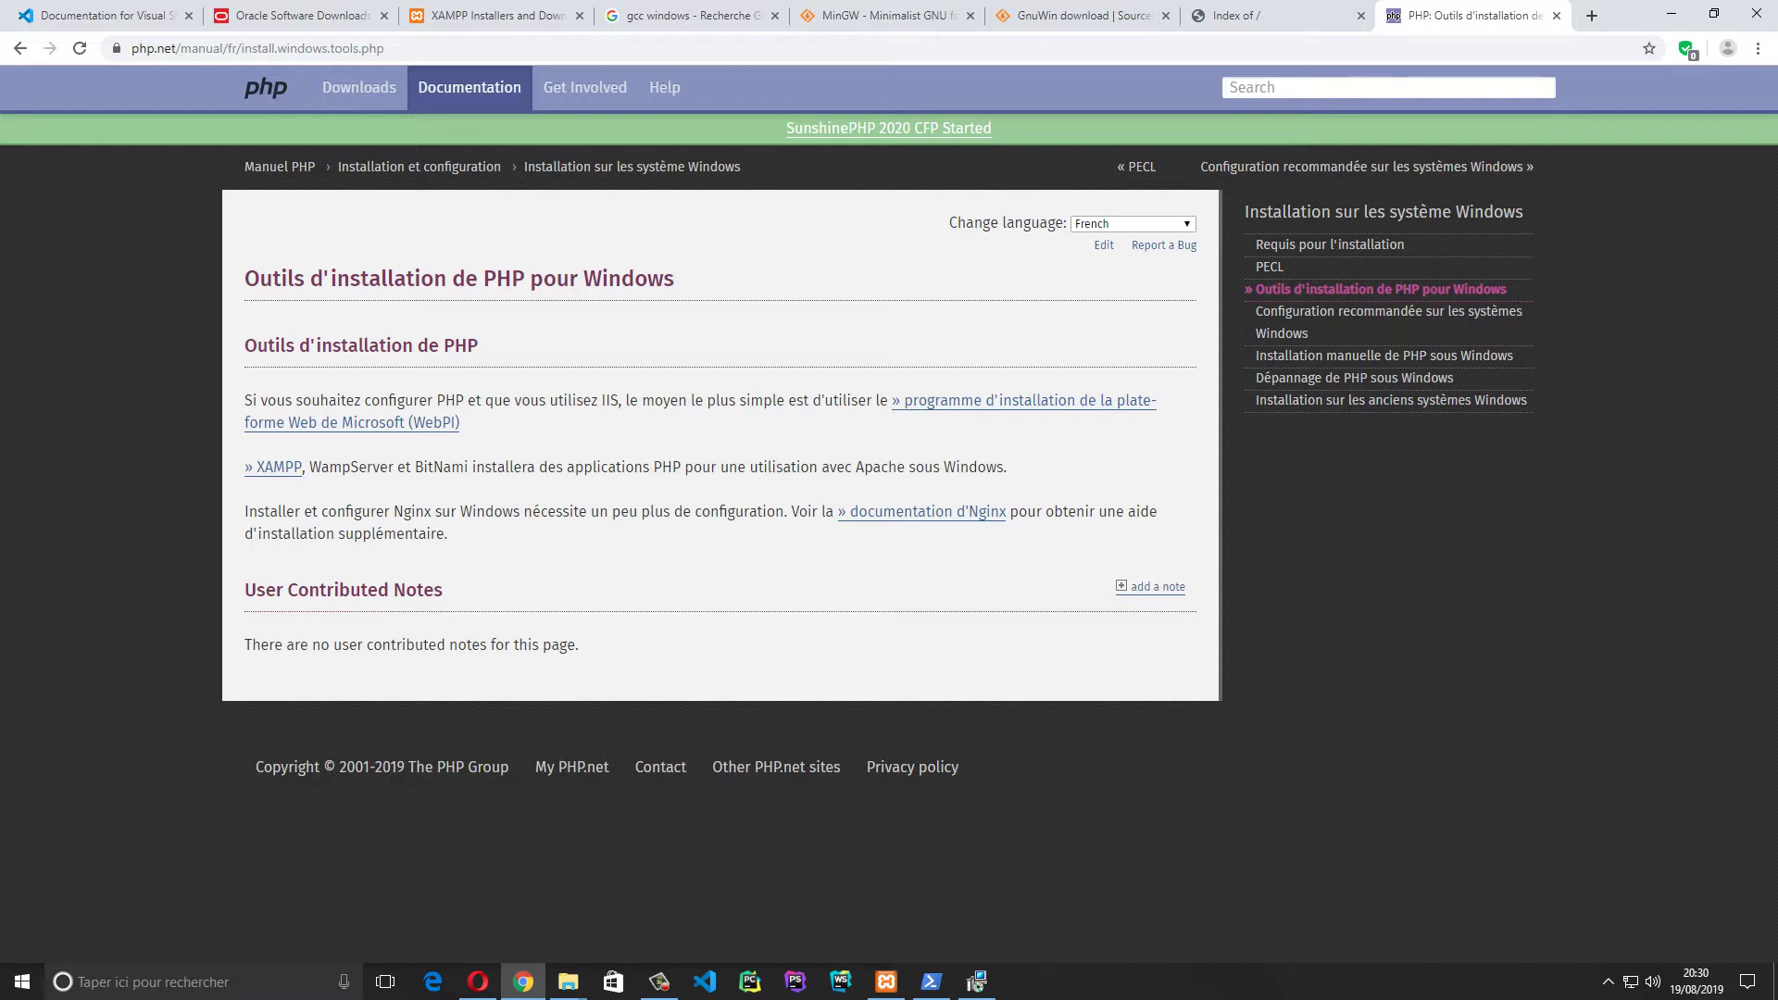
Return to Composer Setup and choose G:\xampp\php\php.exe as the command-line PHP
{"action": "left_click", "coordinate": [1671, 14]}
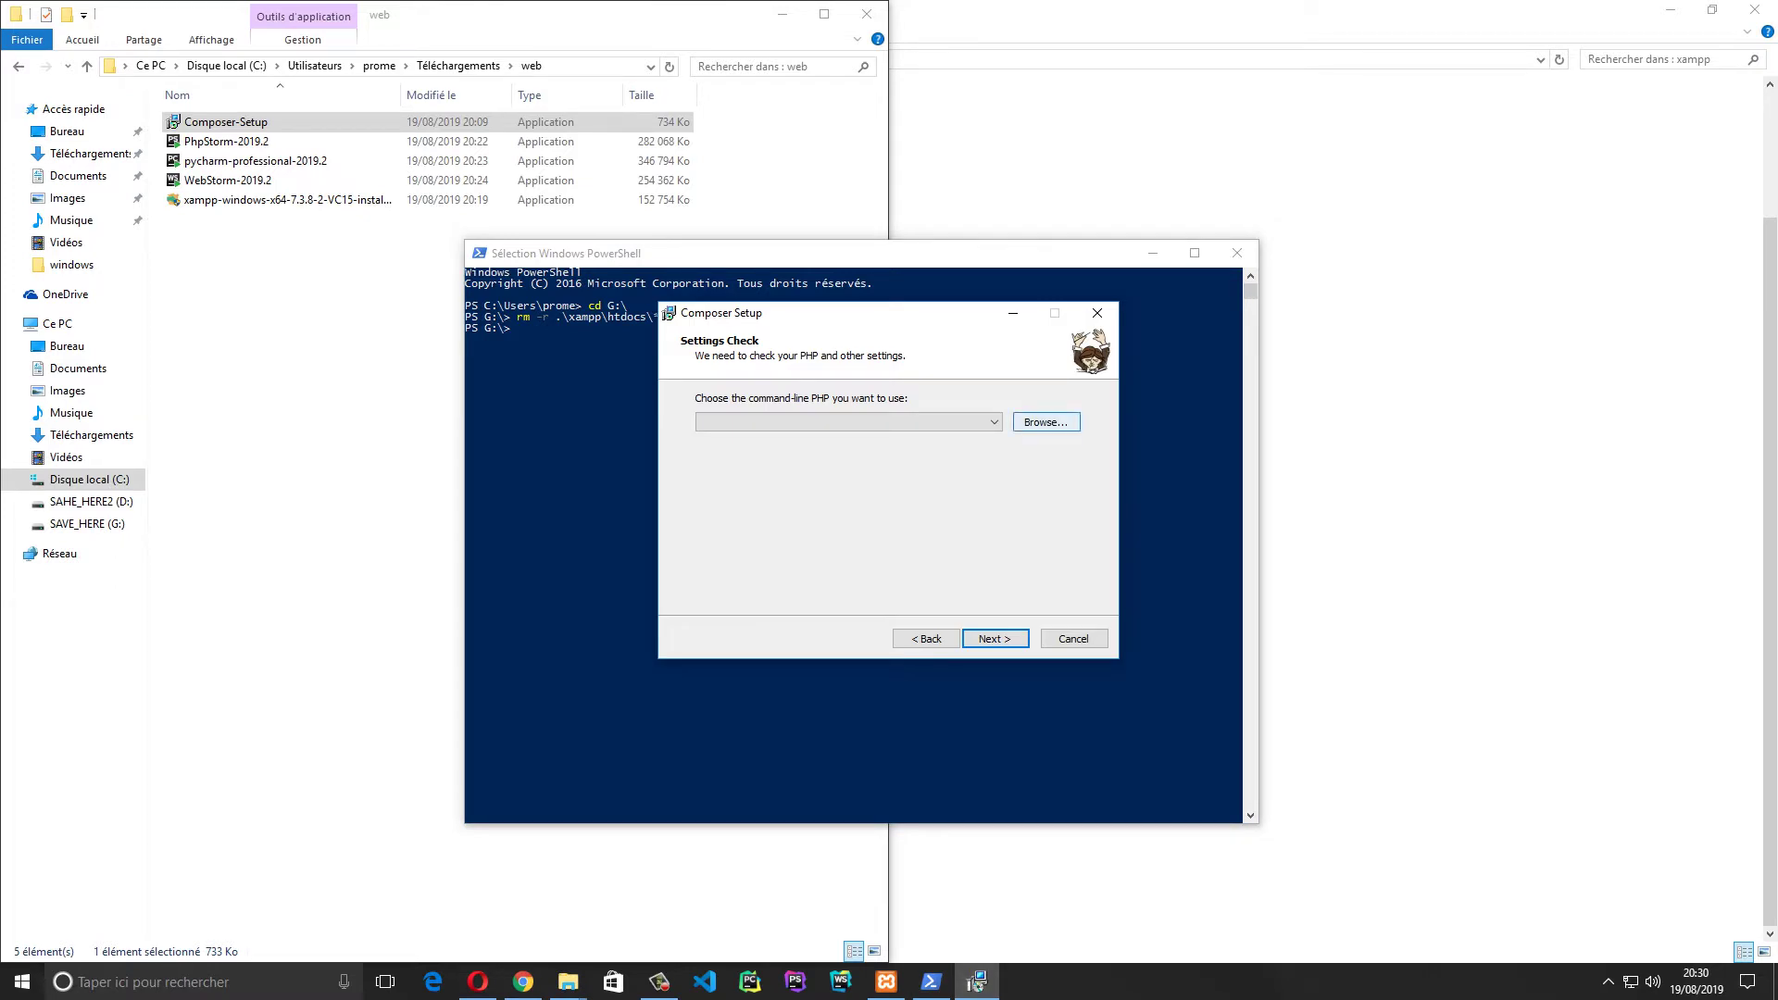
{"action": "left_click", "coordinate": [1046, 422]}
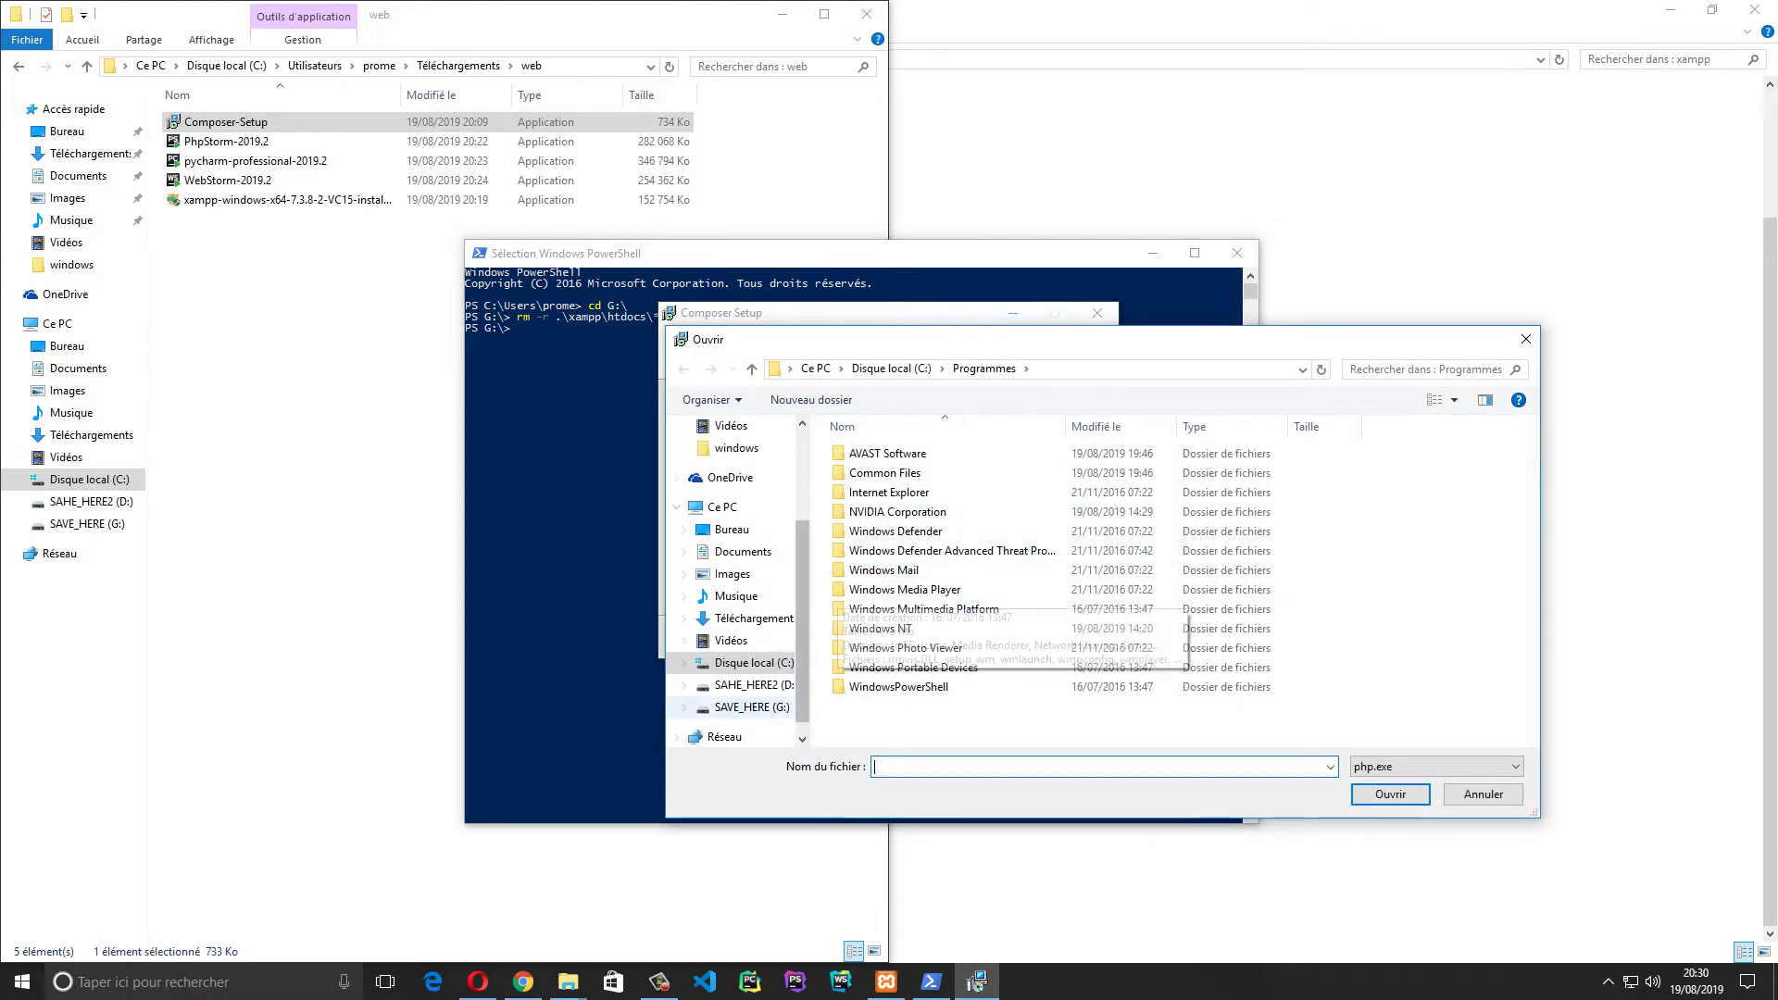
{"action": "left_click", "coordinate": [751, 707]}
{"action": "scroll", "coordinate": [862, 704], "scroll_direction": "down", "scroll_amount": 1}
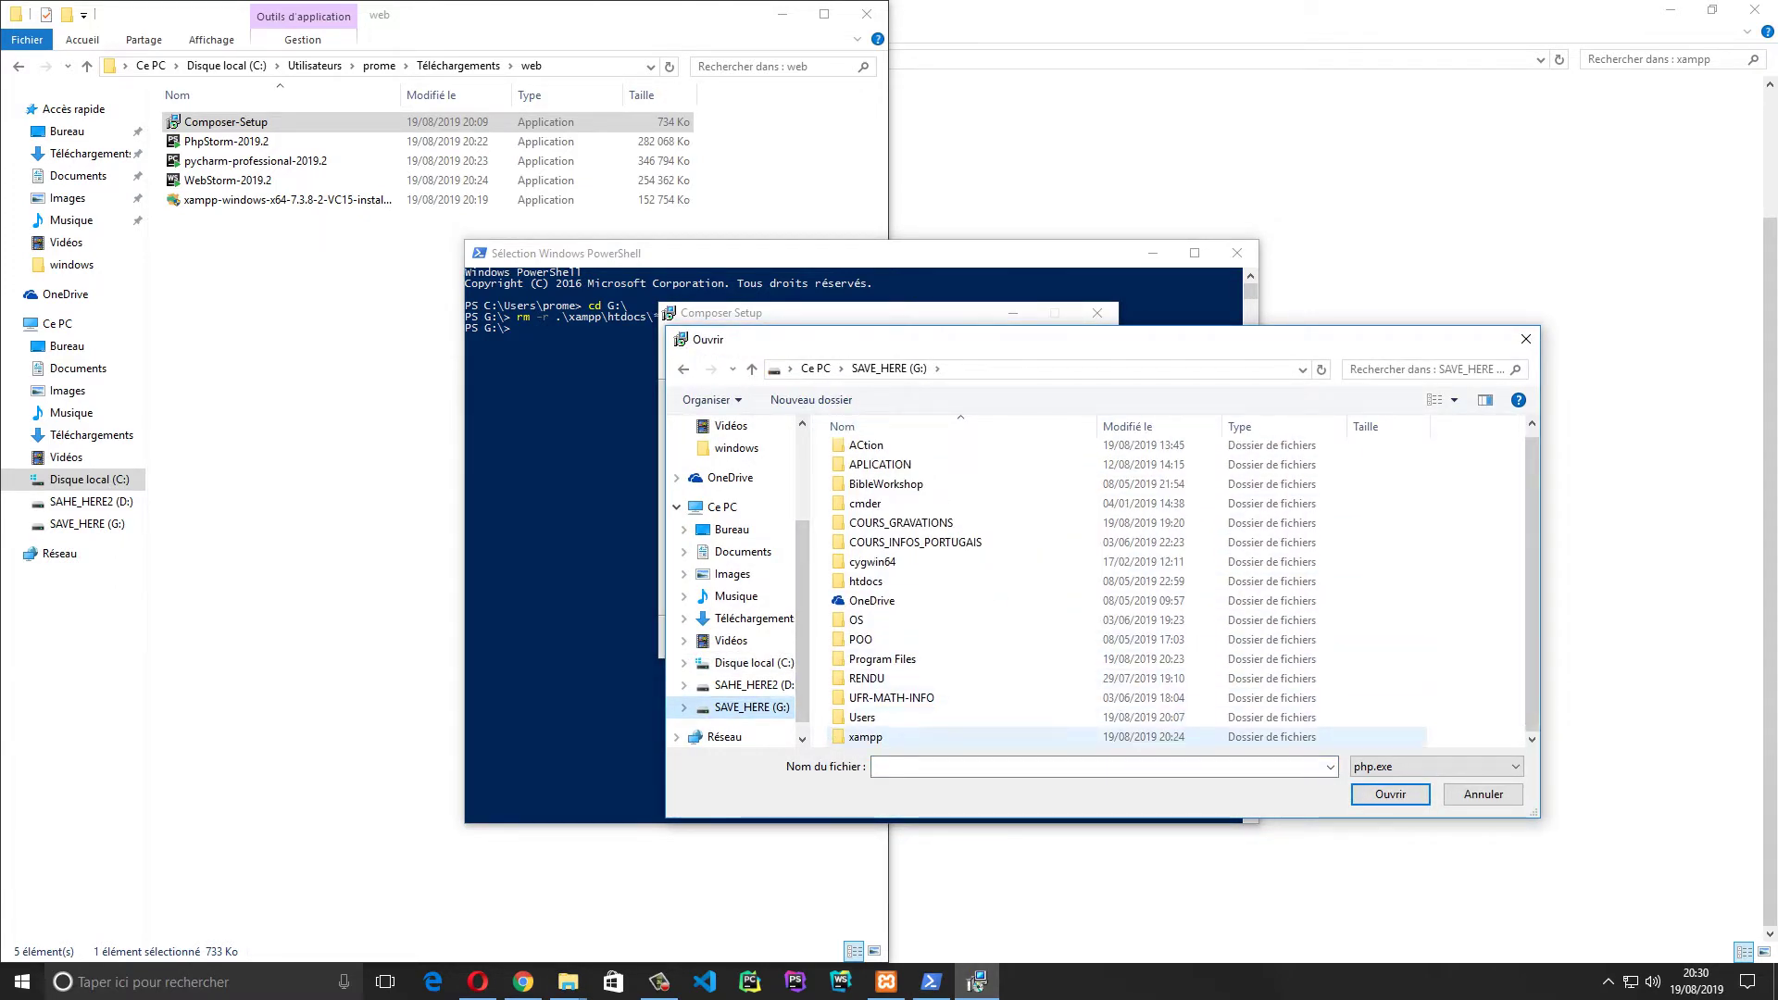
{"action": "double_click", "coordinate": [861, 734]}
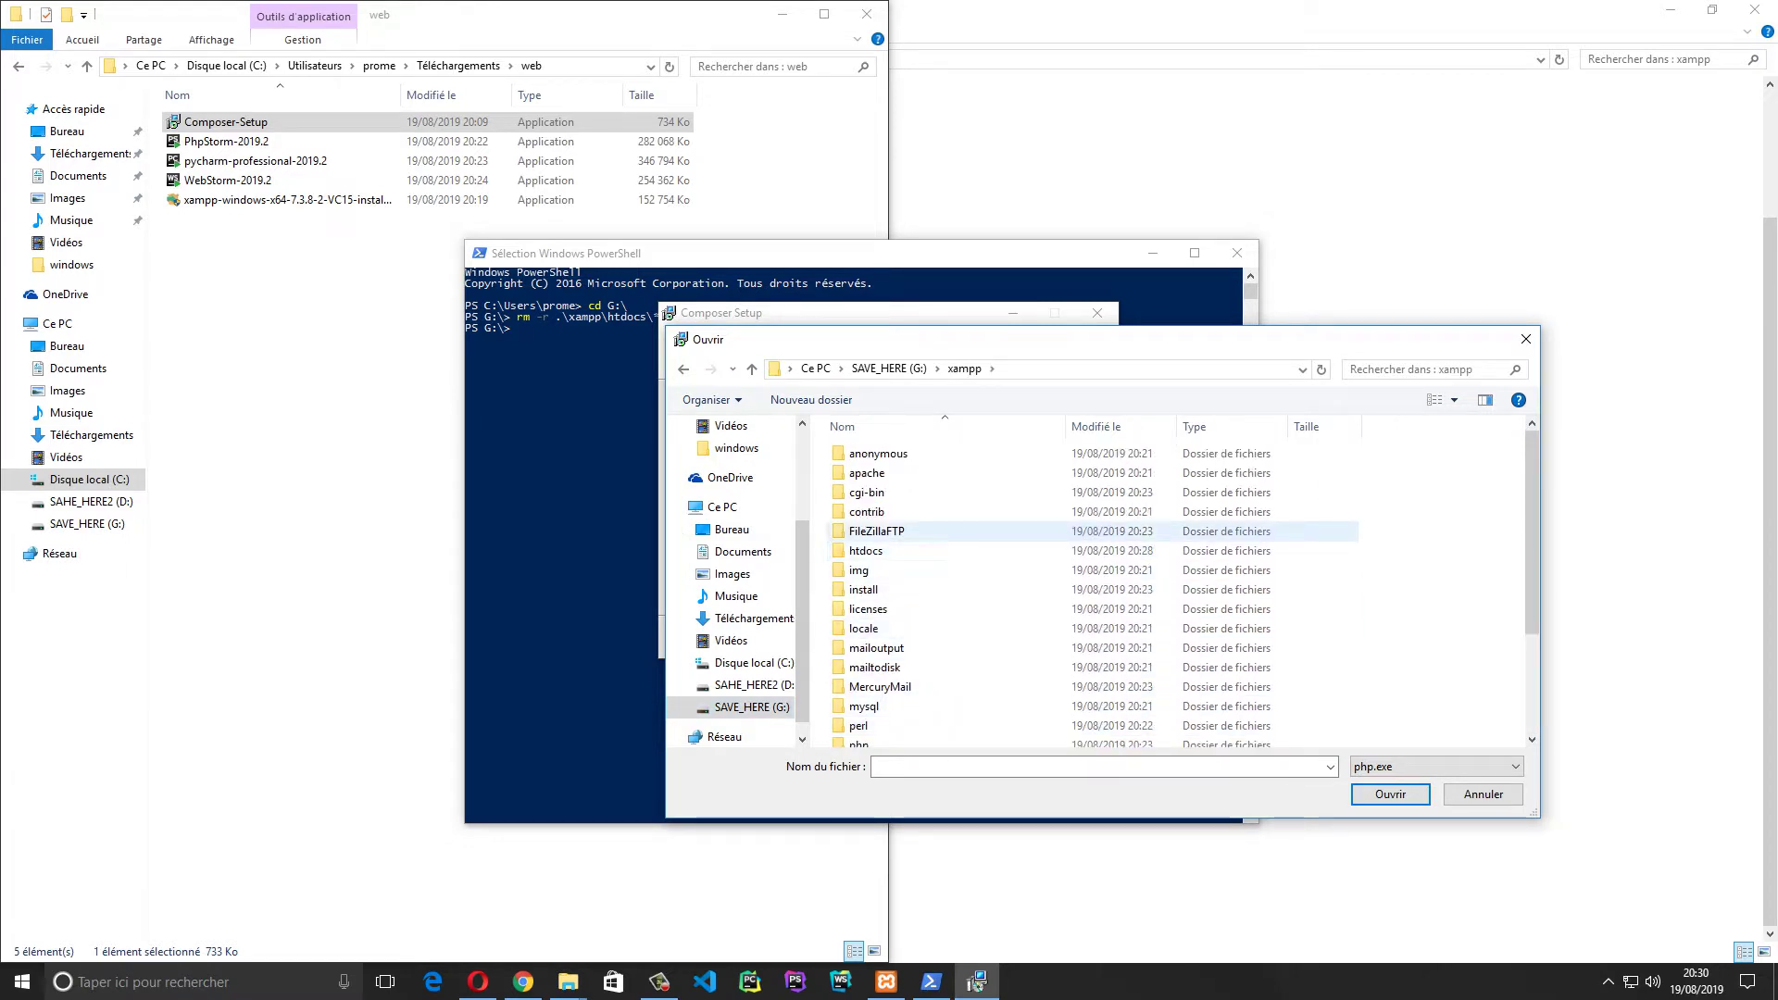
{"action": "scroll", "coordinate": [861, 648], "scroll_direction": "down", "scroll_amount": 3}
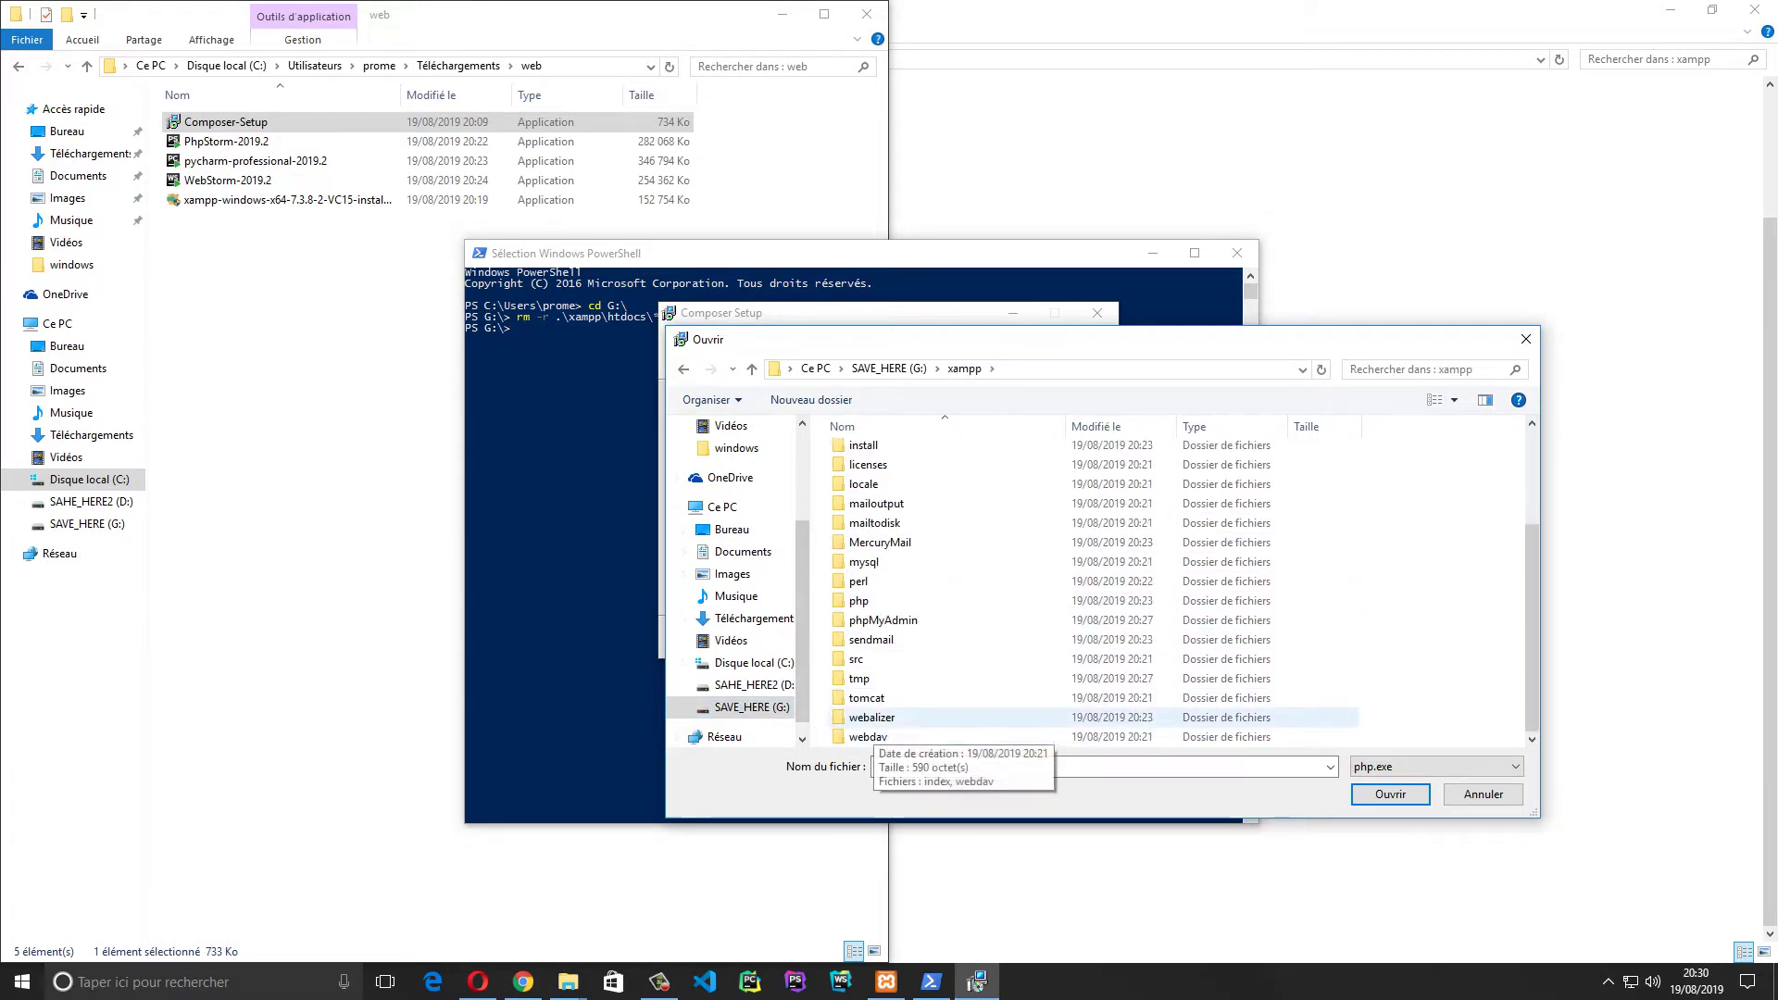
{"action": "double_click", "coordinate": [859, 601]}
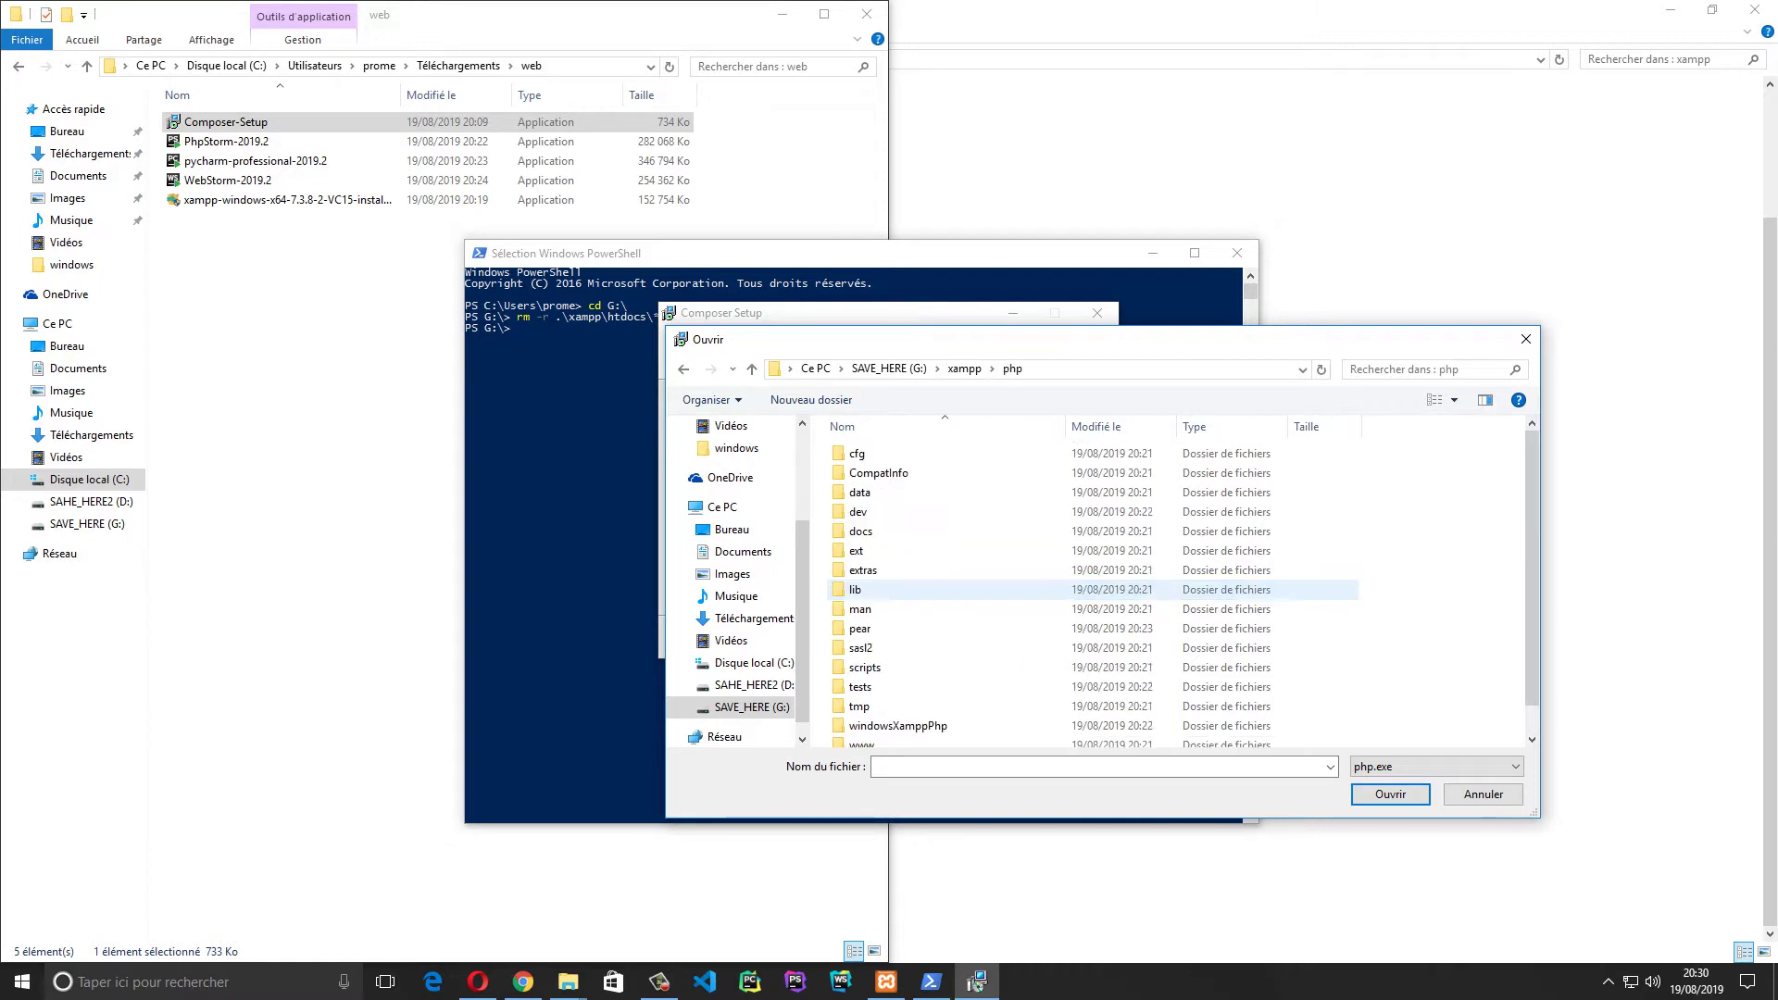
{"action": "scroll", "coordinate": [861, 690], "scroll_direction": "down", "scroll_amount": 1}
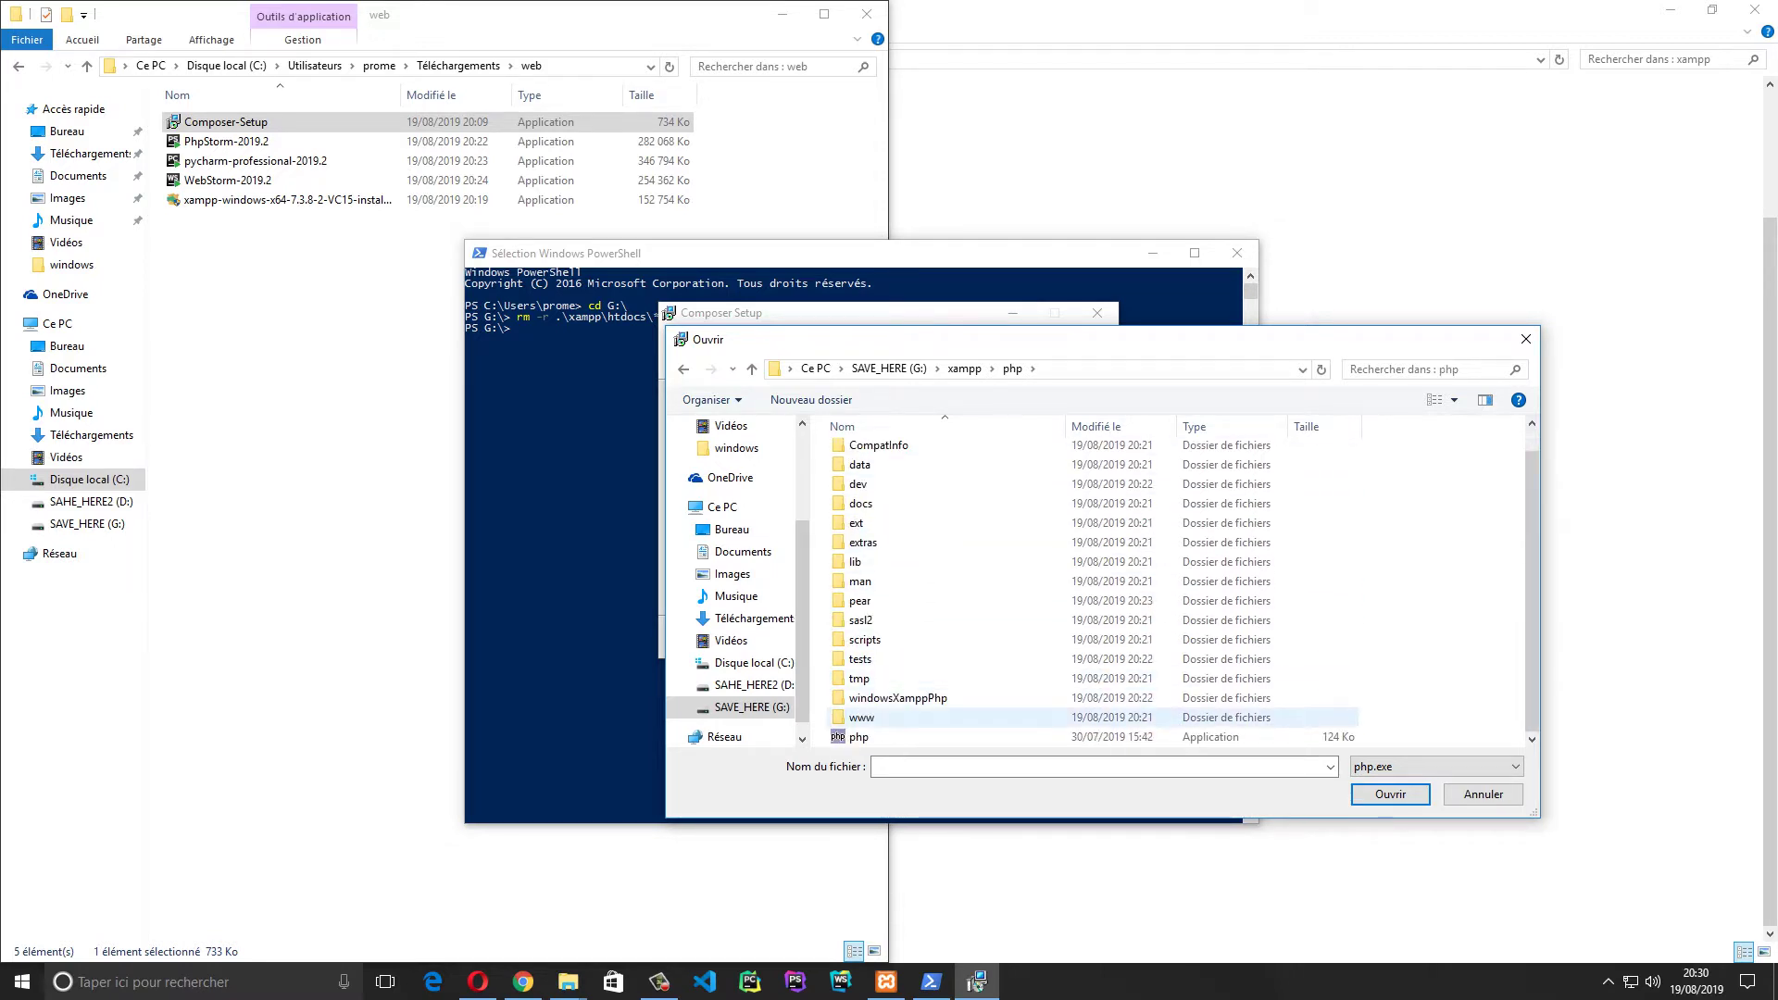
{"action": "left_click", "coordinate": [859, 736]}
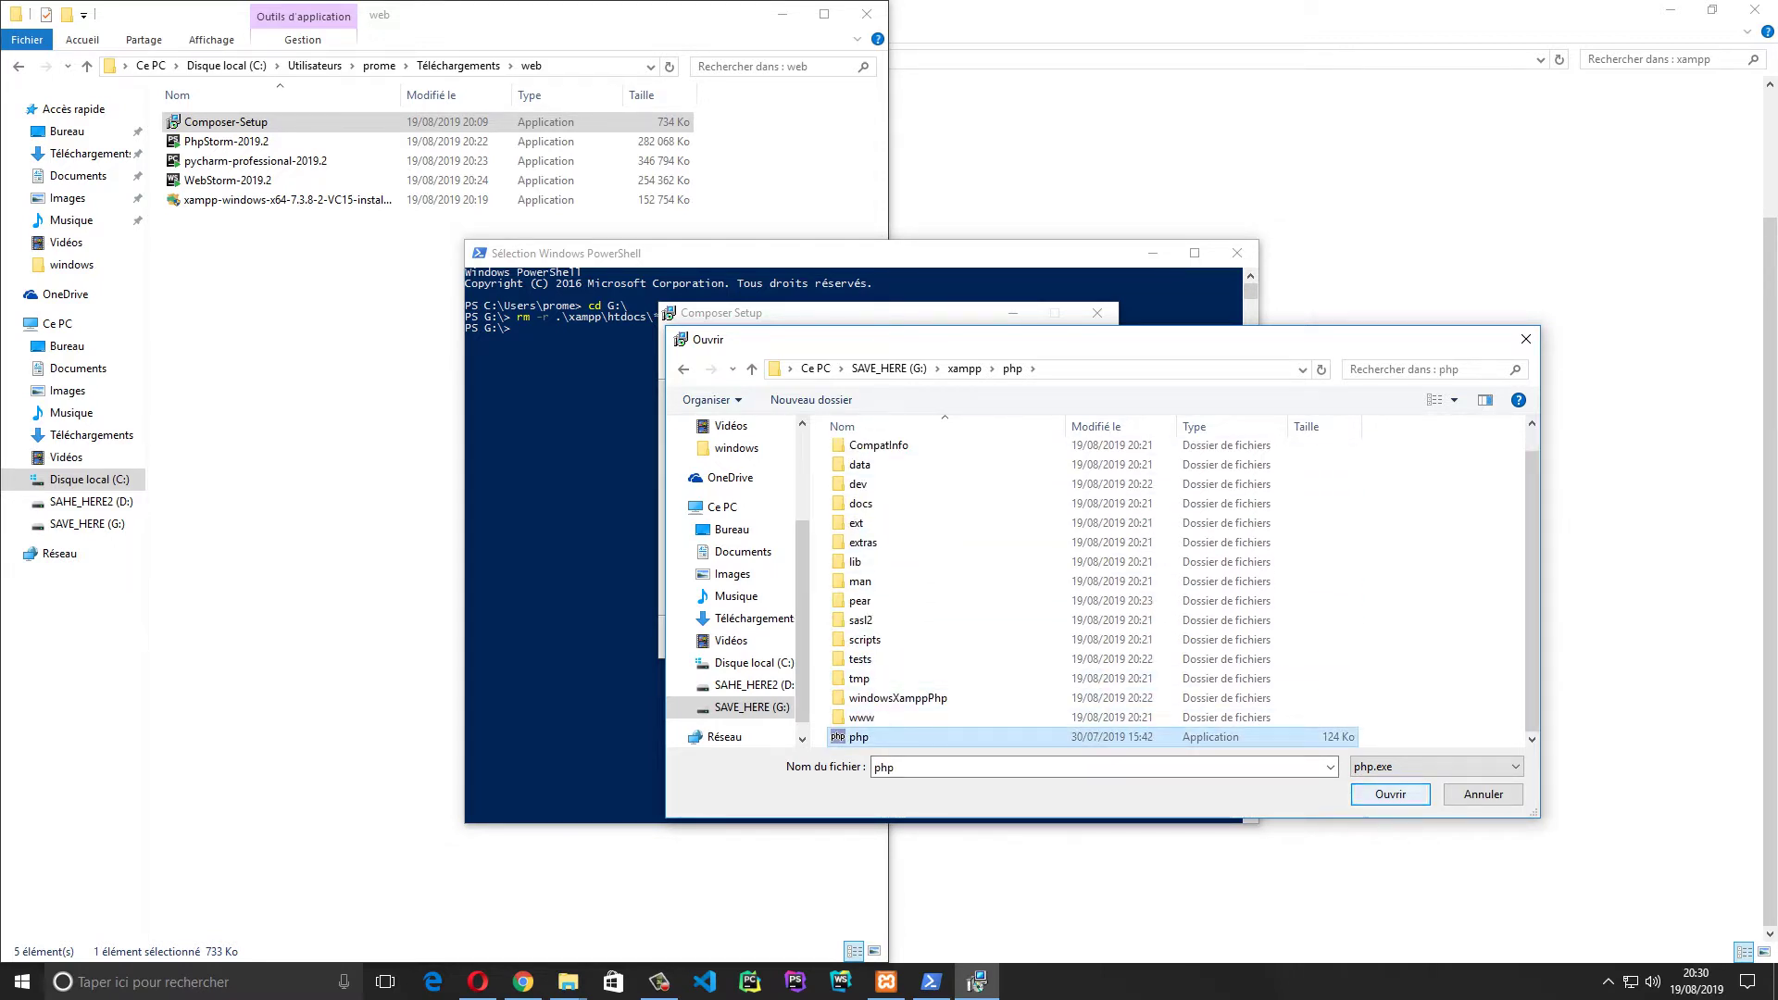
{"action": "left_click", "coordinate": [1390, 793]}
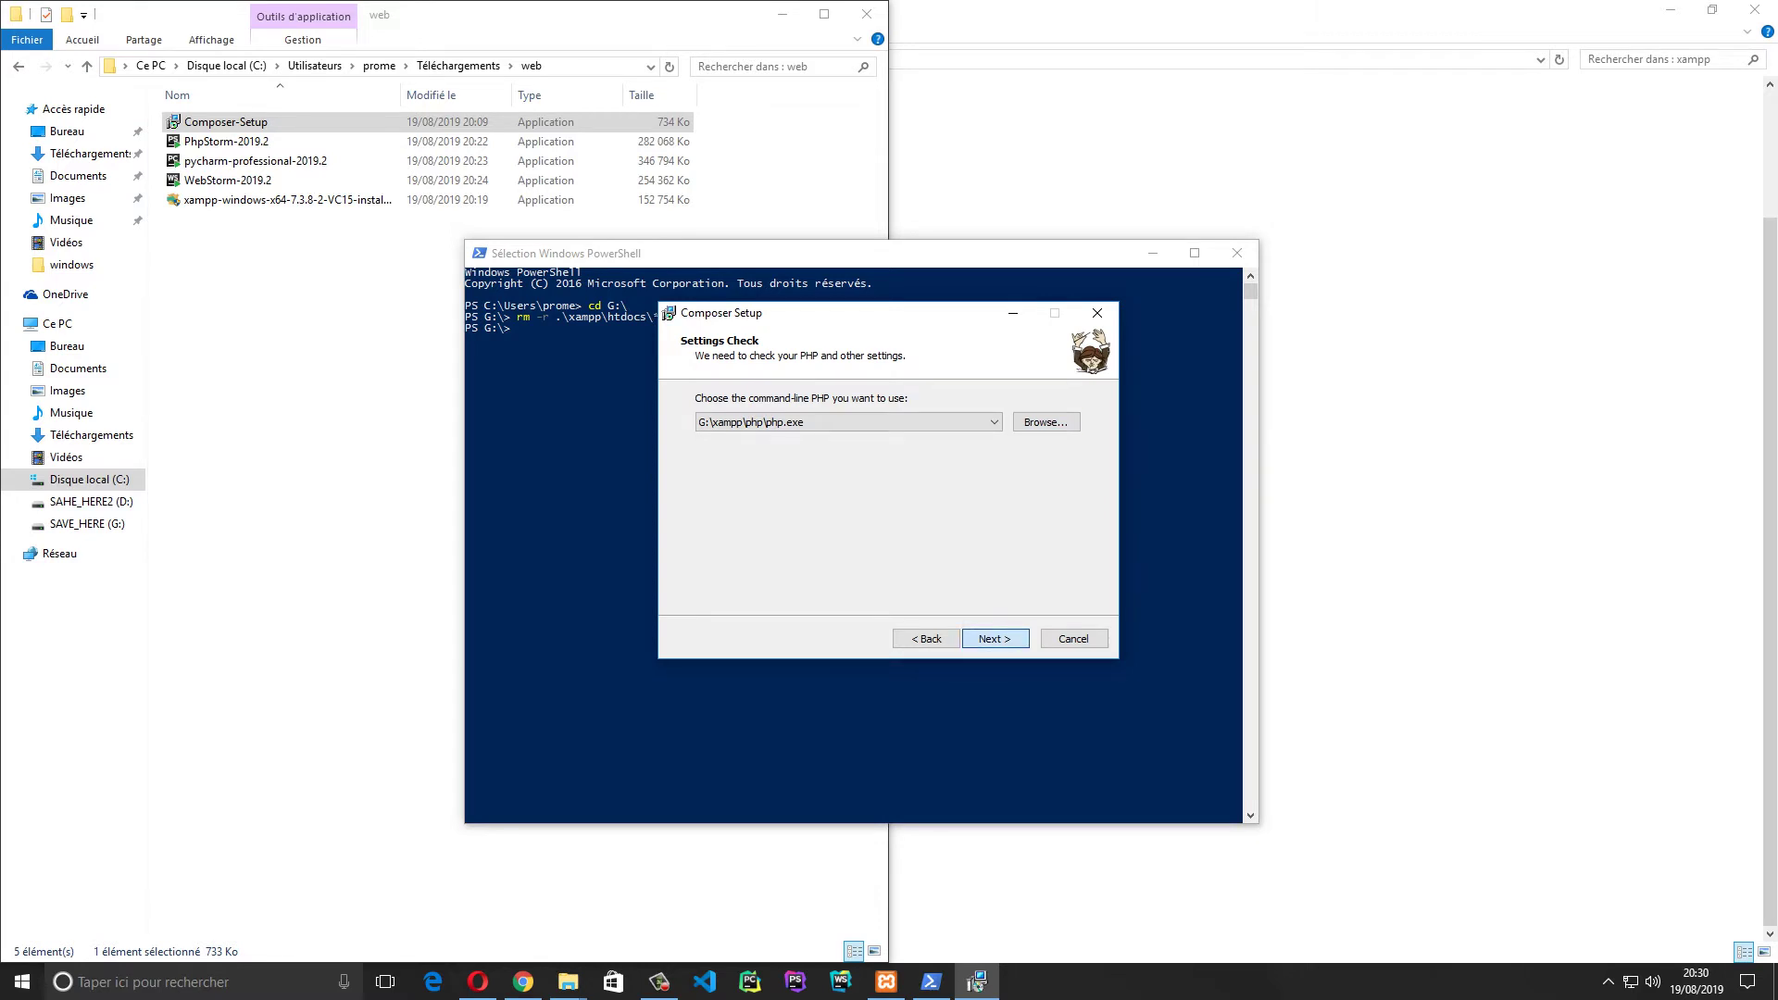
Continue the Composer setup without a proxy, install it and finish without opening the online documentation
{"action": "left_click", "coordinate": [995, 639]}
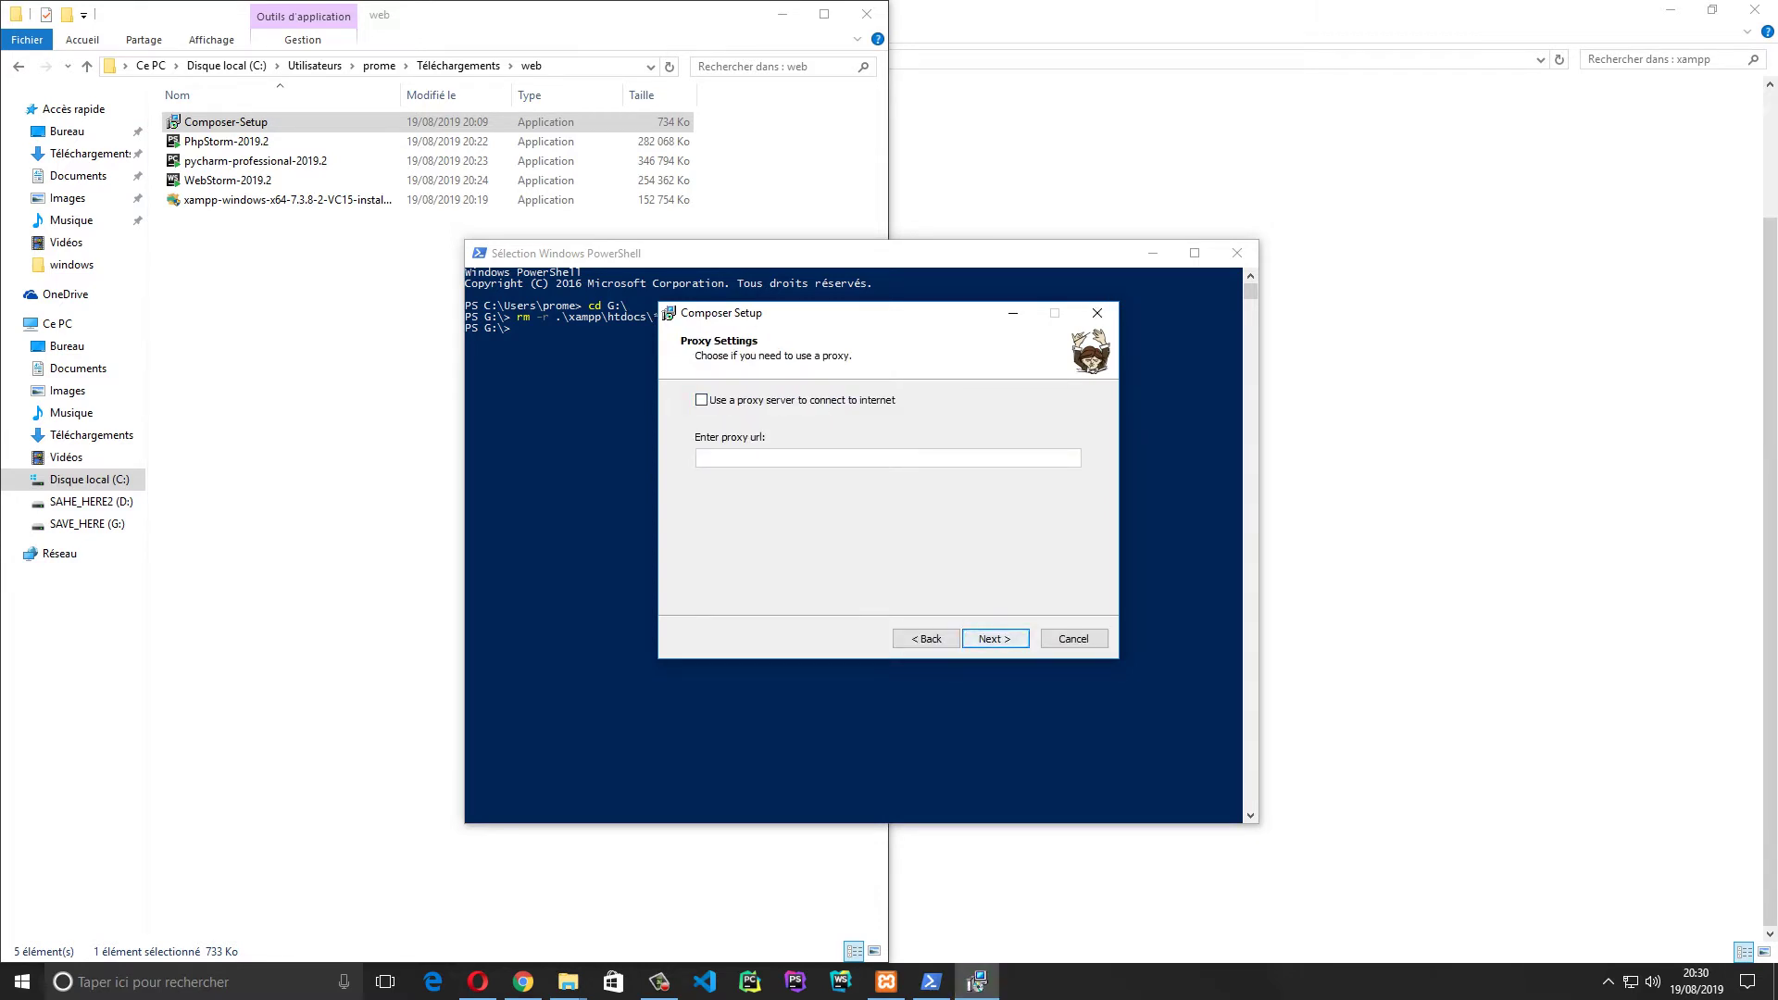
{"action": "left_click", "coordinate": [995, 639]}
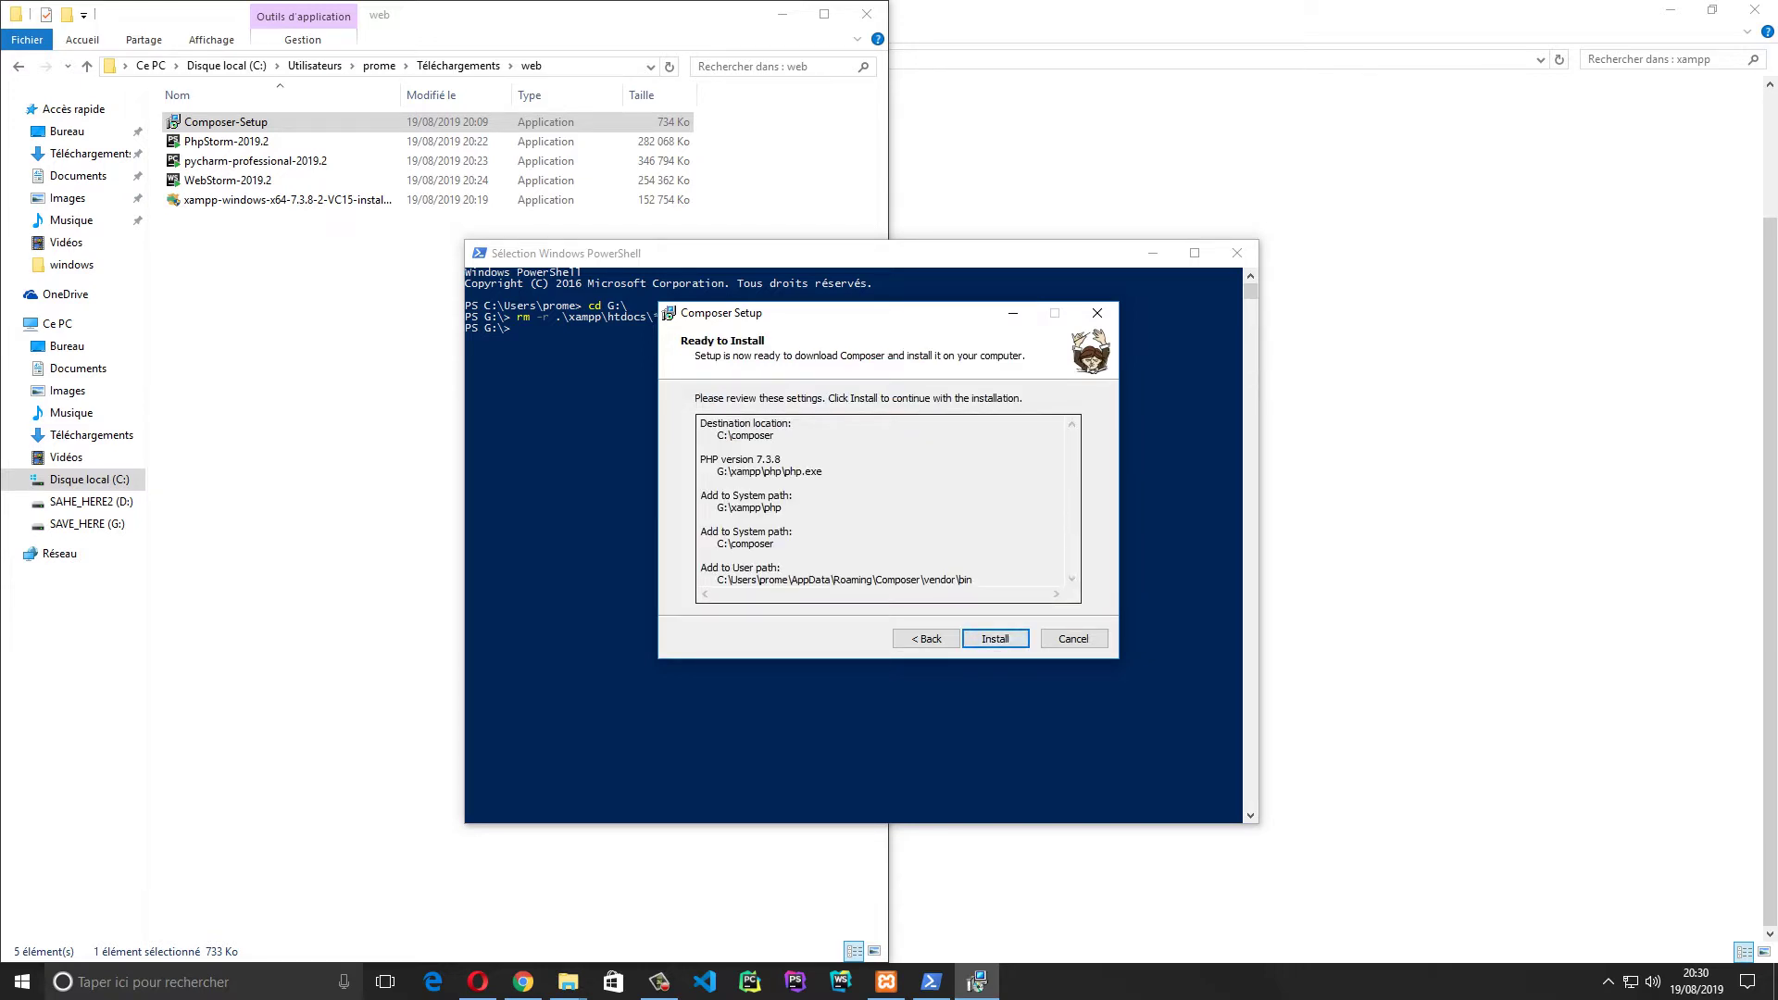
{"action": "left_click_drag", "start_coordinate": [700, 459], "coordinate": [783, 459]}
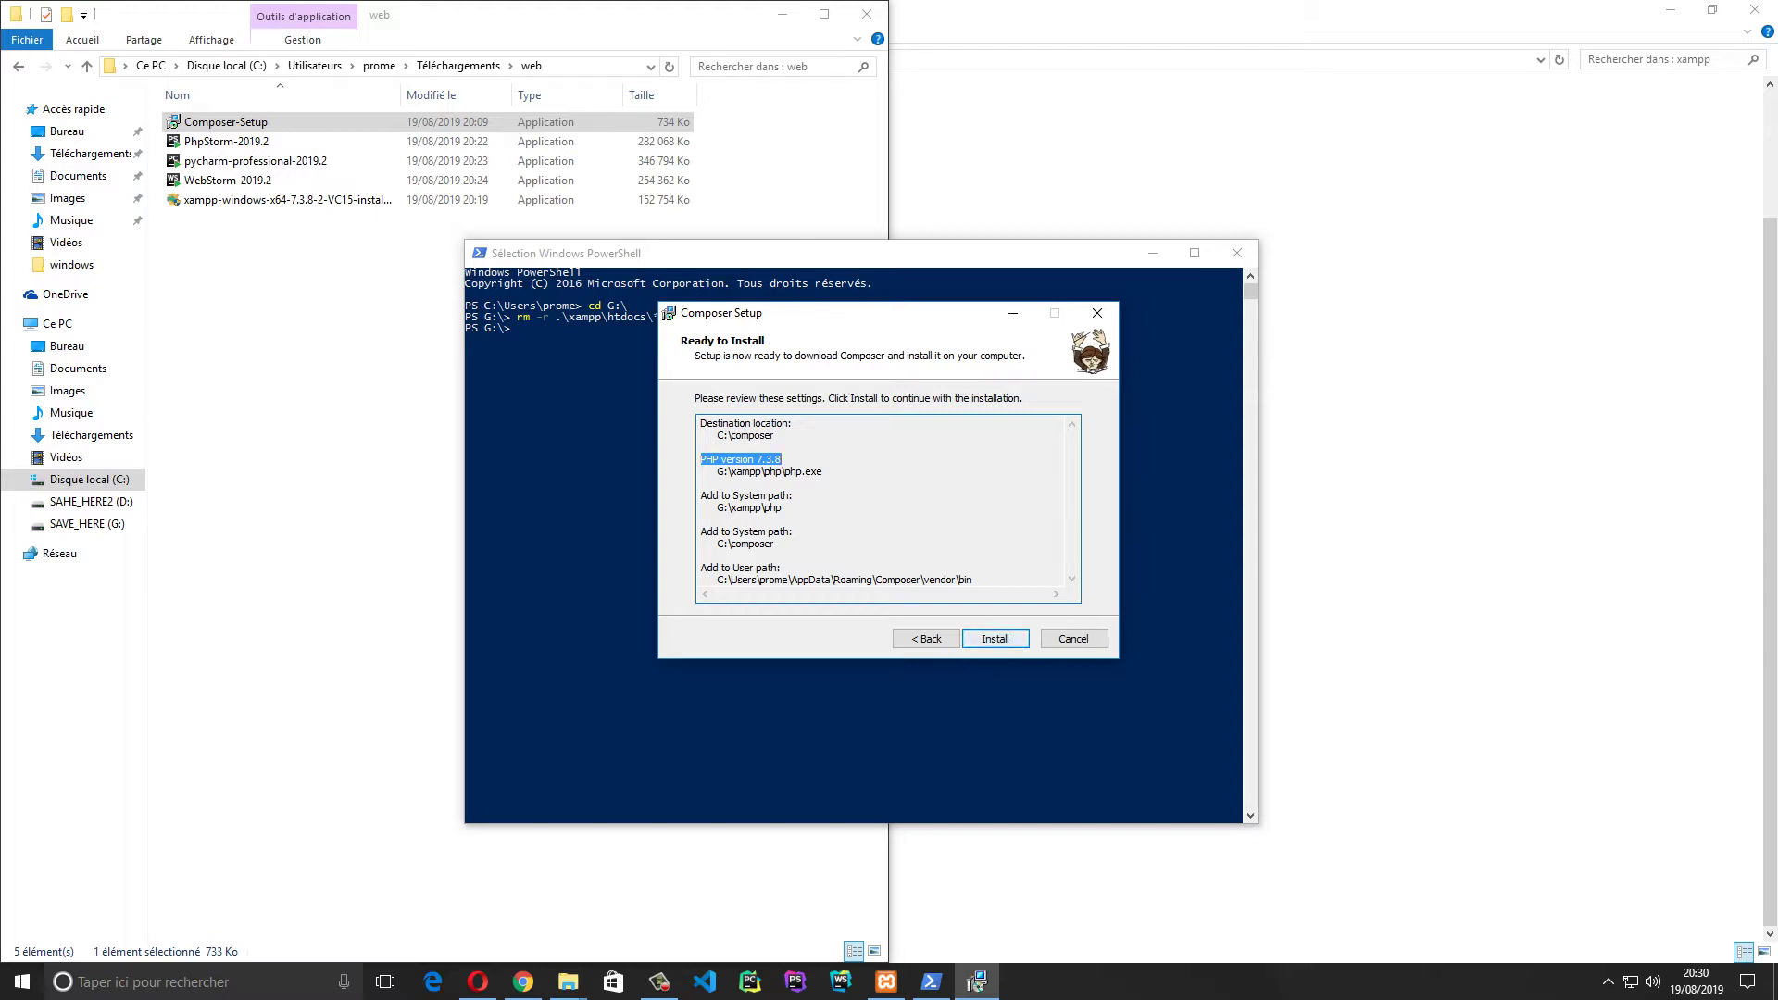
{"action": "key", "text": "Return"}
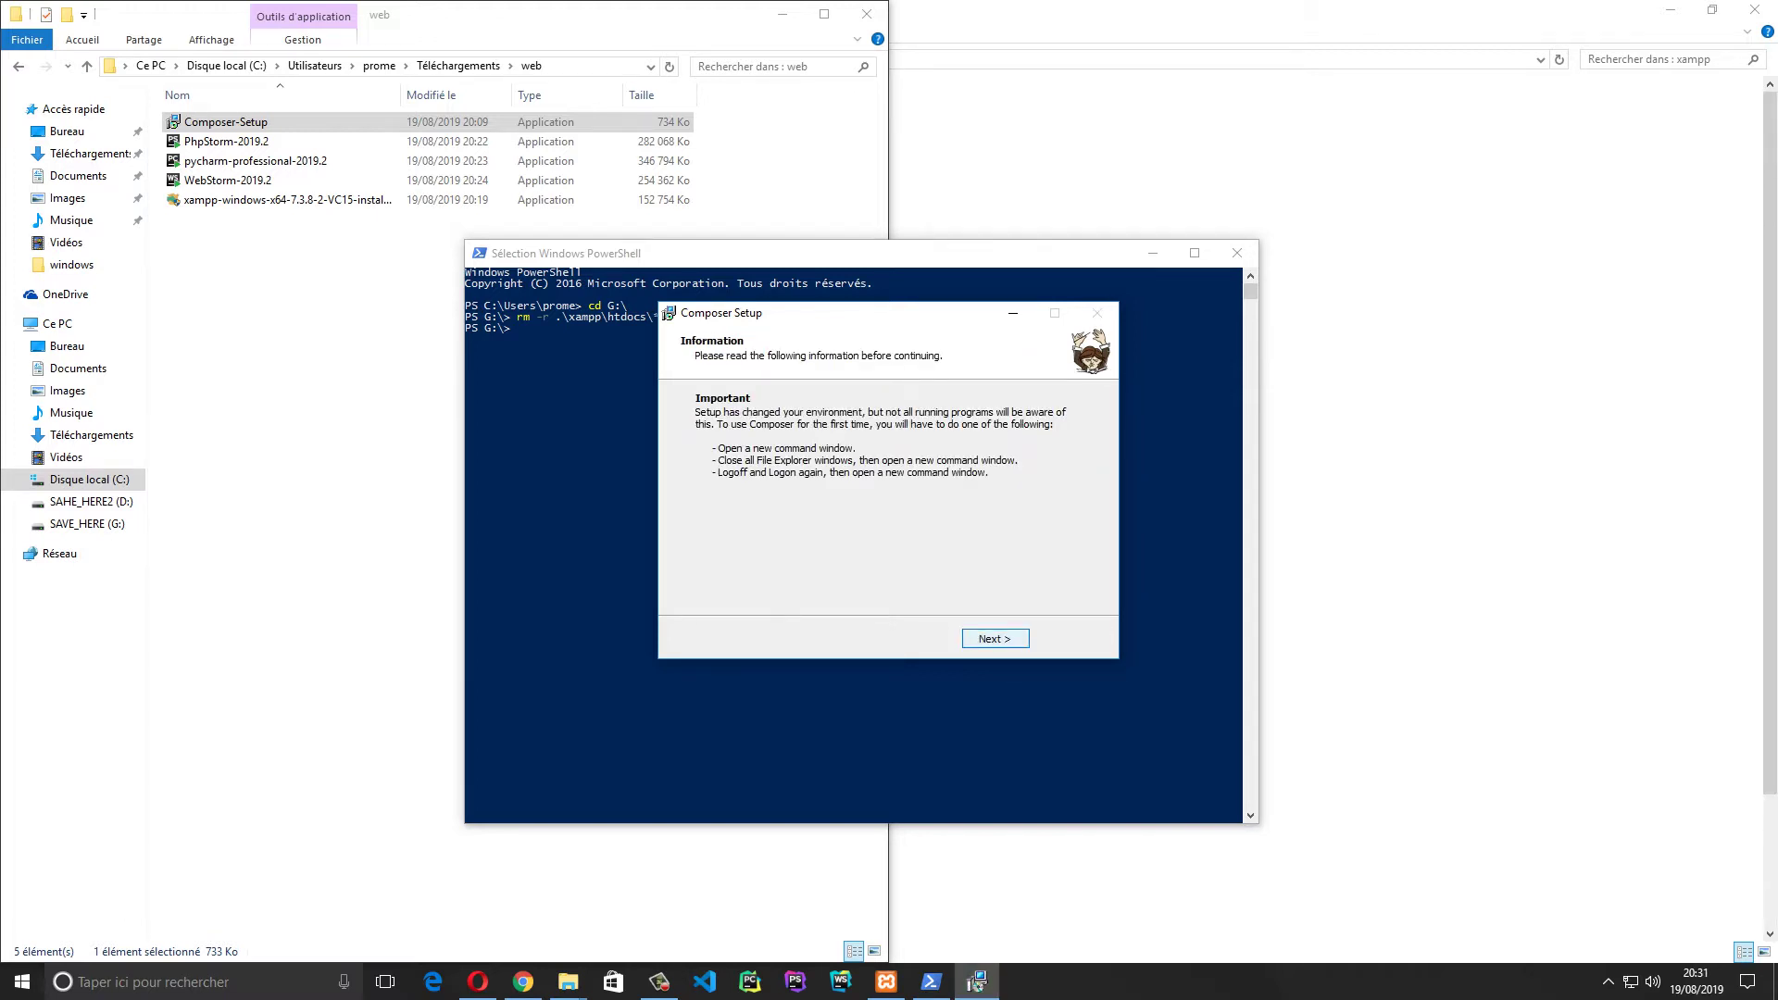
{"action": "key", "text": "Return"}
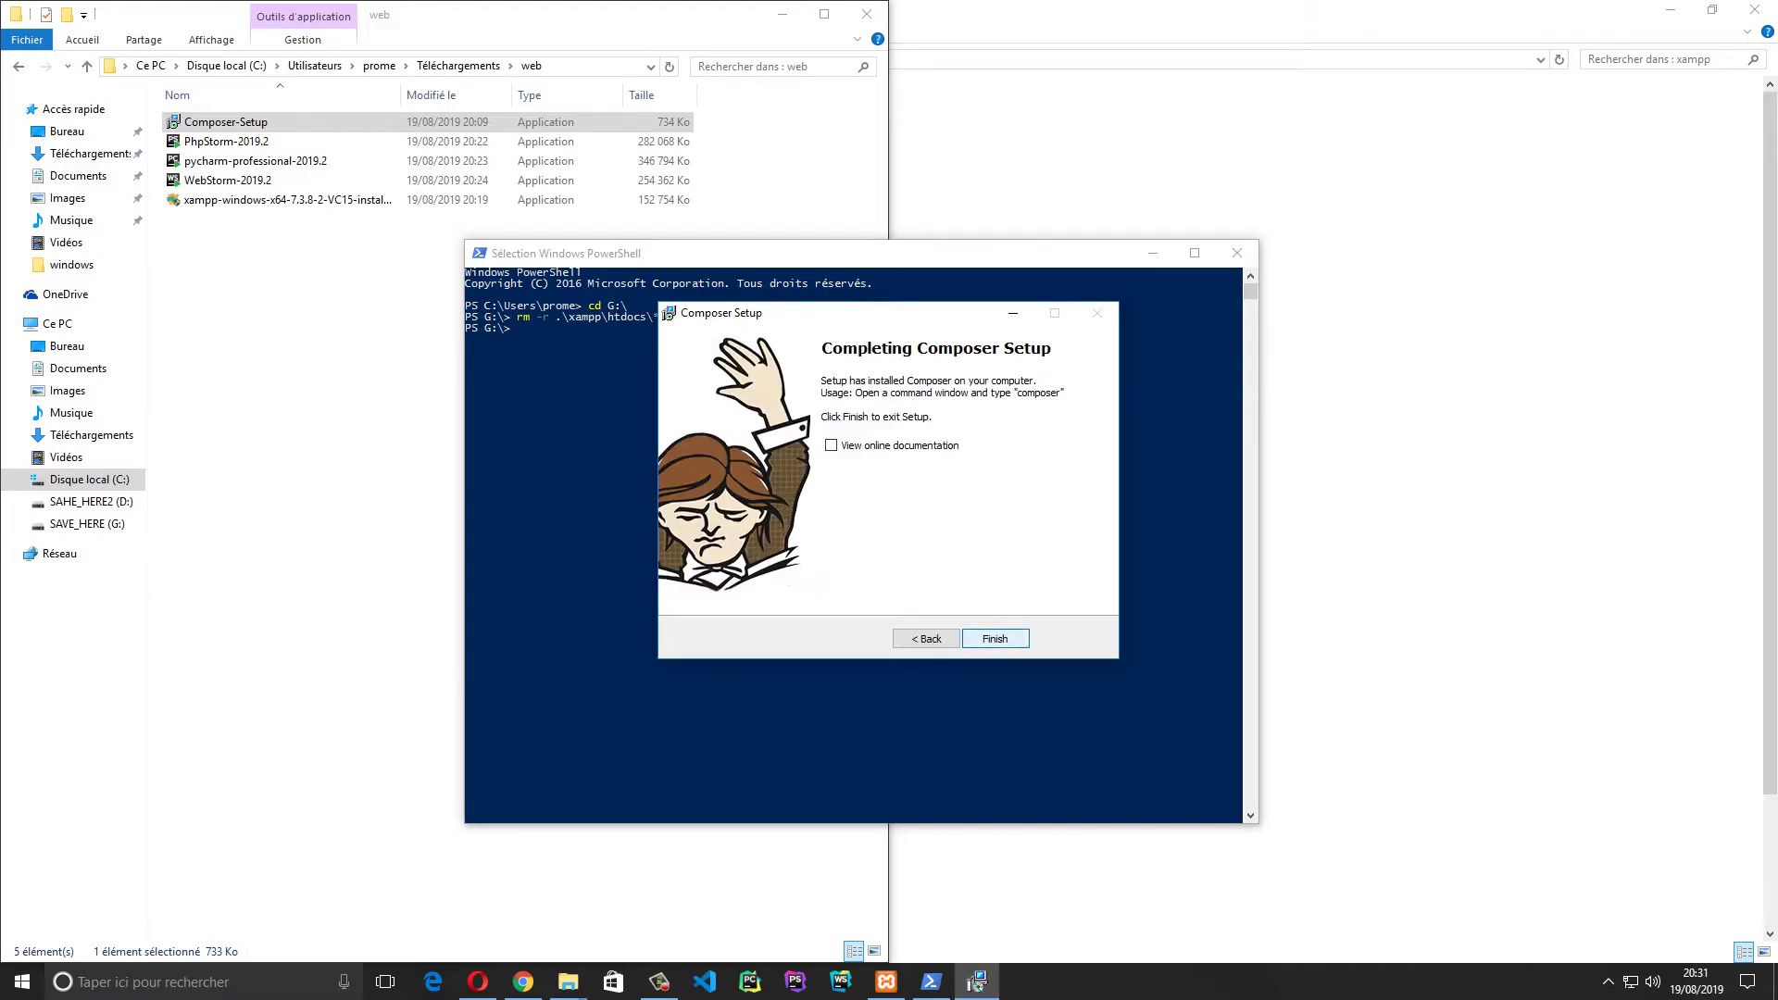
{"action": "key", "text": "Return"}
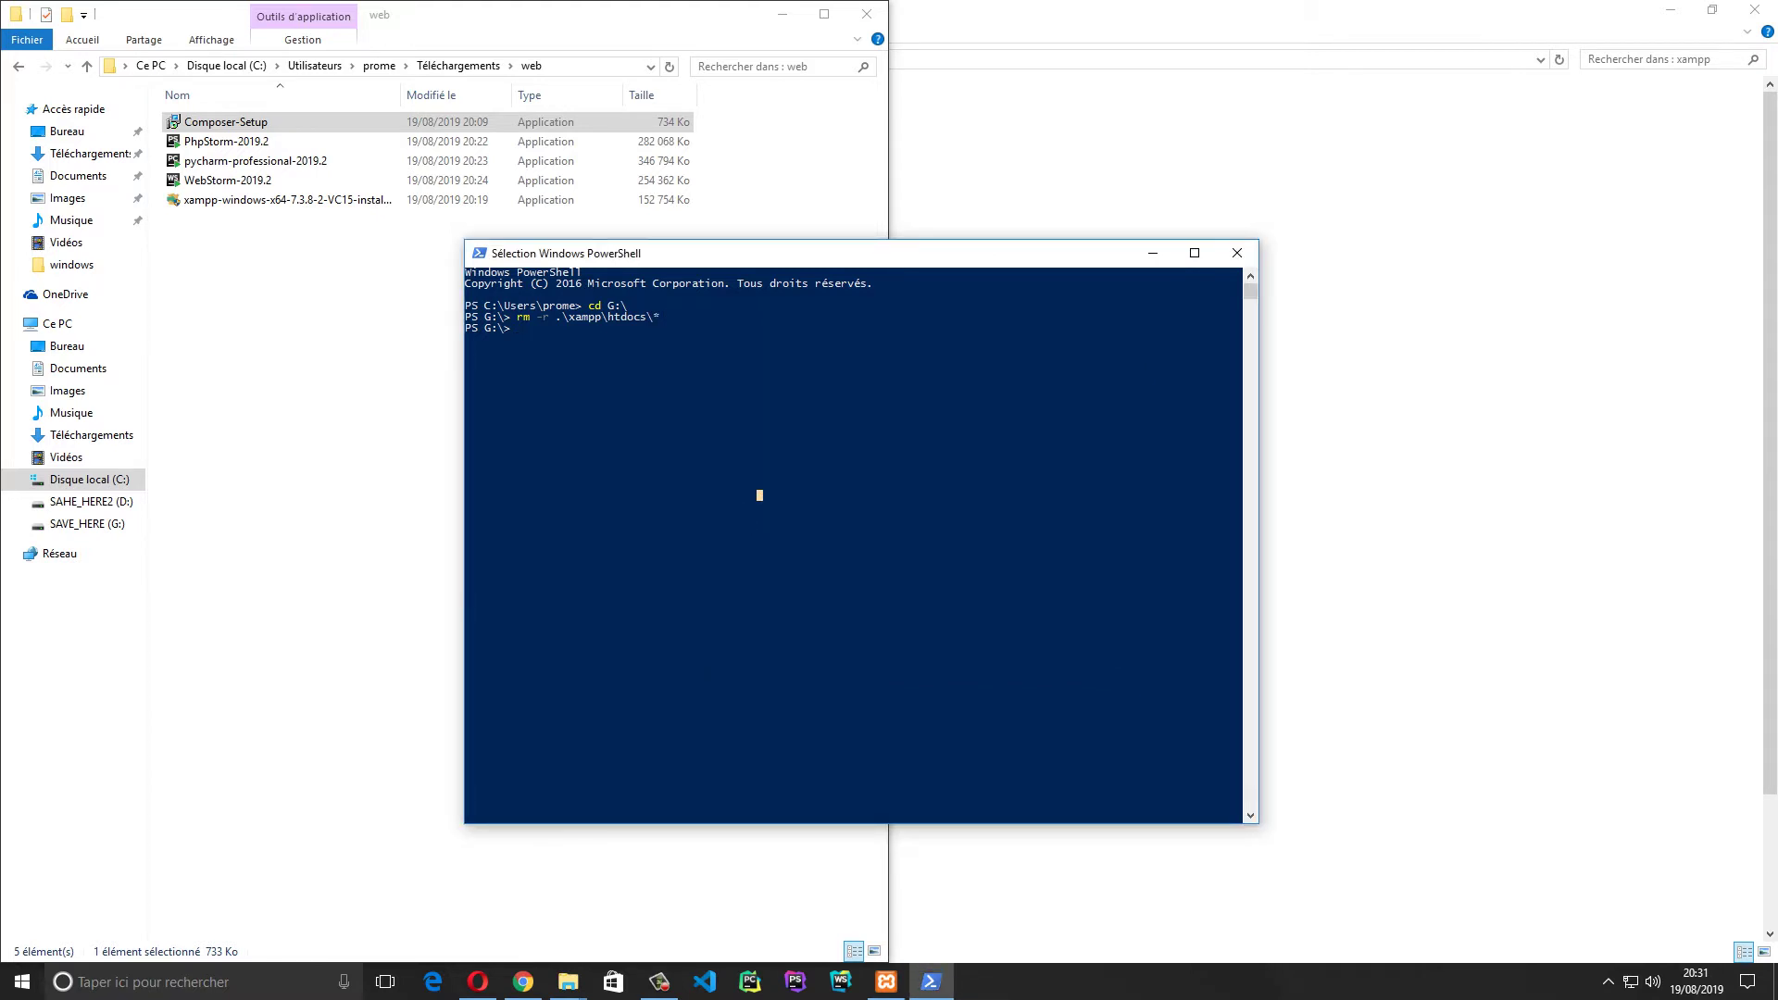
In the open PowerShell window, change to C:\ and list its contents
{"action": "type", "text": "cd"}
{"action": "key", "text": "Return"}
{"action": "type", "text": "cd "}
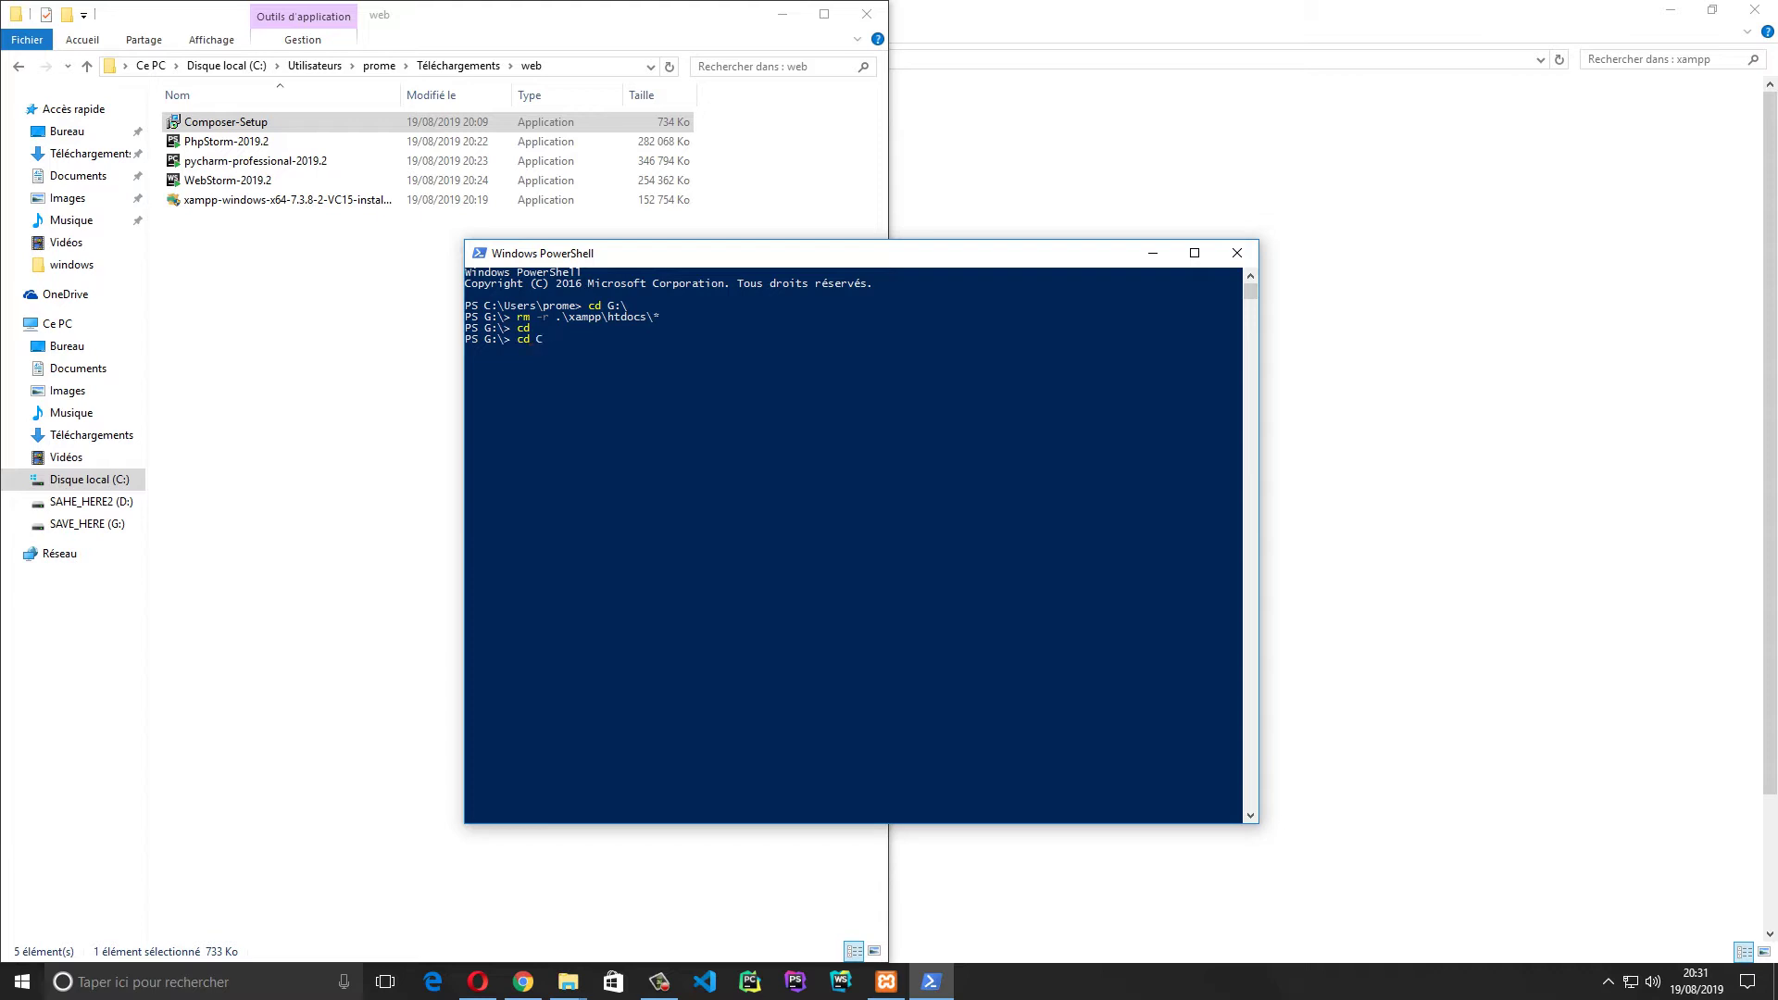
{"action": "type", "text": "C:\\"}
{"action": "key", "text": "Return"}
{"action": "type", "text": "cd"}
{"action": "key", "text": "Return"}
{"action": "type", "text": "ls"}
{"action": "key", "text": "Return"}
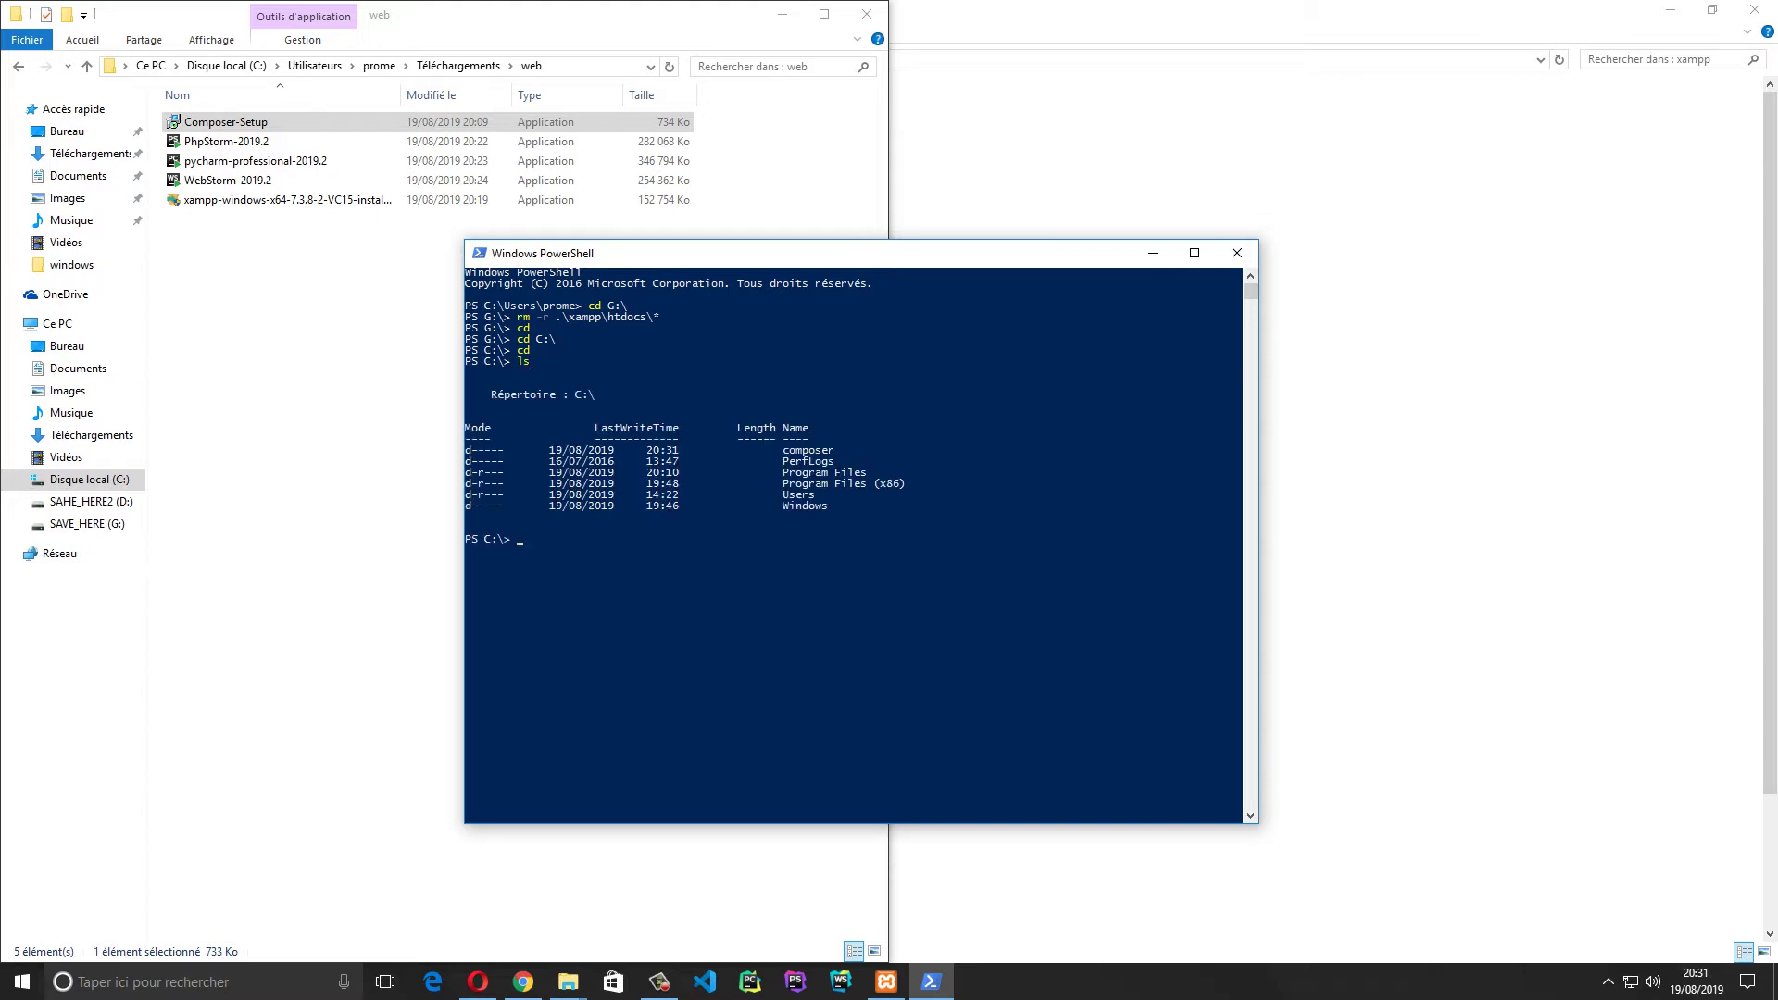
Change to the user's Desktop folder and list its contents
{"action": "type", "text": "cd .\\Us"}
{"action": "key", "text": "Tab"}
{"action": "type", "text": "Des"}
{"action": "key", "text": "BackSpace"}
{"action": "type", "text": "p"}
{"action": "key", "text": "Tab"}
{"action": "type", "text": "Des"}
{"action": "key", "text": "Tab"}
{"action": "key", "text": "Return"}
{"action": "type", "text": "ls"}
{"action": "key", "text": "Return"}
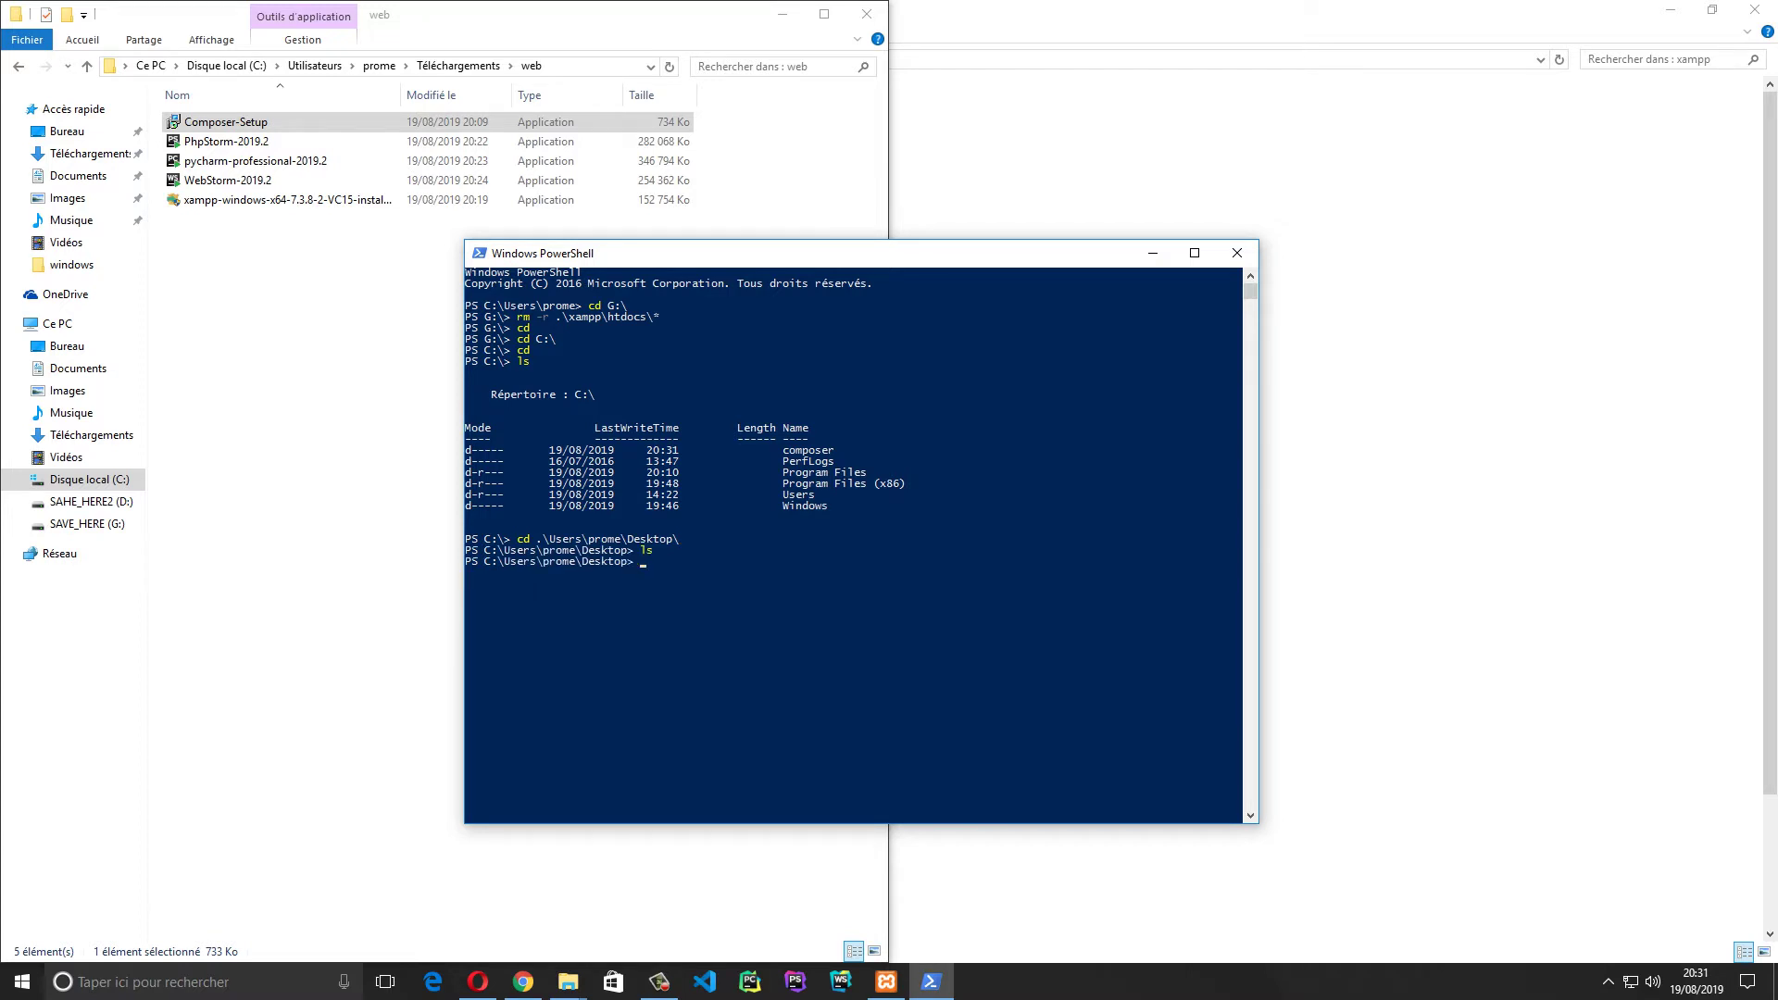
Create a Test folder on the Desktop, enter it and try to run composer init, then composer alone
{"action": "type", "text": "mkdir Test;cd Test; compoer"}
{"action": "key", "text": "BackSpace"}
{"action": "key", "text": "BackSpace"}
{"action": "type", "text": "ser init"}
{"action": "key", "text": "Return"}
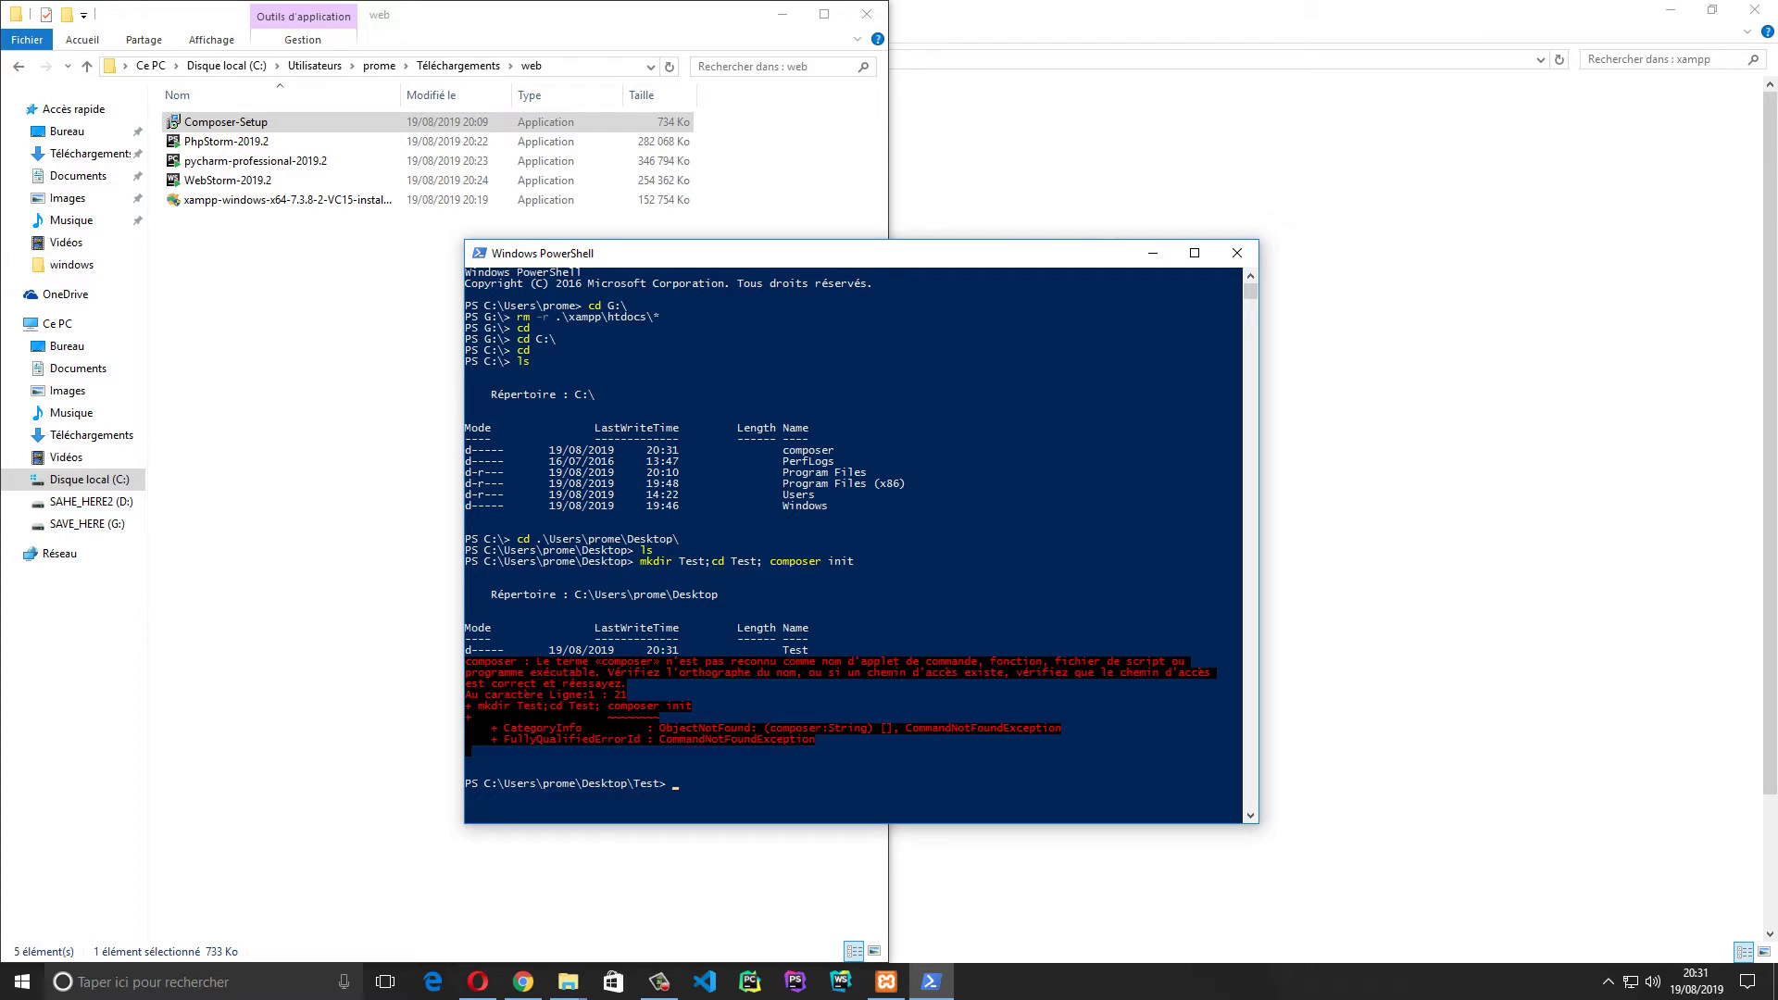
{"action": "type", "text": "composer"}
{"action": "key", "text": "Return"}
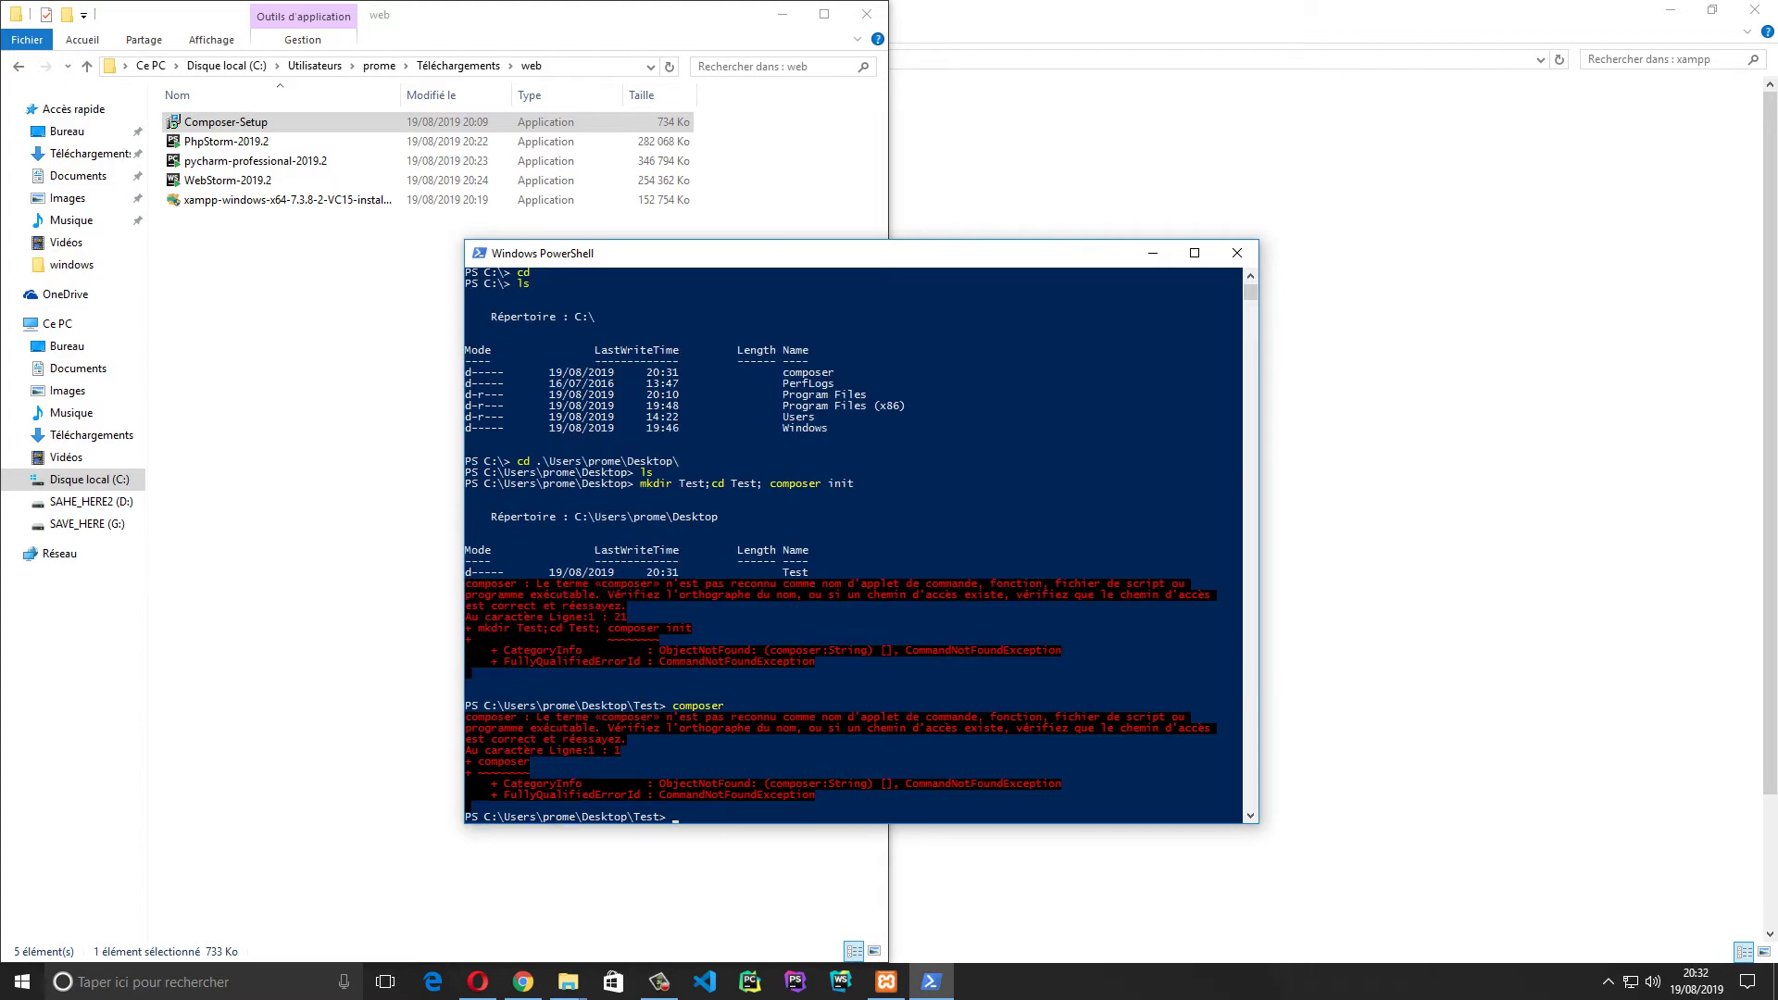
Exit the current PowerShell session and start a new one
{"action": "type", "text": "exit"}
{"action": "key", "text": "Return"}
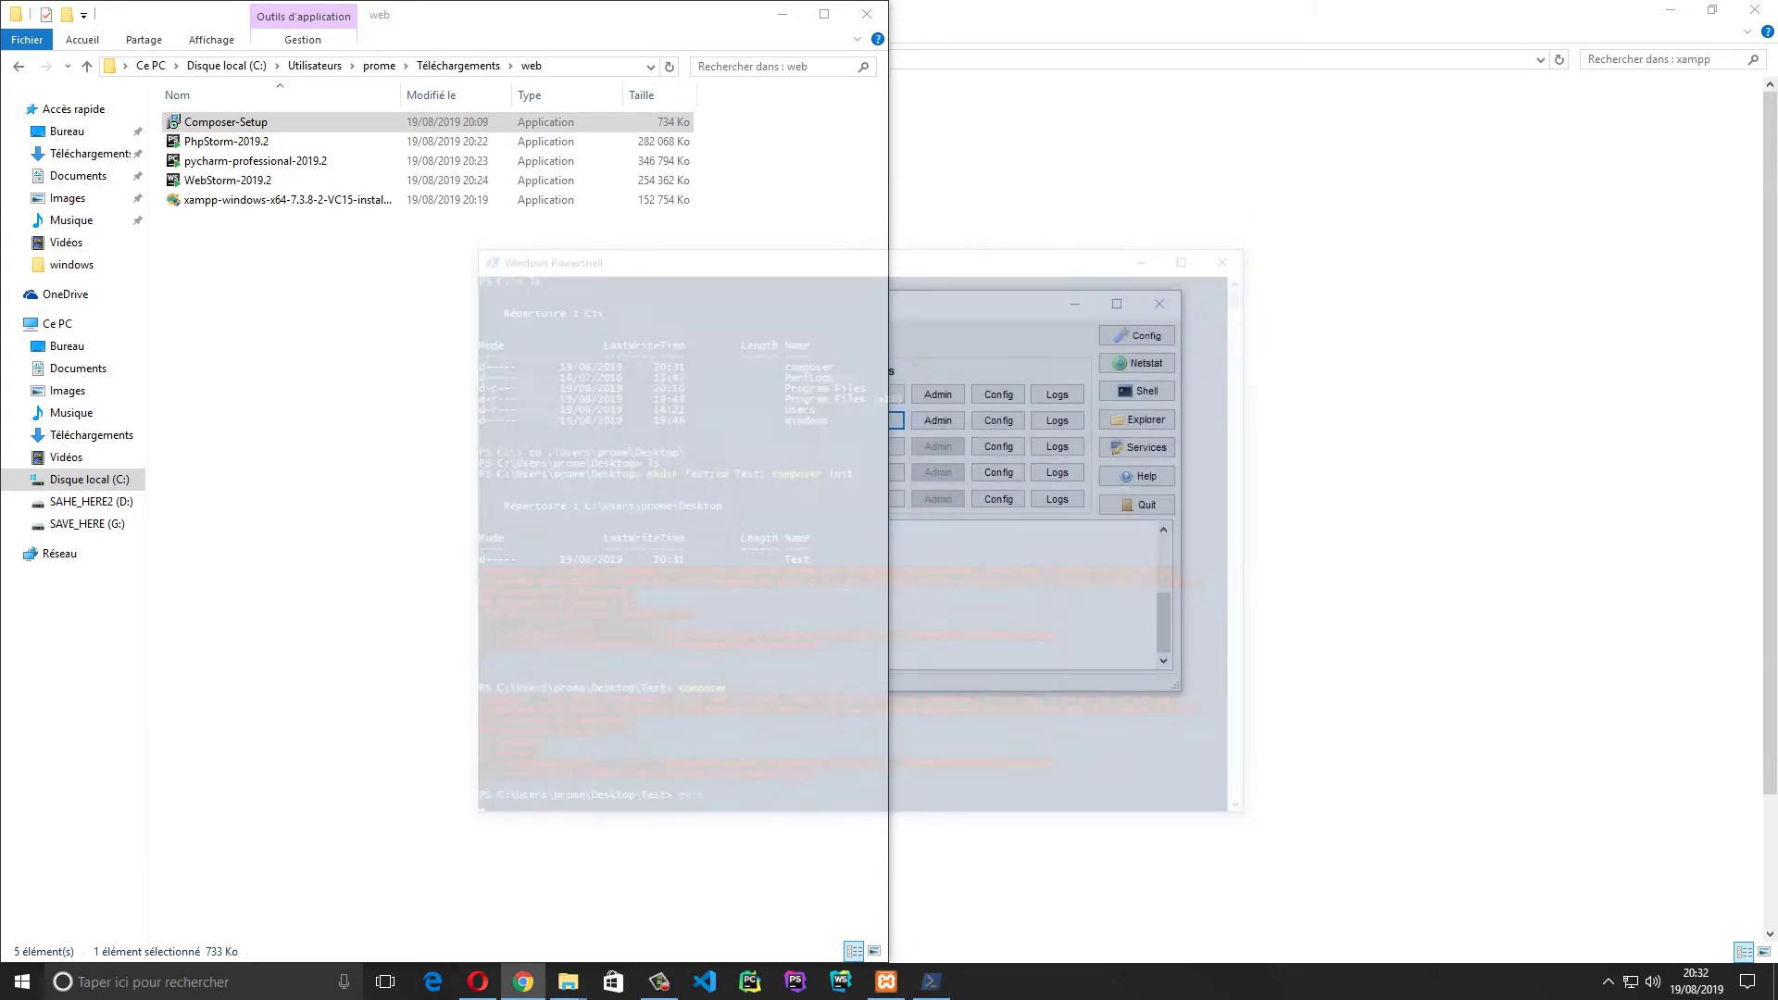
{"action": "key", "text": "super"}
{"action": "type", "text": "ter"}
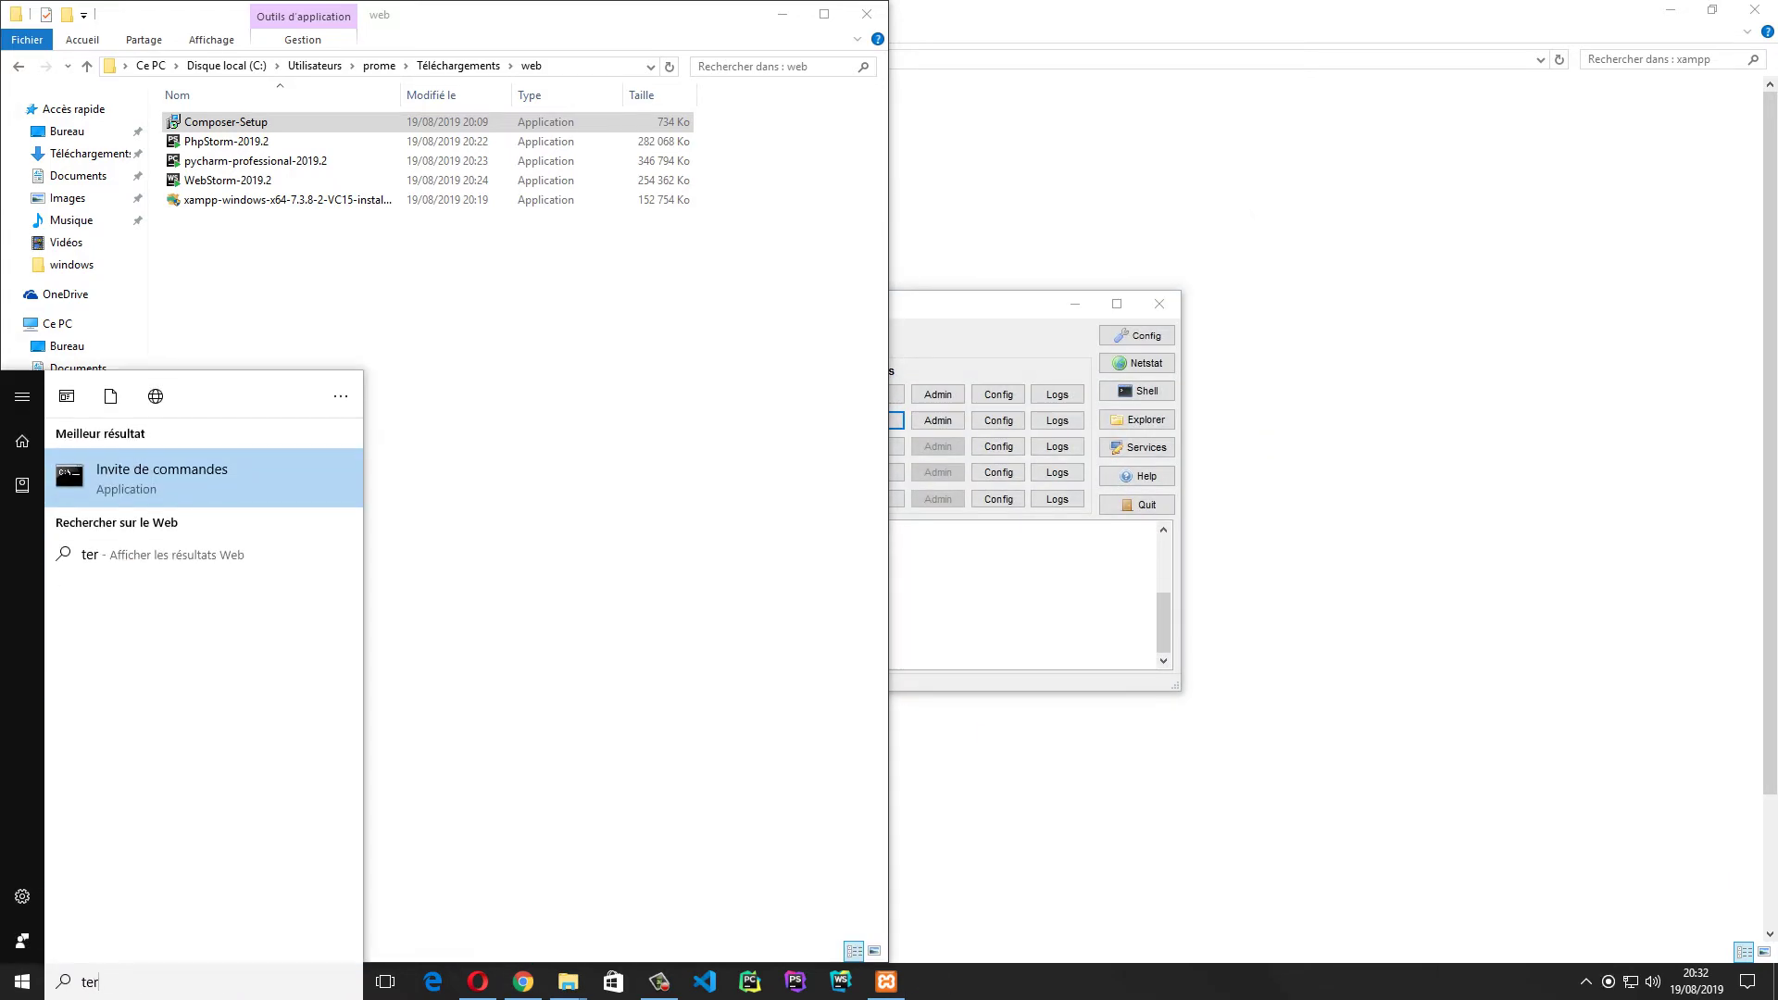
{"action": "key", "text": "BackSpace"}
{"action": "key", "text": "BackSpace"}
{"action": "key", "text": "BackSpace"}
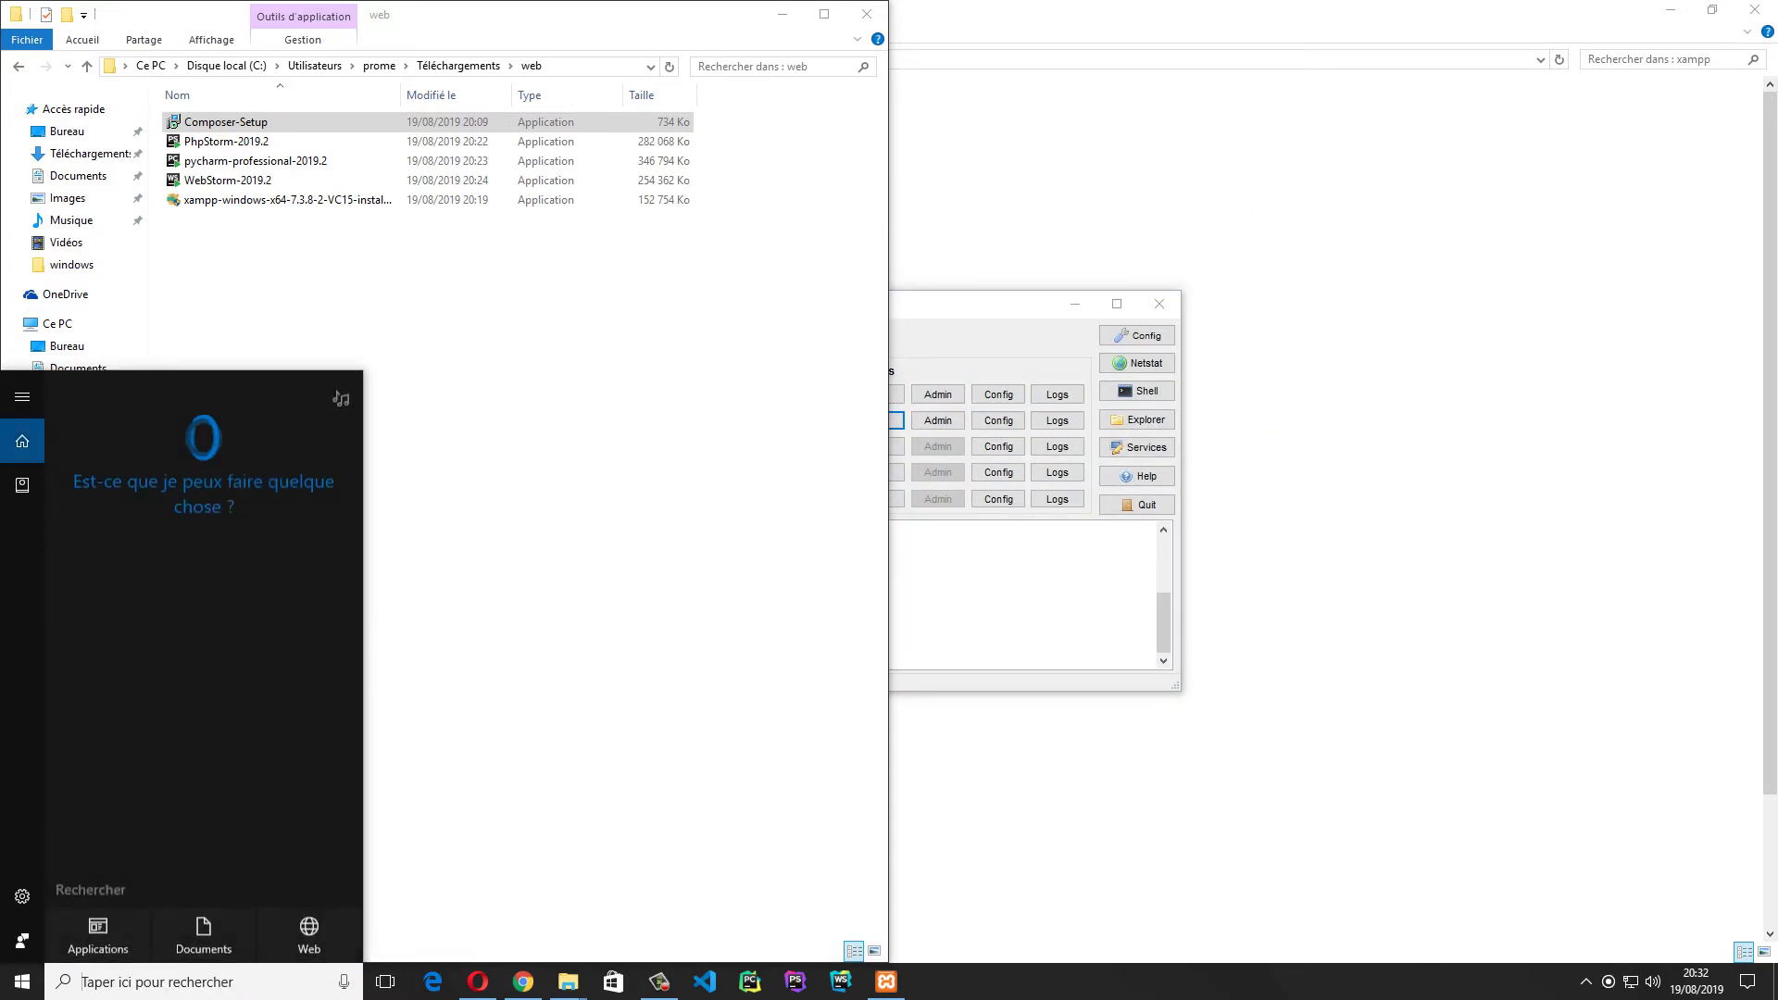
{"action": "type", "text": "powe"}
{"action": "key", "text": "Return"}
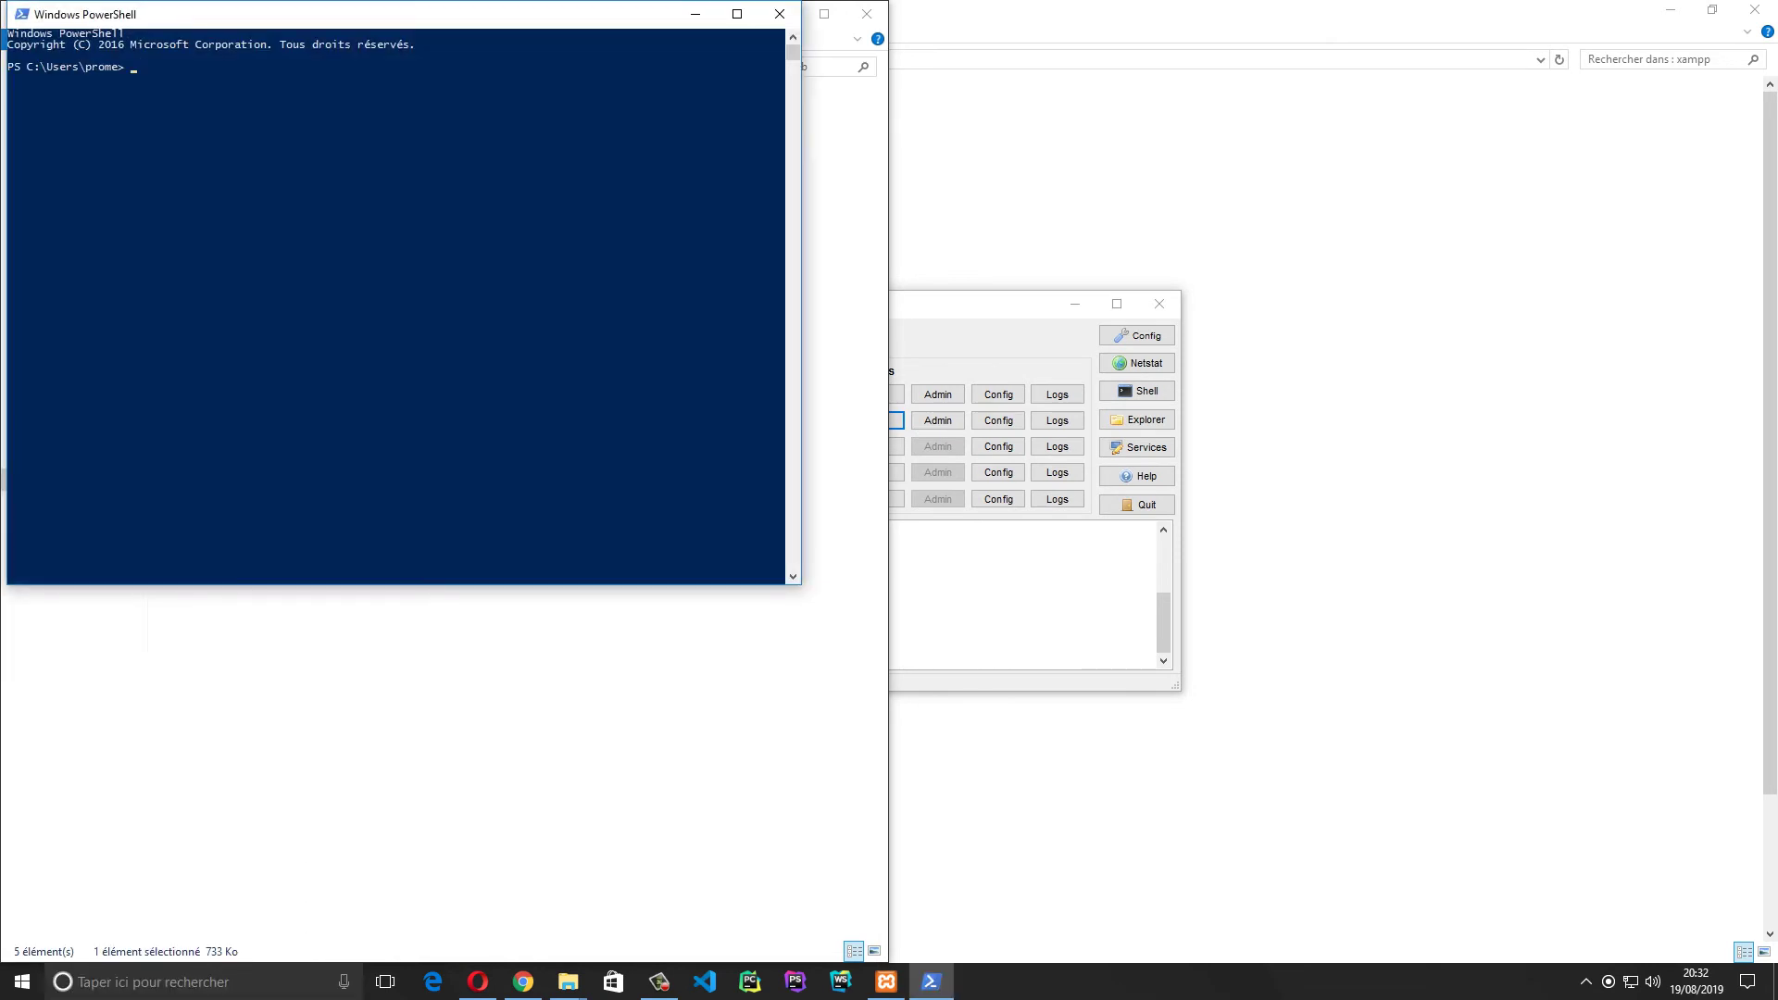
Change to the Desktop\Test folder and run composer init to test the Composer installation
{"action": "type", "text": "c"}
{"action": "type", "text": "Des"}
{"action": "key", "text": "Tab"}
{"action": "type", "text": "Test\\"}
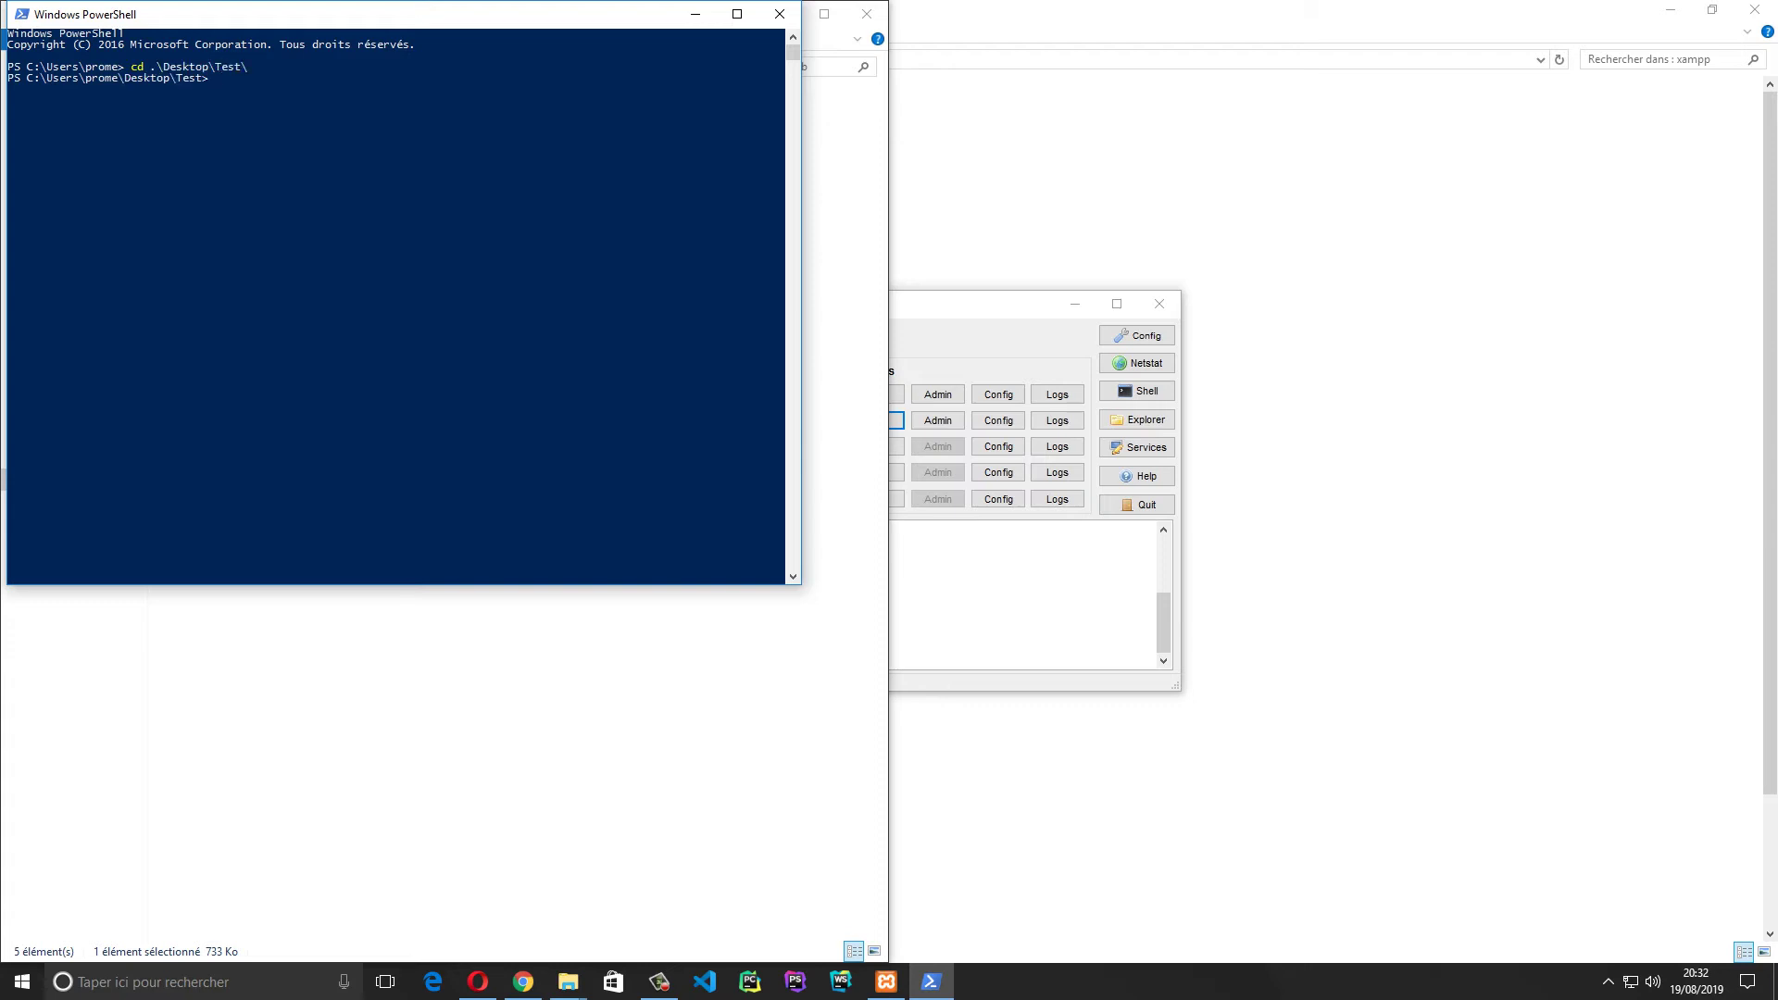
{"action": "type", "text": "composer init"}
{"action": "key", "text": "Return"}
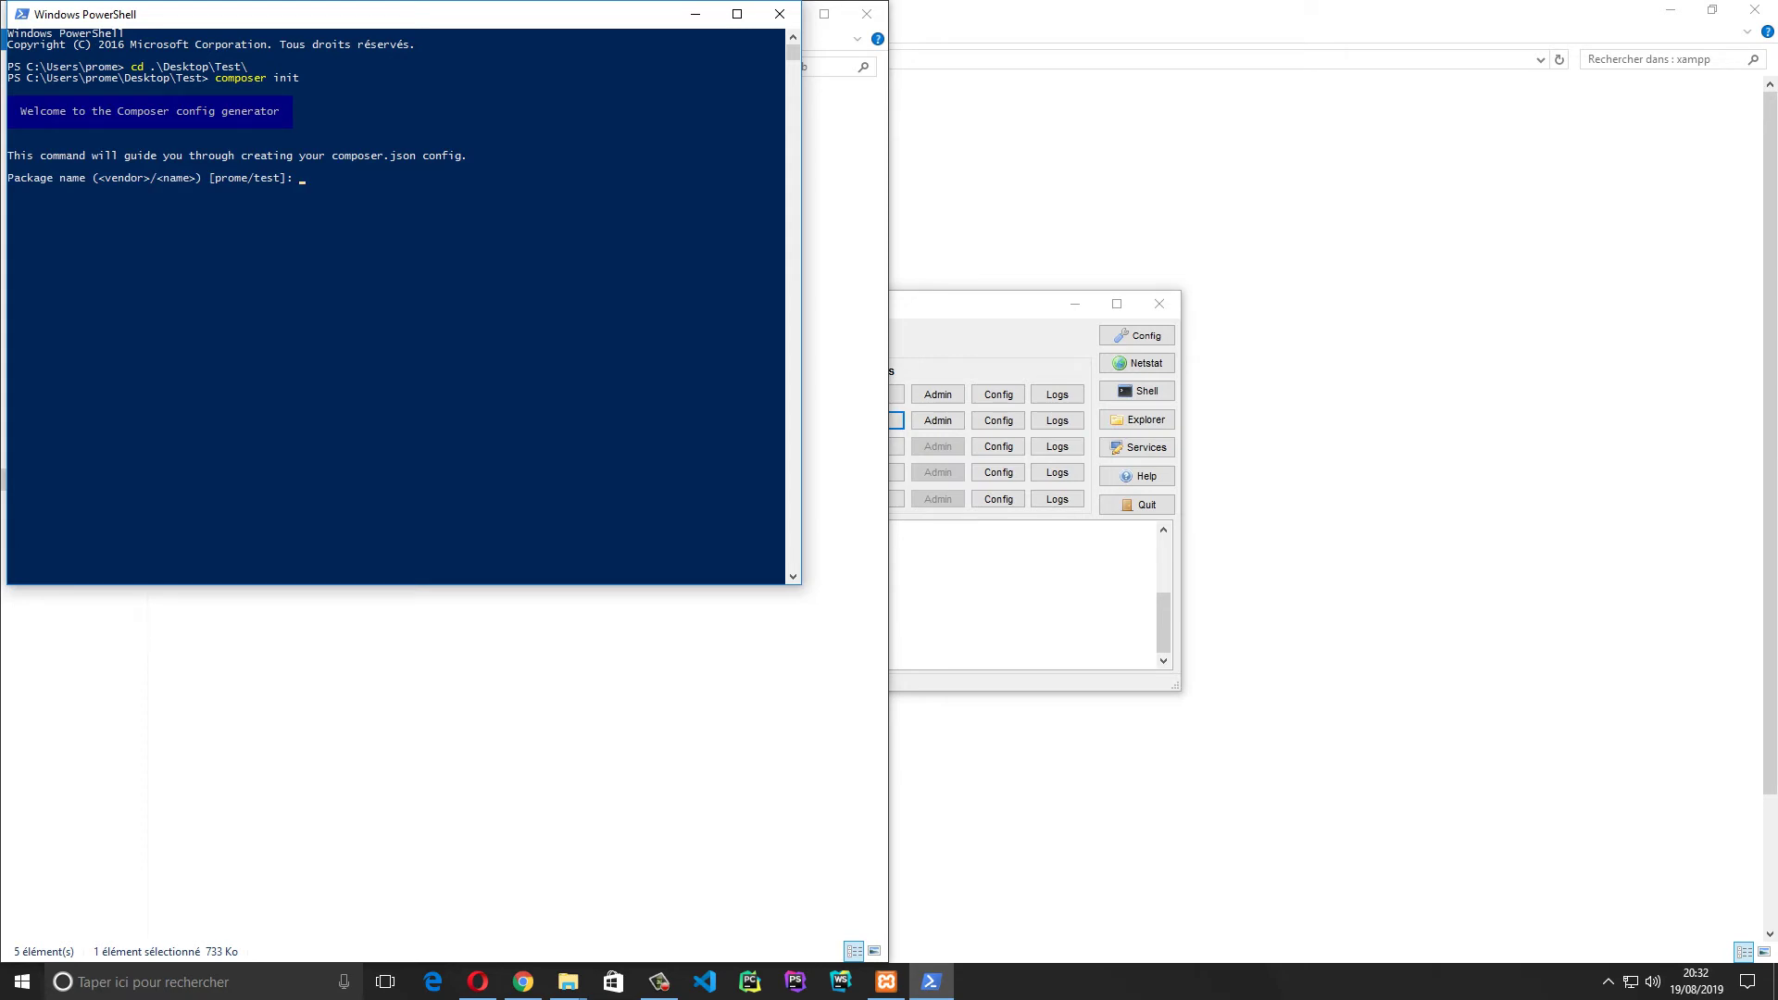
Abort the Composer config generator, clear the console and exit PowerShell
{"action": "key", "text": "ctrl+x"}
{"action": "key", "text": "ctrl+c"}
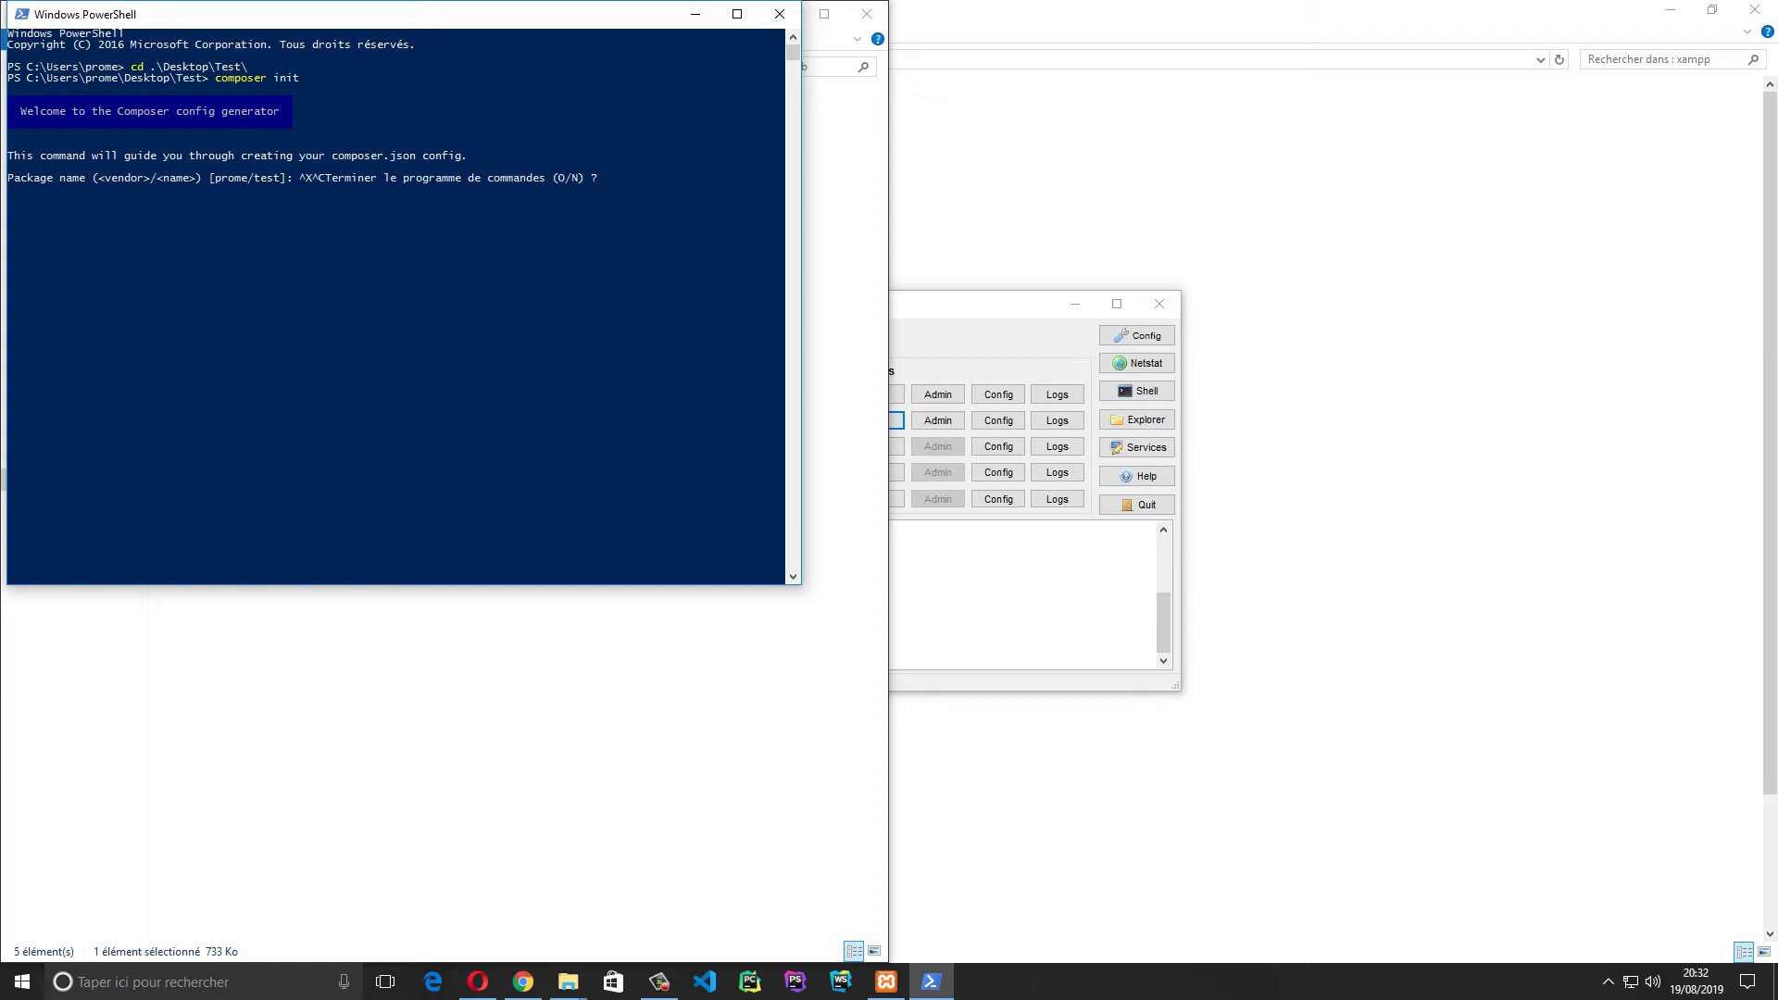
{"action": "key", "text": "ctrl+c"}
{"action": "type", "text": "clear"}
{"action": "key", "text": "Return"}
{"action": "type", "text": "exit"}
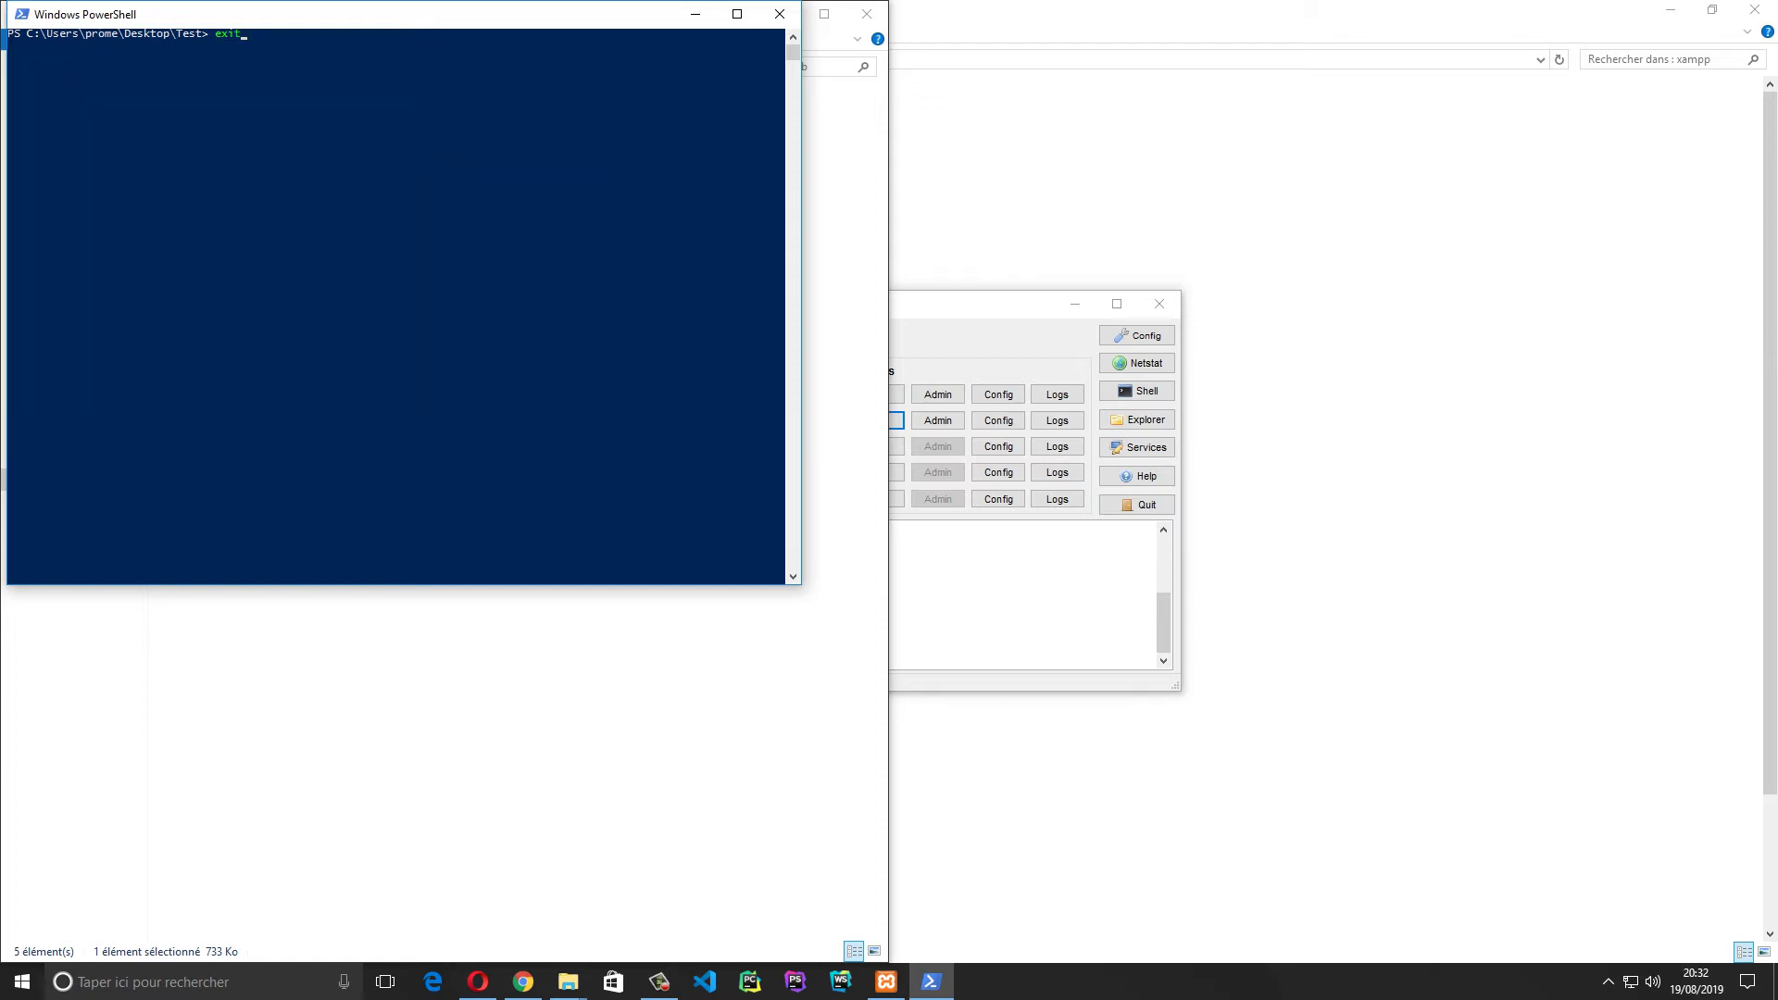
{"action": "key", "text": "Return"}
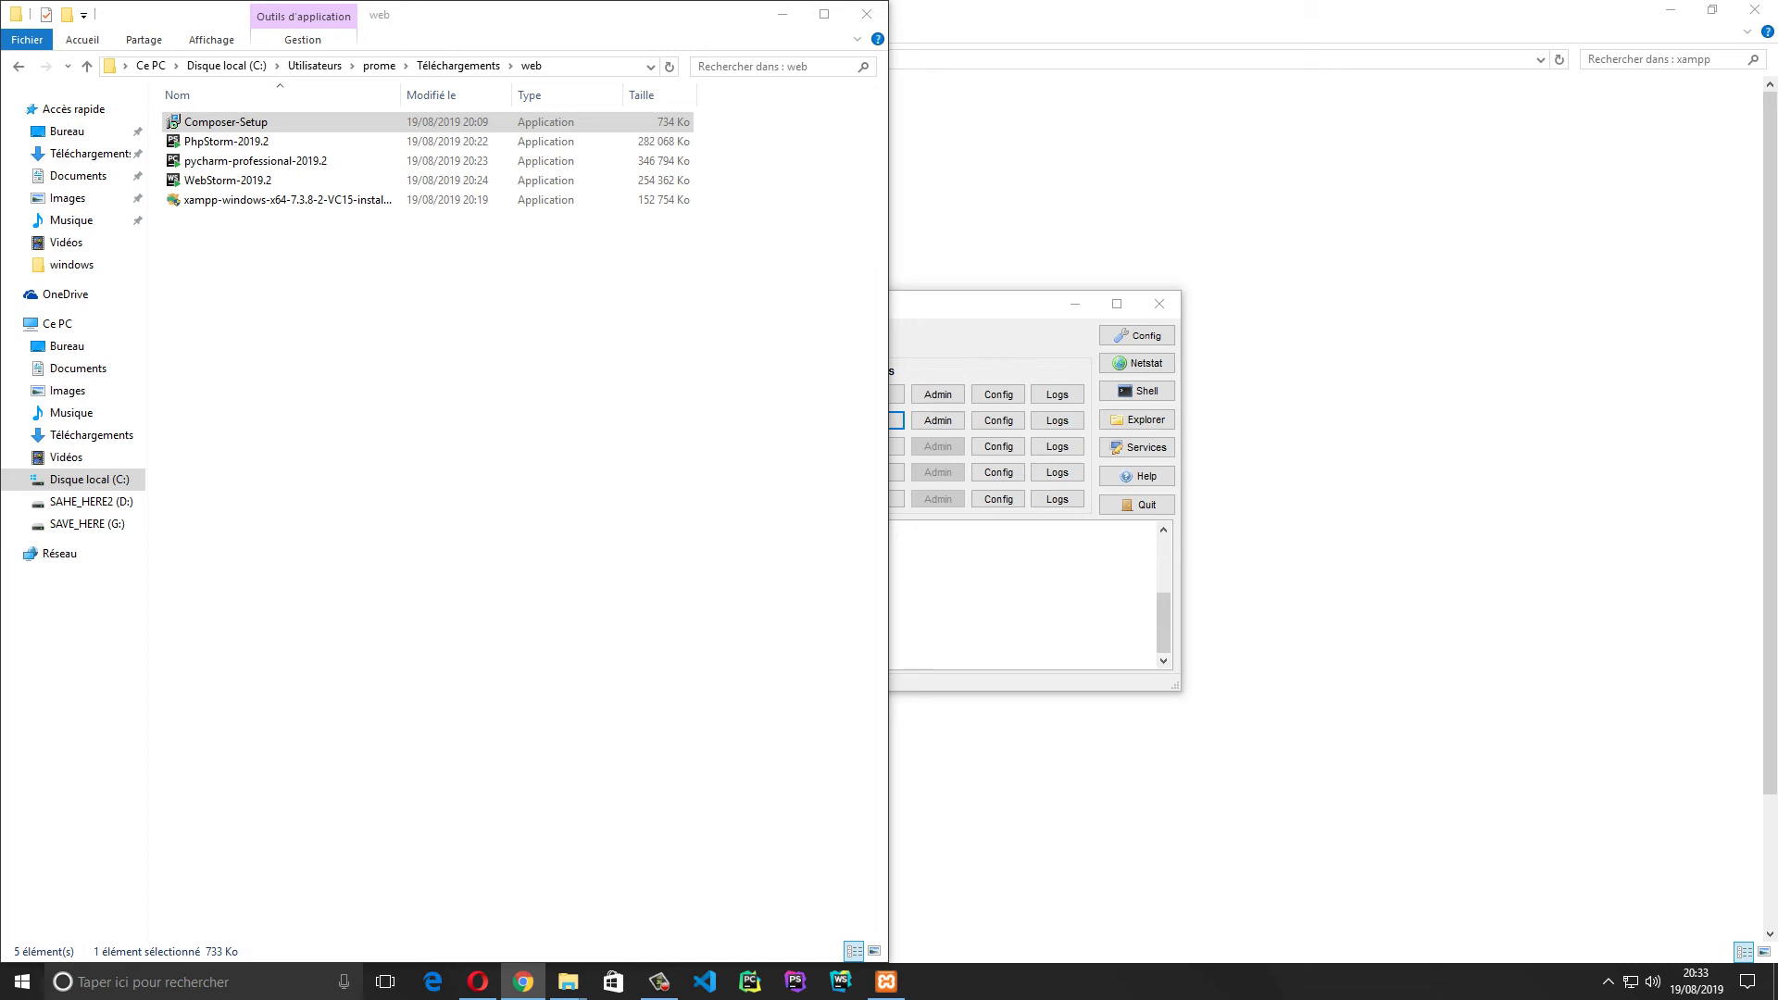
Switch to the XAMPP Control Panel, stop Apache and MySQL, and close the panel
{"action": "key", "text": "alt+Tab"}
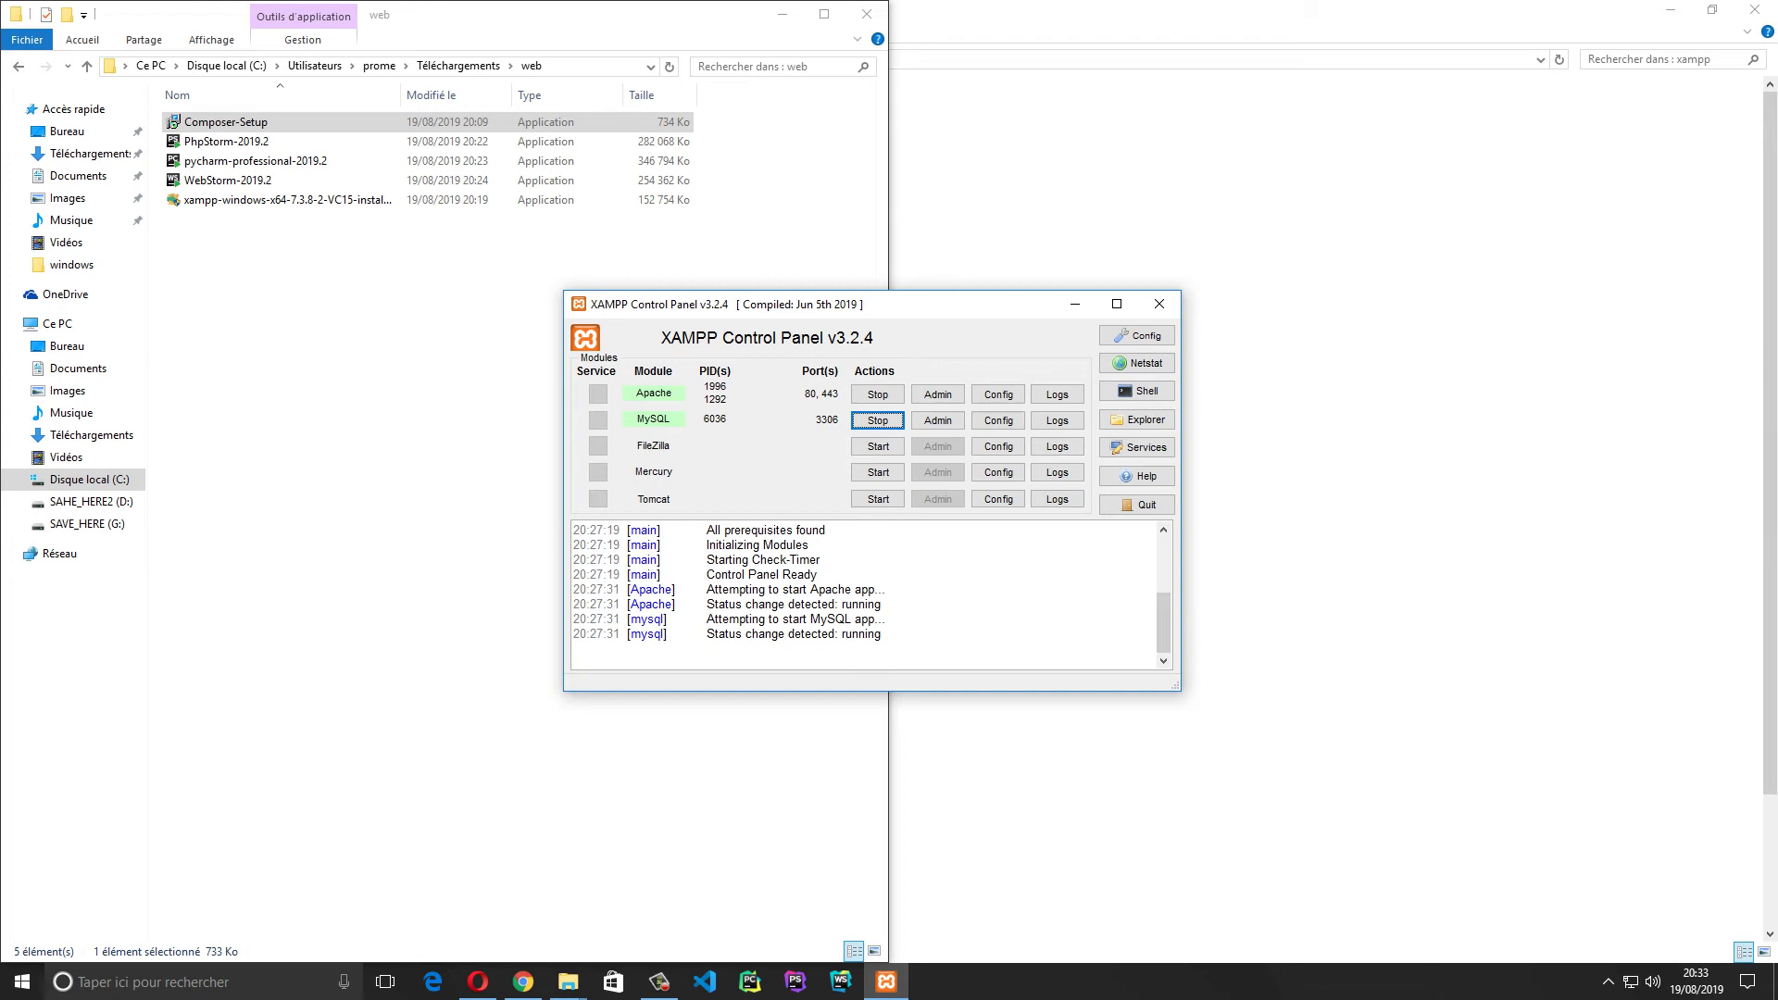
{"action": "left_click", "coordinate": [877, 395]}
{"action": "left_click", "coordinate": [877, 420]}
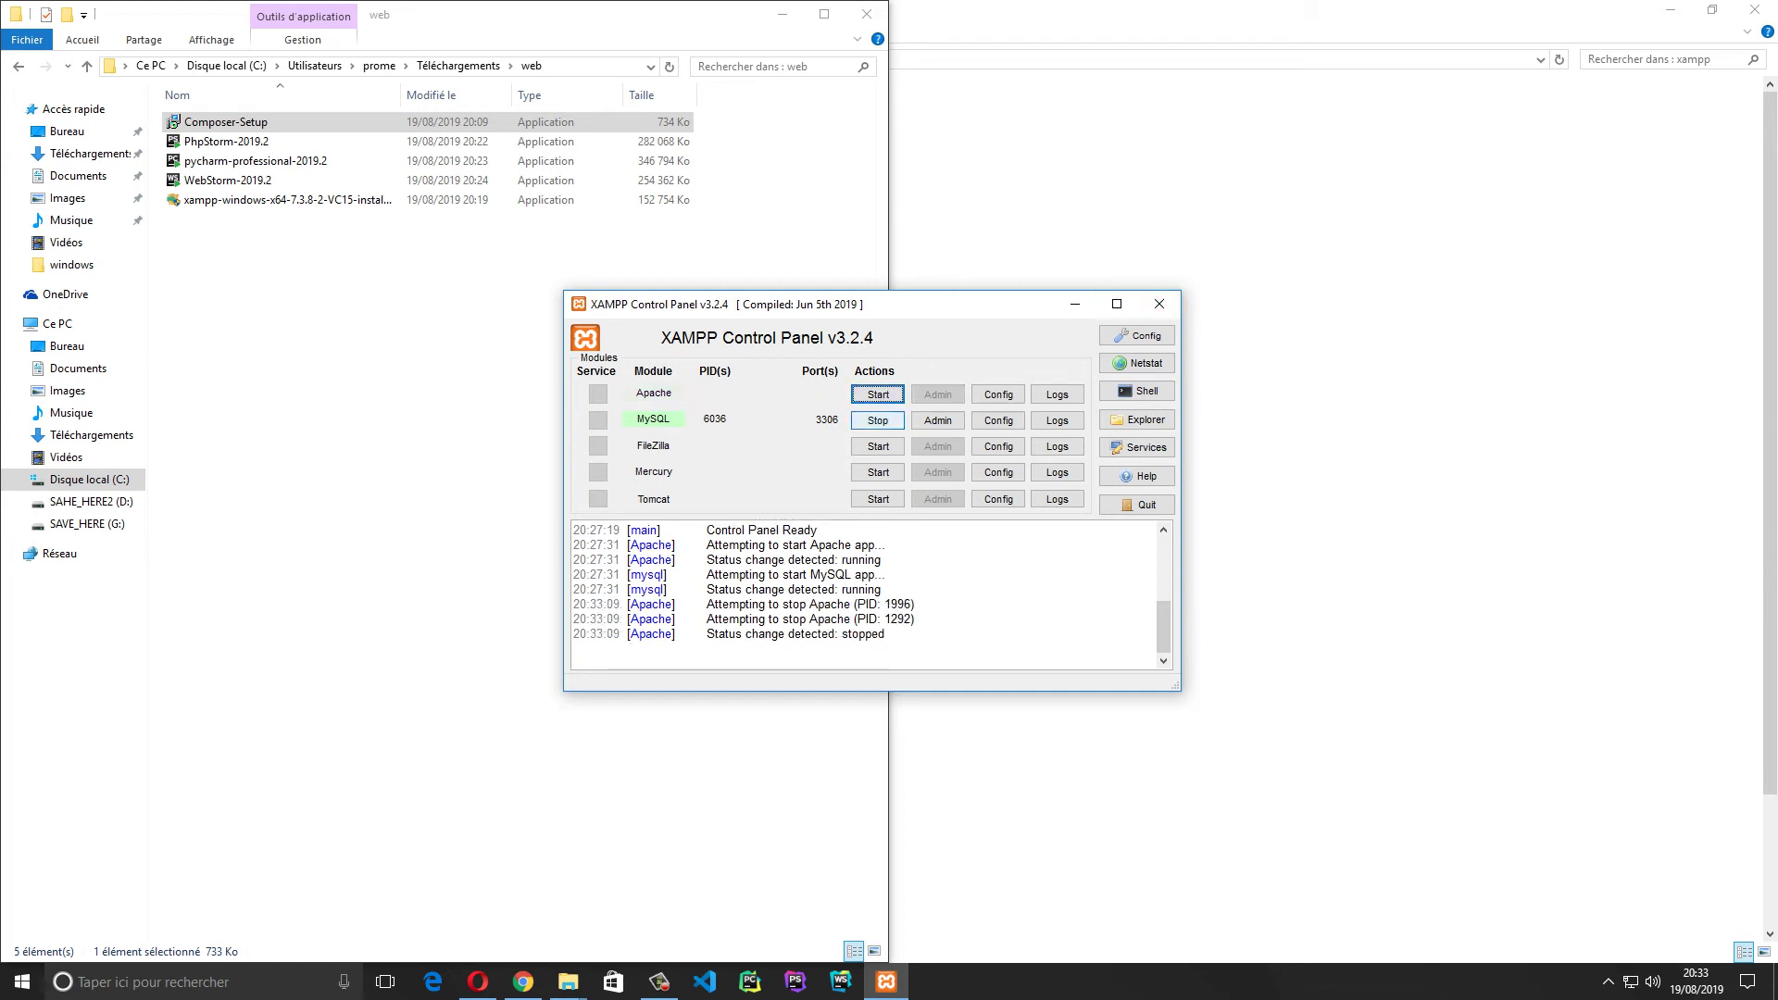
{"action": "left_click", "coordinate": [1158, 304]}
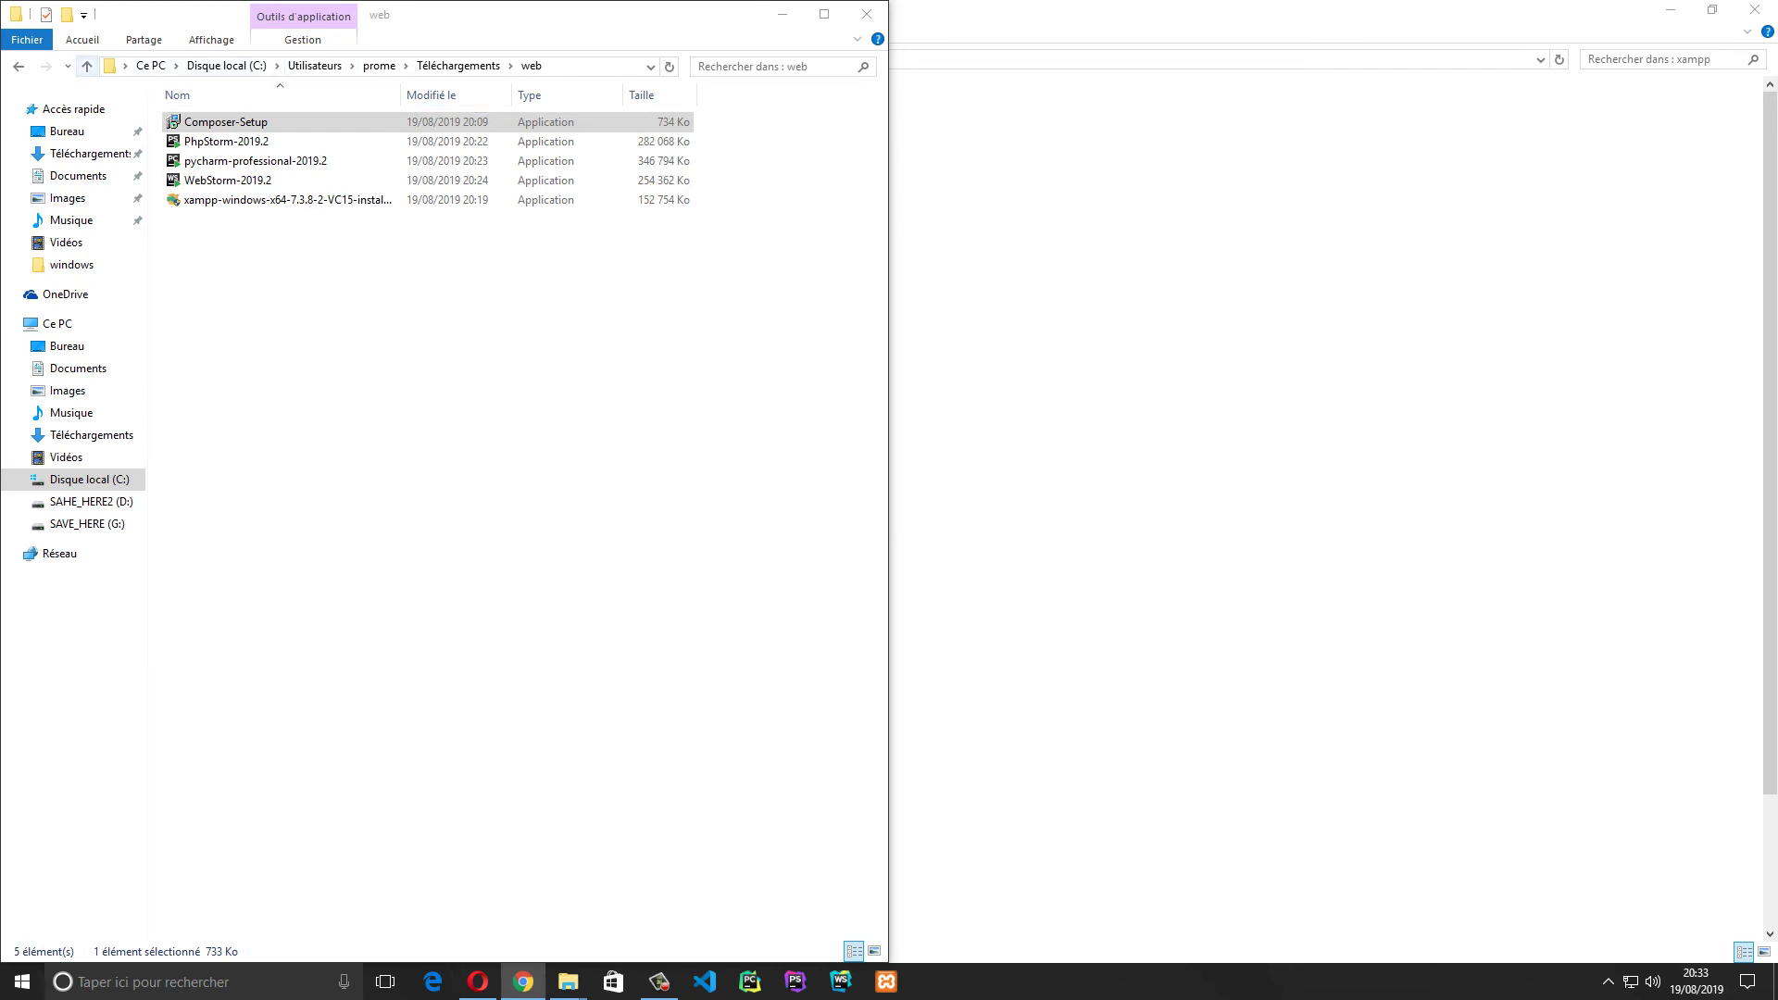
Delete the web folder from Téléchargements and create a folder there named "Base de Données"
{"action": "left_click", "coordinate": [87, 66]}
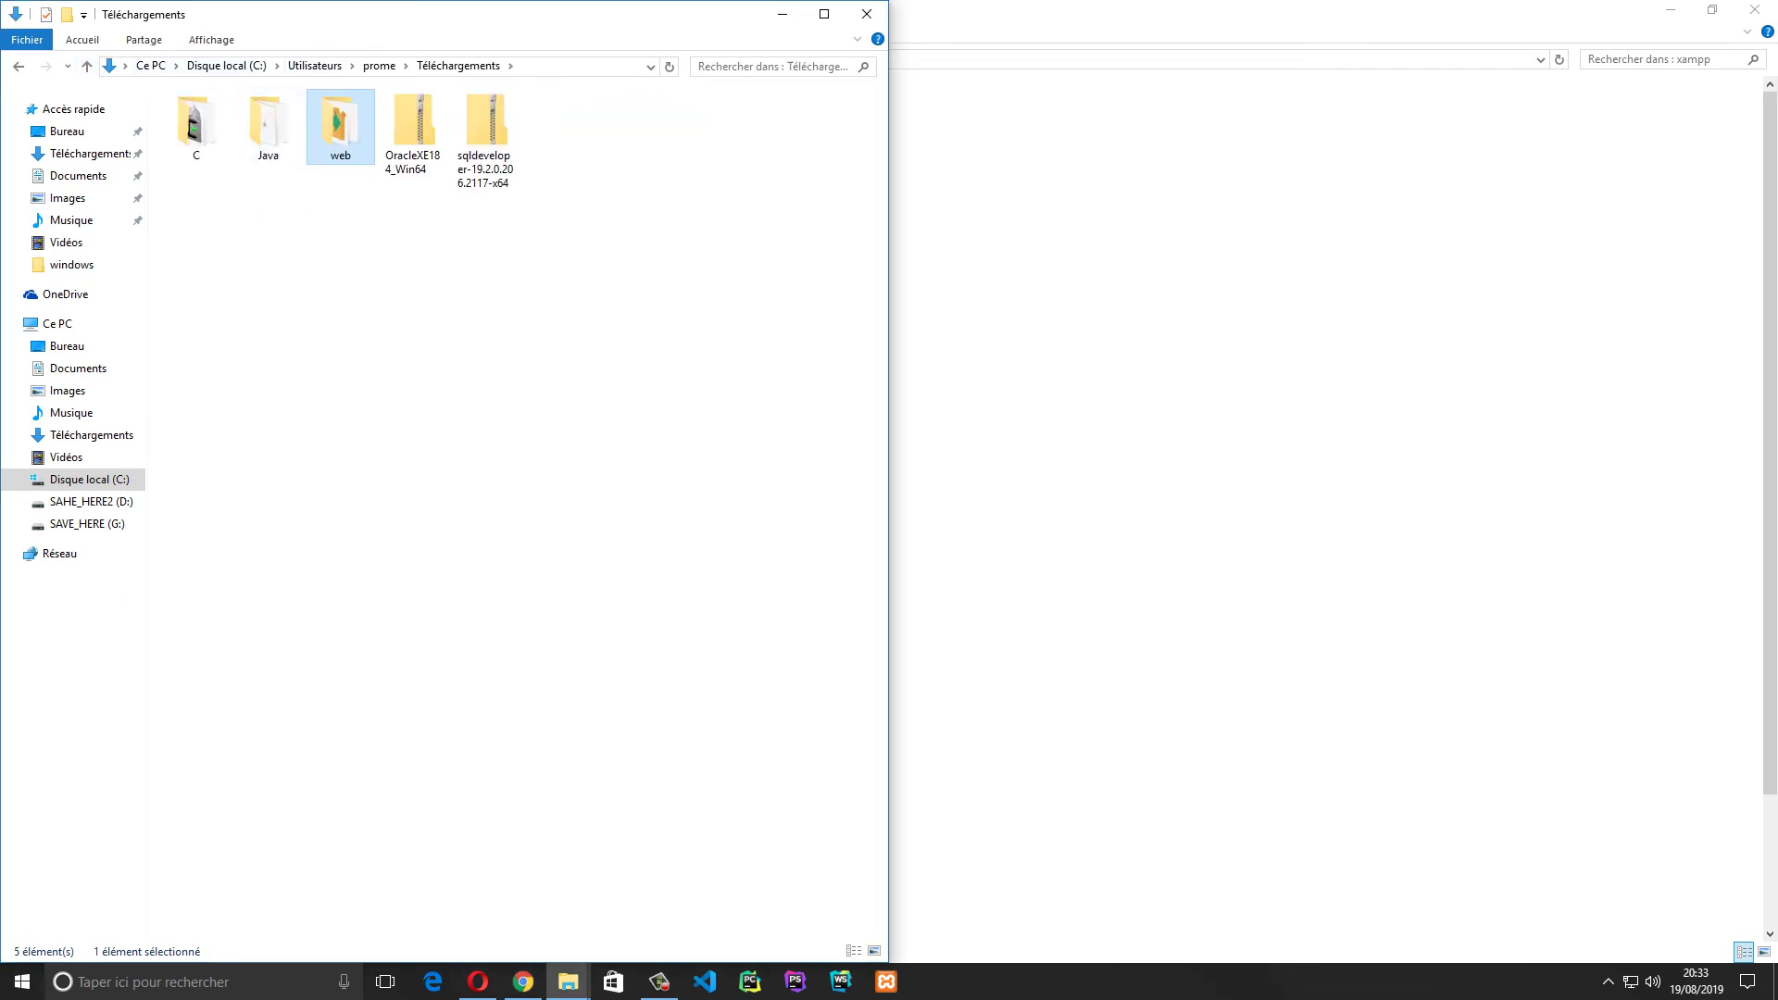
{"action": "key", "text": "Delete"}
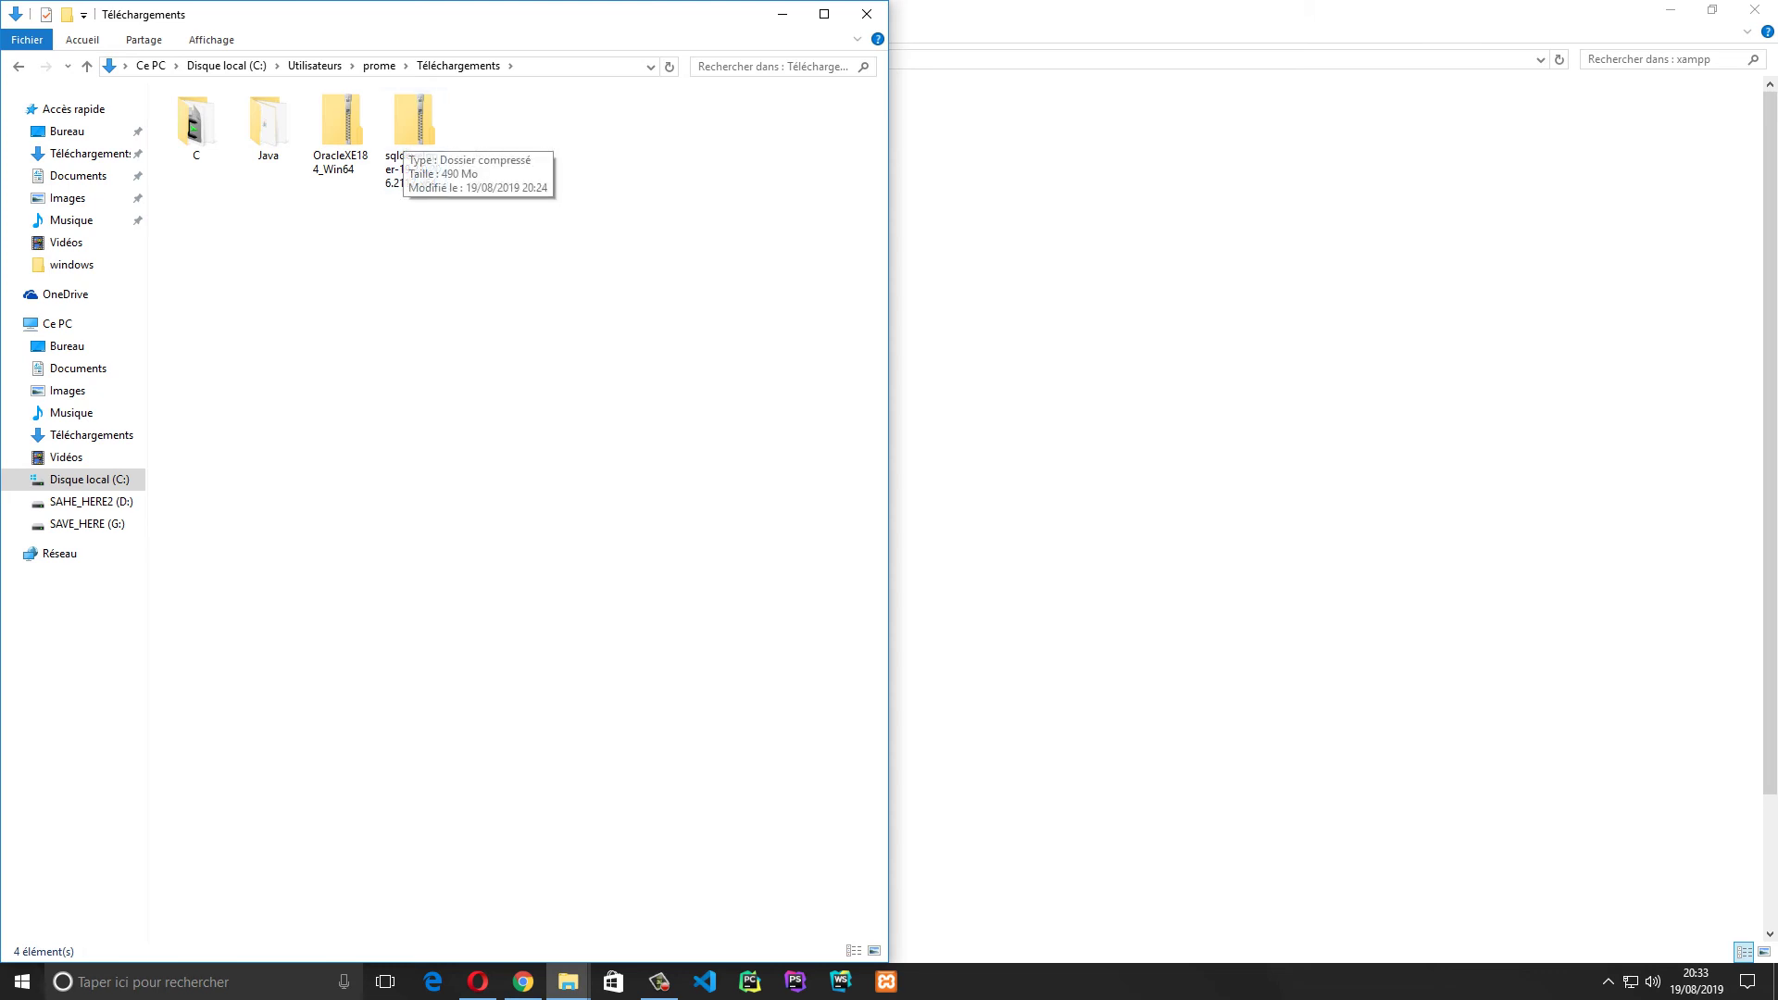
{"action": "right_click", "coordinate": [371, 227]}
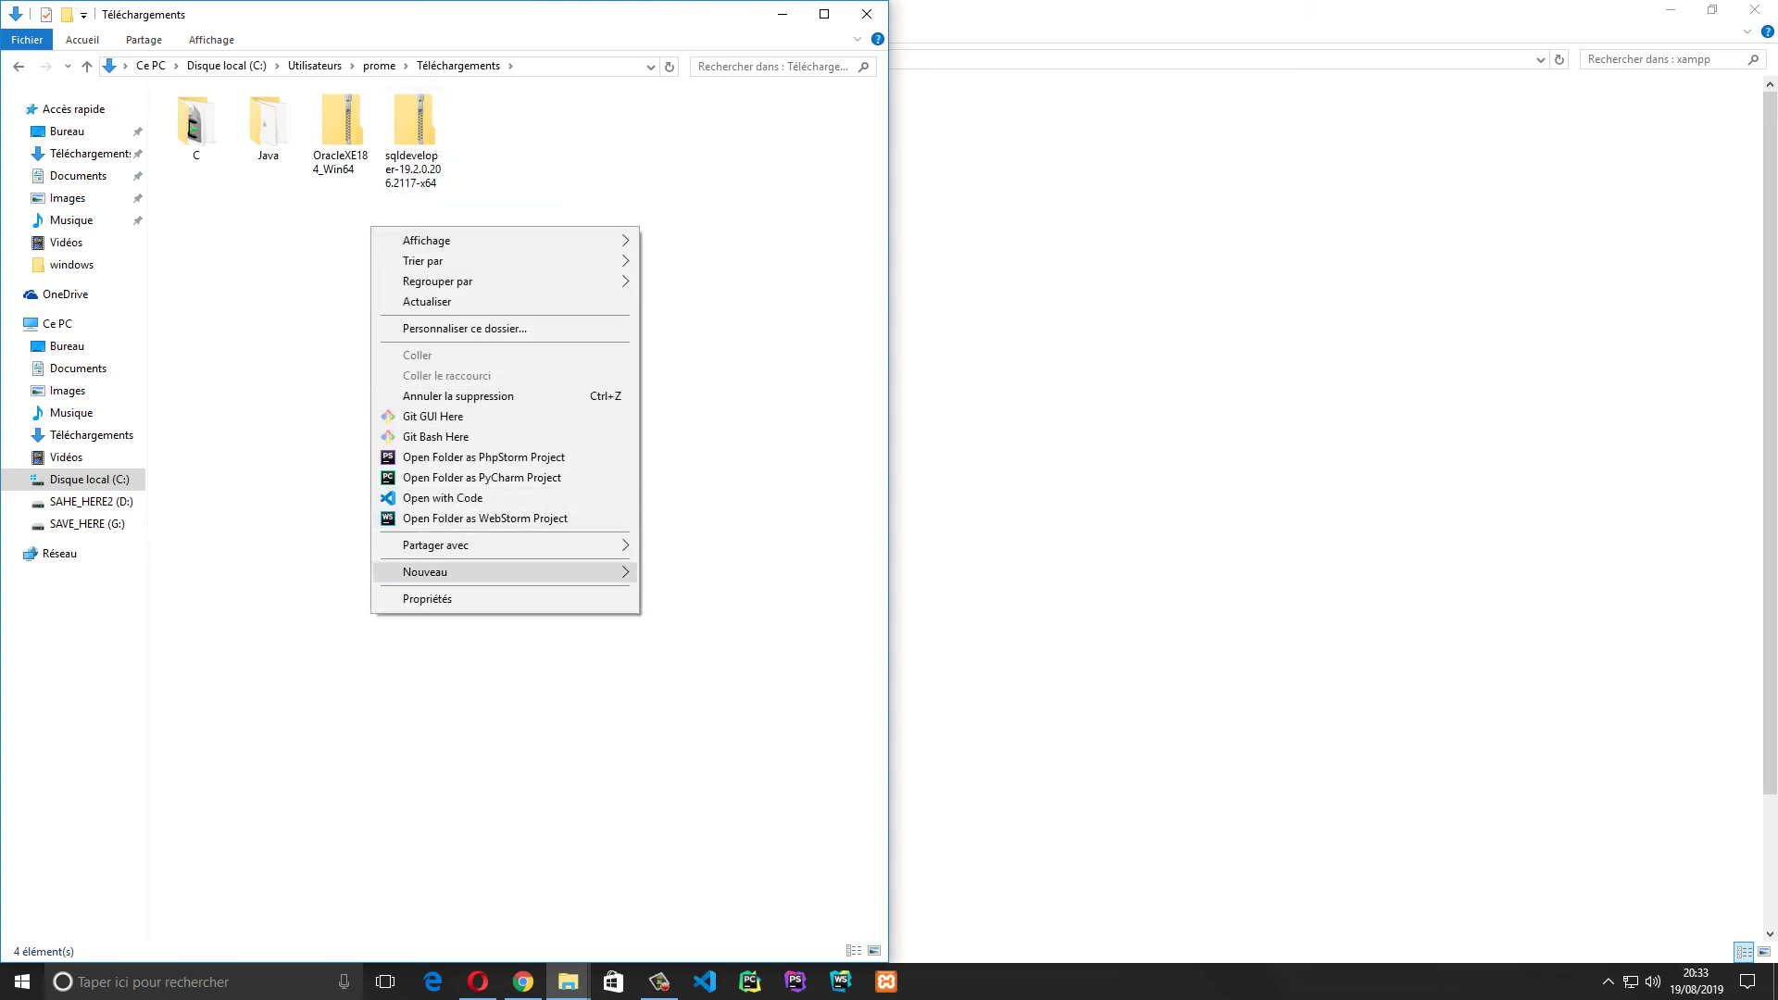
{"action": "mouse_move", "coordinate": [500, 571]}
{"action": "left_click", "coordinate": [678, 568]}
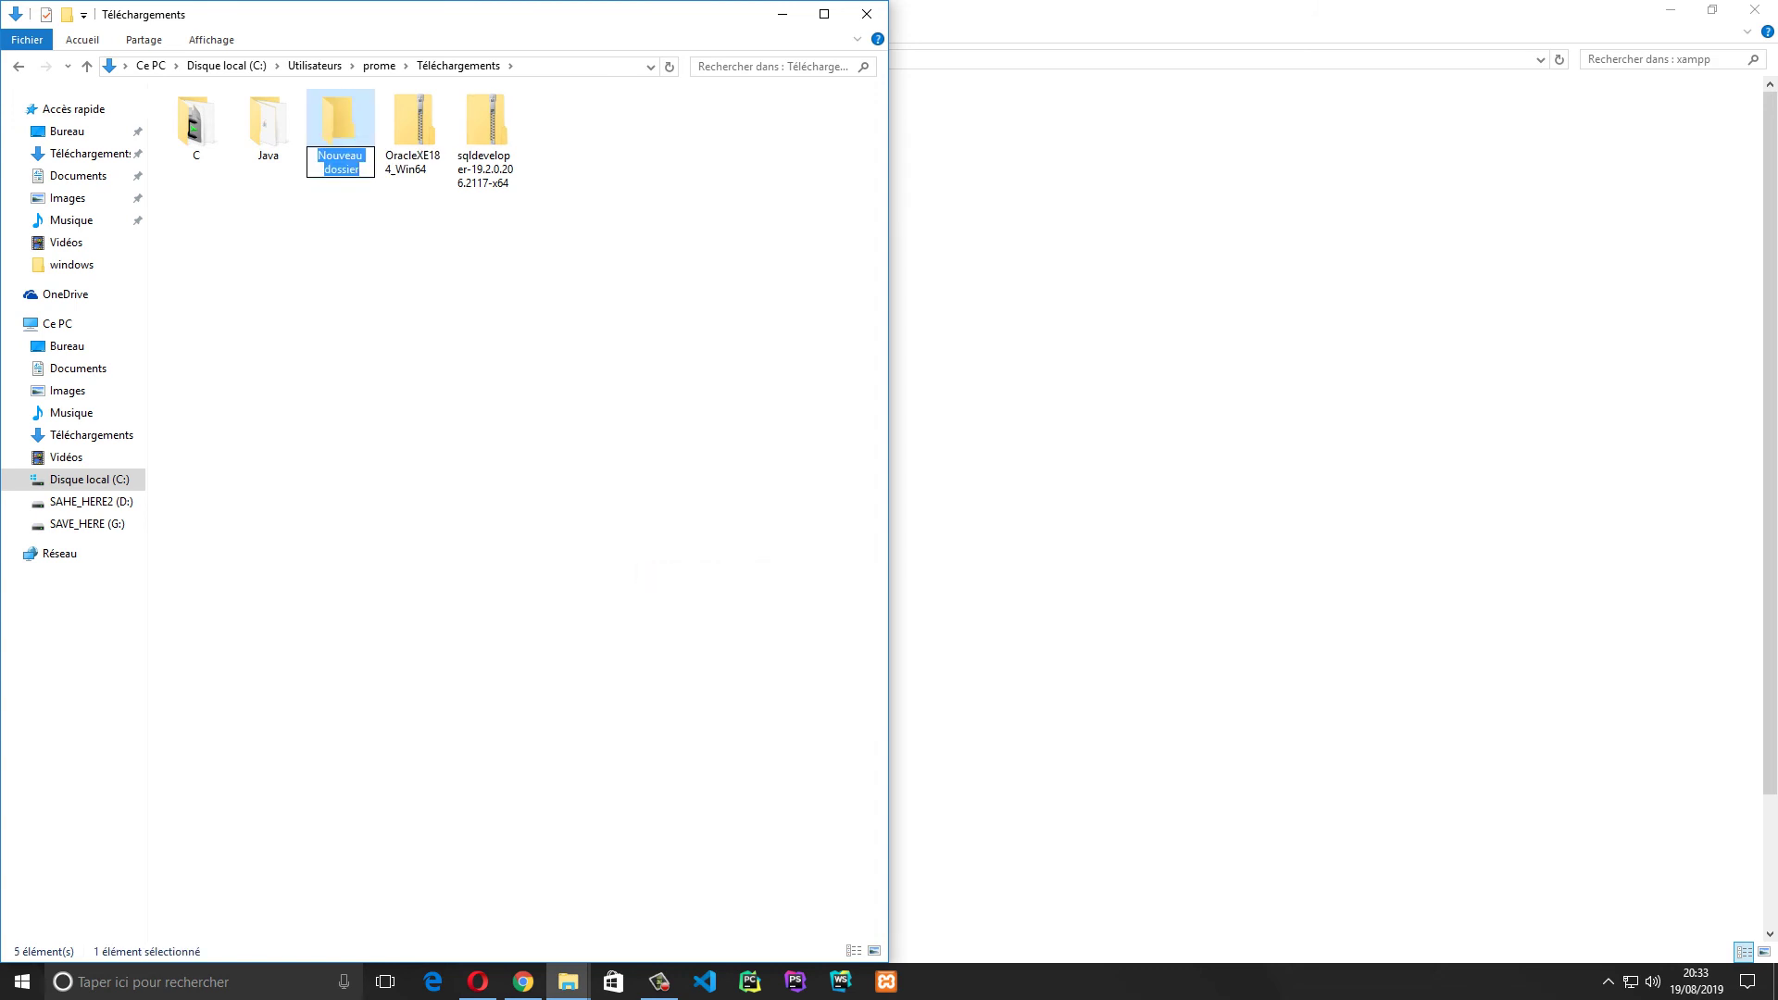
{"action": "type", "text": "Base"}
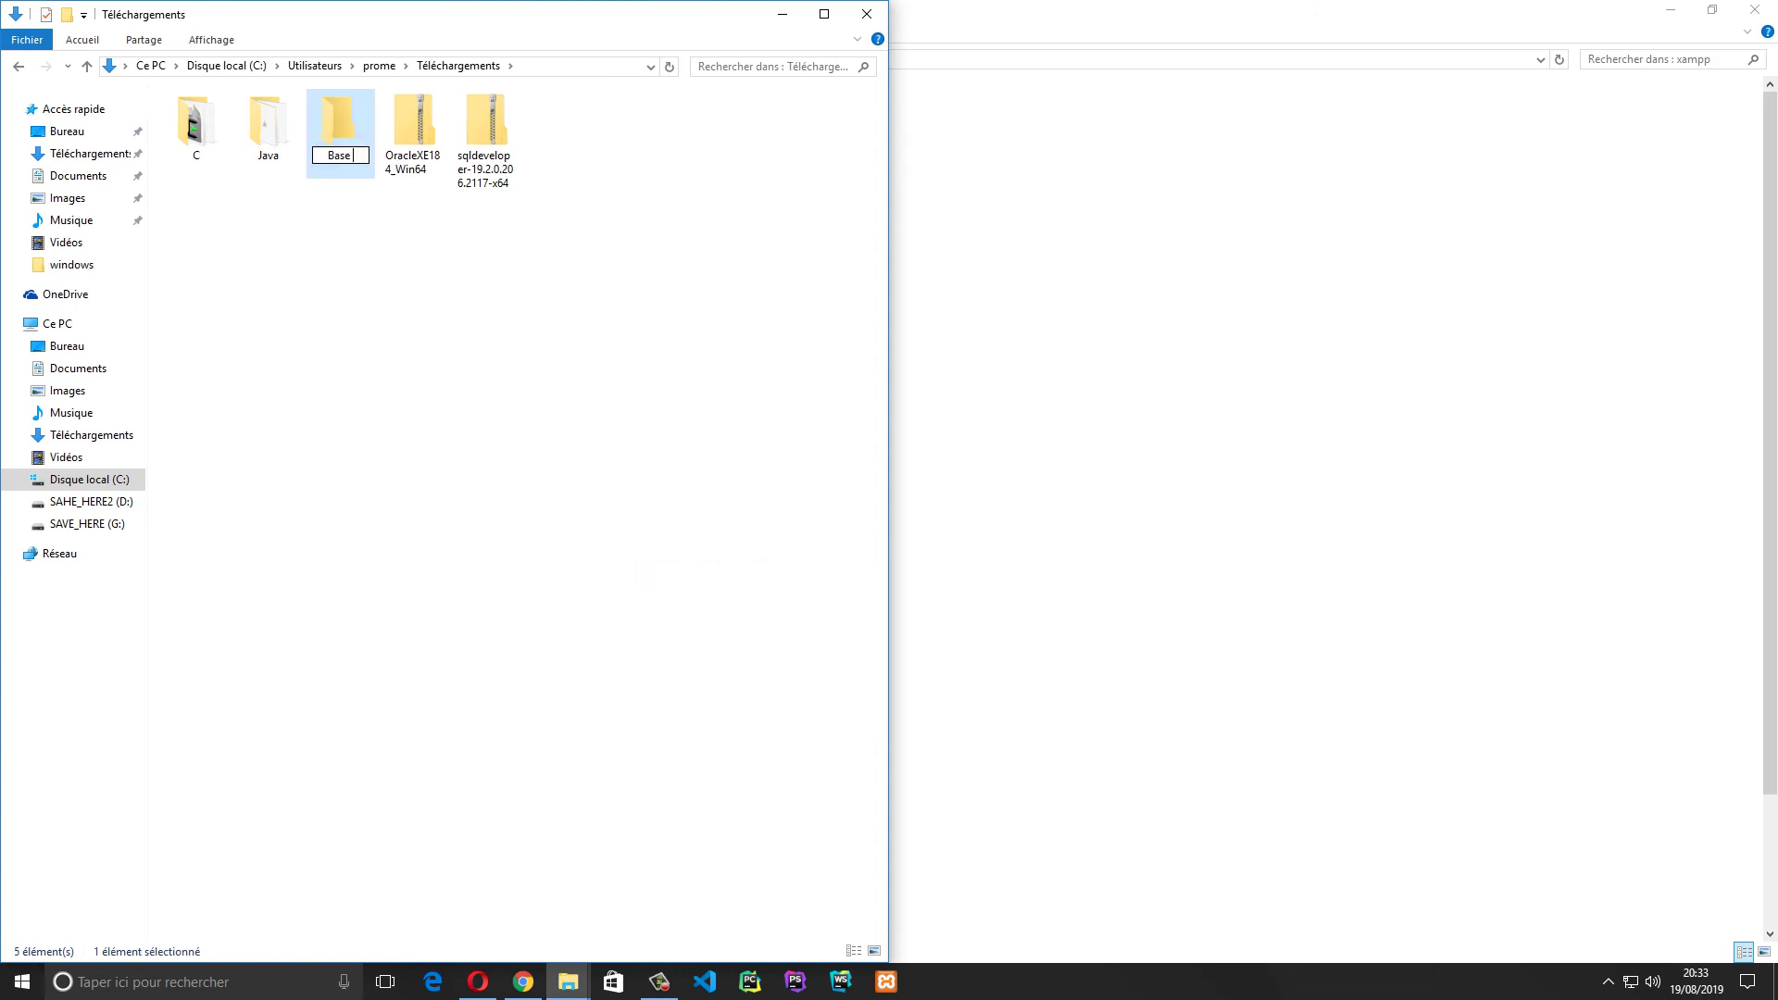
{"action": "type", "text": " ded"}
{"action": "key", "text": "BackSpace"}
{"action": "type", "text": "Données"}
{"action": "key", "text": "Return"}
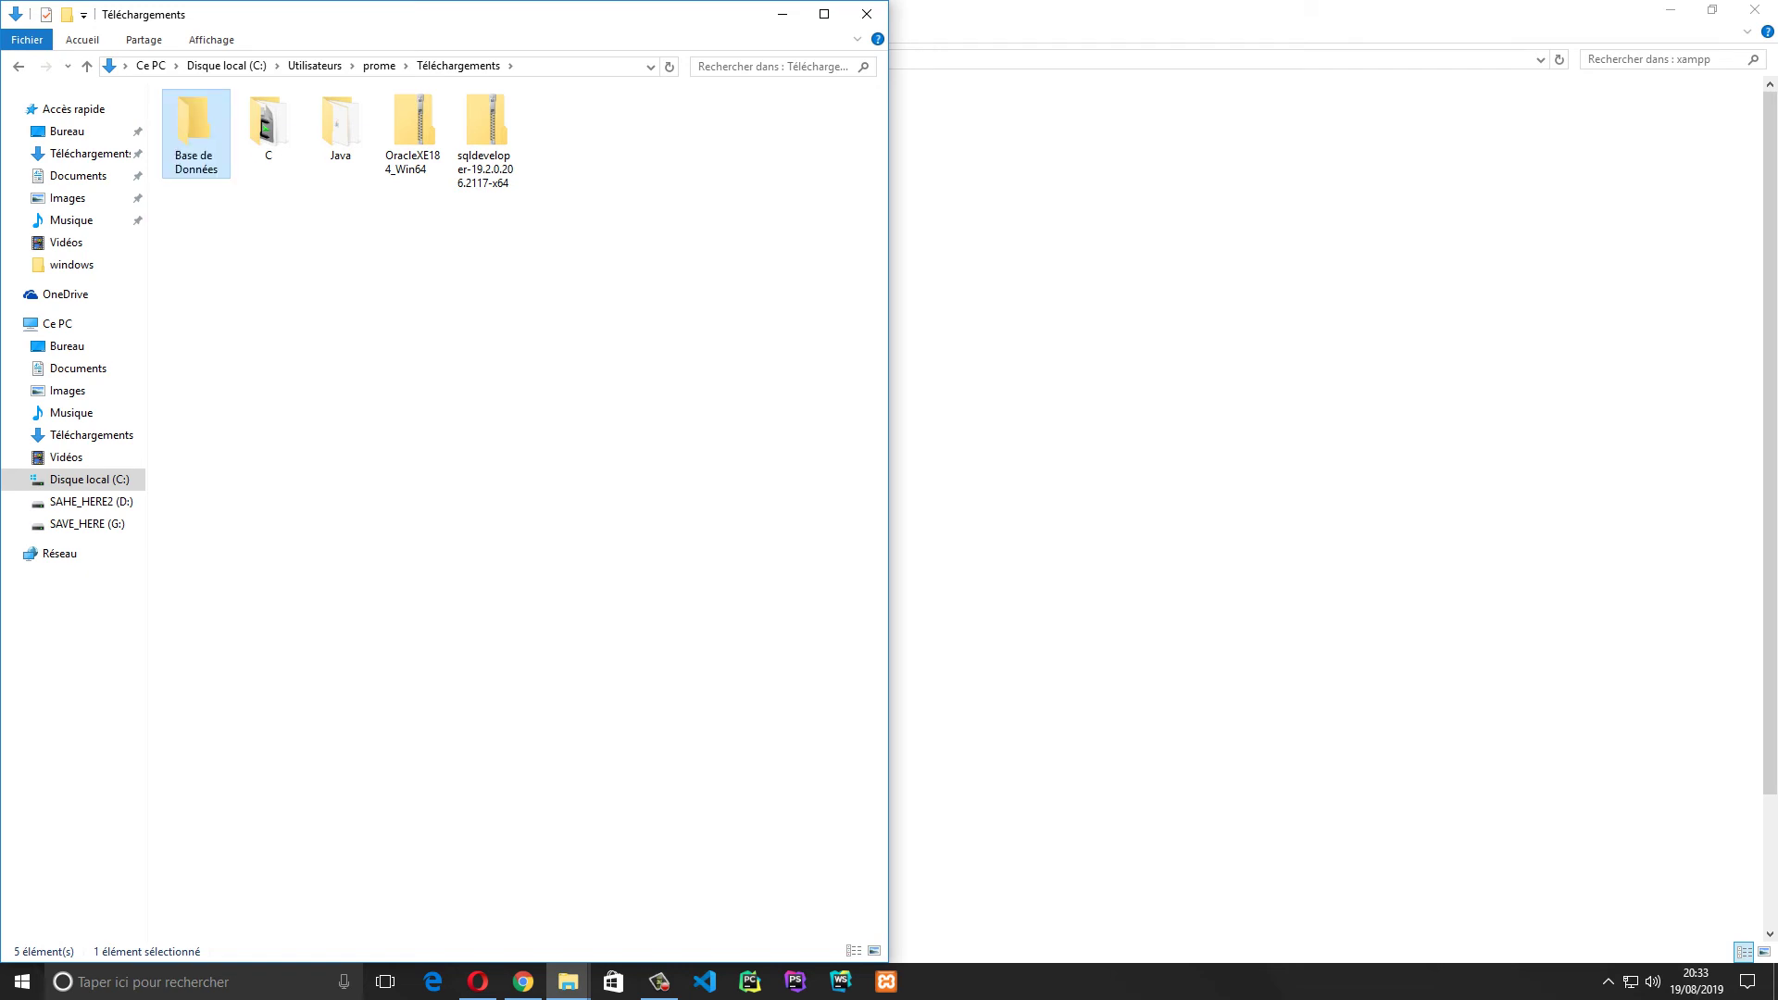
Move the OracleXE184_Win64 and sqldeveloper archives into the Base de Données folder
{"action": "left_click_drag", "start_coordinate": [582, 198], "coordinate": [206, 159]}
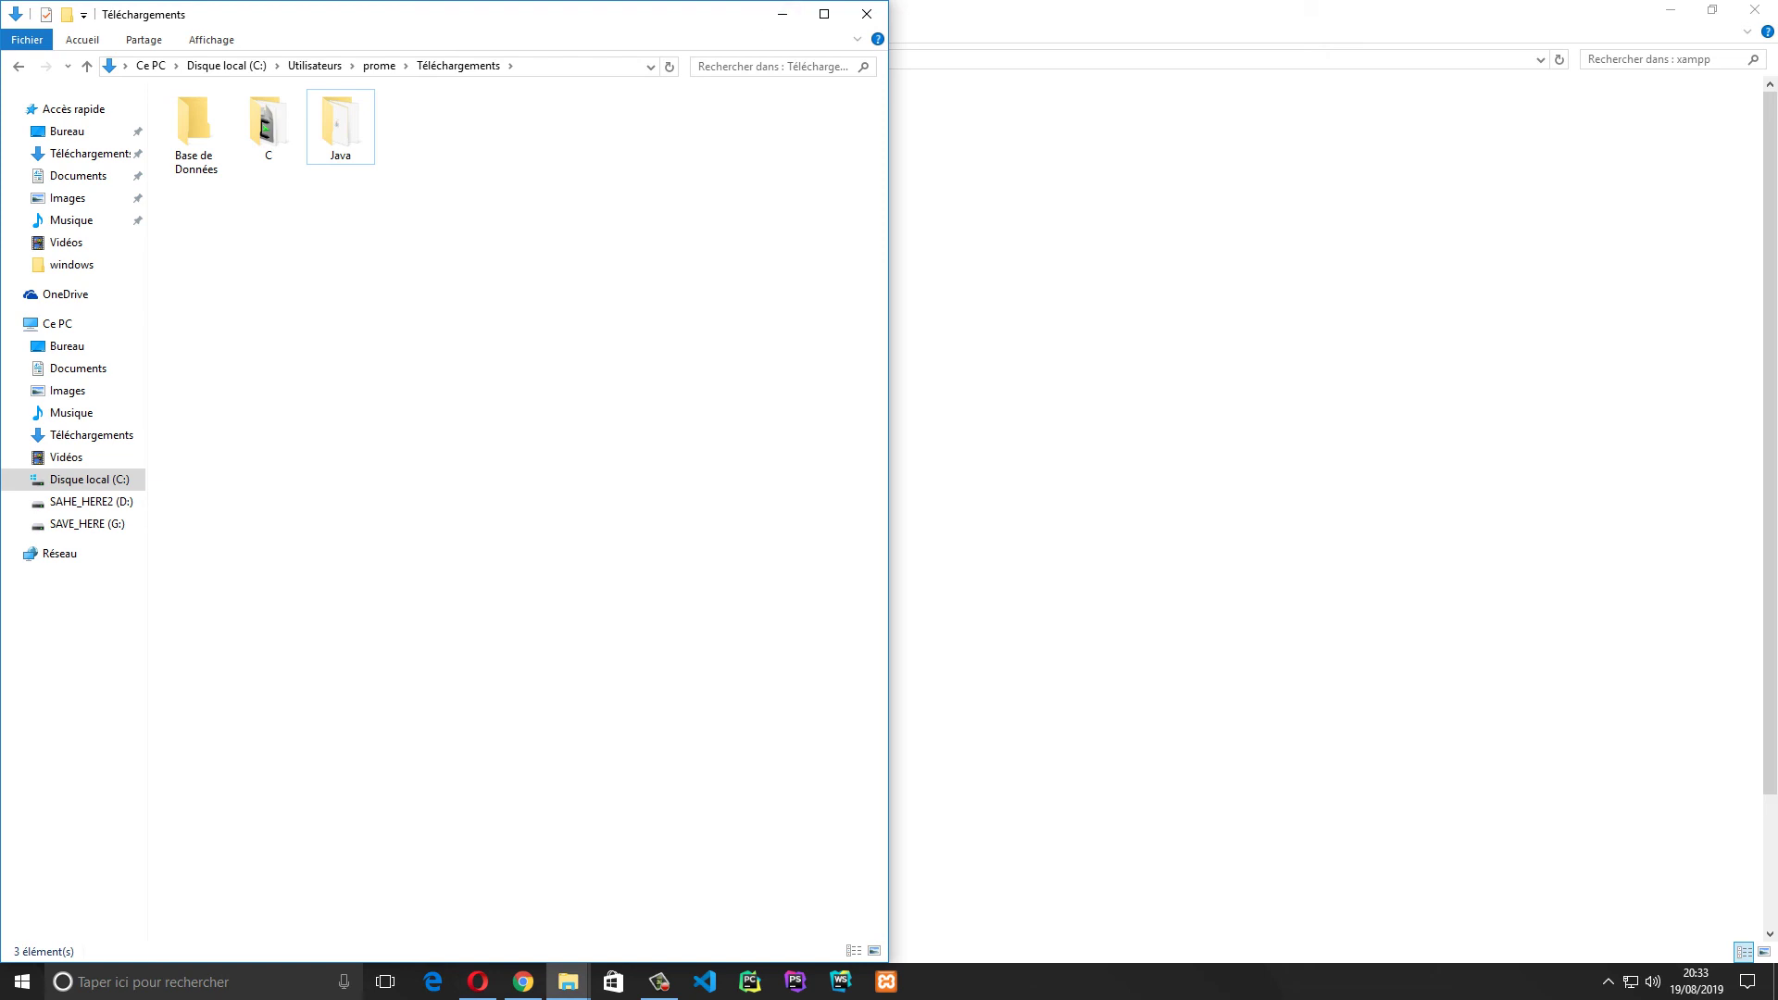
{"action": "left_click_drag", "start_coordinate": [518, 182], "coordinate": [163, 85]}
{"action": "left_click", "coordinate": [389, 417]}
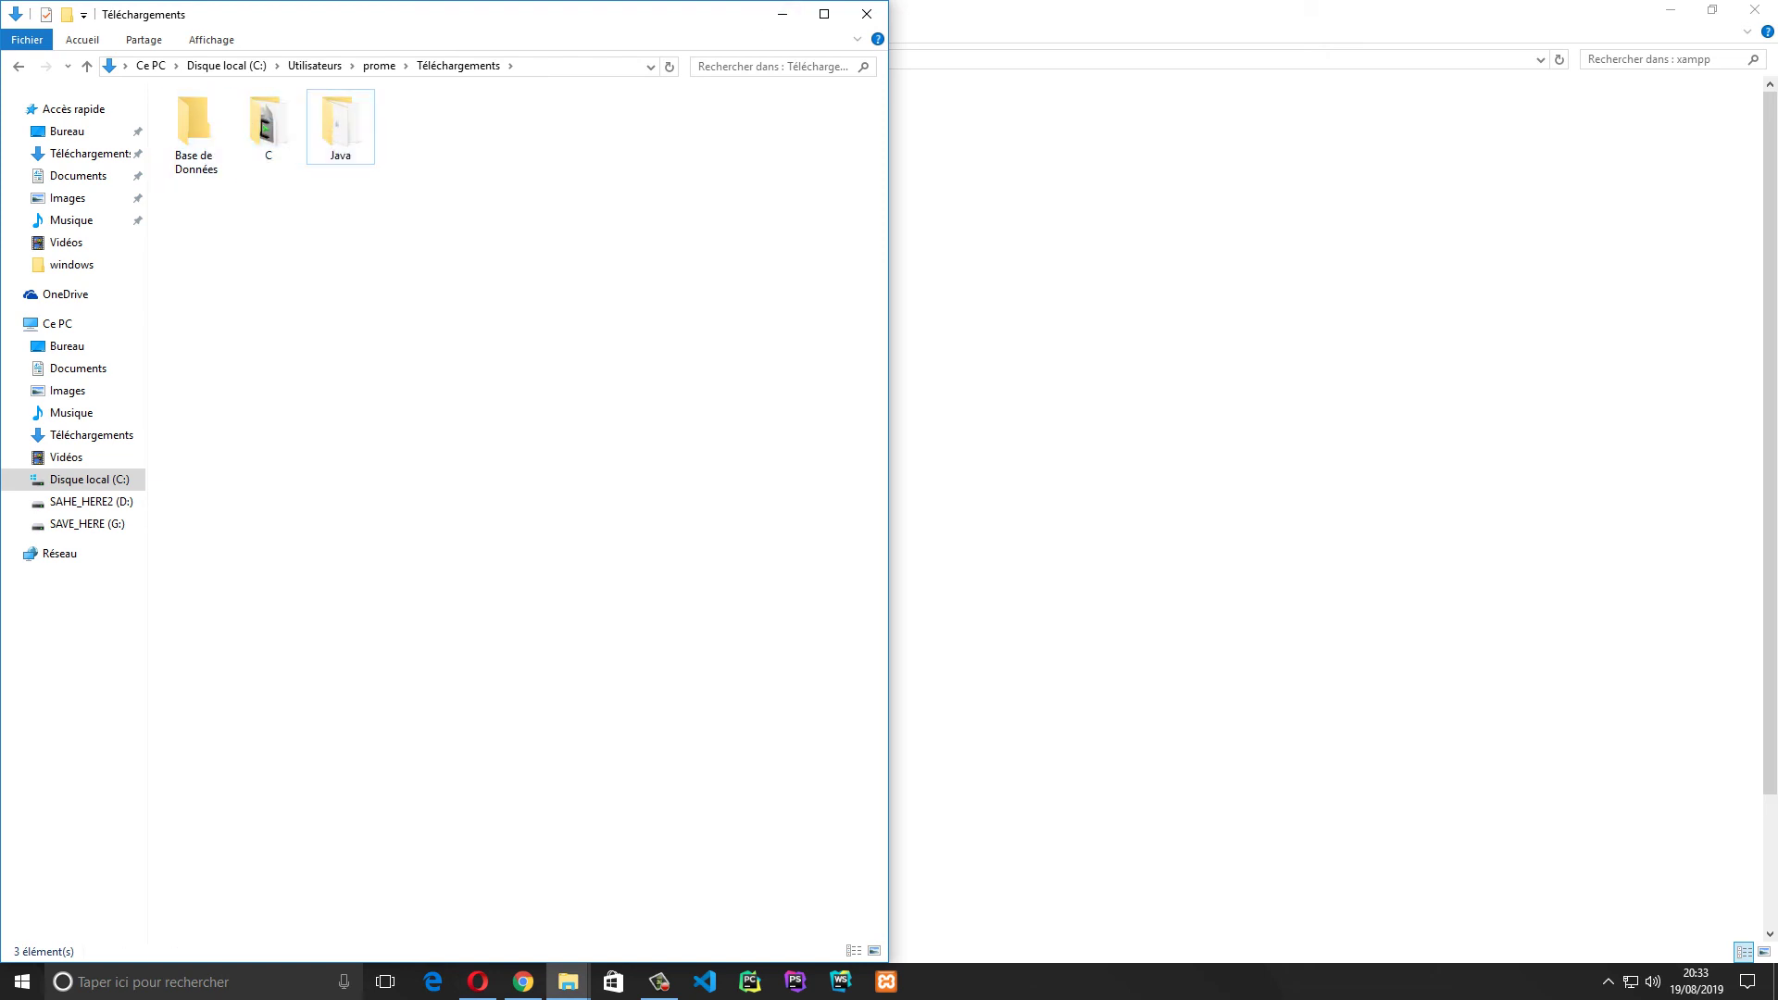